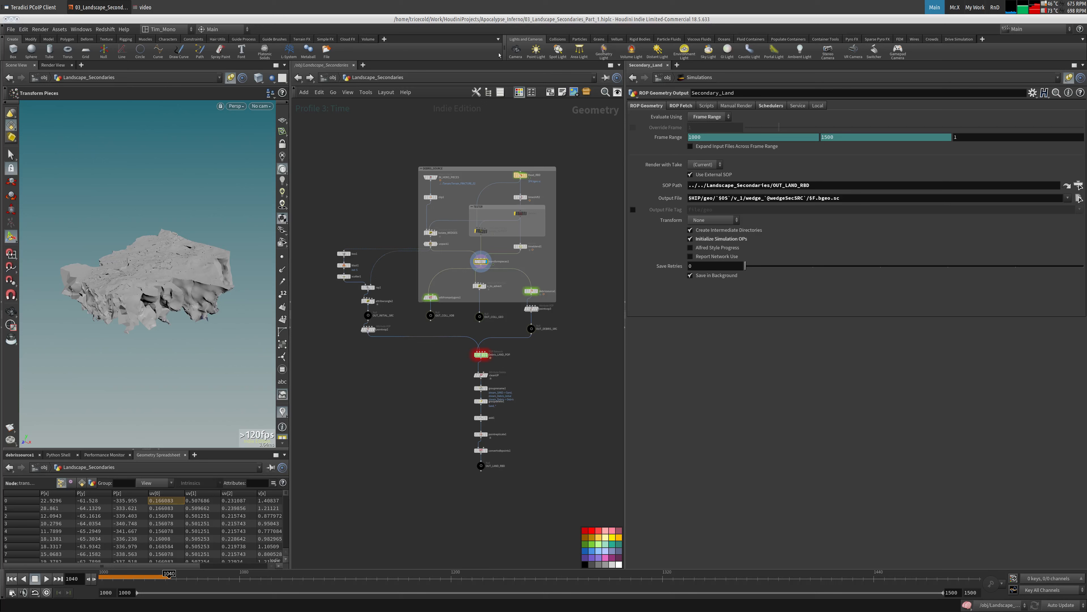
# - Examine the Landscape_Secondaries network from the DEBRIS_SOURCE box down to the OUT_LAND_RBD output
pyautogui.moveTo(412, 399); pyautogui.dragTo(414, 405, button='middle')
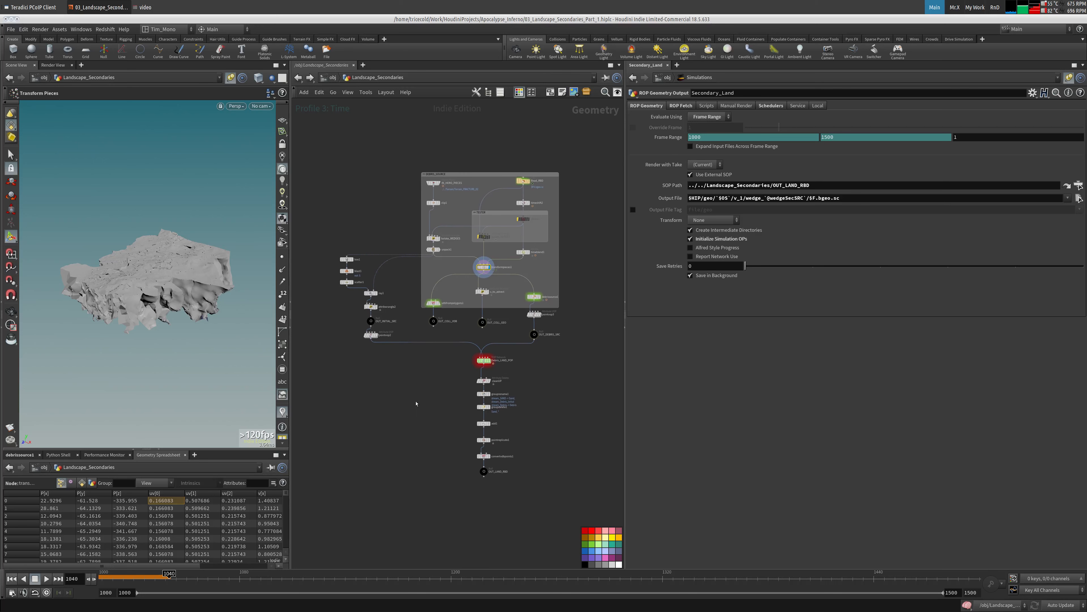
pyautogui.moveTo(371, 187); pyautogui.dragTo(352, 185, button='middle')
pyautogui.scroll(-1, 600, 231)
pyautogui.moveTo(594, 245); pyautogui.dragTo(502, 240, button='middle')
pyautogui.moveTo(525, 293); pyautogui.dragTo(545, 250, button='middle')
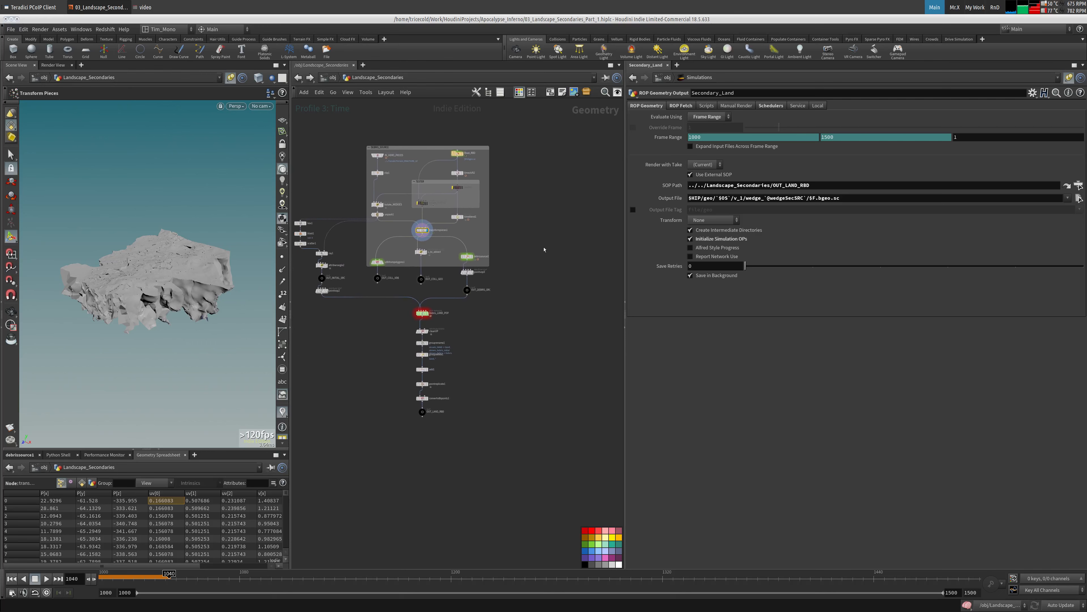
pyautogui.scroll(3, 343, 173)
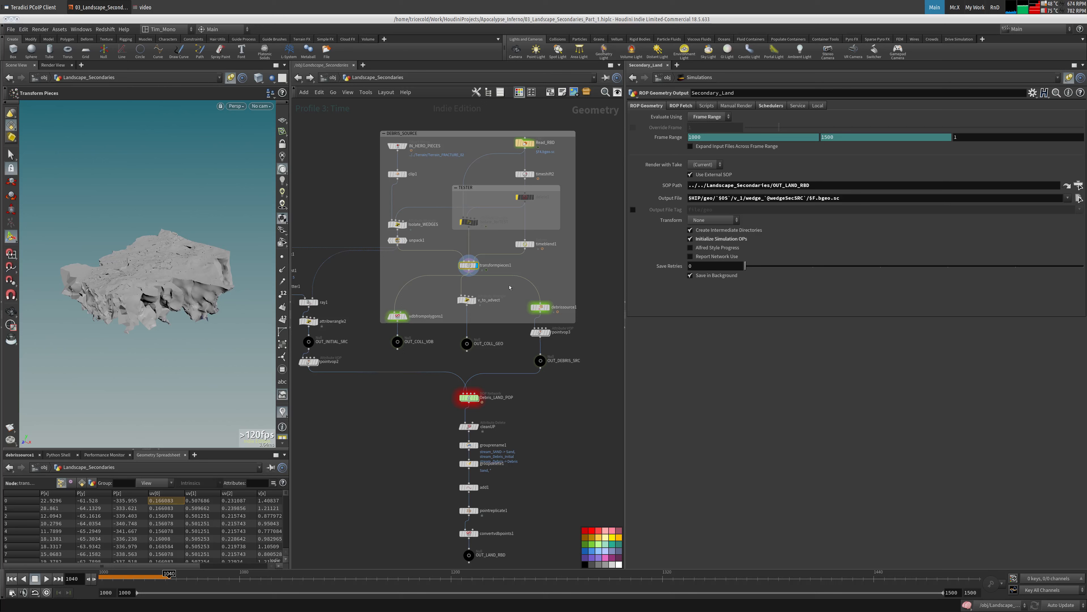
pyautogui.moveTo(494, 303); pyautogui.dragTo(470, 240, button='middle')
pyautogui.moveTo(443, 241); pyautogui.dragTo(444, 254)
pyautogui.moveTo(517, 273)
pyautogui.mouseDown()
pyautogui.moveTo(517, 283)
pyautogui.moveTo(519, 255)
pyautogui.mouseUp()
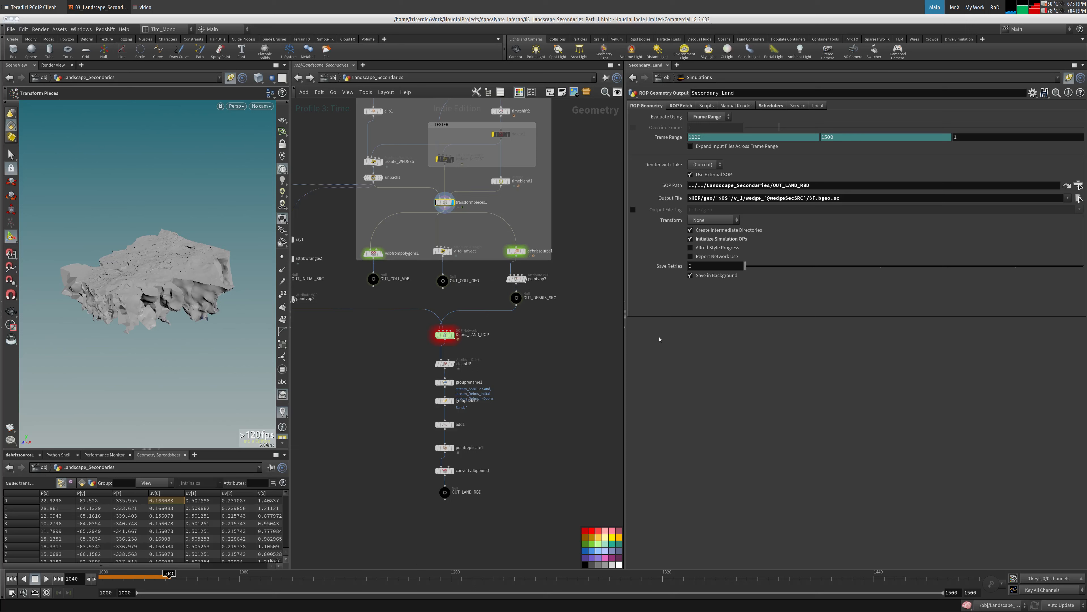
# - Widen the network editor and turn off bypass on the delete1 and isolate_forTEST nodes in the TESTER box
pyautogui.scroll(-3, 514, 351)
pyautogui.moveTo(626, 272); pyautogui.dragTo(717, 272)
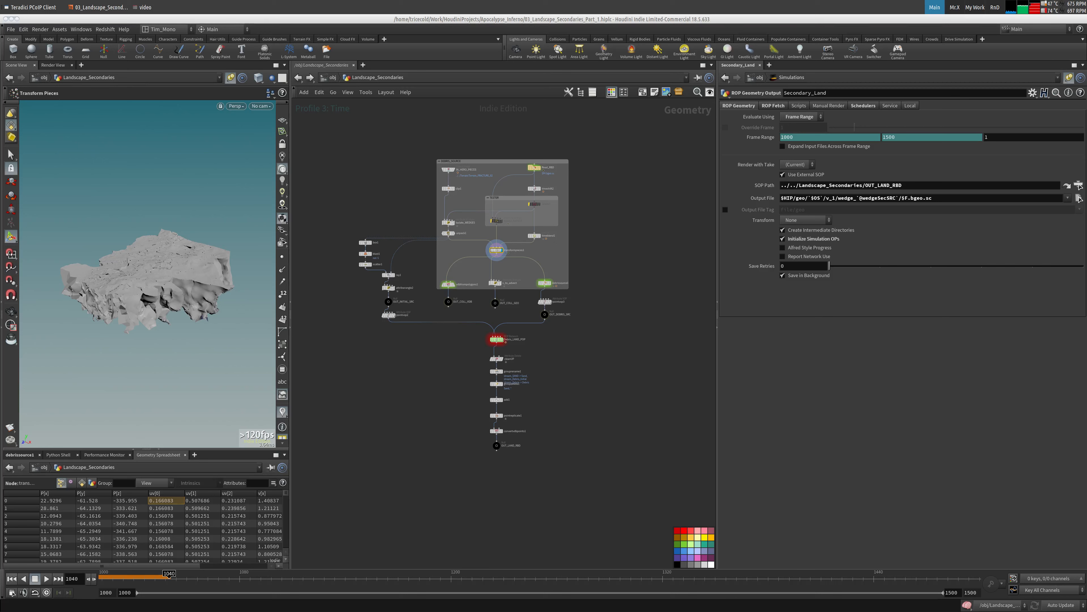
pyautogui.scroll(6, 557, 232)
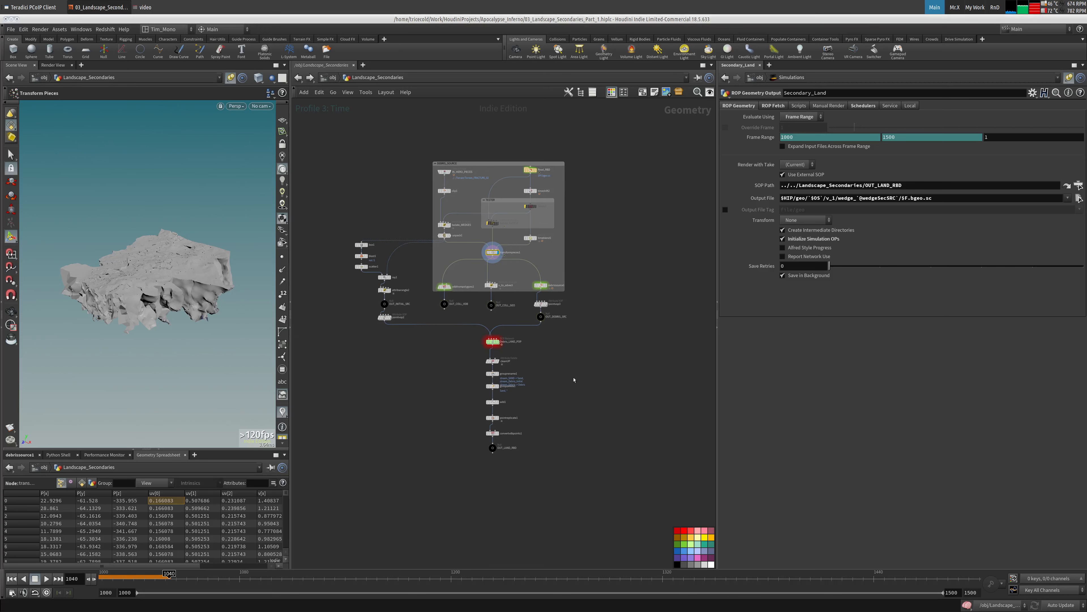
pyautogui.moveTo(564, 206); pyautogui.dragTo(450, 243)
pyautogui.click(462, 241)
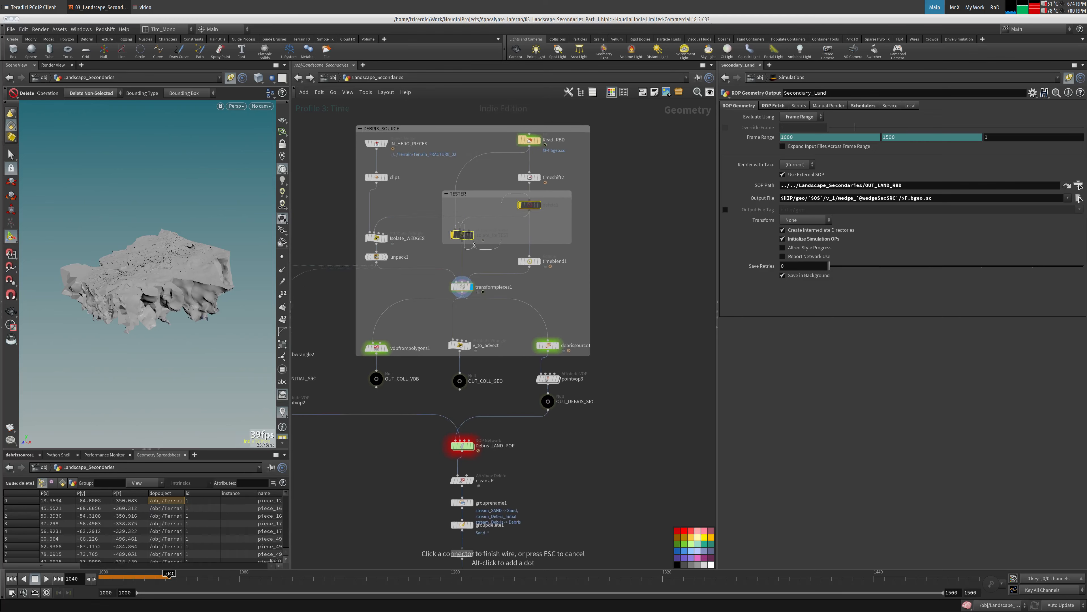
pyautogui.press('Escape')
pyautogui.moveTo(566, 204); pyautogui.dragTo(467, 238)
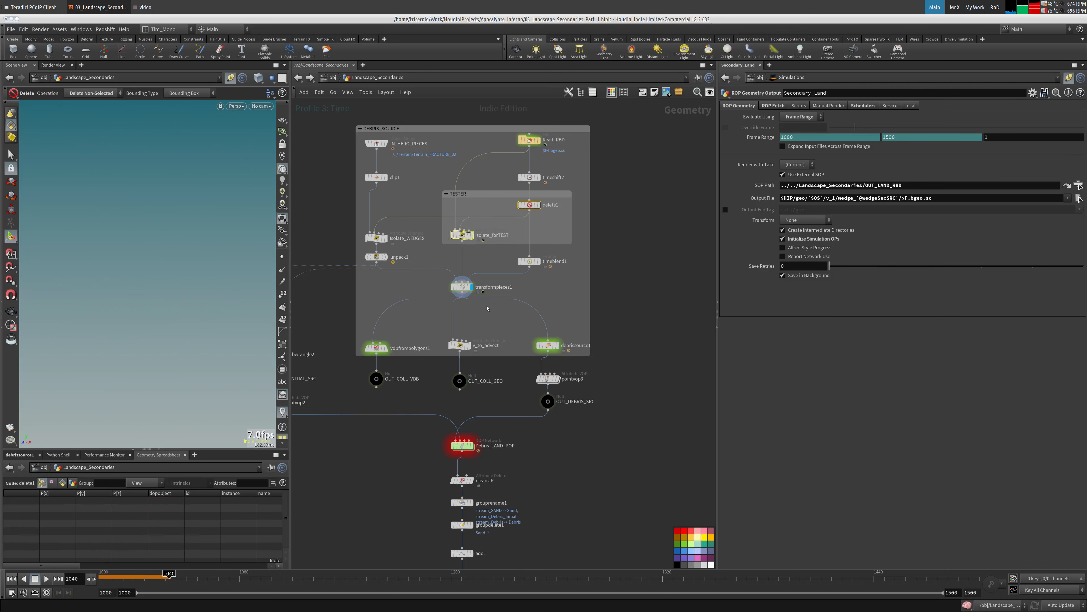
# - Check the IN_HERO_PIECES and Read_RBD node info, and scrub the transformpieces1 result through the timeline to frame 1146
pyautogui.click(462, 287)
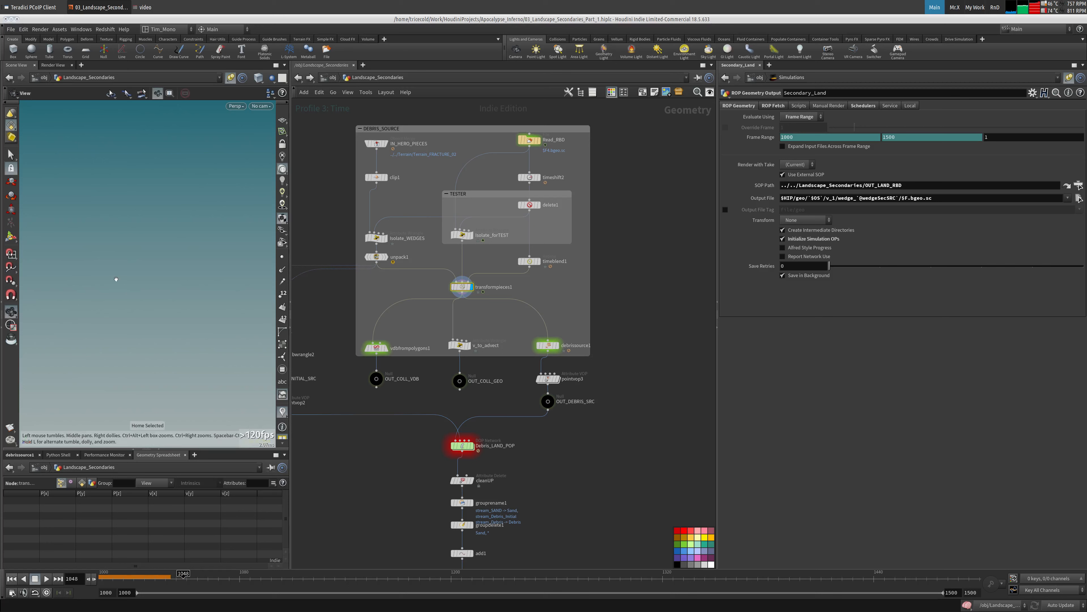
pyautogui.moveTo(434, 183); pyautogui.dragTo(437, 230, button='middle')
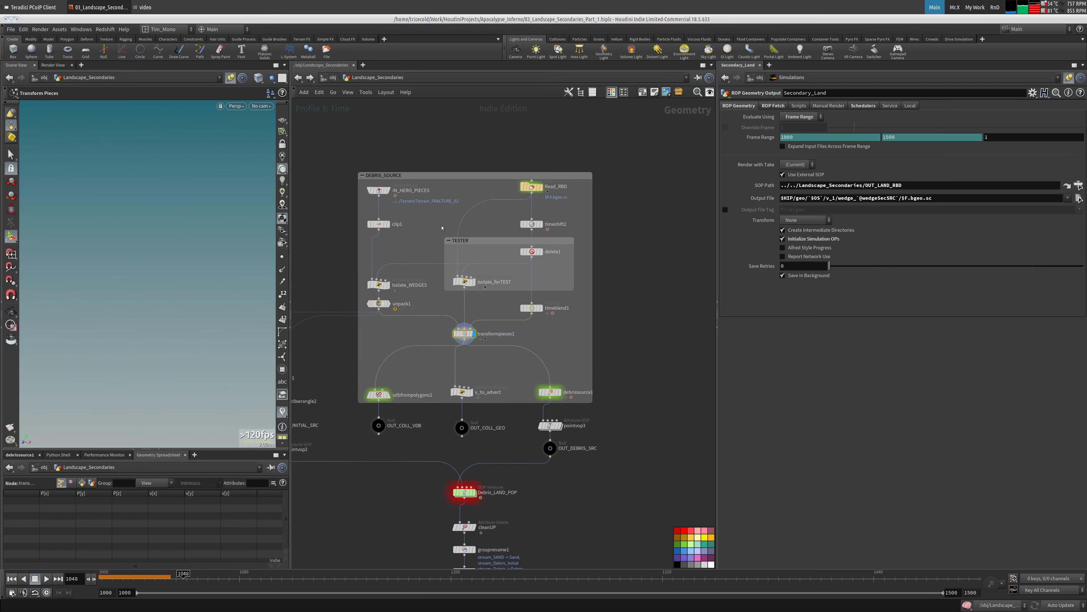
pyautogui.middleClick(377, 190)
pyautogui.middleClick(532, 187)
pyautogui.moveTo(403, 346); pyautogui.dragTo(440, 302, button='middle')
pyautogui.moveTo(183, 575); pyautogui.dragTo(116, 567)
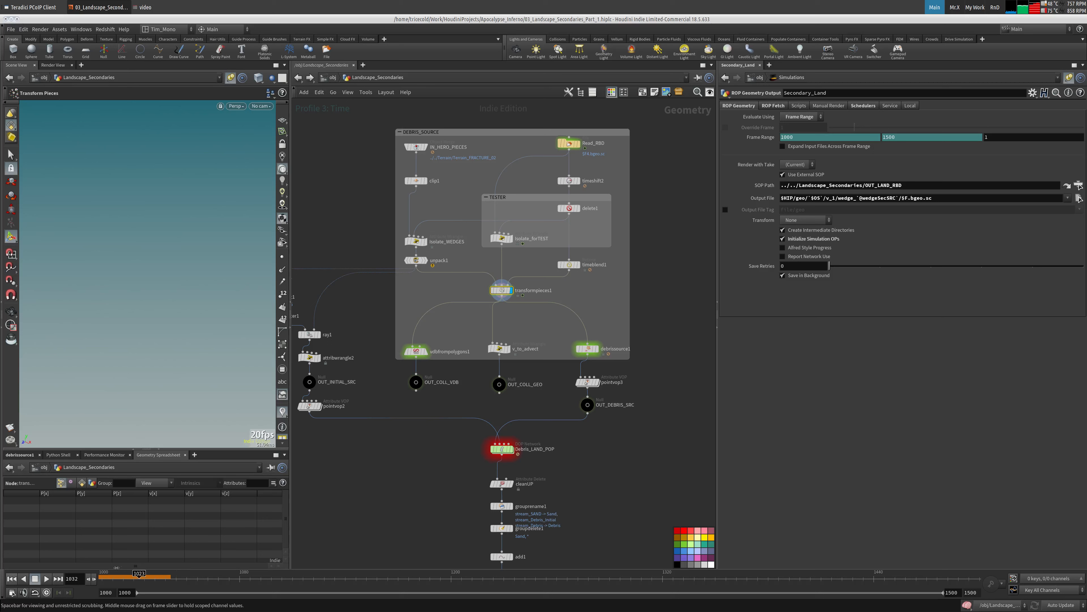
pyautogui.moveTo(779, 574); pyautogui.dragTo(229, 548)
pyautogui.moveTo(562, 538); pyautogui.dragTo(170, 544)
pyautogui.click(261, 107)
pyautogui.click(201, 116)
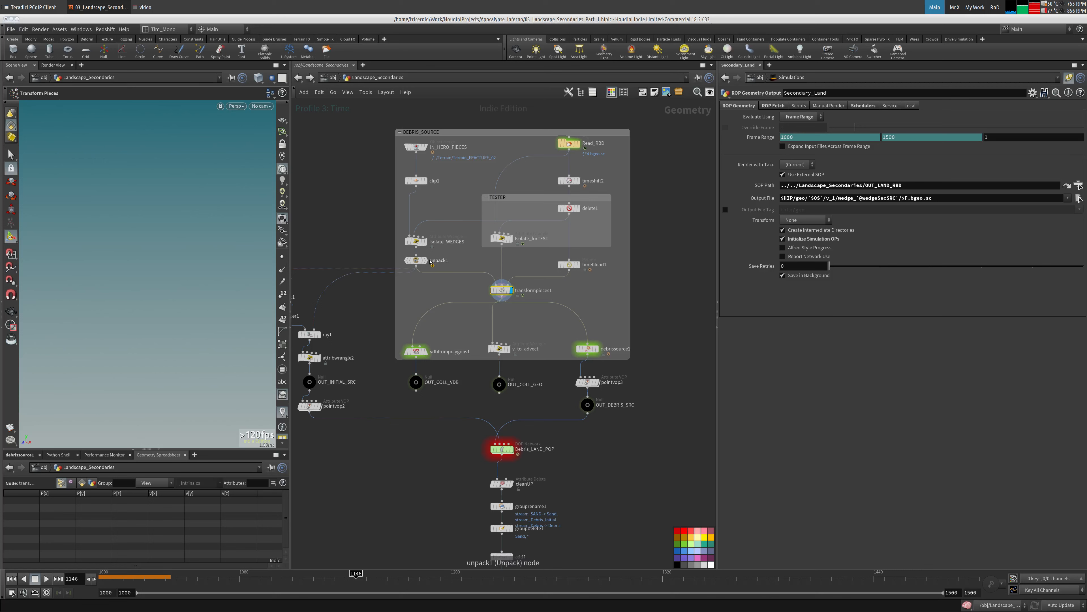
# - Inspect the DEBRIS_SOURCE chain by displaying unpack1, isolate_WEDGES, IN_HERO_PIECES, clip1, the time shift and delete1 in turn
pyautogui.click(416, 260)
pyautogui.press('Return')
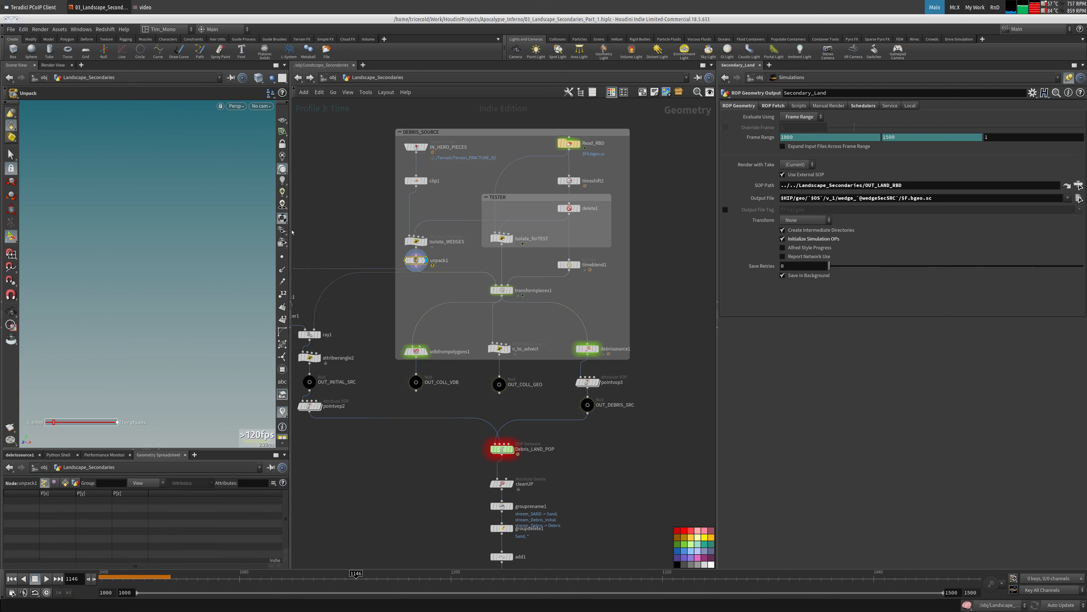
pyautogui.click(416, 241)
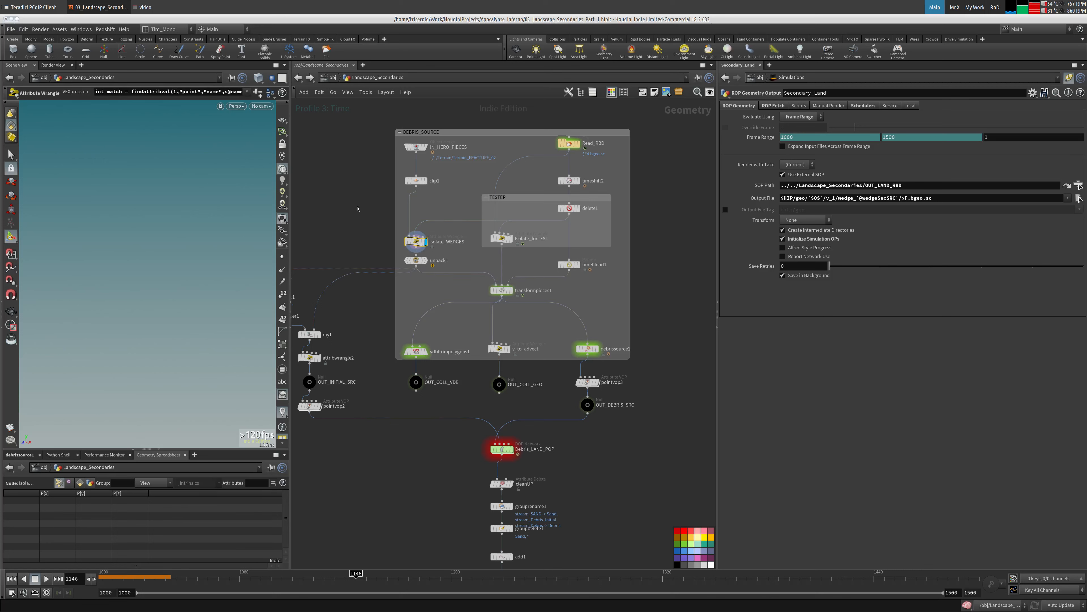
pyautogui.click(418, 148)
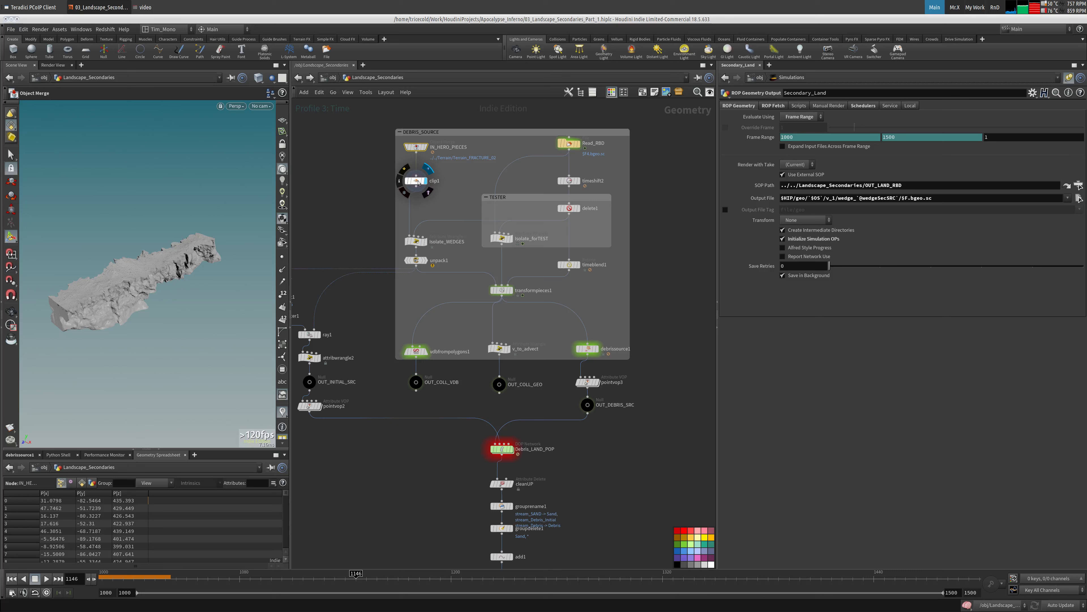
pyautogui.click(415, 180)
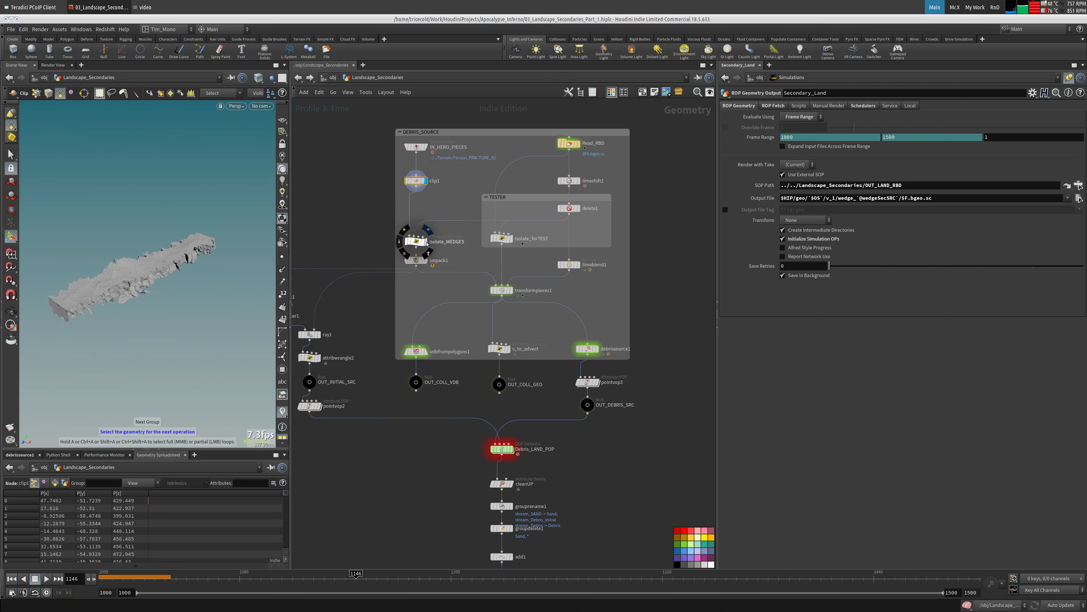
pyautogui.click(416, 242)
pyautogui.click(570, 143)
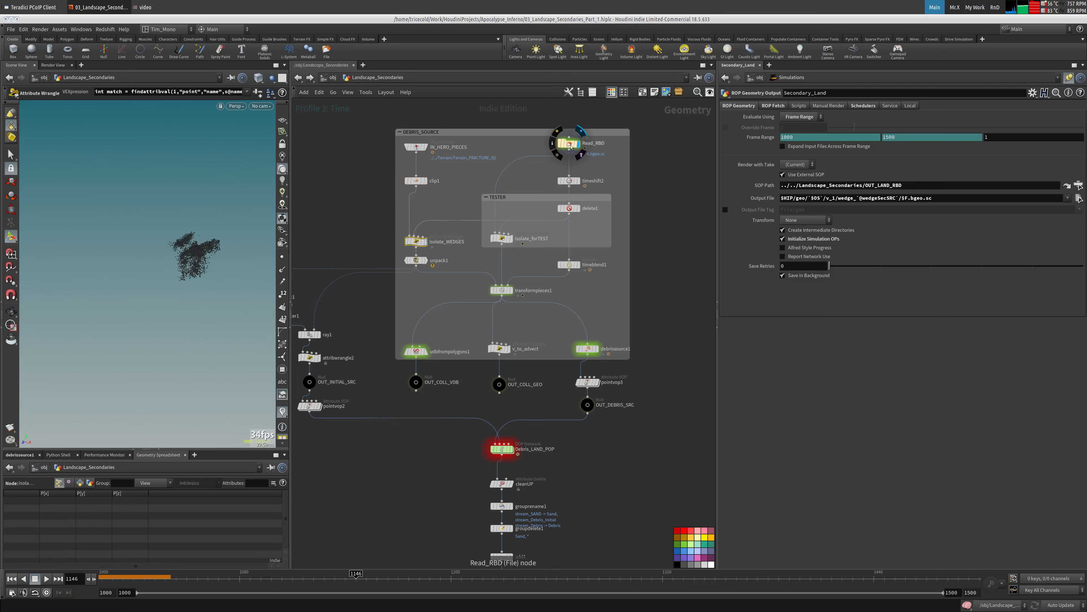
pyautogui.click(576, 182)
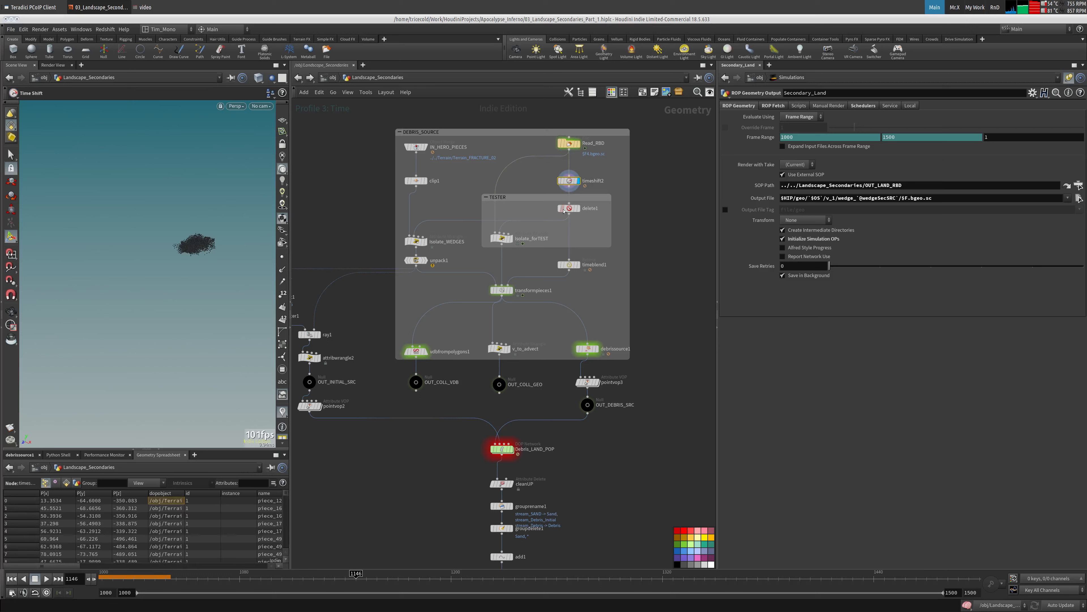
pyautogui.click(570, 209)
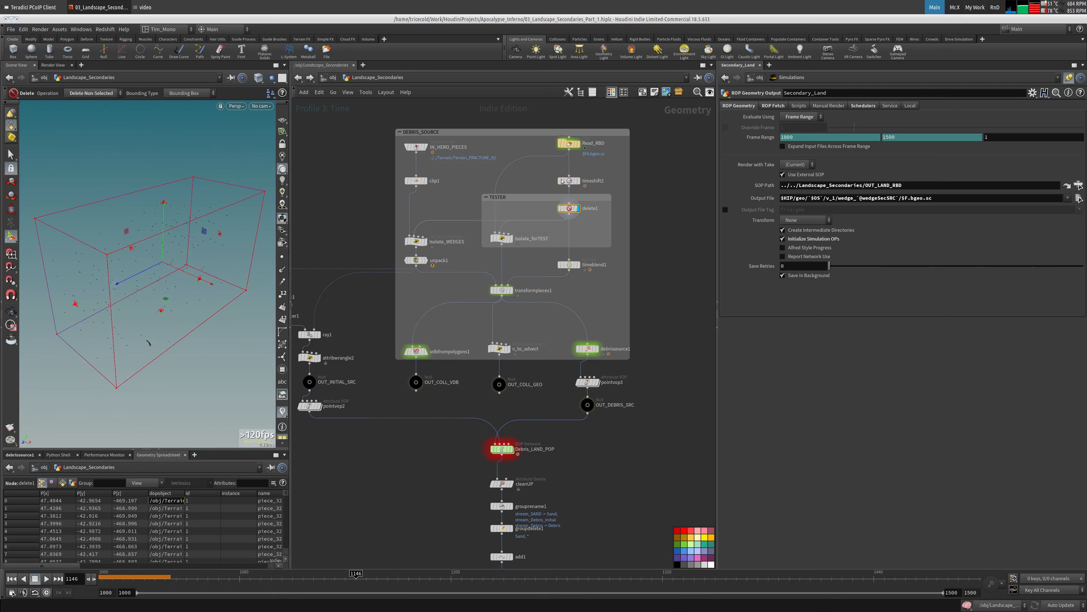
# - Template Read_RBD and reposition the delete1 bounding box over its points with the timeline at frame 1000
pyautogui.click(576, 146)
pyautogui.keyDown('alt'); pyautogui.moveTo(192, 224); pyautogui.dragTo(184, 229, button='middle'); pyautogui.keyUp('alt')
pyautogui.keyDown('alt'); pyautogui.moveTo(187, 231); pyautogui.dragTo(72, 259, button='right'); pyautogui.keyUp('alt')
pyautogui.keyDown('alt'); pyautogui.moveTo(180, 238); pyautogui.dragTo(102, 223, button='right'); pyautogui.keyUp('alt')
pyautogui.keyDown('alt'); pyautogui.moveTo(102, 223); pyautogui.dragTo(145, 273); pyautogui.keyUp('alt')
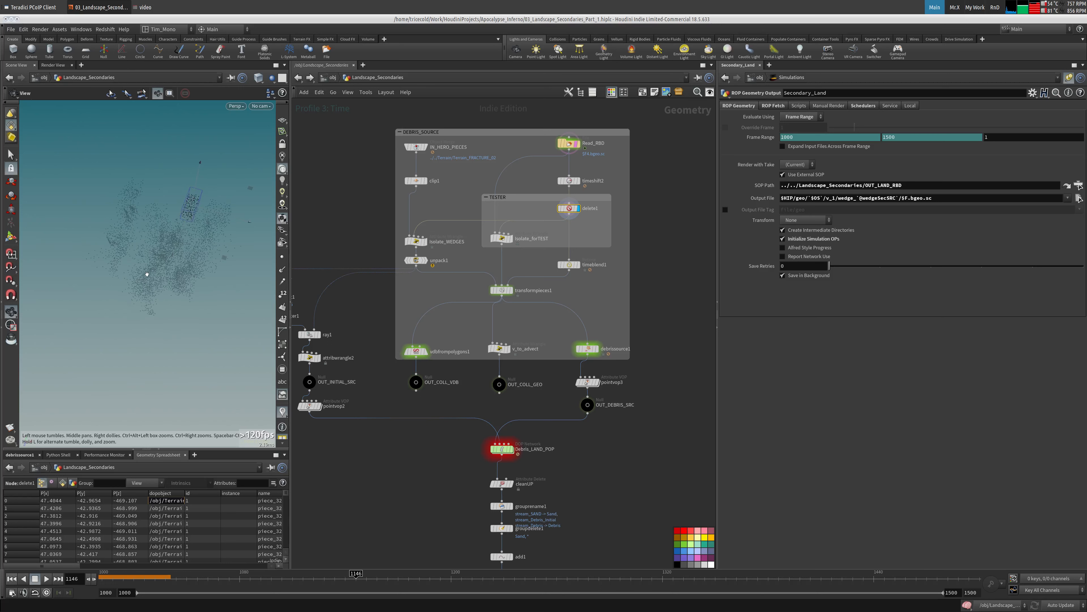
pyautogui.moveTo(173, 579); pyautogui.dragTo(65, 579)
pyautogui.moveTo(153, 567); pyautogui.dragTo(92, 568)
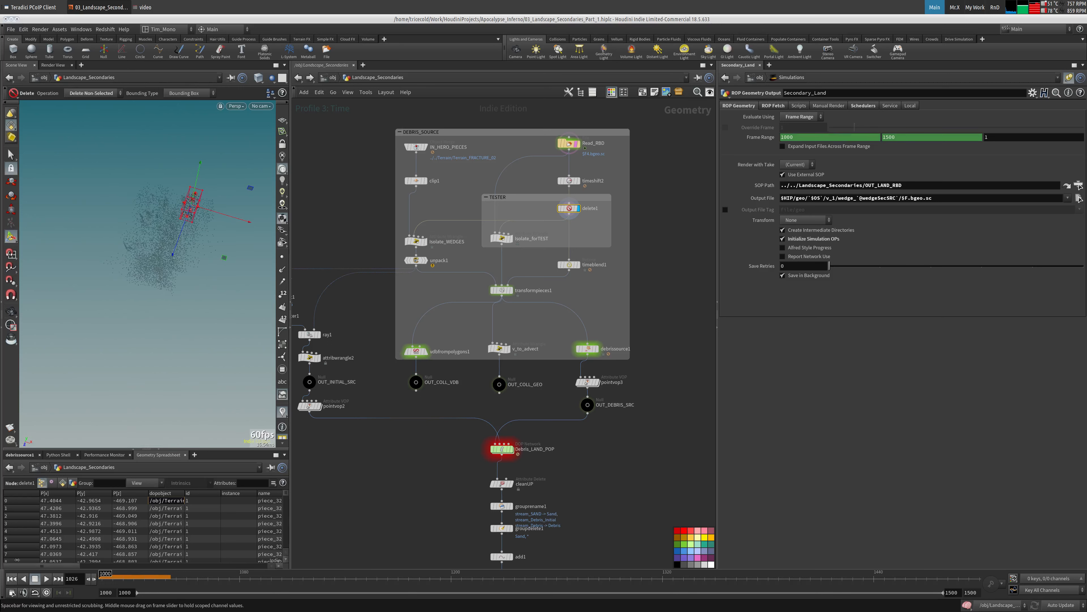
pyautogui.moveTo(178, 239); pyautogui.dragTo(226, 223)
# - Display the transformpieces1 result, scrub through its motion and return to frame 1000
pyautogui.click(418, 259)
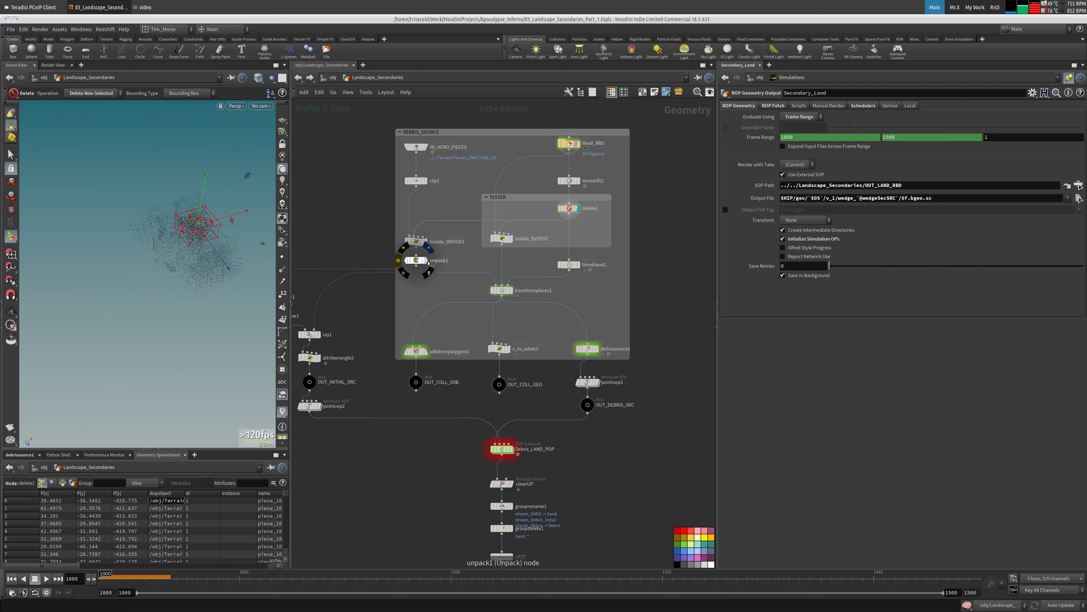
pyautogui.click(493, 292)
pyautogui.moveTo(106, 578); pyautogui.dragTo(475, 578)
pyautogui.hotkey('ctrl', 'Up')
# - Add a Pyro Solver node in the empty network area beside the Debris_LAND_POP node
pyautogui.moveTo(330, 461); pyautogui.dragTo(327, 401, button='middle')
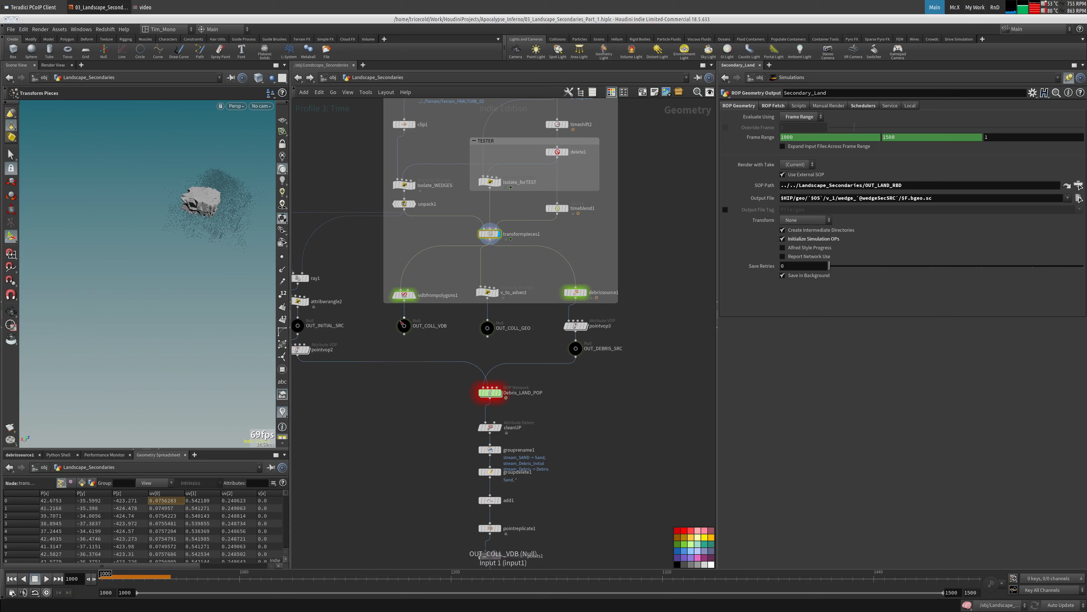
pyautogui.moveTo(408, 326)
pyautogui.moveTo(581, 411); pyautogui.dragTo(523, 403, button='middle')
pyautogui.press('Tab')
pyautogui.write('pyros')
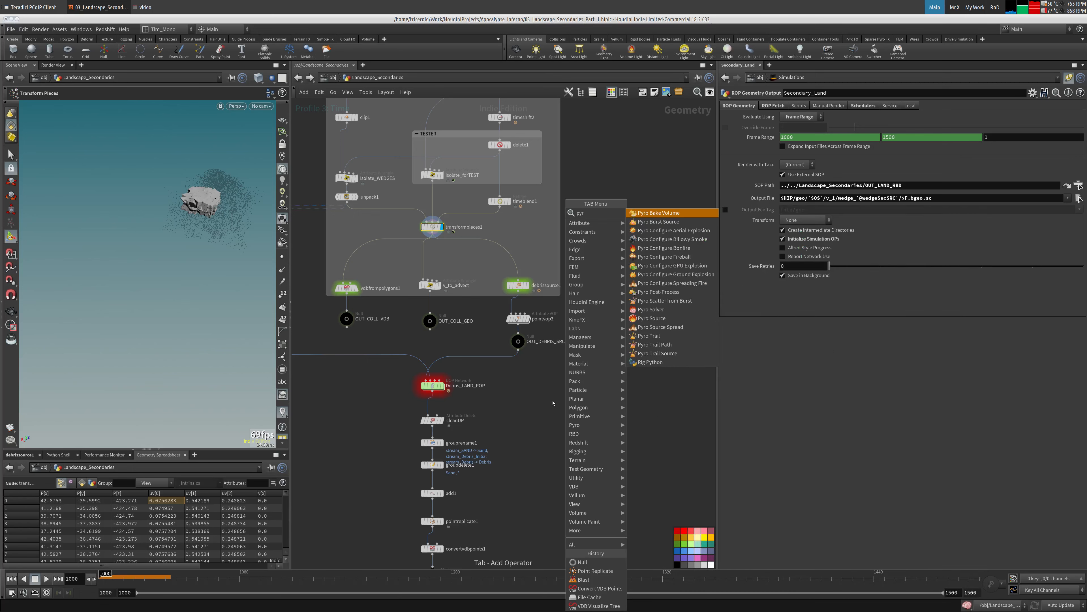
pyautogui.click(671, 213)
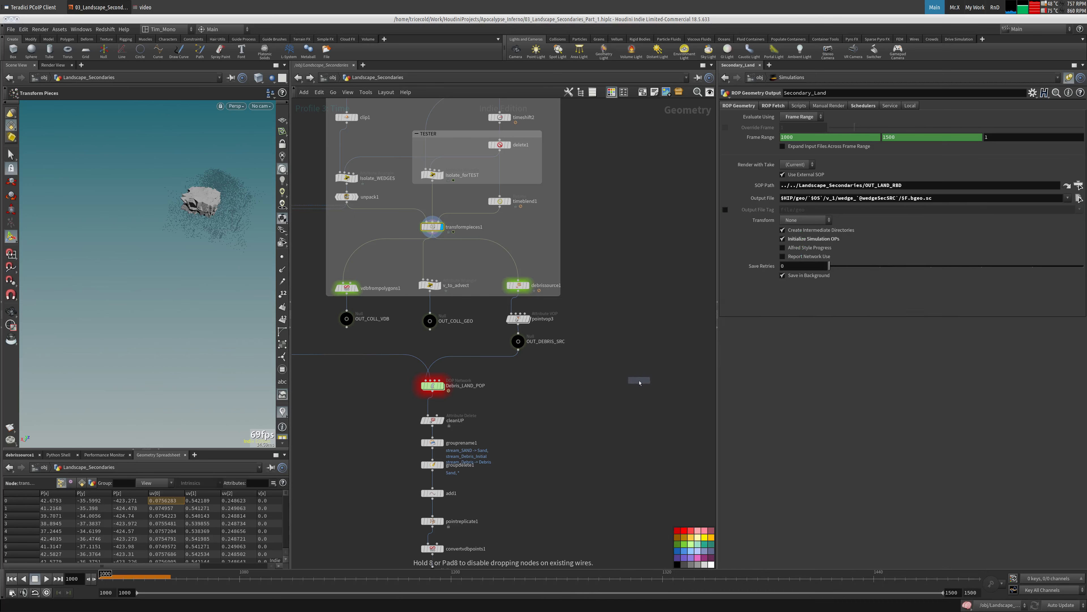
pyautogui.click(632, 387)
pyautogui.moveTo(635, 386)
pyautogui.mouseDown()
pyautogui.moveTo(608, 387)
pyautogui.moveTo(653, 387)
pyautogui.mouseUp()
# - Unpin the parameter editor from the Secondary_Land output so it shows the Pyro Solver's parameters
pyautogui.moveTo(659, 327); pyautogui.dragTo(605, 319, button='middle')
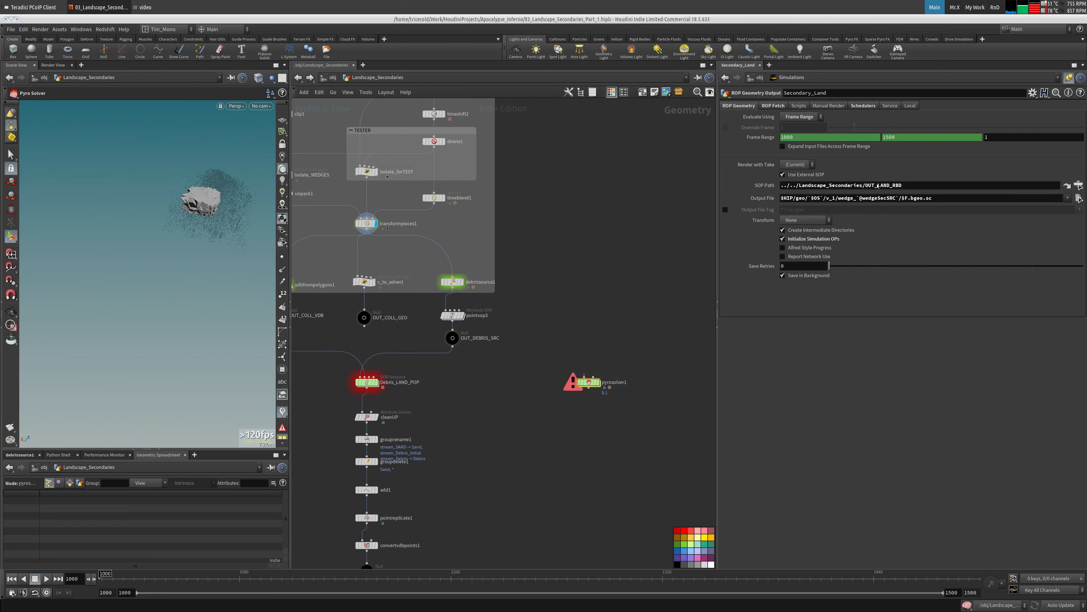
pyautogui.click(862, 106)
pyautogui.click(1068, 77)
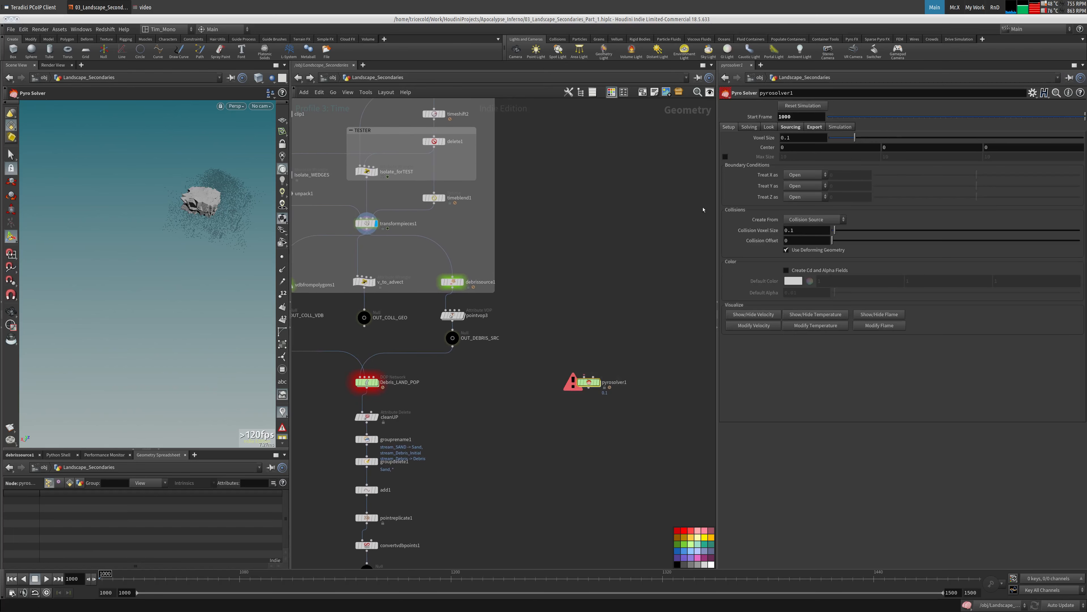
# - Examine the Pyro Solver's setup, solving, look, sourcing, export and simulation settings
pyautogui.click(840, 127)
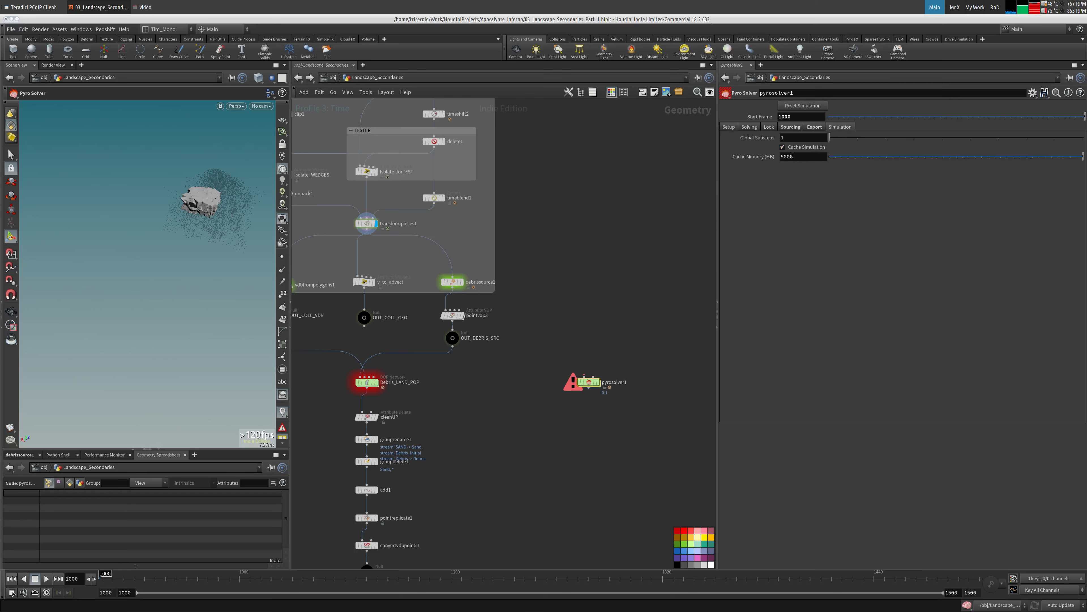
pyautogui.click(814, 128)
pyautogui.click(794, 128)
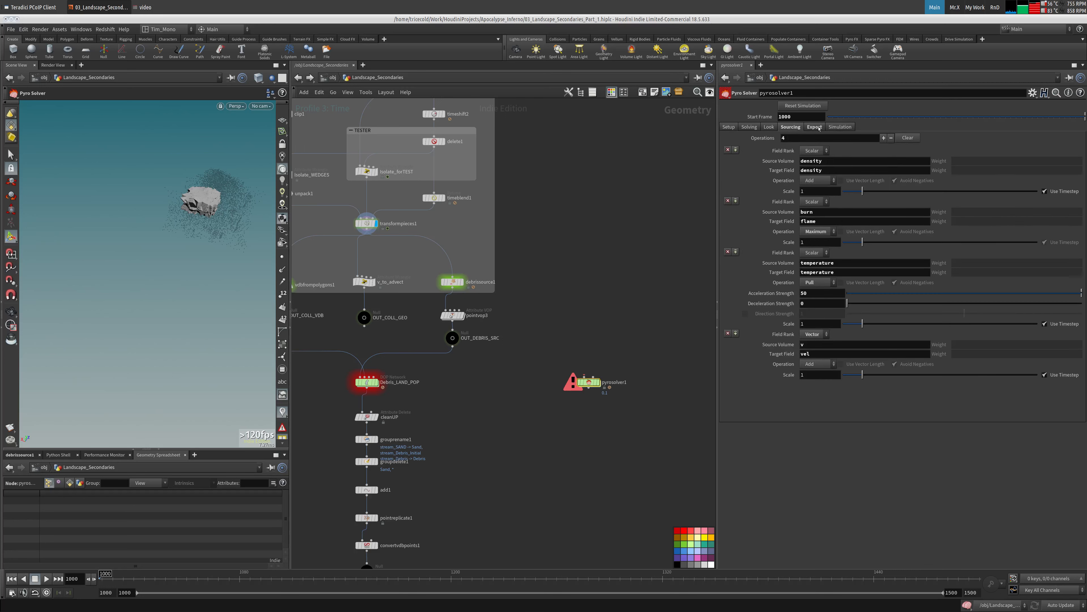
pyautogui.click(816, 127)
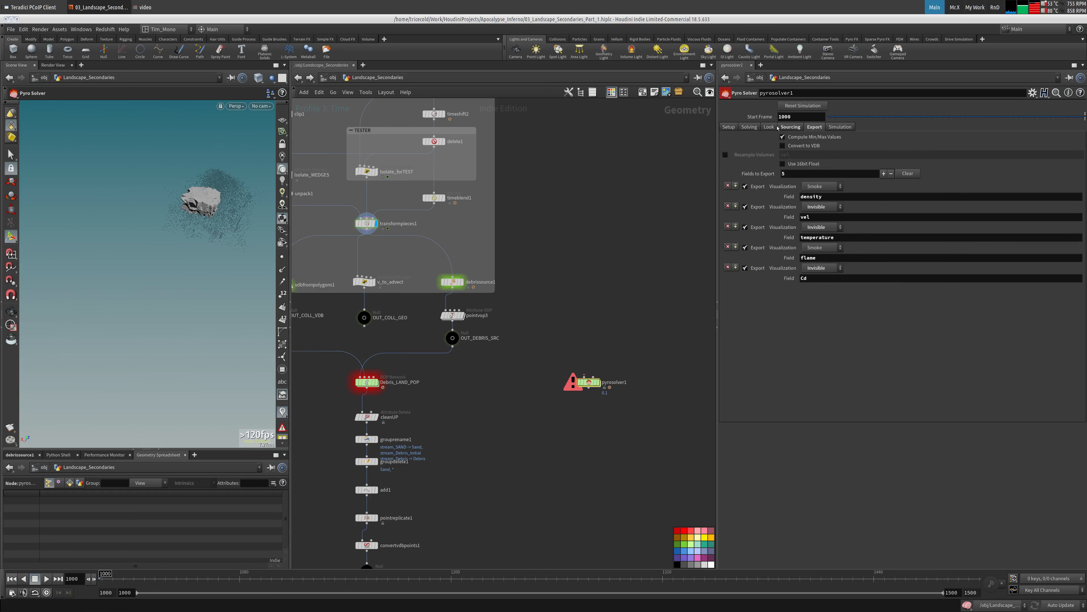
pyautogui.click(787, 128)
pyautogui.click(769, 128)
pyautogui.click(750, 128)
pyautogui.click(729, 128)
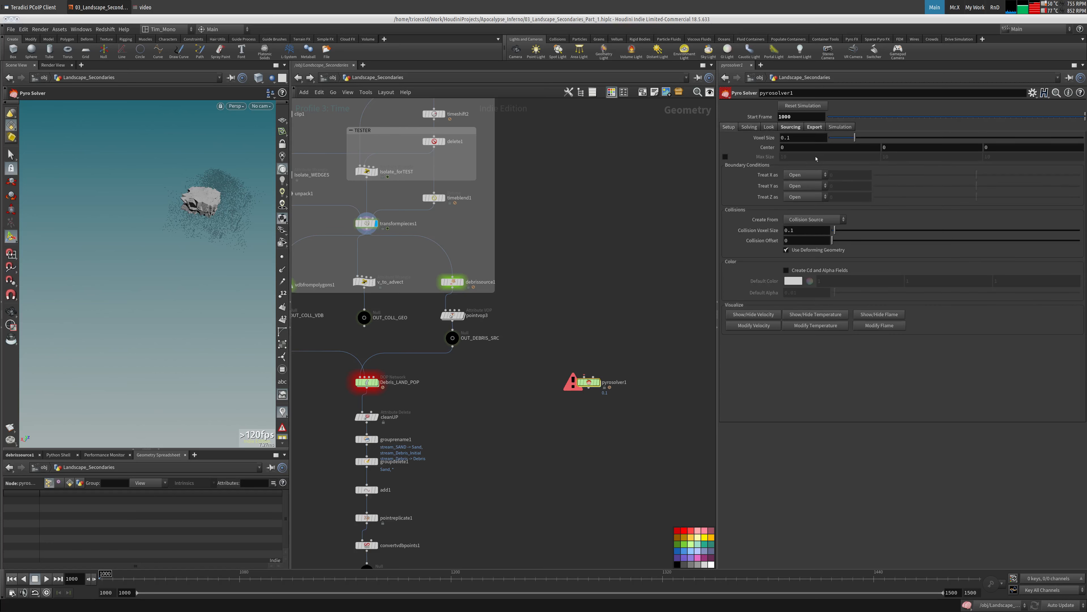
pyautogui.click(842, 128)
pyautogui.click(815, 128)
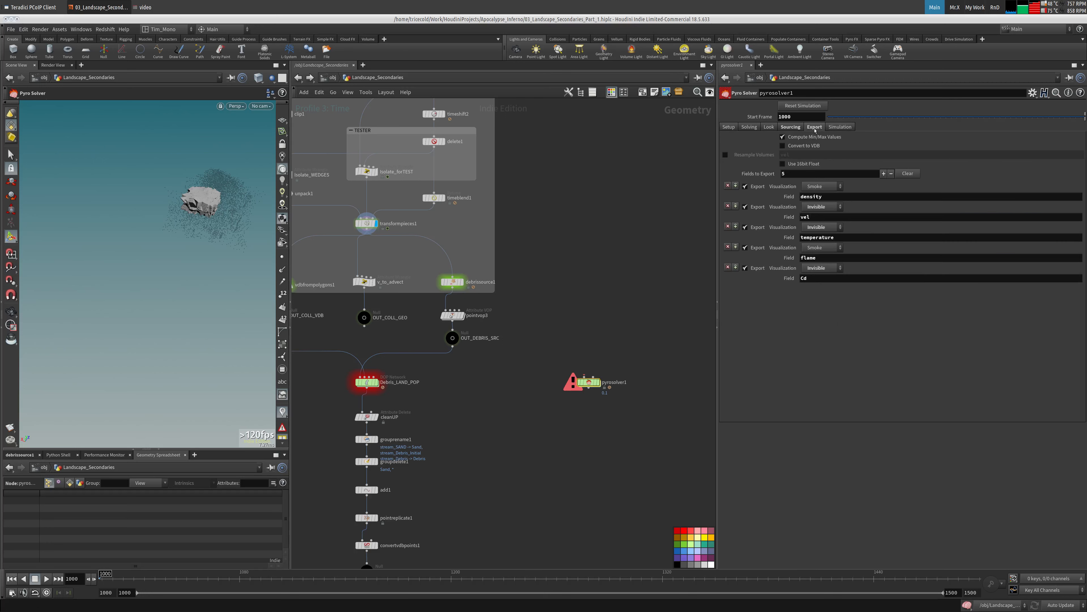
pyautogui.click(791, 127)
pyautogui.click(769, 128)
pyautogui.click(729, 128)
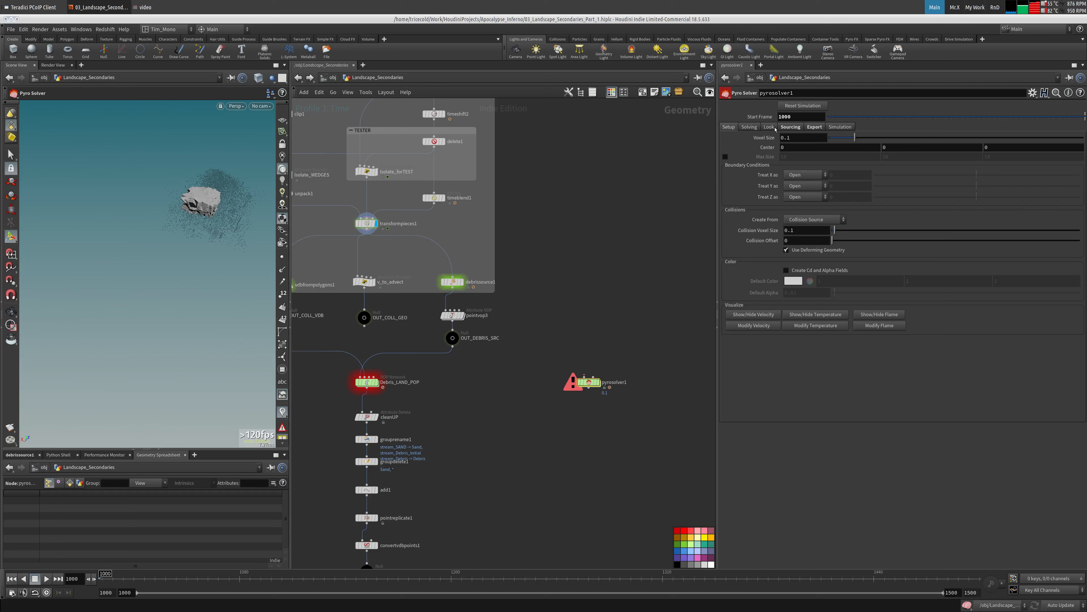
pyautogui.click(790, 128)
# - Enable Minimal OpenCL Solve in the Pyro Solver's advanced solving settings
pyautogui.click(750, 127)
pyautogui.click(826, 138)
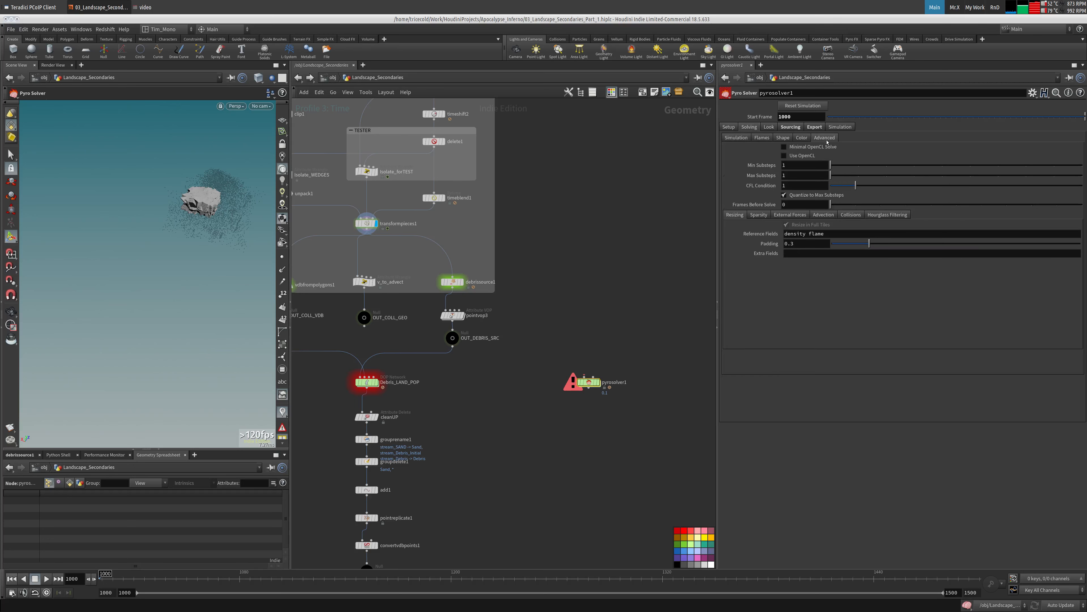
pyautogui.moveTo(655, 254); pyautogui.dragTo(676, 225, button='middle')
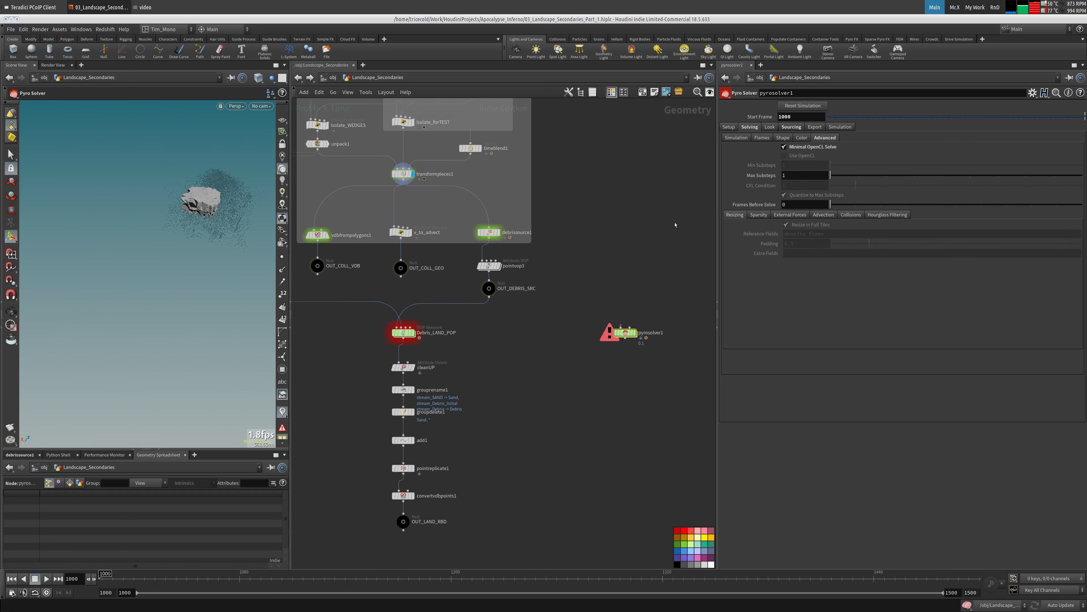
# - Select the OUT_DEBRIS_SRC null and display its output in the viewport
pyautogui.moveTo(504, 280); pyautogui.dragTo(538, 281, button='middle')
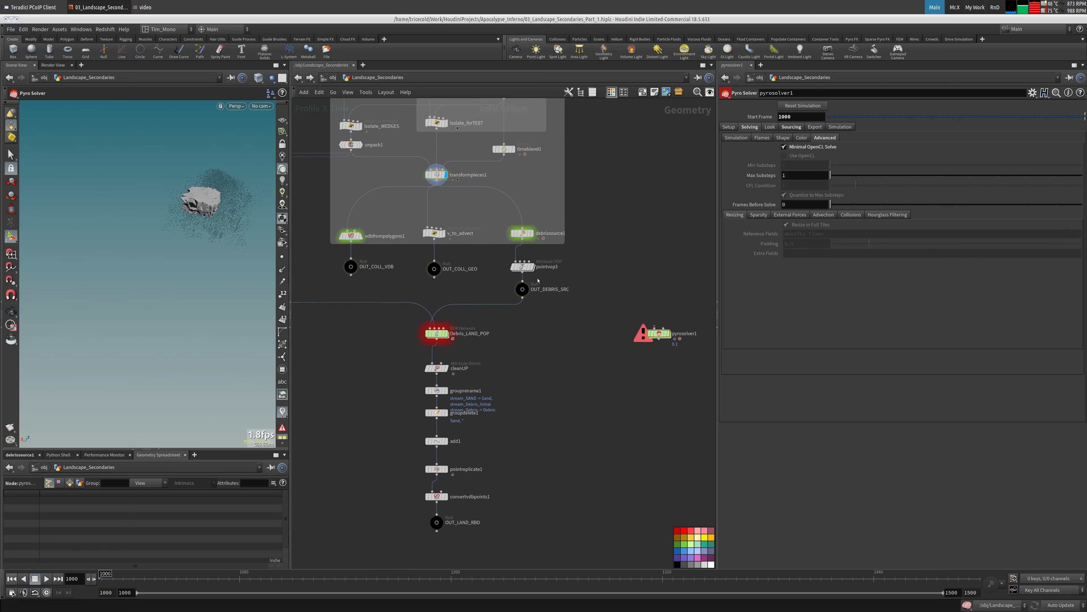
pyautogui.moveTo(523, 290)
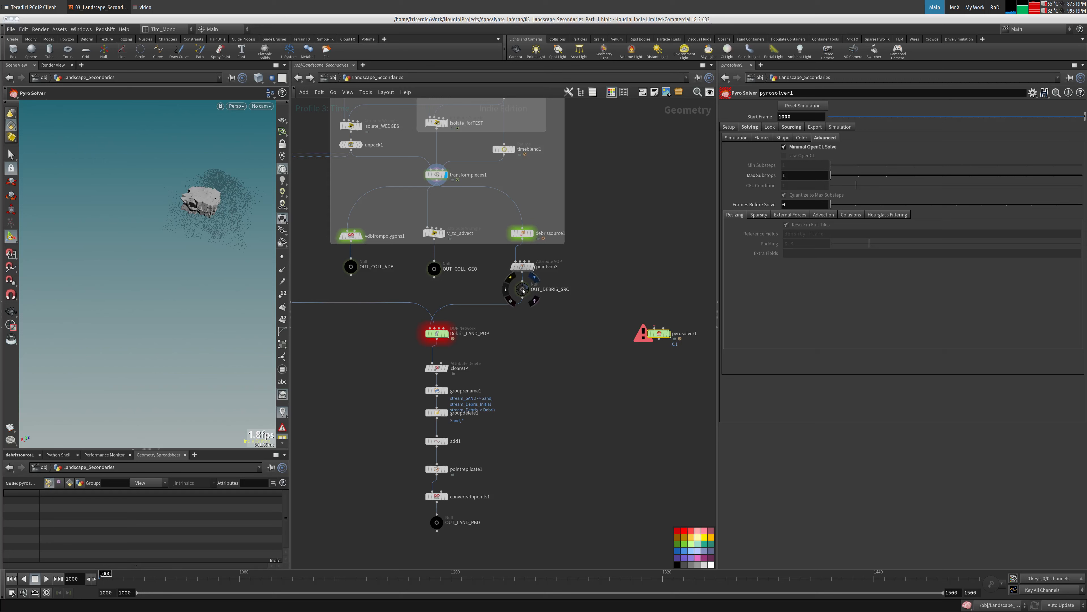
pyautogui.click(523, 290)
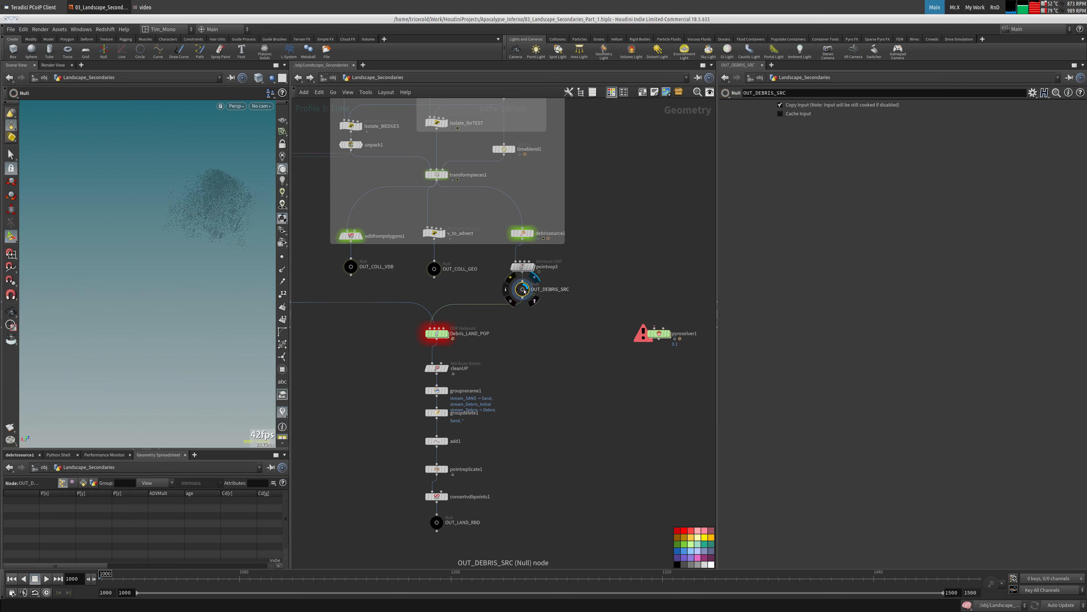
pyautogui.click(534, 301)
pyautogui.click(534, 301)
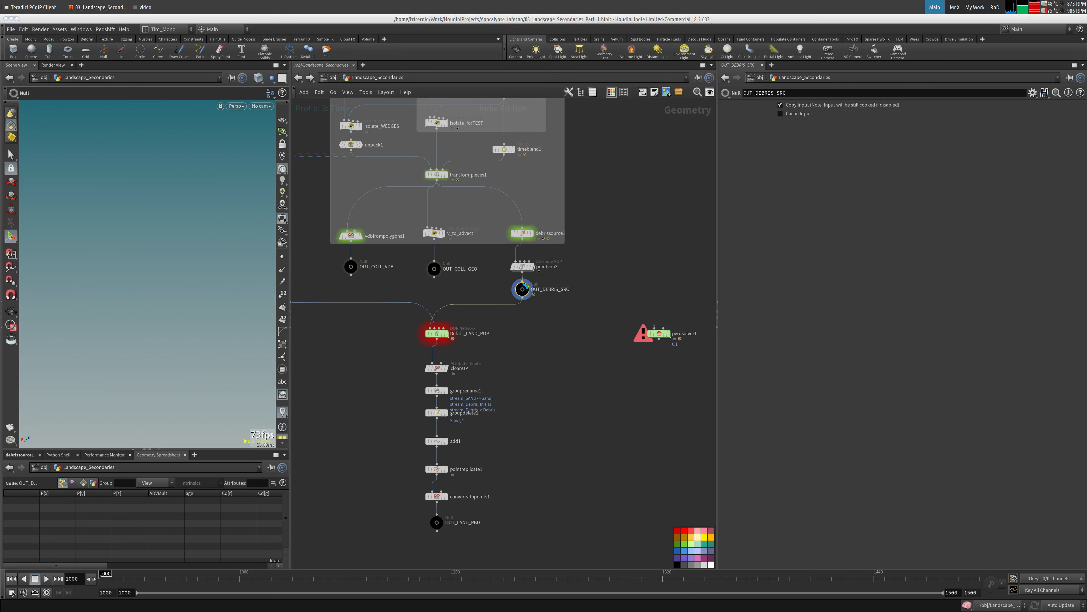
# - Move the Pyro Solver farther away from the debris network and add an Object Merge node above it
pyautogui.moveTo(572, 299); pyautogui.dragTo(515, 251, button='middle')
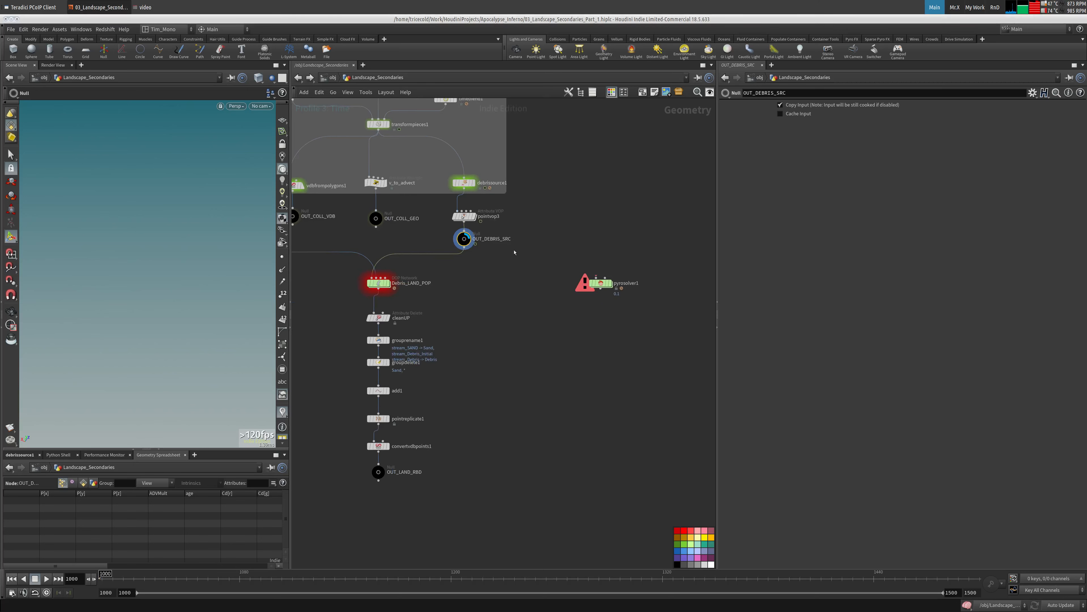
pyautogui.moveTo(602, 284); pyautogui.dragTo(641, 285)
pyautogui.moveTo(555, 268); pyautogui.dragTo(482, 309, button='middle')
pyautogui.scroll(-3, 454, 210)
pyautogui.moveTo(550, 306); pyautogui.dragTo(611, 305)
pyautogui.press('Tab')
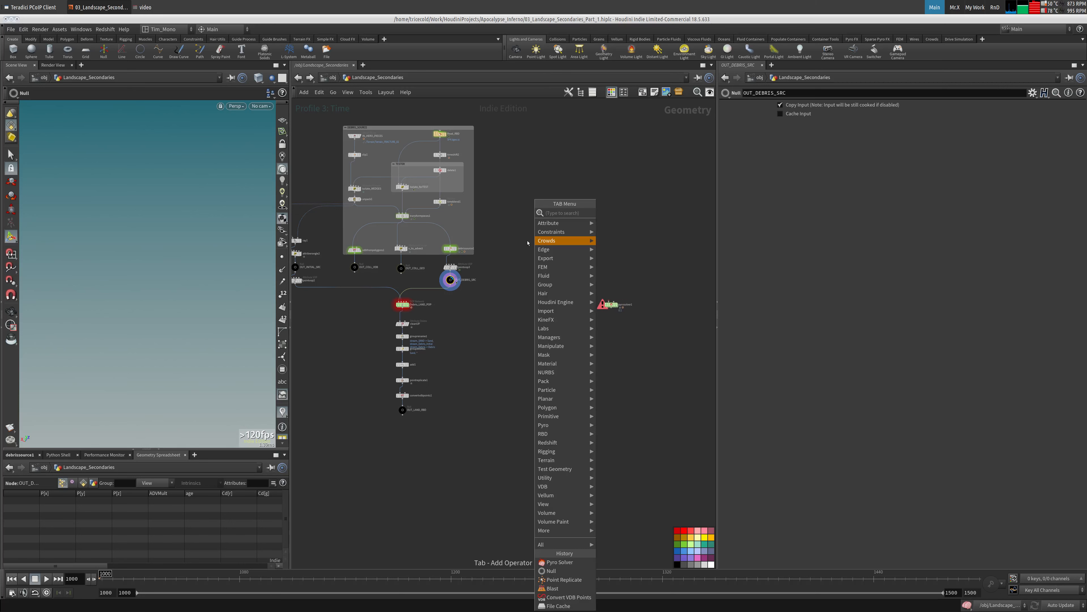
pyautogui.write('obj')
pyautogui.click(631, 212)
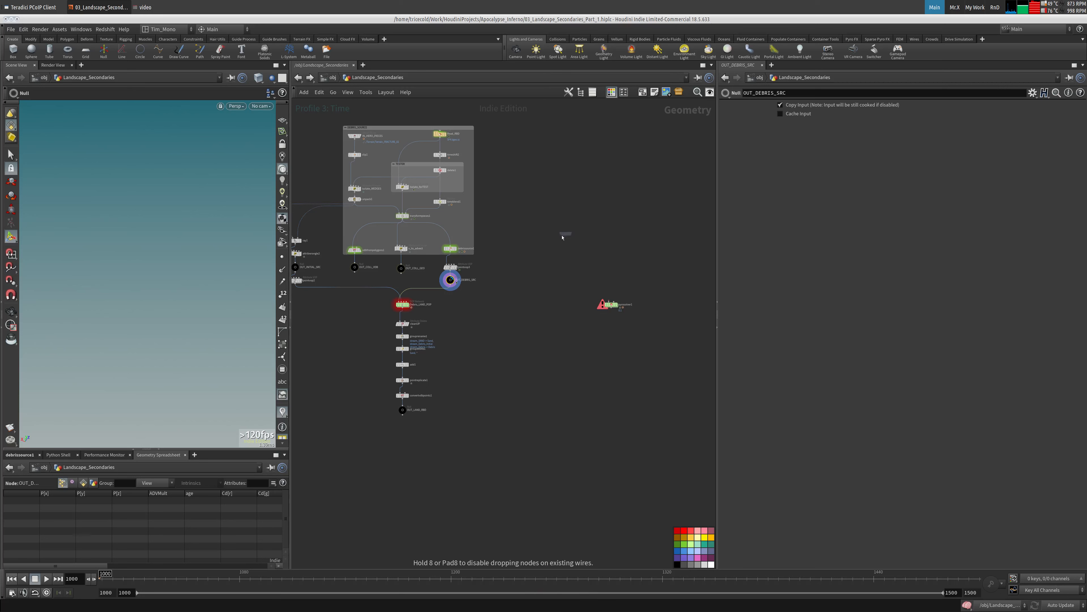
pyautogui.click(560, 252)
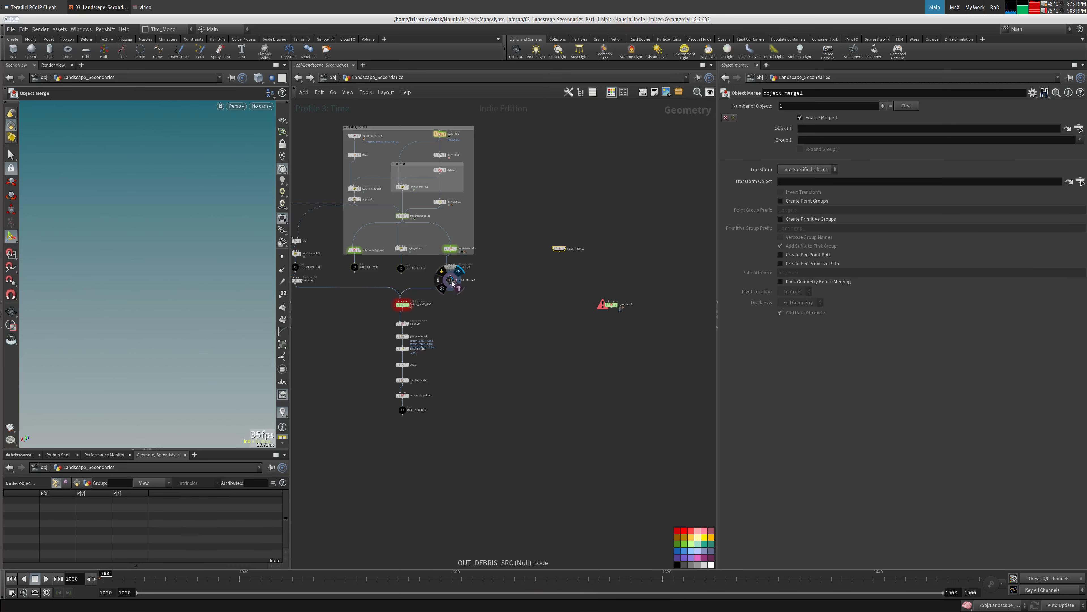
# - Point the Object Merge's Object 1 to ../OUT_DEBRIS_SRC and set its transform to Into This Object
pyautogui.moveTo(838, 129); pyautogui.dragTo(840, 130)
pyautogui.click(804, 172)
pyautogui.click(804, 187)
# - Rename the Object Merge node to In_SRC_PTC
pyautogui.moveTo(521, 279); pyautogui.dragTo(505, 289, button='middle')
pyautogui.scroll(4, 515, 289)
pyautogui.click(620, 223)
pyautogui.moveTo(636, 223); pyautogui.dragTo(497, 215)
pyautogui.press('BackSpace')
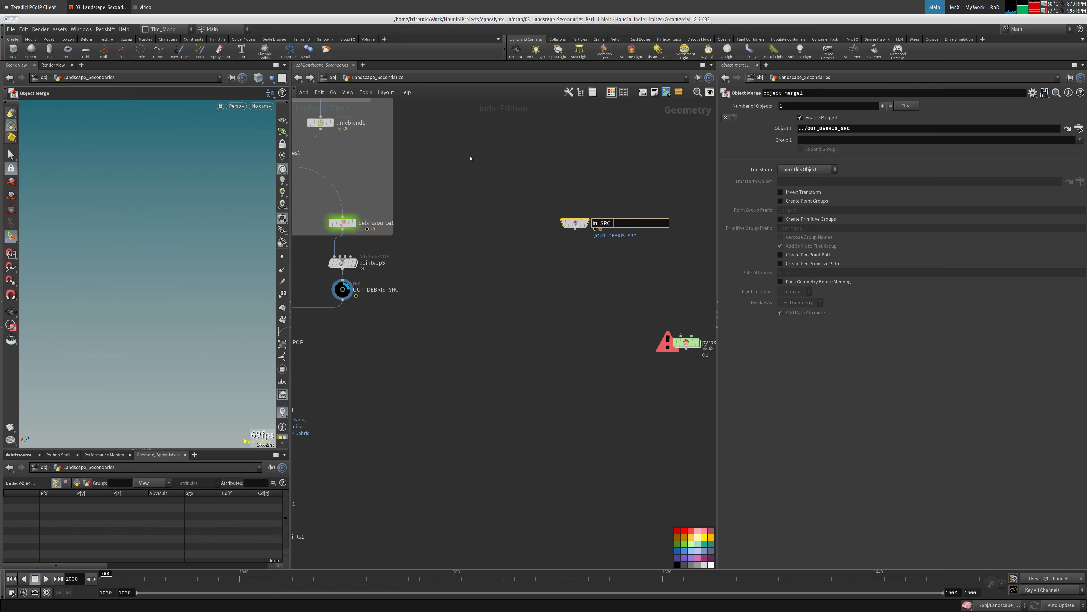
pyautogui.press('Return')
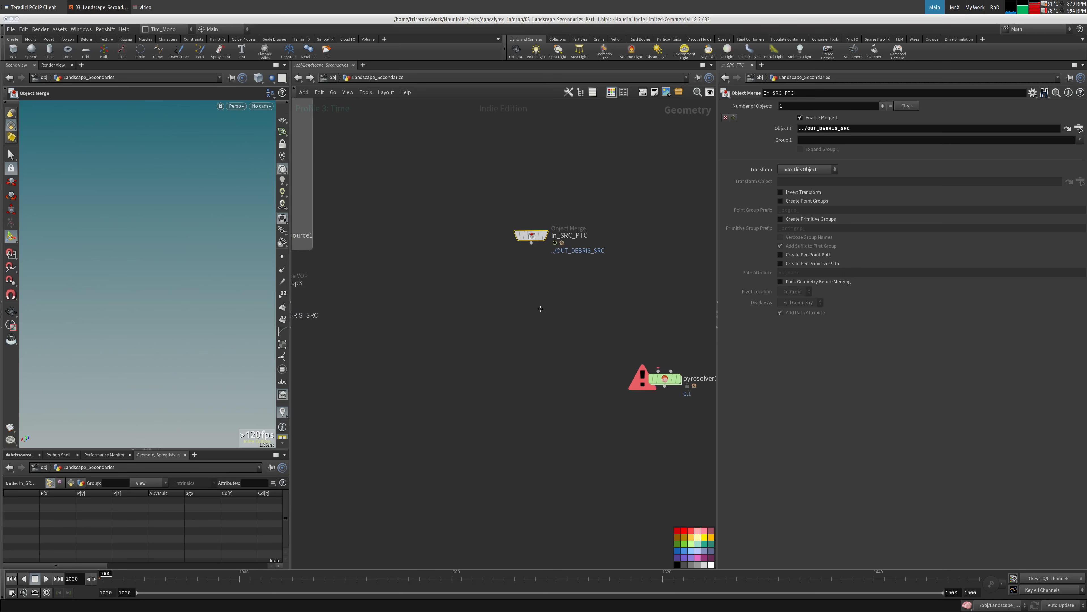
# - Add an Attribute Randomize node under In_SRC_PTC, wired to its output
pyautogui.press('Tab')
pyautogui.write('attv')
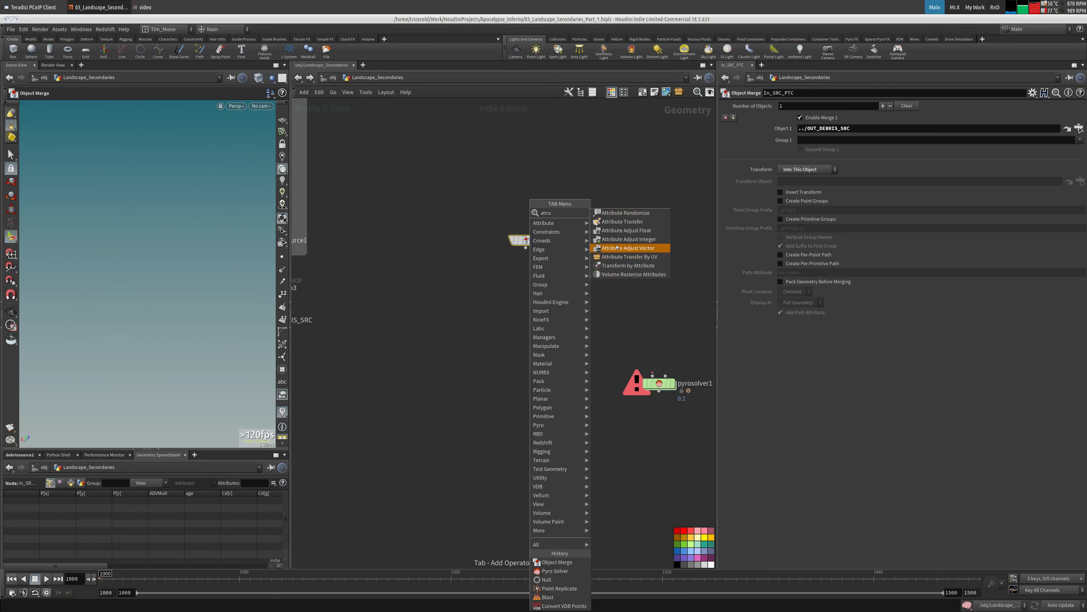
pyautogui.click(611, 214)
pyautogui.click(527, 273)
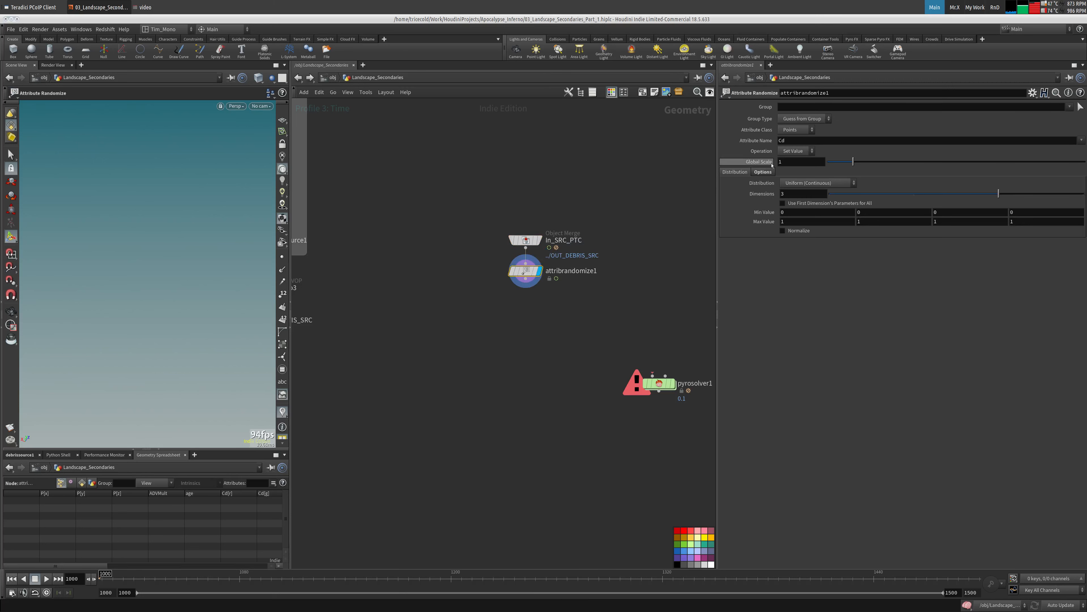
# - Set the Attribute Randomize to affect the attribute v with a Global Scale of 20
pyautogui.click(802, 139)
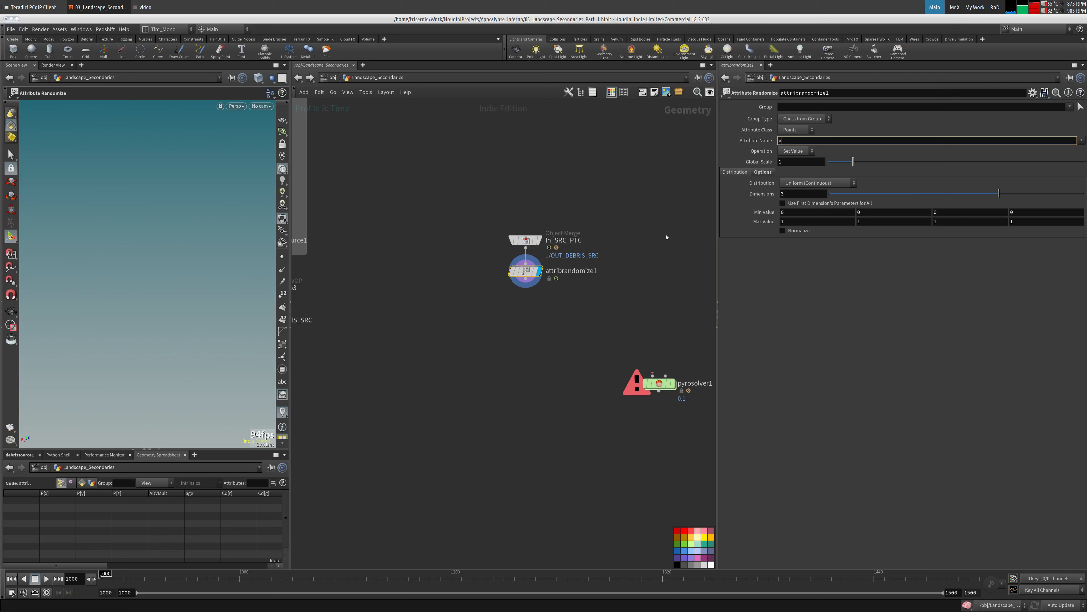
pyautogui.press('Tab')
pyautogui.write('20')
pyautogui.press('Tab')
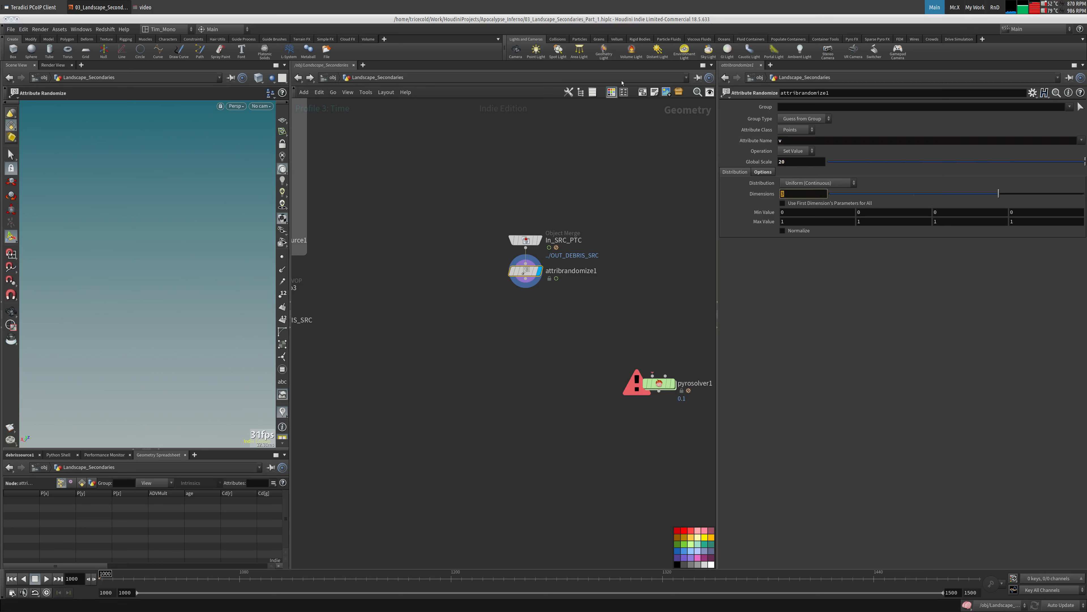
# - Check the Minimal OpenCL Solve option in the Pyro Solver's advanced solving settings
pyautogui.click(662, 382)
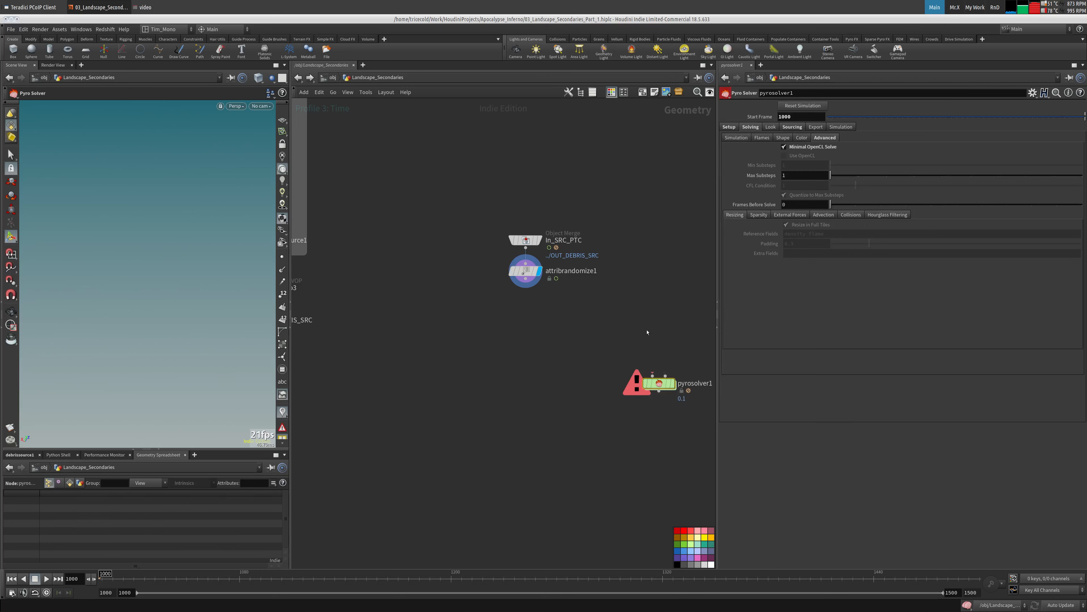
pyautogui.click(793, 148)
pyautogui.moveTo(593, 308); pyautogui.dragTo(590, 312, button='middle')
# - Set the Attribute Randomize distribution to Normal (Gaussian)
pyautogui.click(523, 274)
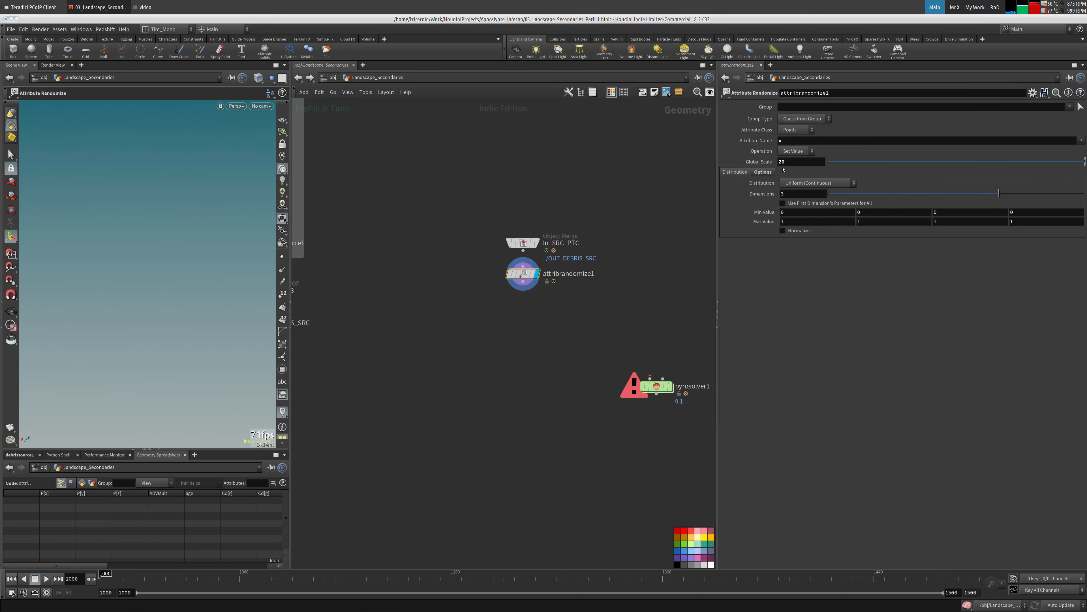
pyautogui.click(813, 186)
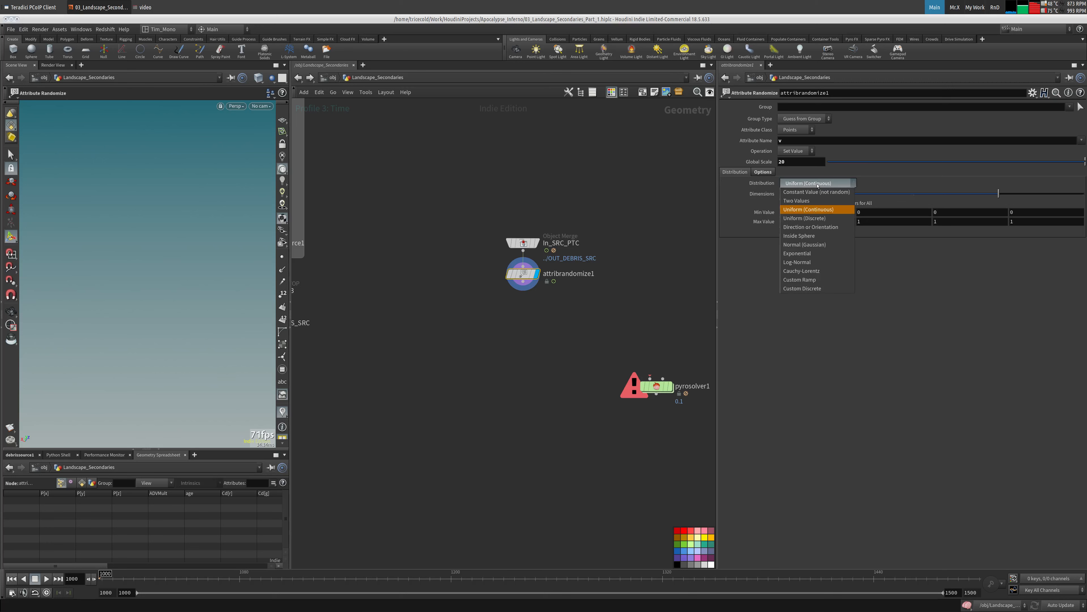
pyautogui.click(808, 245)
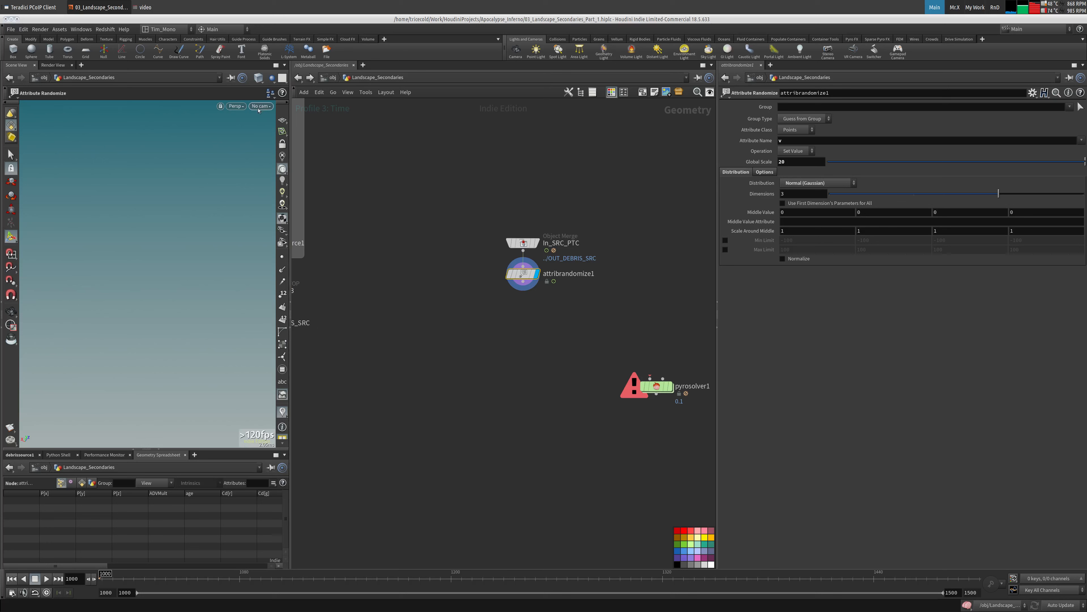
# - Display transformpieces1, scrub the timeline to frame 1118 to inspect the moving pieces, and return to the first frame
pyautogui.moveTo(478, 263); pyautogui.dragTo(699, 288, button='middle')
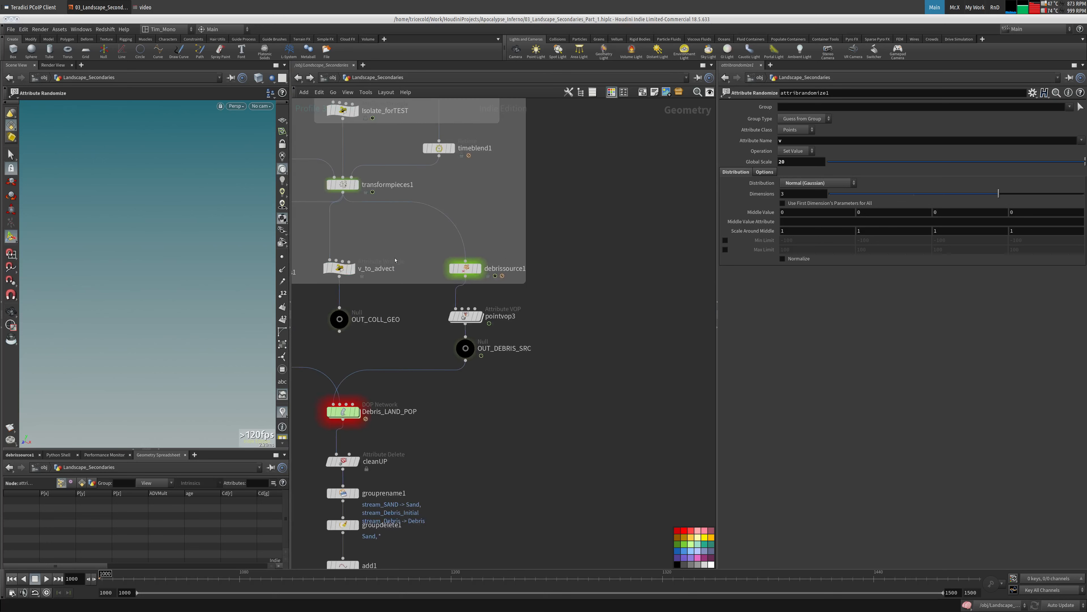
pyautogui.click(357, 184)
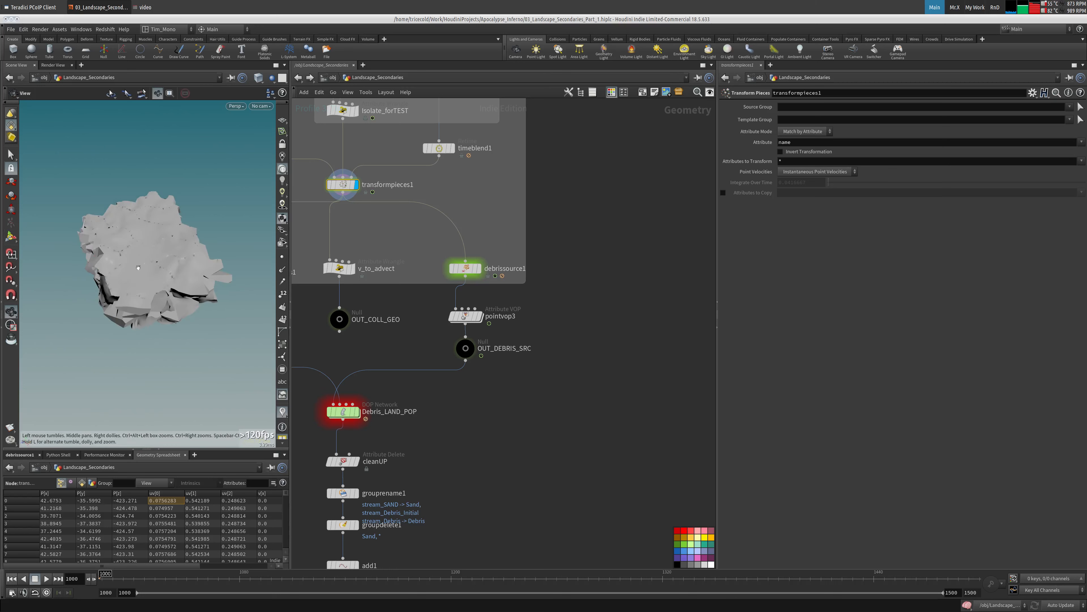
pyautogui.moveTo(154, 588); pyautogui.dragTo(306, 583)
pyautogui.keyDown('alt'); pyautogui.moveTo(193, 339); pyautogui.dragTo(244, 193); pyautogui.keyUp('alt')
pyautogui.moveTo(528, 351); pyautogui.dragTo(467, 301, button='middle')
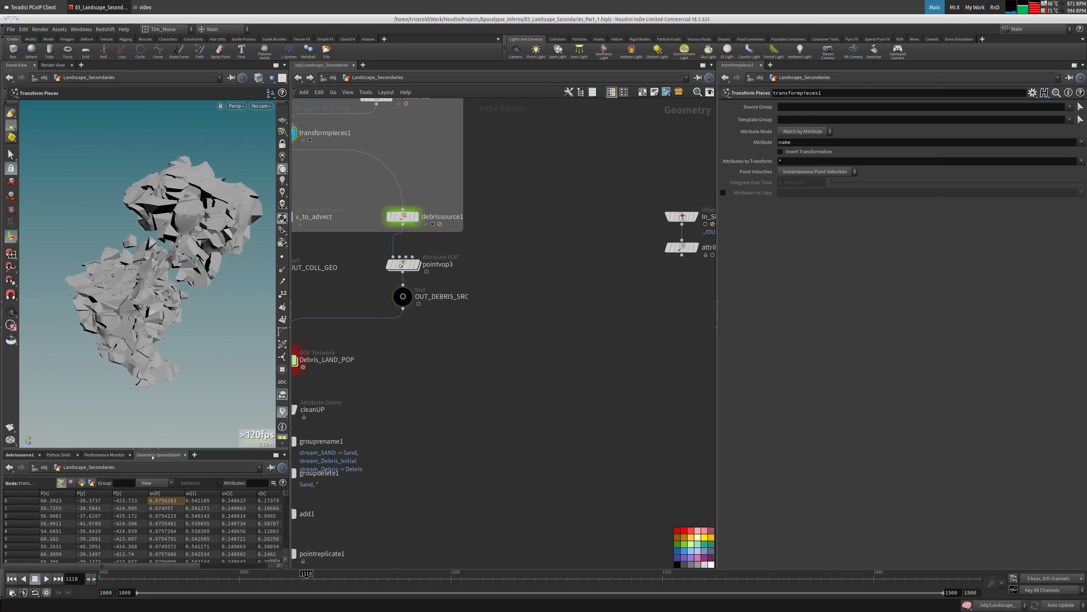
pyautogui.click(11, 578)
# - Display OUT_DEBRIS_SRC, play its first frames to check the emitted points, and return to the first frame
pyautogui.click(404, 298)
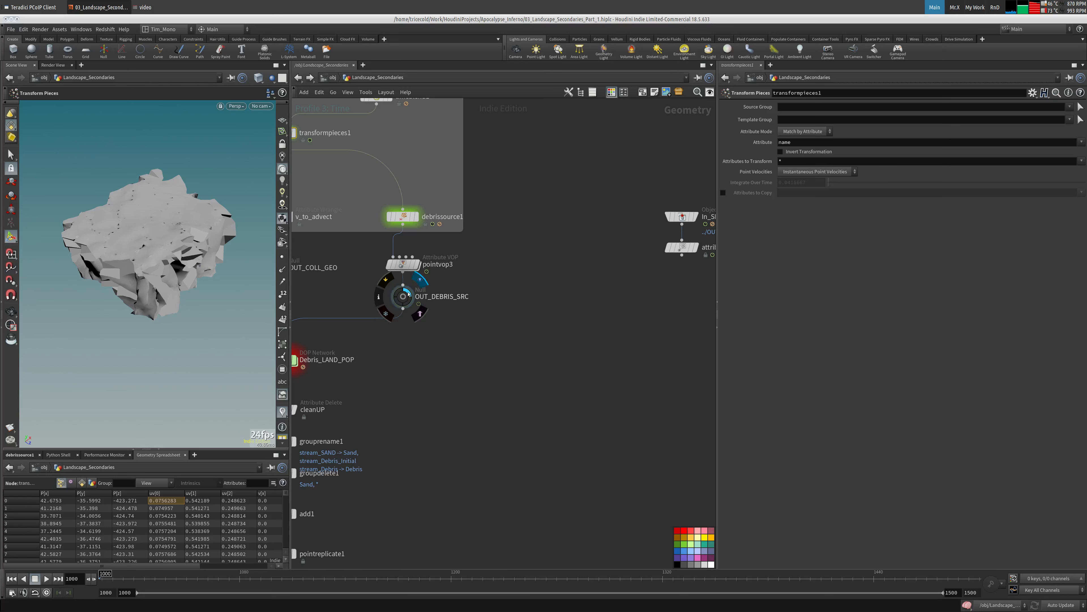
pyautogui.click(46, 580)
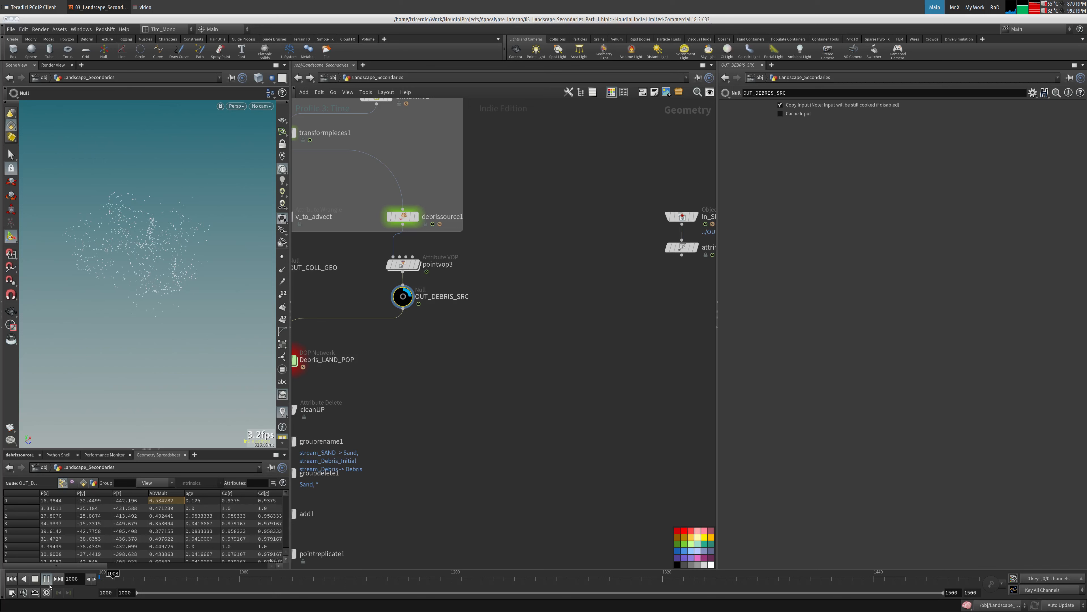
pyautogui.click(12, 579)
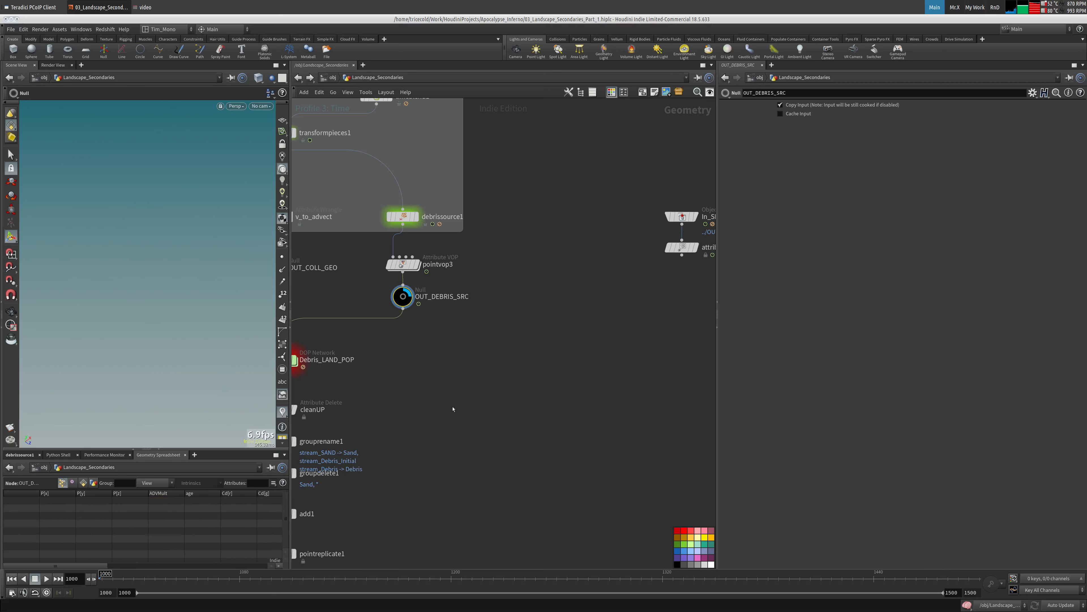
# - Insert a Cache node between In_SRC_PTC and the Attribute Randomize
pyautogui.moveTo(484, 380); pyautogui.dragTo(449, 401, button='middle')
pyautogui.press('Tab')
pyautogui.write('nul')
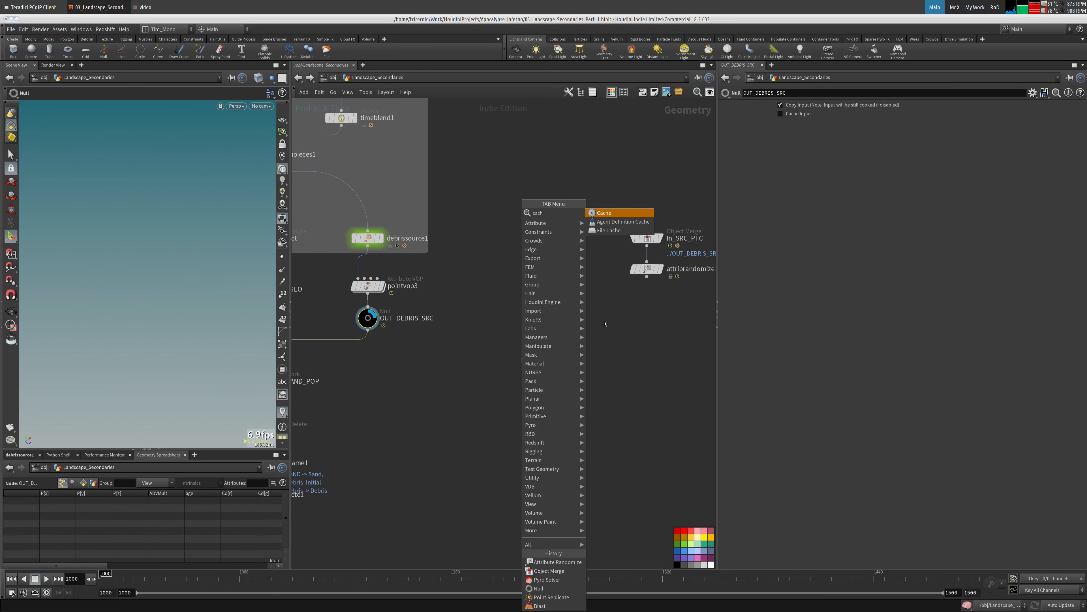
pyautogui.click(604, 214)
pyautogui.moveTo(604, 332); pyautogui.dragTo(537, 336, button='middle')
pyautogui.click(582, 262)
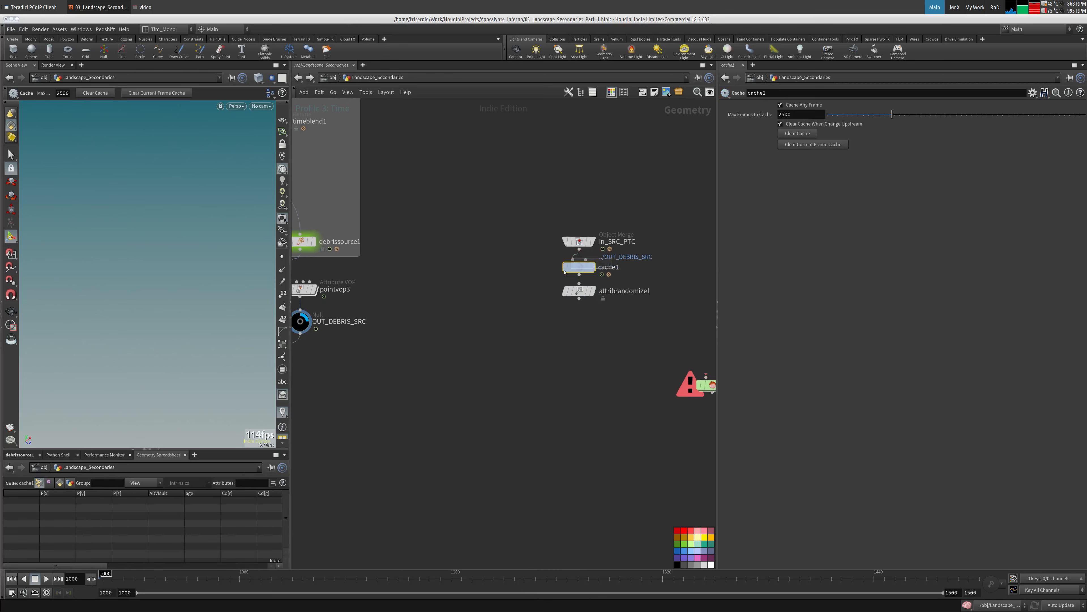
# - Set the Cache node's Max Frames to Cache to 100 and display its output
pyautogui.click(809, 117)
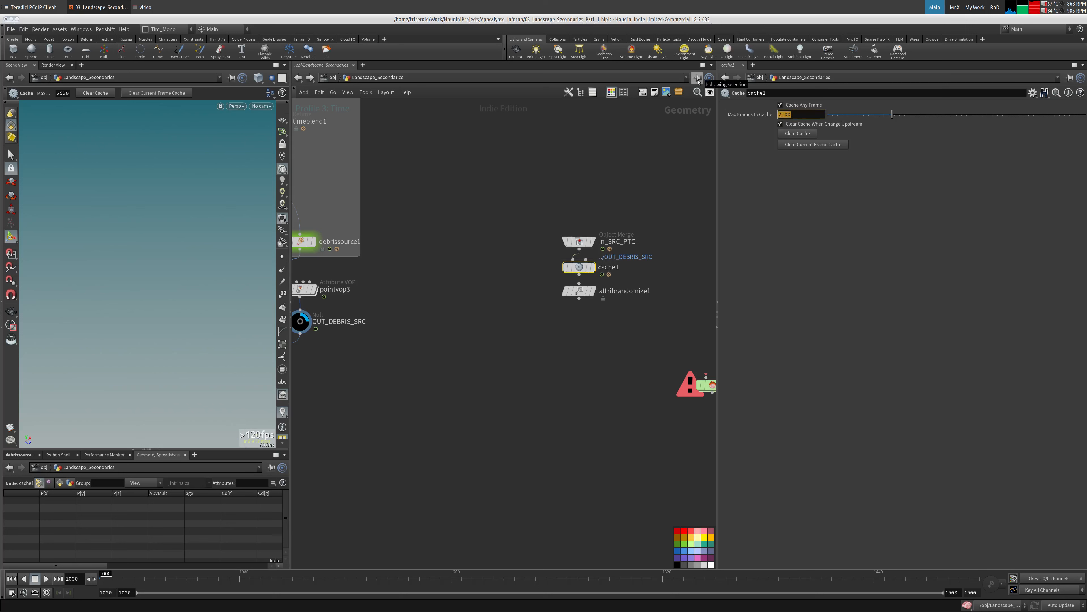
pyautogui.write('100')
pyautogui.press('Return')
pyautogui.moveTo(585, 270)
pyautogui.click(596, 250)
pyautogui.moveTo(620, 311); pyautogui.dragTo(636, 282, button='middle')
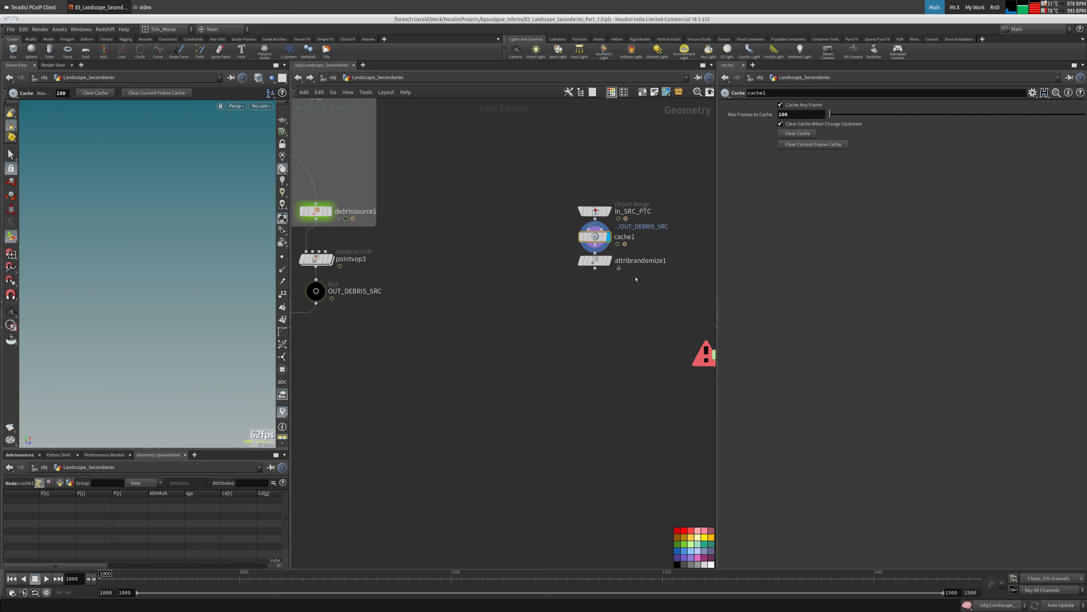
# - Play the timeline to about frame 1094 to cache the debris points, rewind, and replay to frame 1007
pyautogui.click(46, 578)
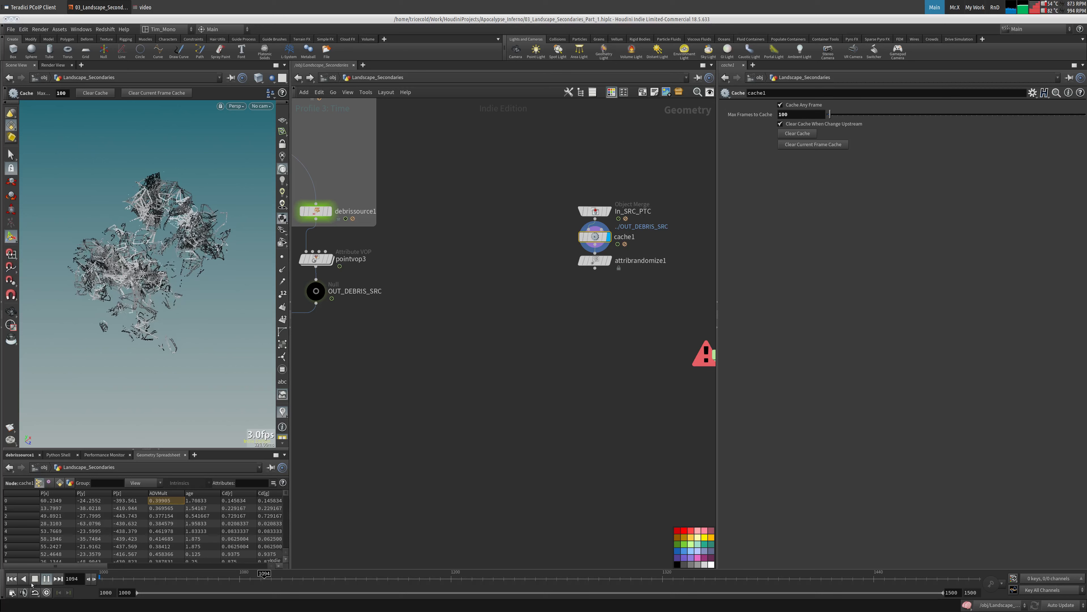
pyautogui.click(34, 579)
pyautogui.click(12, 578)
pyautogui.moveTo(551, 233); pyautogui.dragTo(637, 256)
pyautogui.click(47, 578)
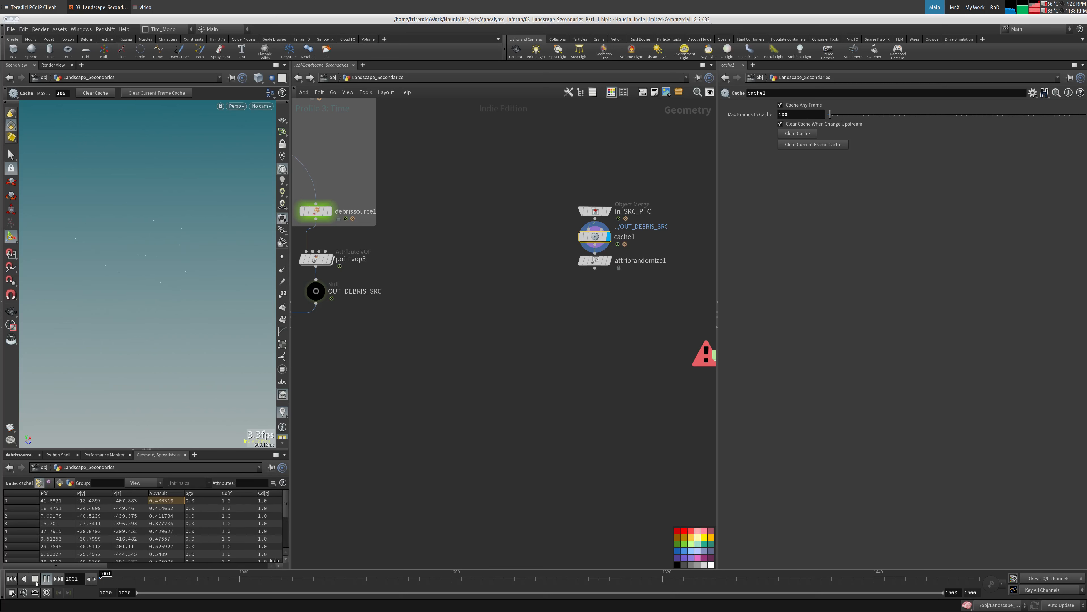
pyautogui.click(34, 579)
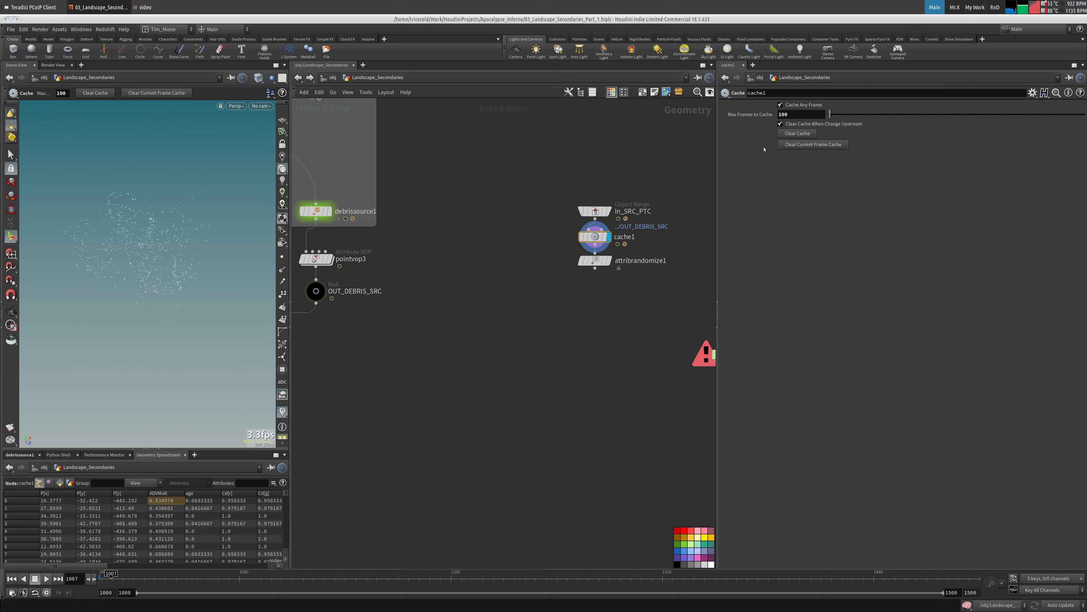
# - Bypass the Cache node and display the Attribute Randomize output
pyautogui.moveTo(483, 305); pyautogui.dragTo(471, 317, button='middle')
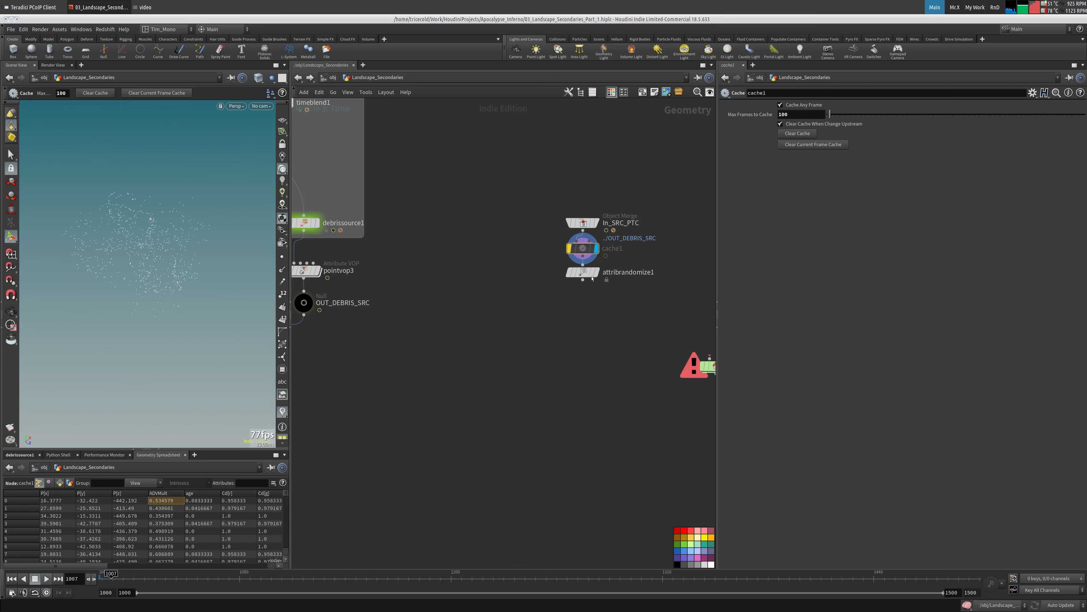
pyautogui.click(598, 274)
pyautogui.moveTo(501, 279); pyautogui.dragTo(474, 293, button='middle')
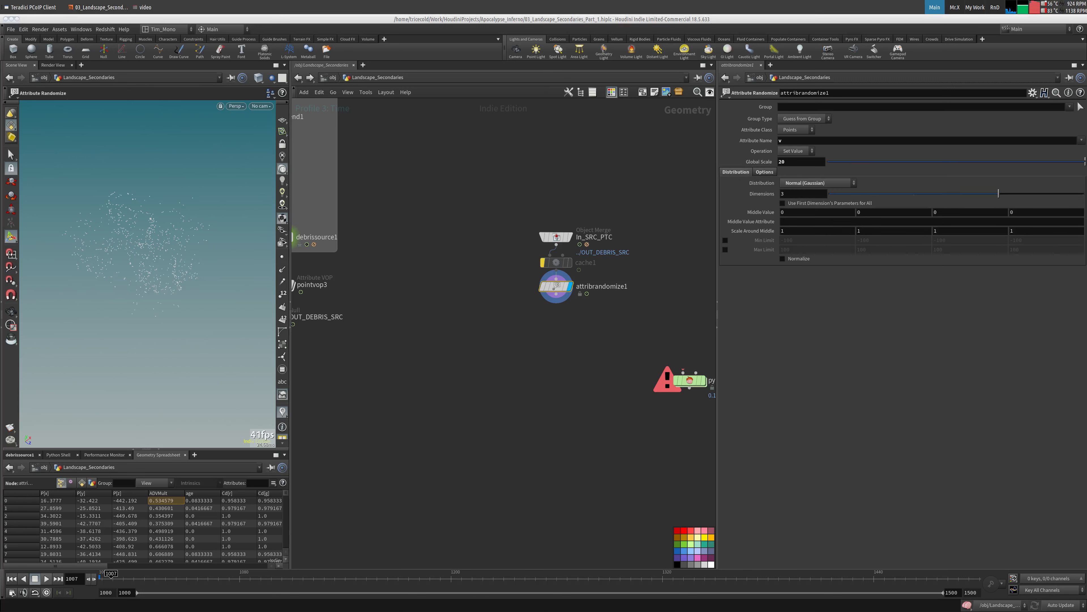
# - Add a Pyro Source node below the Attribute Randomize, connect it to that node and display its output
pyautogui.moveTo(353, 398); pyautogui.dragTo(309, 424, button='middle')
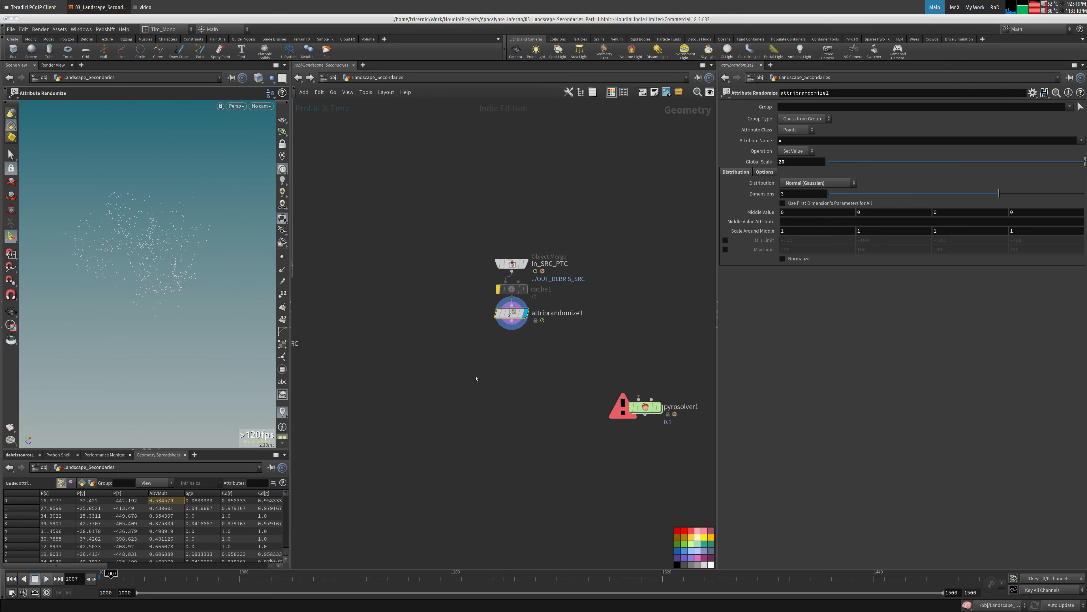
pyautogui.press('Tab')
pyautogui.write('pyros')
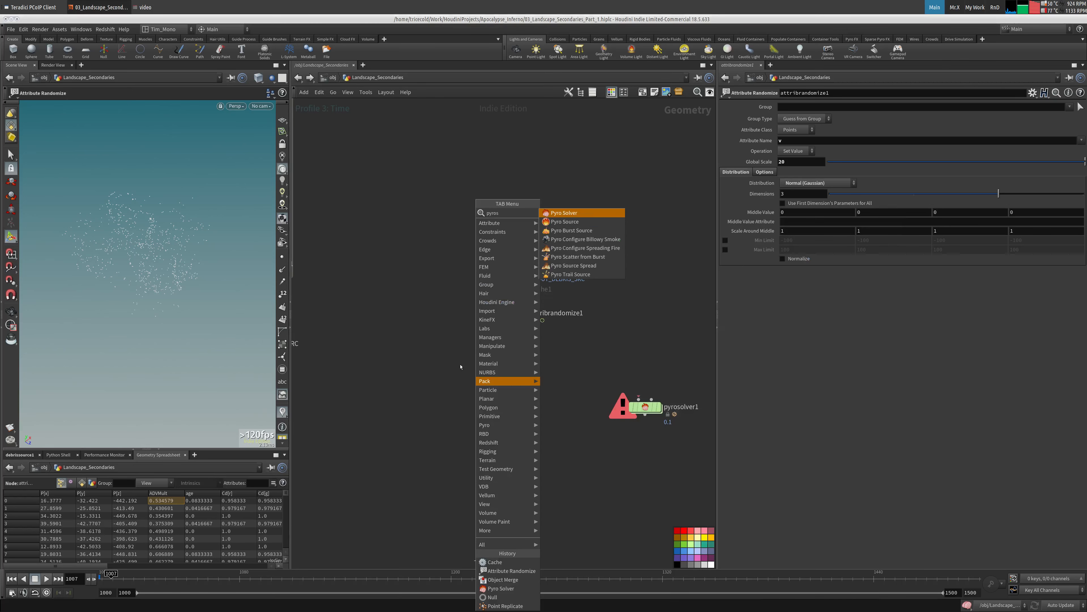
pyautogui.write('ou')
pyautogui.press('Return')
pyautogui.click(461, 367)
pyautogui.moveTo(455, 369); pyautogui.dragTo(526, 356)
pyautogui.click(526, 357)
pyautogui.middleClick(525, 355)
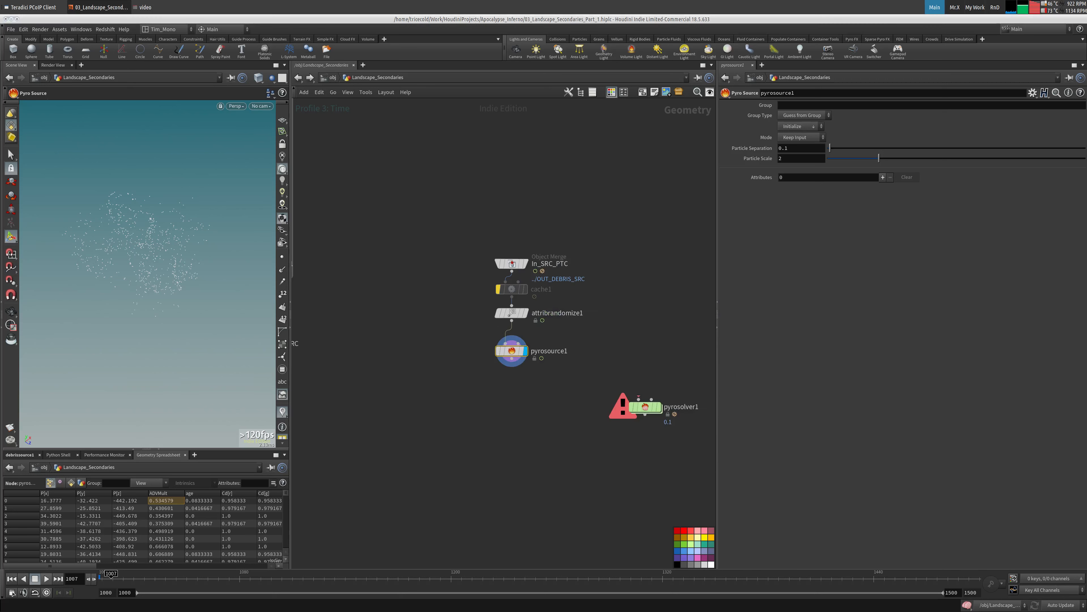
# - Examine the debris points' mass attribute in the Geometry Spreadsheet, sorted by mass
pyautogui.moveTo(472, 306); pyautogui.dragTo(535, 329)
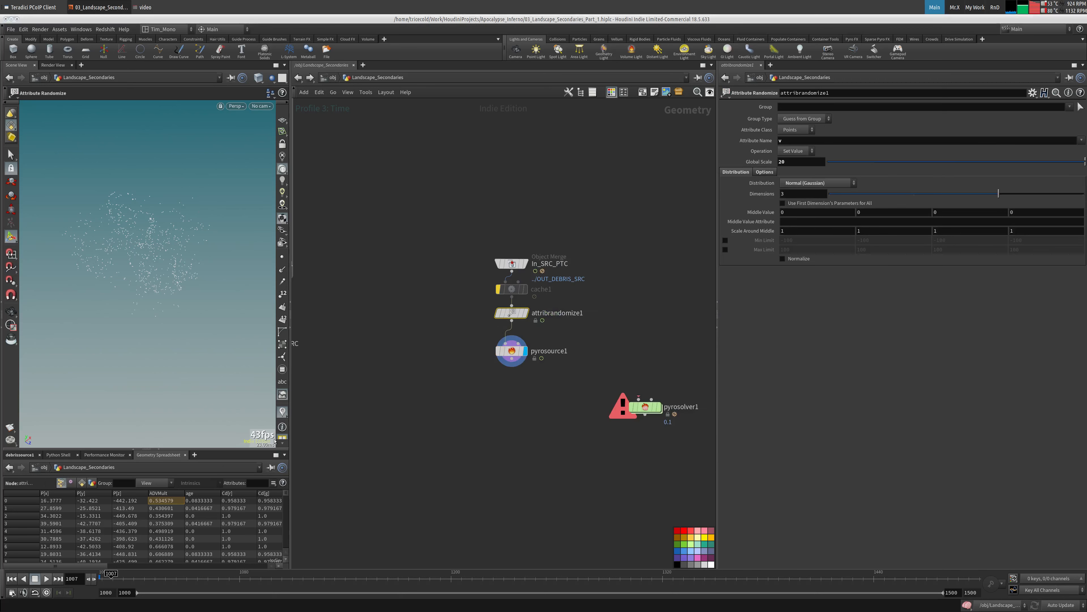
pyautogui.moveTo(81, 566); pyautogui.dragTo(168, 566)
pyautogui.click(182, 493)
pyautogui.press('Down')
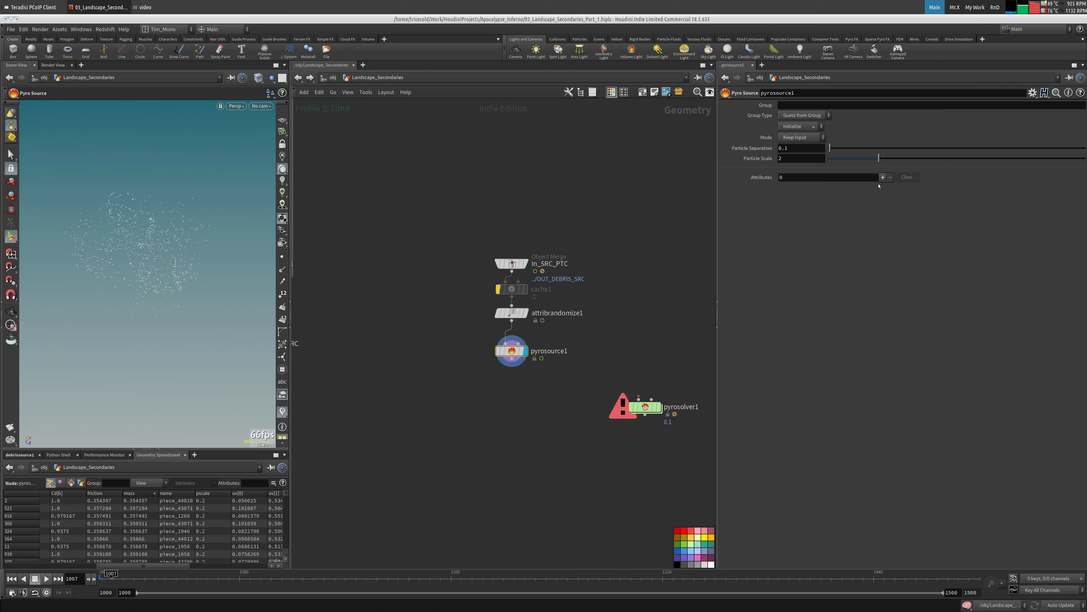
pyautogui.click(882, 177)
pyautogui.click(819, 190)
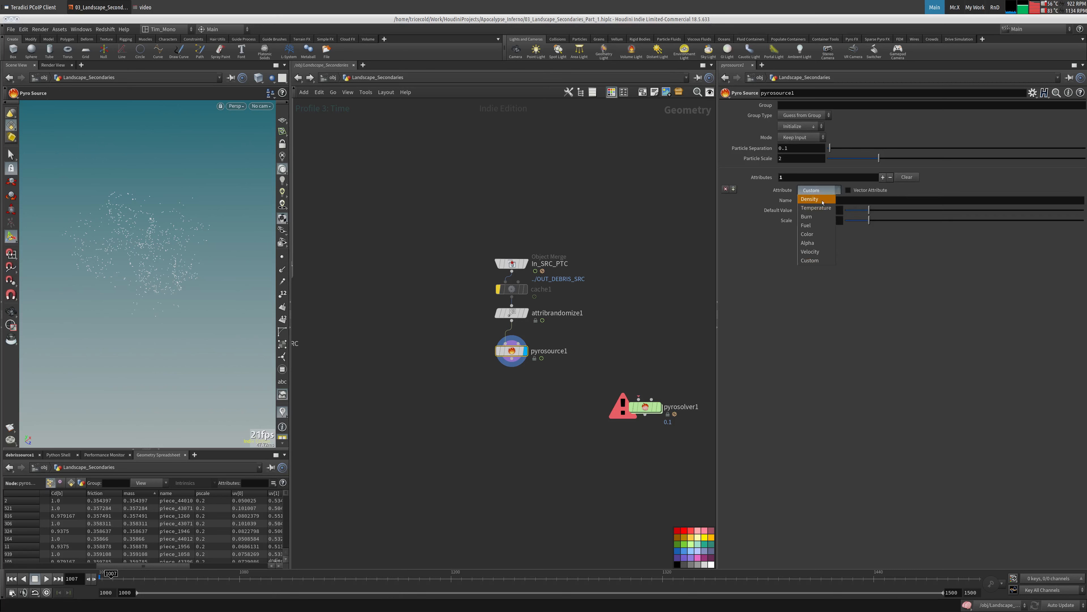
pyautogui.click(815, 195)
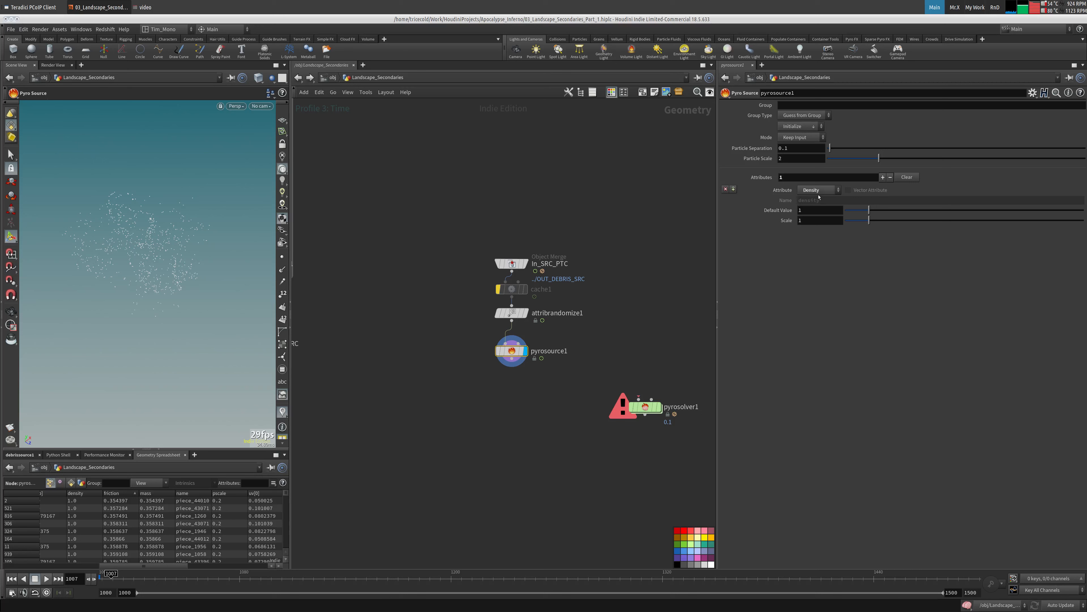
pyautogui.click(726, 189)
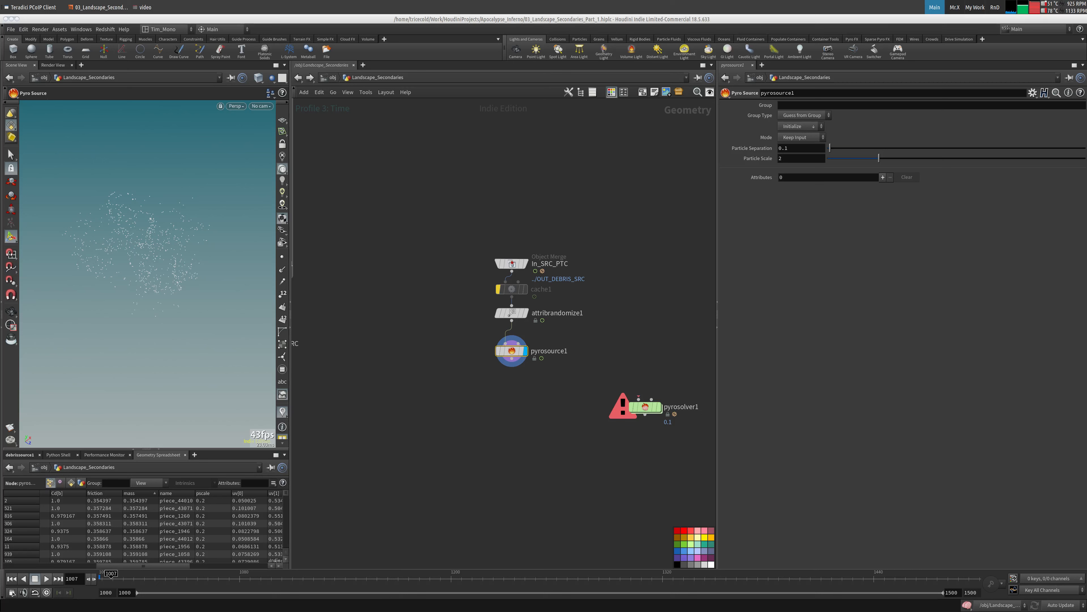
# - Add a Volume Rasterize Attributes node fed by the Attribute Randomize, placed beside the Pyro Source
pyautogui.moveTo(381, 401); pyautogui.dragTo(378, 400, button='middle')
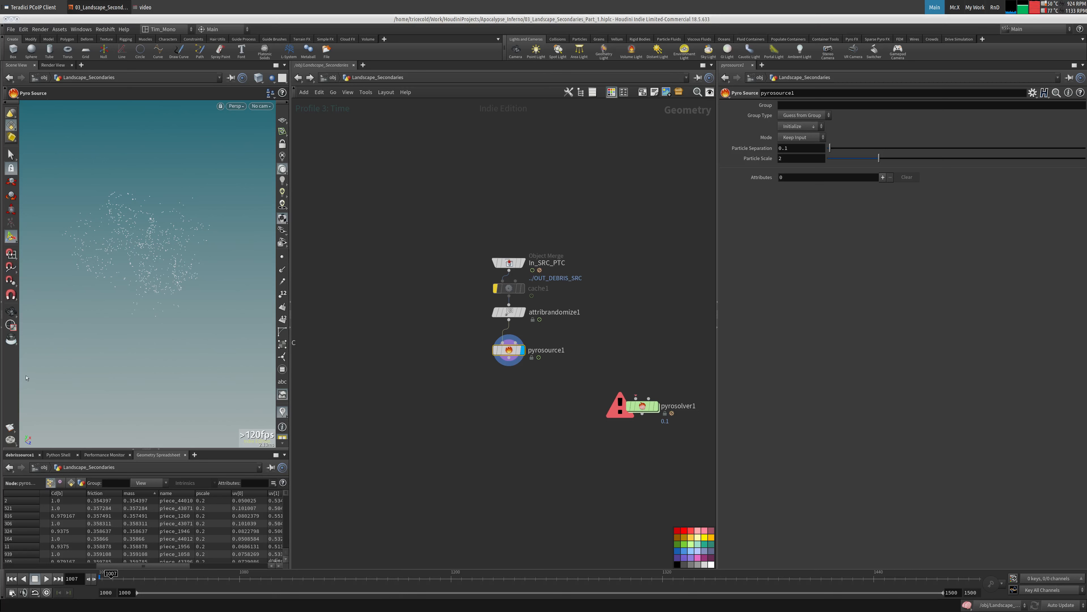
pyautogui.press('Tab')
pyautogui.write('raster')
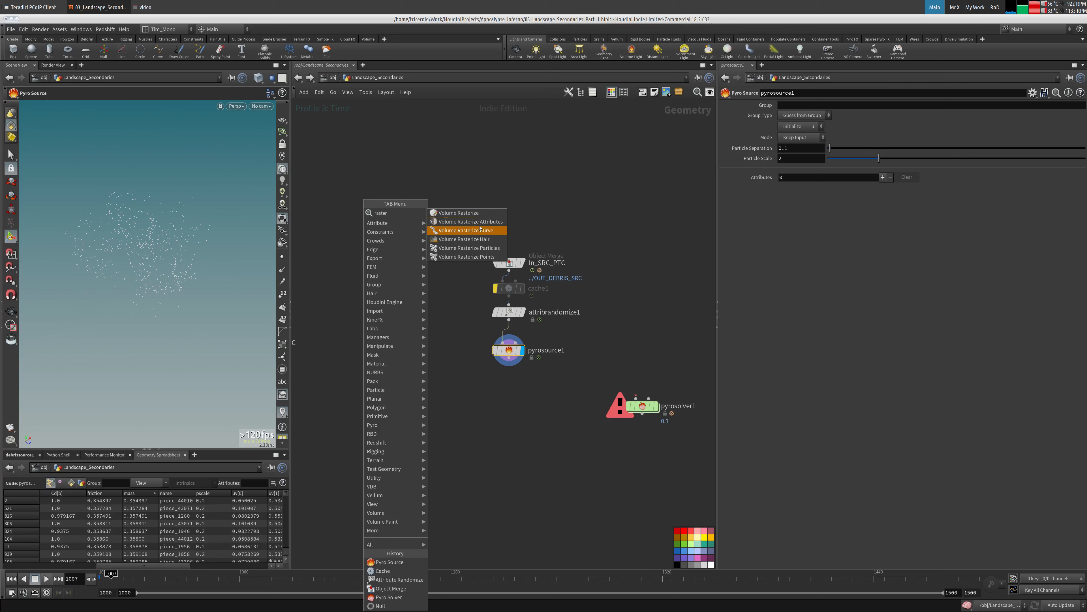
pyautogui.click(475, 223)
pyautogui.click(418, 360)
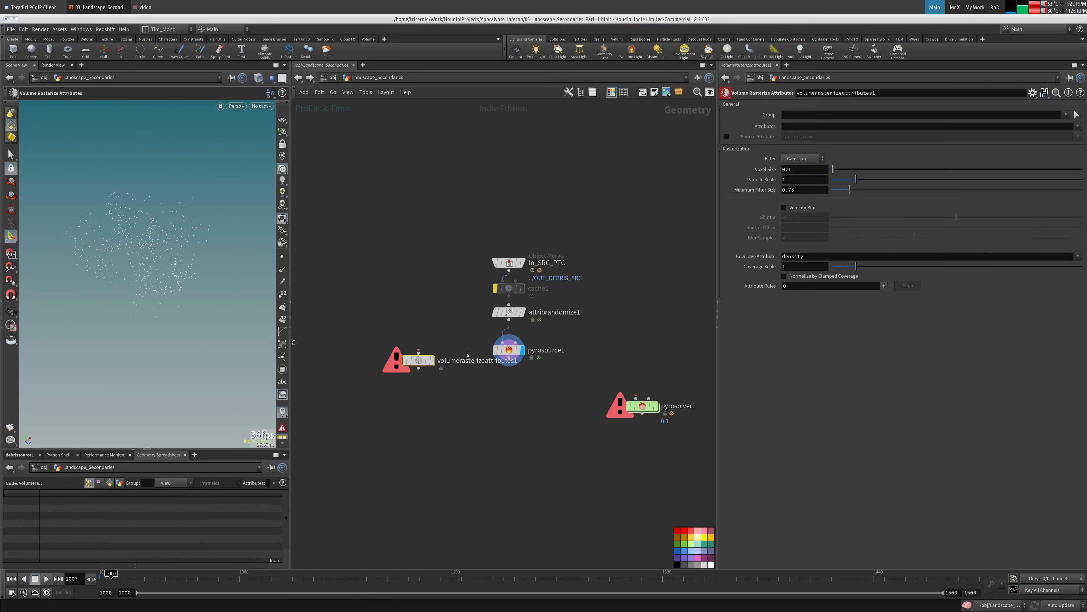
pyautogui.moveTo(509, 319); pyautogui.dragTo(421, 356)
pyautogui.click(499, 352)
pyautogui.moveTo(499, 354); pyautogui.dragTo(545, 359)
# - Initialize the Pyro Source with Source Smoke and compare its output with the Volume Rasterize Attributes output
pyautogui.click(807, 128)
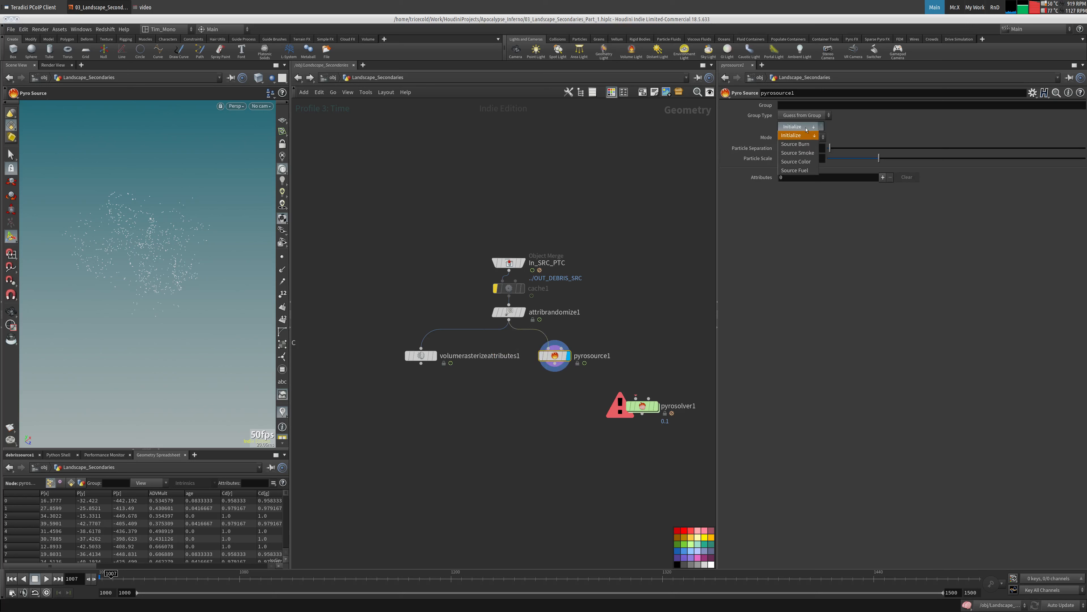
pyautogui.click(796, 153)
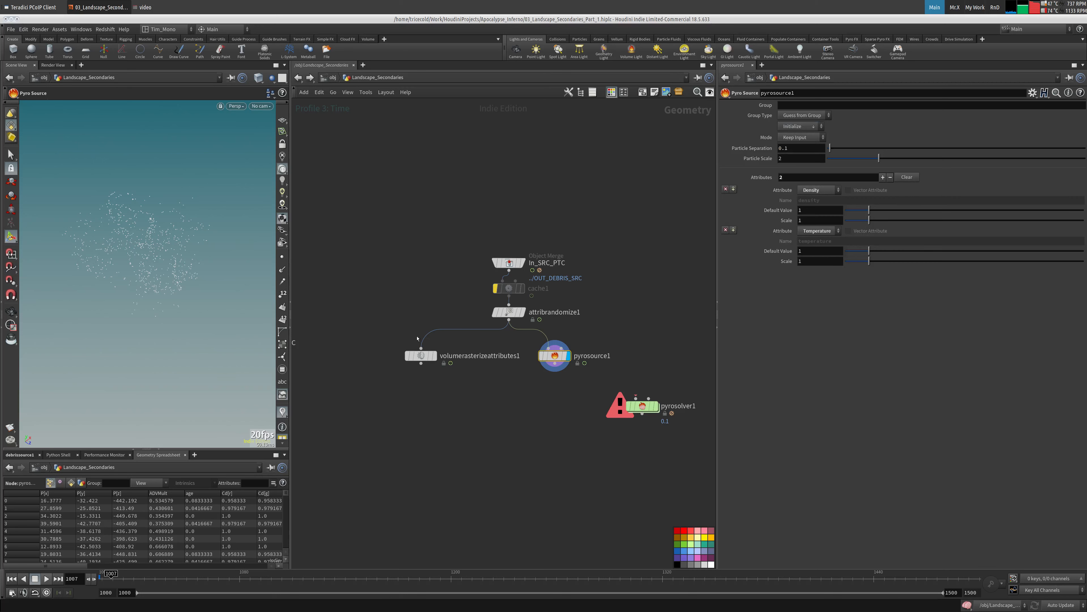
pyautogui.moveTo(461, 339); pyautogui.dragTo(379, 371)
pyautogui.click(439, 341)
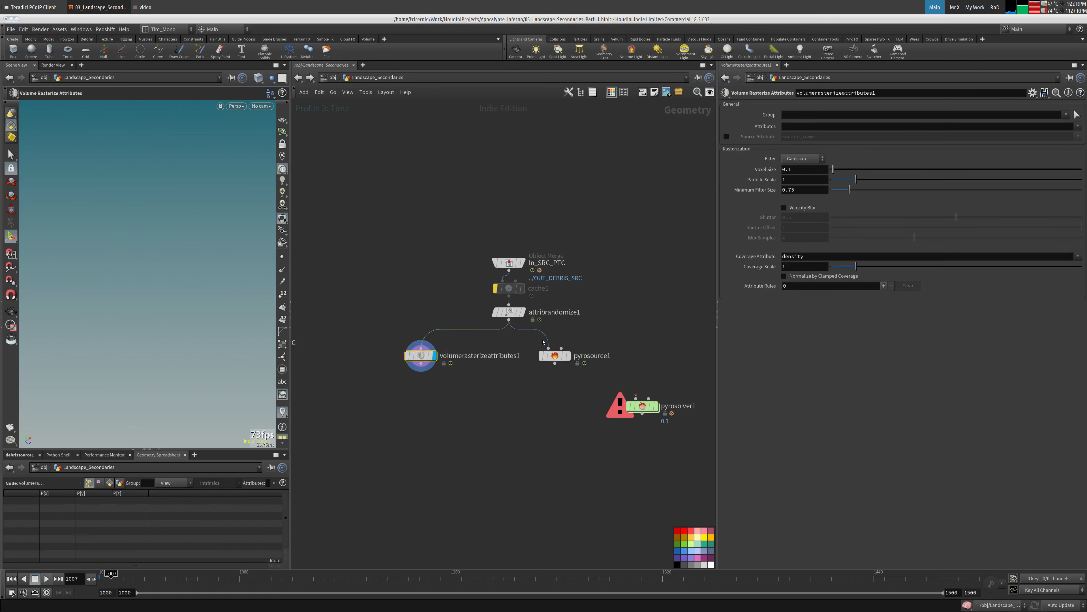
pyautogui.click(553, 355)
pyautogui.click(566, 356)
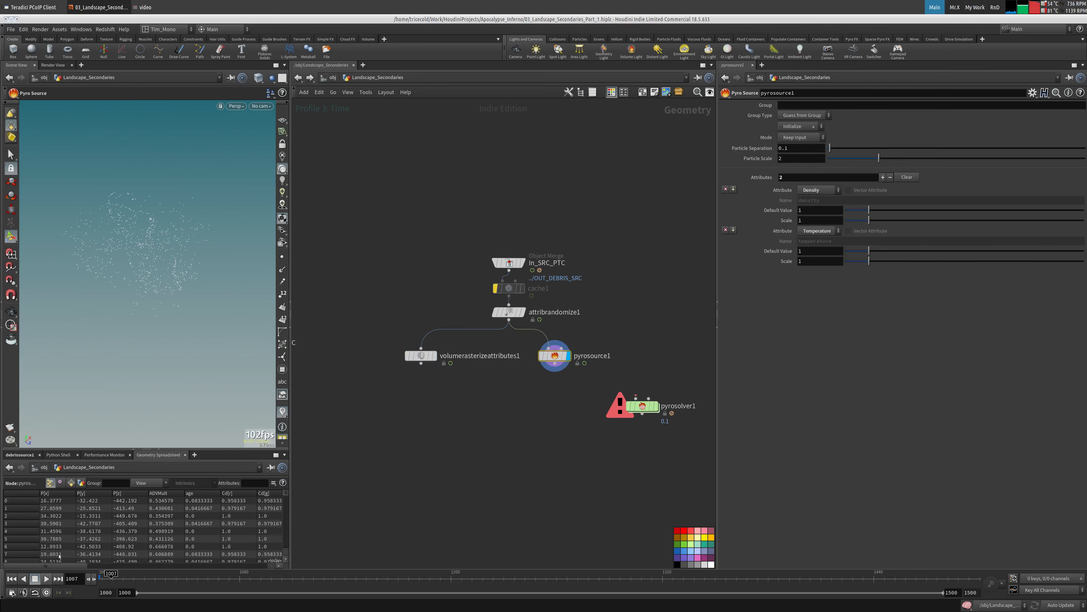
pyautogui.moveTo(68, 567)
pyautogui.mouseDown()
pyautogui.moveTo(201, 575)
pyautogui.moveTo(64, 571)
pyautogui.mouseUp()
# - Display the Volume Rasterize Attributes node, set its attributes to mass and check its node info
pyautogui.click(421, 356)
pyautogui.click(434, 356)
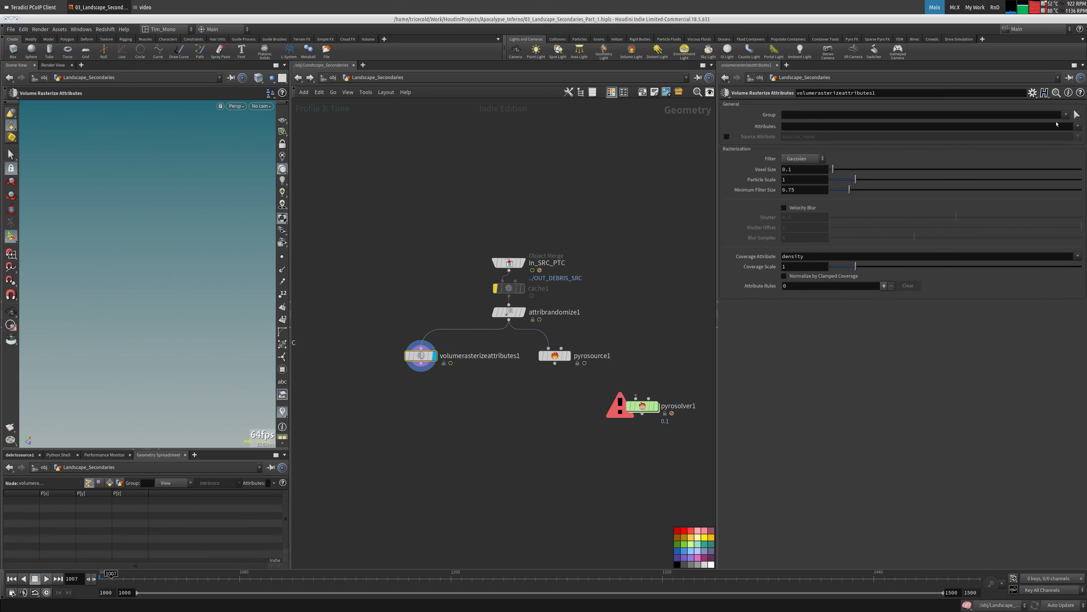
pyautogui.click(1078, 127)
pyautogui.click(1070, 181)
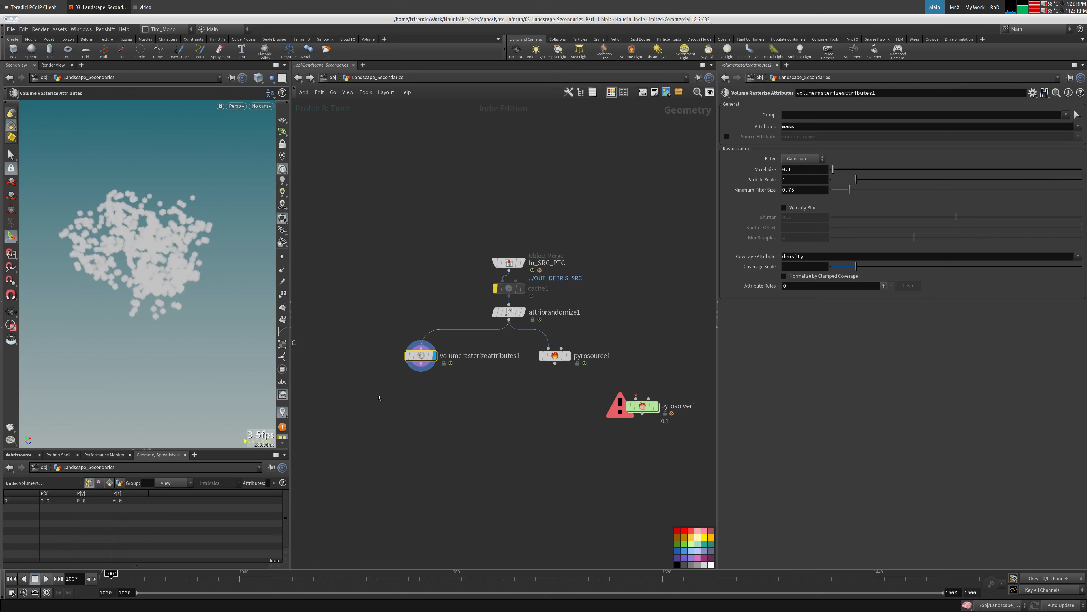
pyautogui.middleClick(419, 356)
pyautogui.moveTo(460, 383); pyautogui.dragTo(456, 401, button='middle')
pyautogui.press('Tab')
pyautogui.press('Escape')
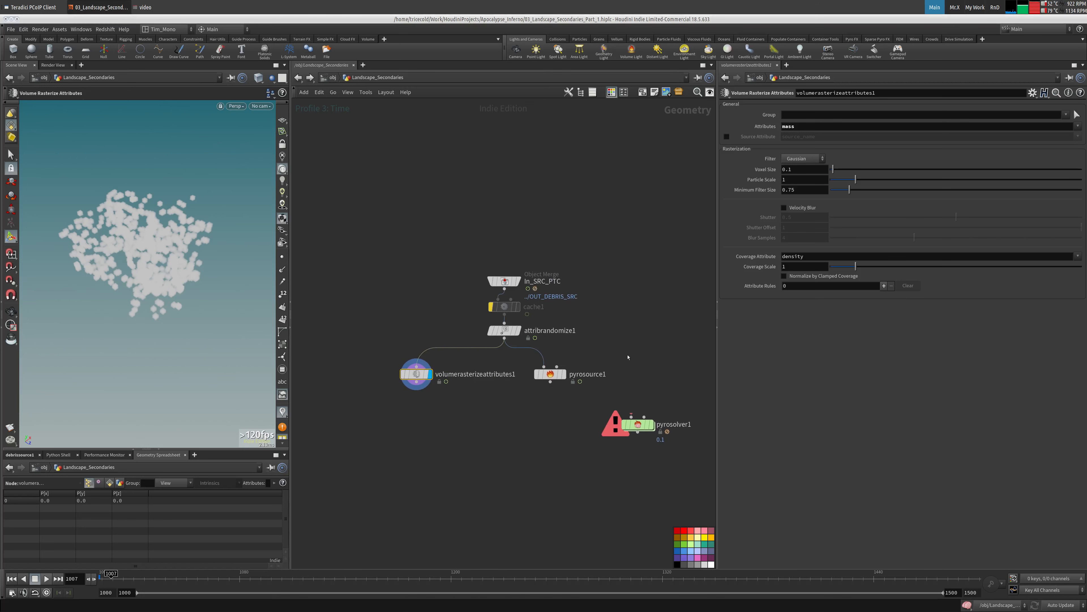
# - In the Pyro Solver's sourcing operations, set the source volume of the density target to mass
pyautogui.click(635, 424)
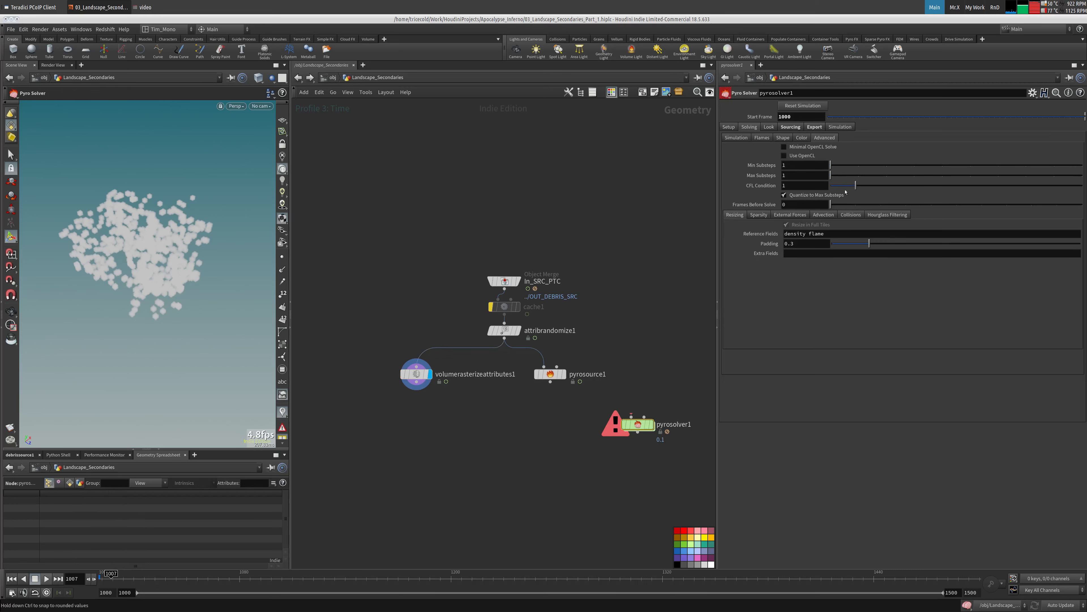
pyautogui.click(732, 129)
pyautogui.click(749, 128)
pyautogui.click(742, 138)
pyautogui.click(791, 127)
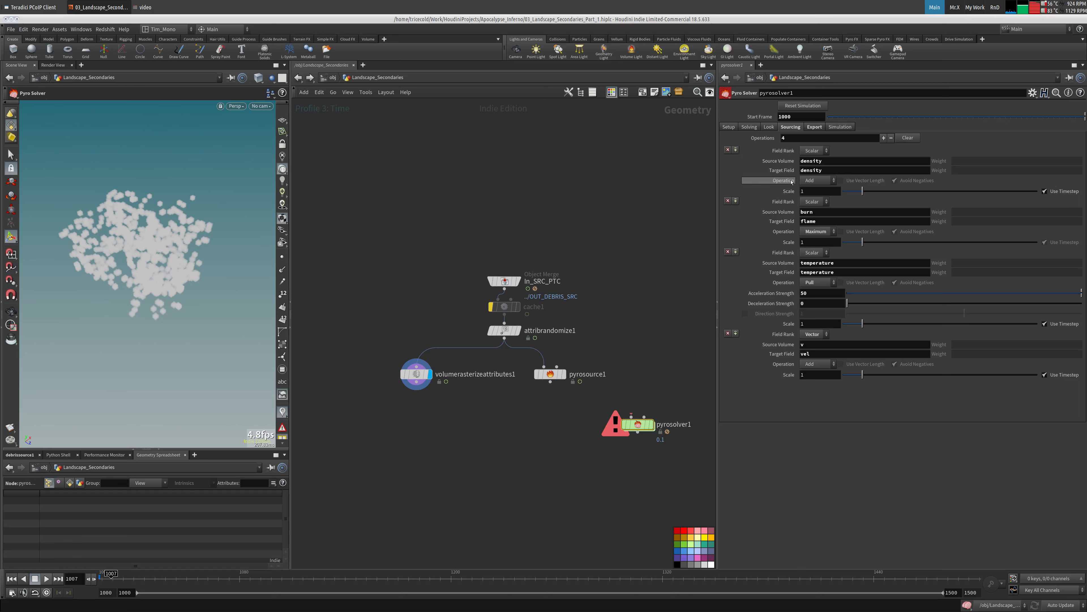
pyautogui.doubleClick(828, 161)
pyautogui.write('mass')
pyautogui.press('Return')
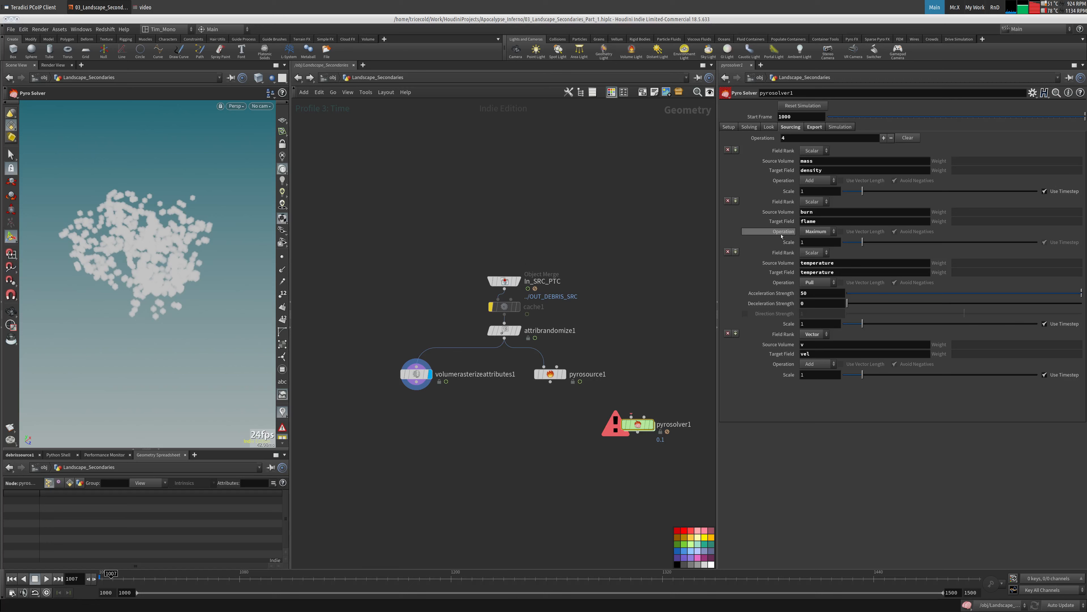
# - Set the source volume of the Pyro Solver's temperature target to mass
pyautogui.click(415, 372)
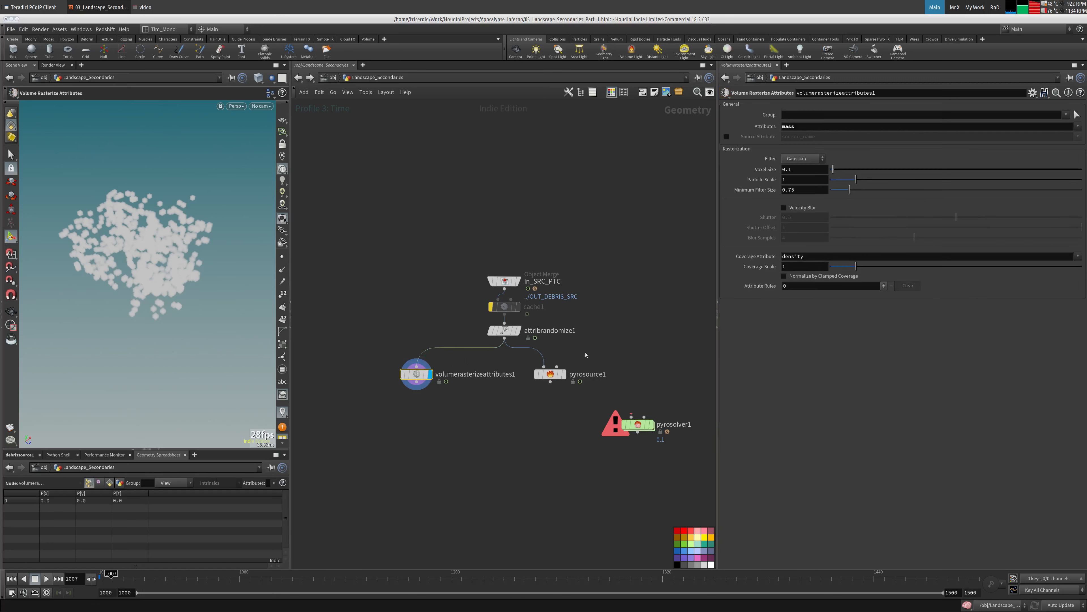
pyautogui.click(638, 424)
pyautogui.doubleClick(851, 266)
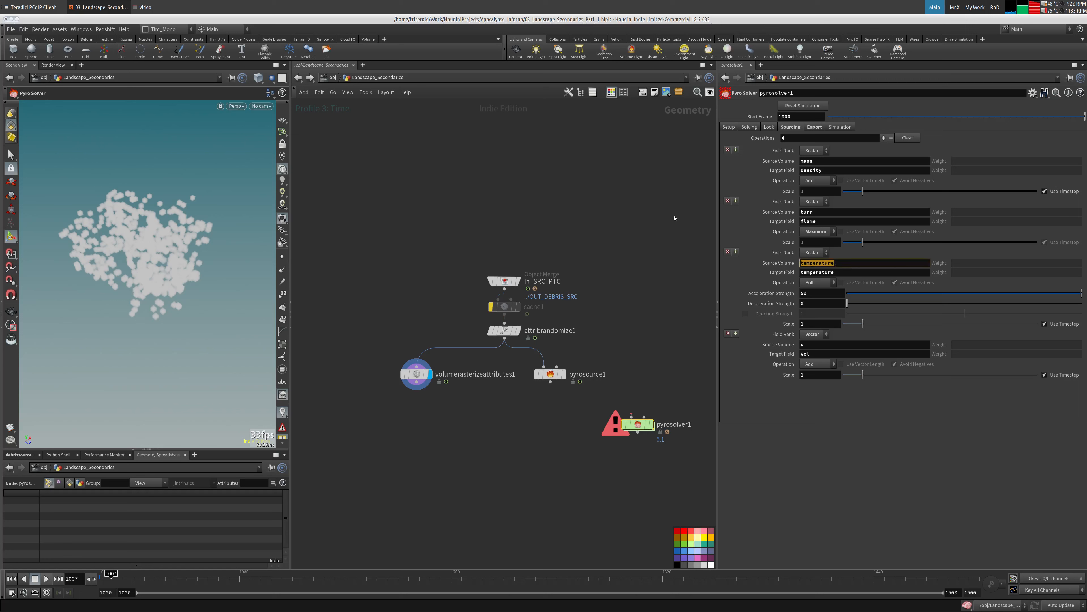
pyautogui.write(',m')
pyautogui.press('BackSpace')
pyautogui.press('BackSpace')
pyautogui.write('mass')
pyautogui.press('Return')
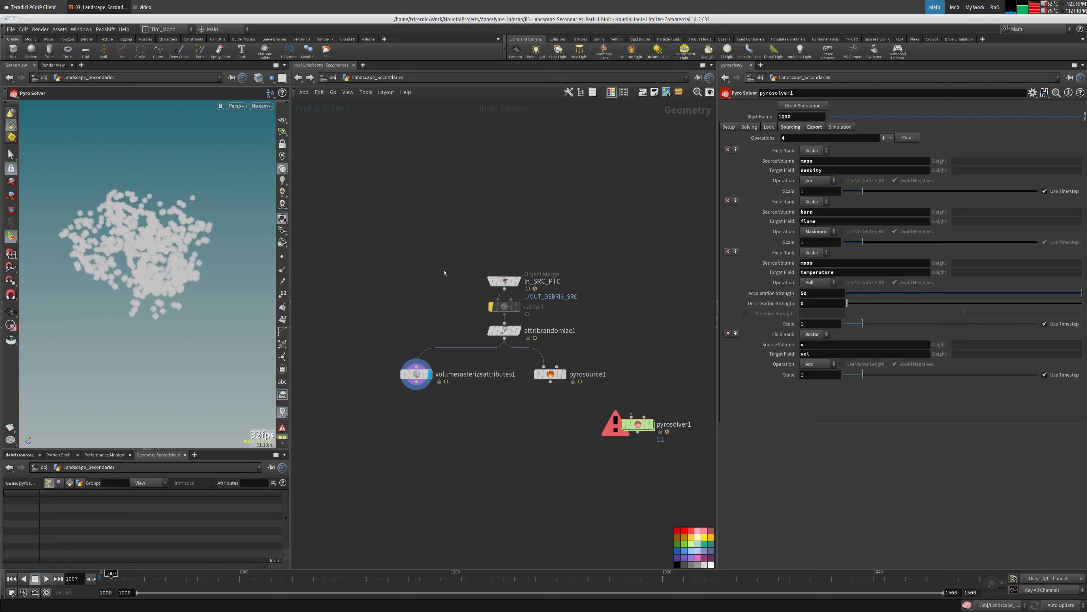
# - Copy the mass source volume name into the Pyro Solver's flame sourcing operation
pyautogui.moveTo(537, 278); pyautogui.dragTo(546, 272, button='middle')
pyautogui.moveTo(817, 263); pyautogui.dragTo(777, 263)
pyautogui.hotkey('ctrl', 'c')
pyautogui.moveTo(826, 212); pyautogui.dragTo(762, 210)
pyautogui.hotkey('ctrl', 'v')
pyautogui.click(605, 206)
pyautogui.moveTo(631, 226); pyautogui.dragTo(642, 216, button='middle')
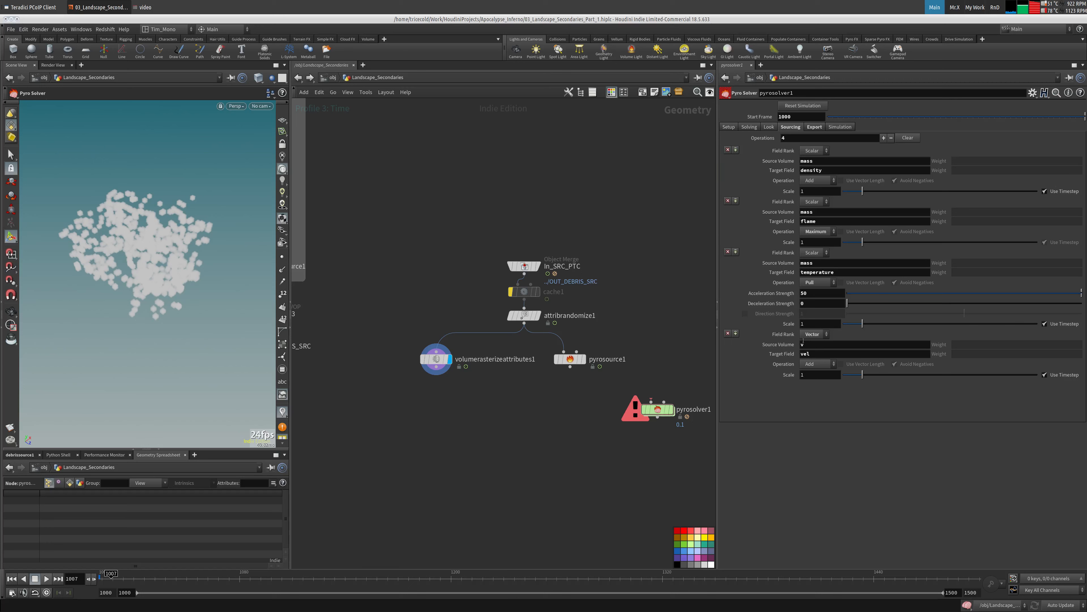
# - Add v to the Volume Rasterize Attributes node's attributes alongside mass and check its node info
pyautogui.click(436, 359)
pyautogui.middleClick(436, 359)
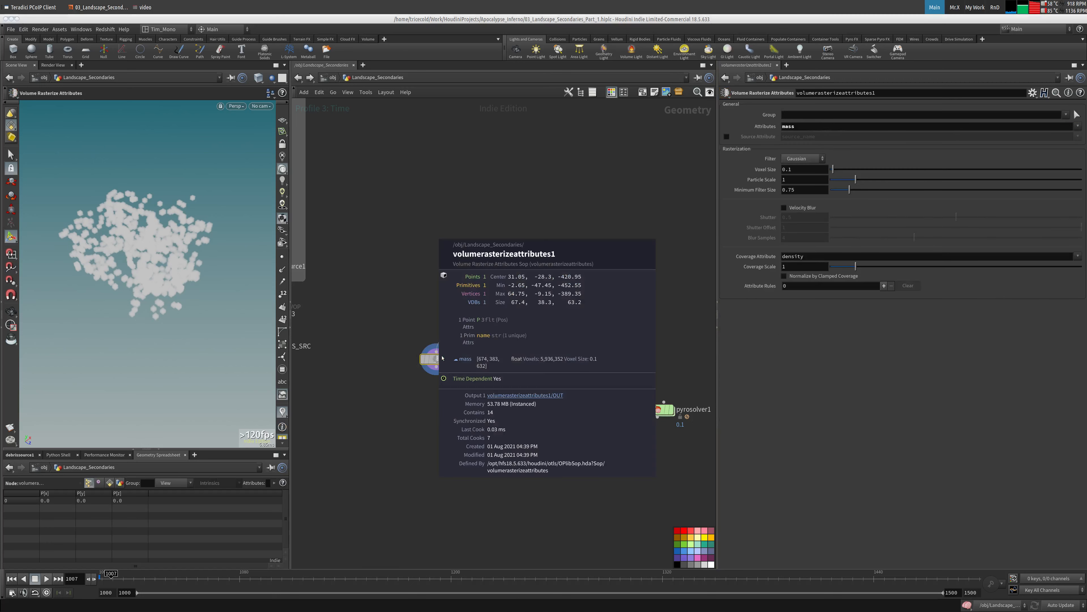
pyautogui.click(815, 126)
pyautogui.write('v')
pyautogui.press('Return')
pyautogui.moveTo(626, 298); pyautogui.dragTo(662, 287, button='middle')
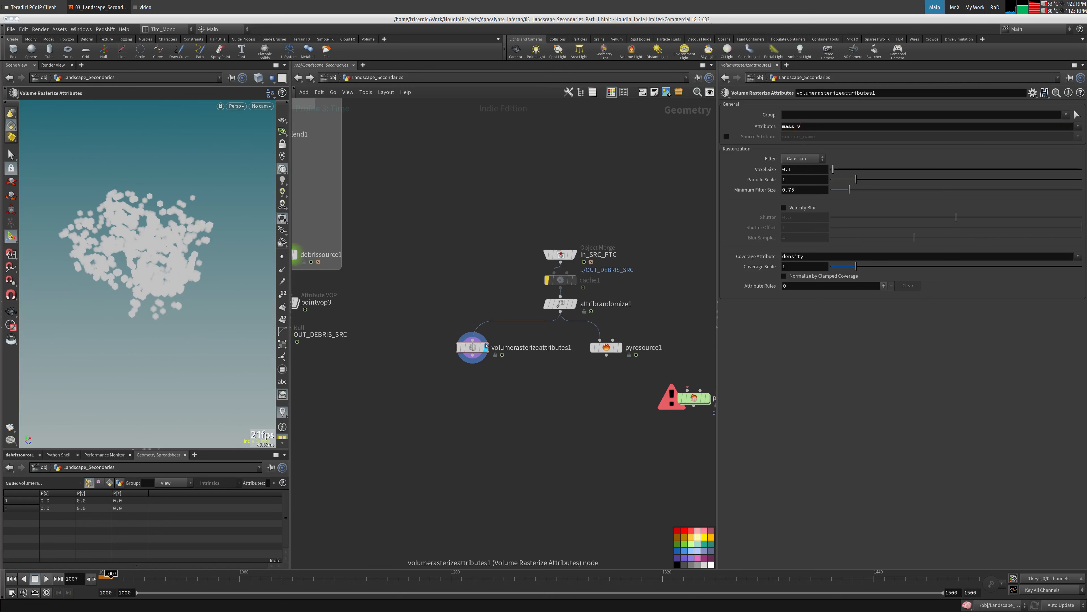
pyautogui.middleClick(480, 350)
# - Connect the Volume Rasterize Attributes node to the Pyro Solver placed below it and rewind to frame 1000
pyautogui.moveTo(686, 390); pyautogui.dragTo(521, 413)
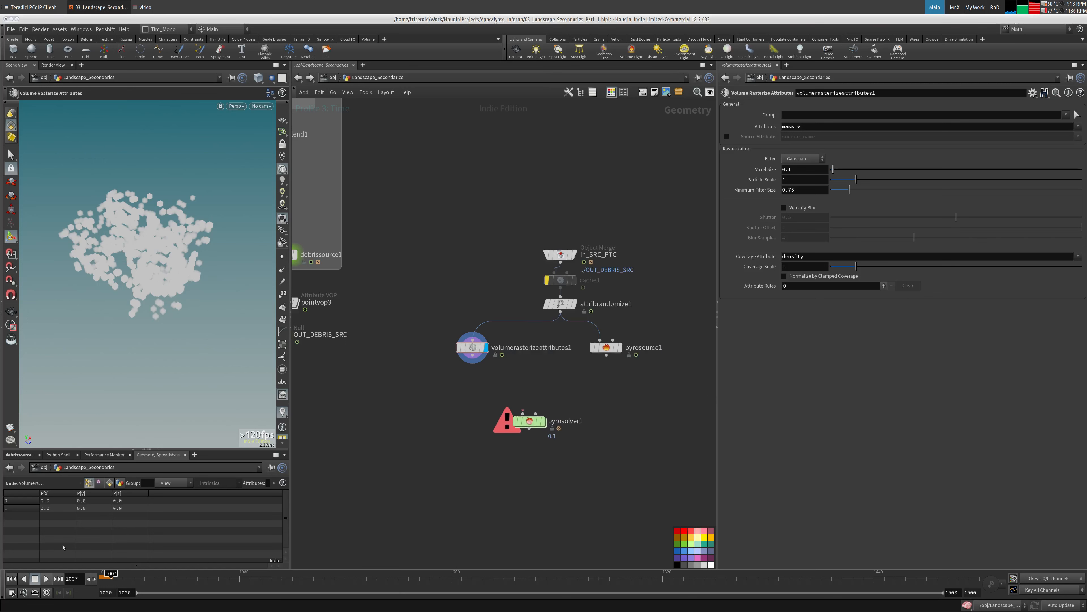
pyautogui.moveTo(473, 355); pyautogui.dragTo(471, 402)
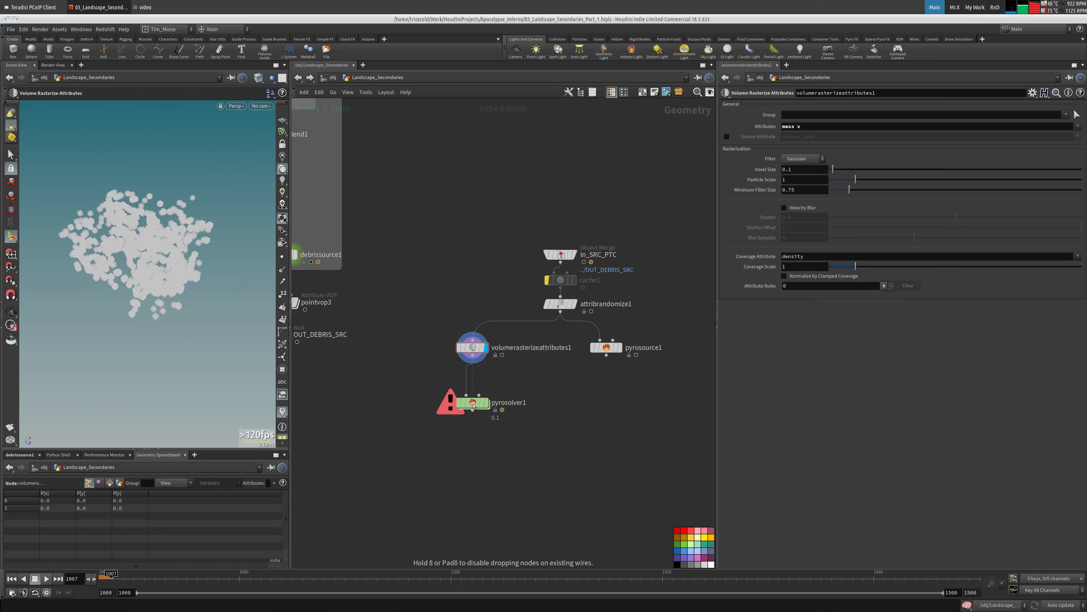
pyautogui.click(12, 578)
# - Set the Pyro Solver's voxel size to 5, then display and test-play its simulation to about frame 1005 before rewinding
pyautogui.moveTo(340, 385); pyautogui.dragTo(561, 514)
pyautogui.click(729, 127)
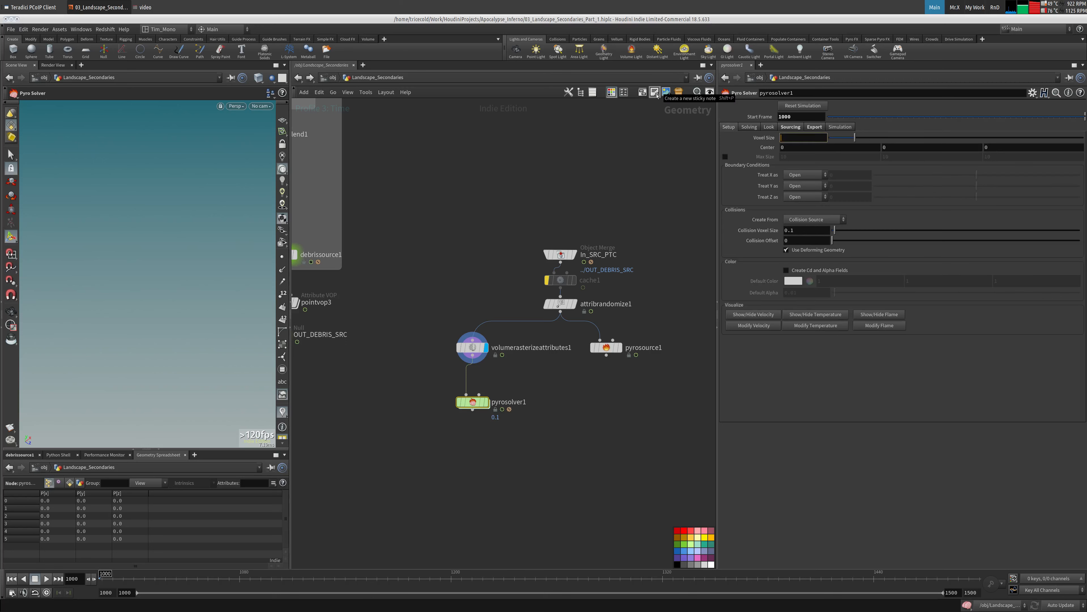
pyautogui.click(473, 347)
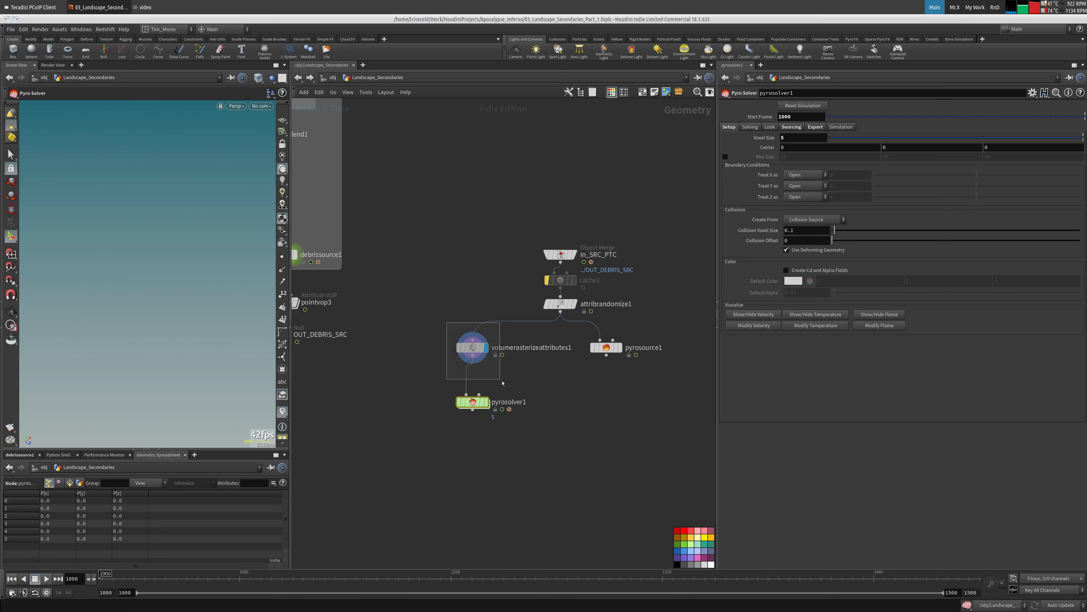
pyautogui.click(490, 404)
pyautogui.click(46, 578)
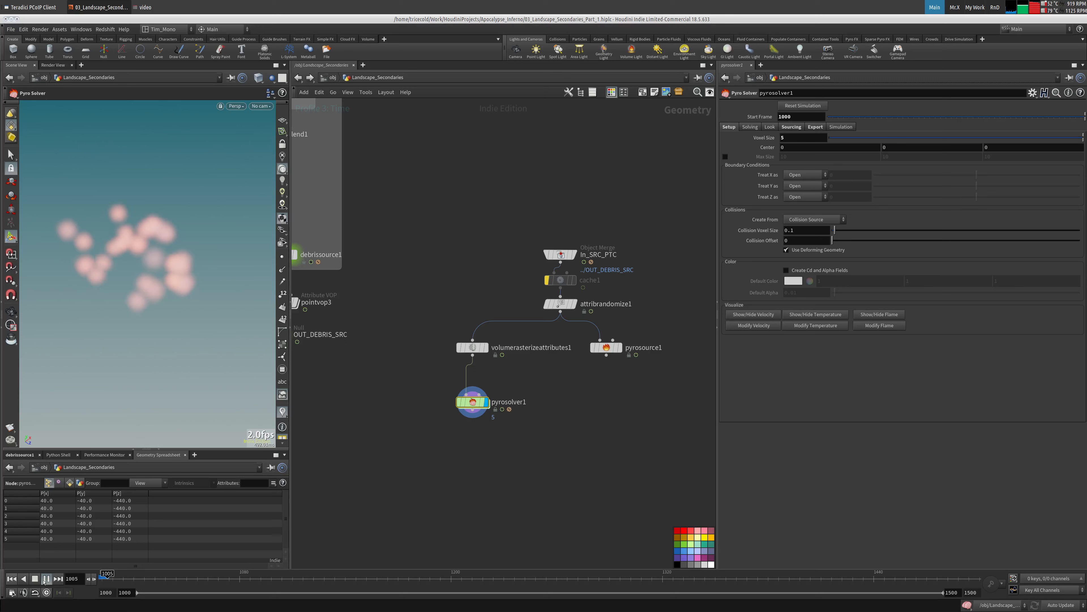
pyautogui.click(34, 578)
pyautogui.hotkey('ctrl', 'Up')
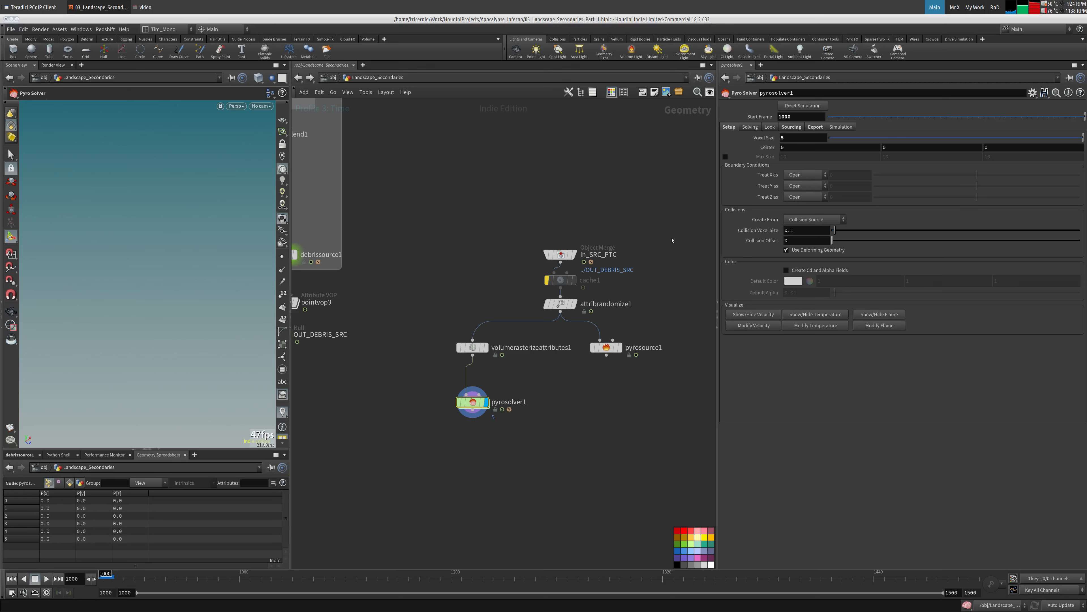
# - Simulate with a Pyro Solver voxel size of 1 up to frame 1015 and switch the viewport to normal lighting
pyautogui.write('1')
pyautogui.press('Return')
pyautogui.click(46, 581)
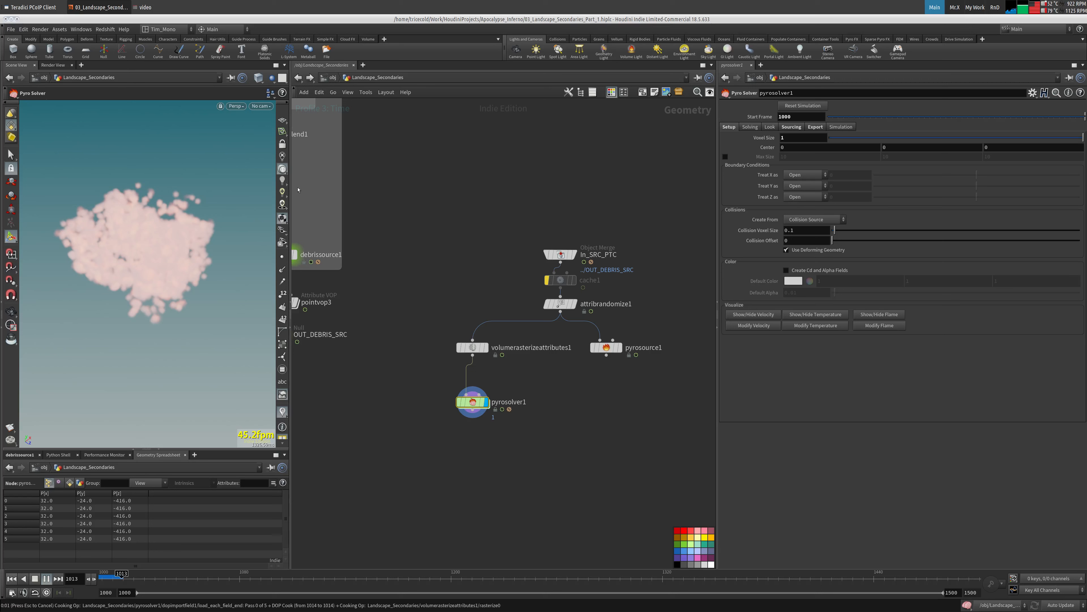
pyautogui.click(283, 183)
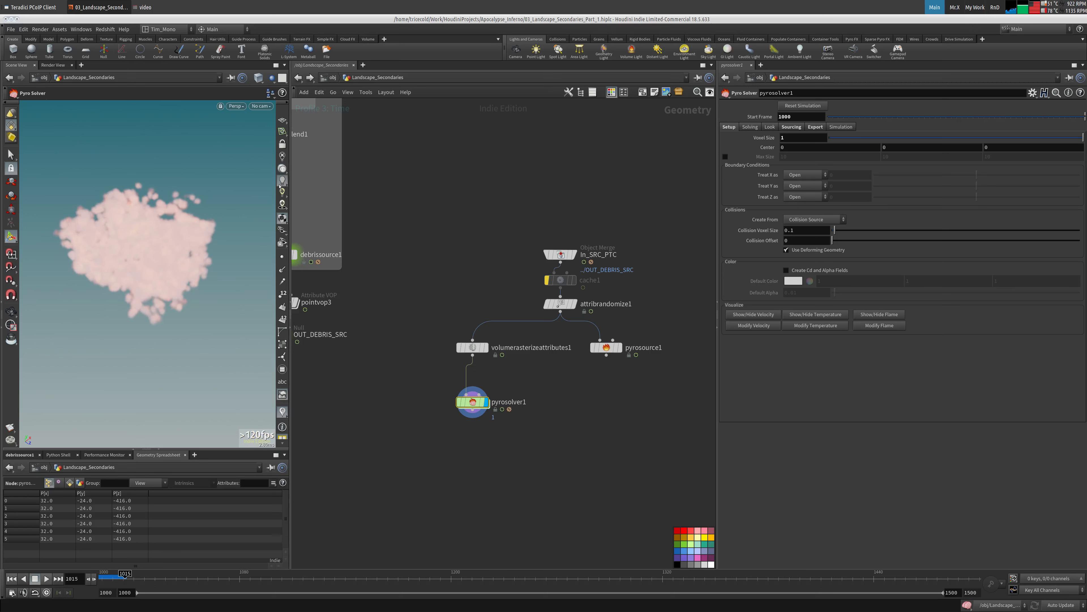
pyautogui.keyDown('alt'); pyautogui.moveTo(192, 253); pyautogui.dragTo(193, 227); pyautogui.keyUp('alt')
pyautogui.moveTo(361, 448); pyautogui.dragTo(341, 434, button='middle')
pyautogui.press('Tab')
pyautogui.write('visd')
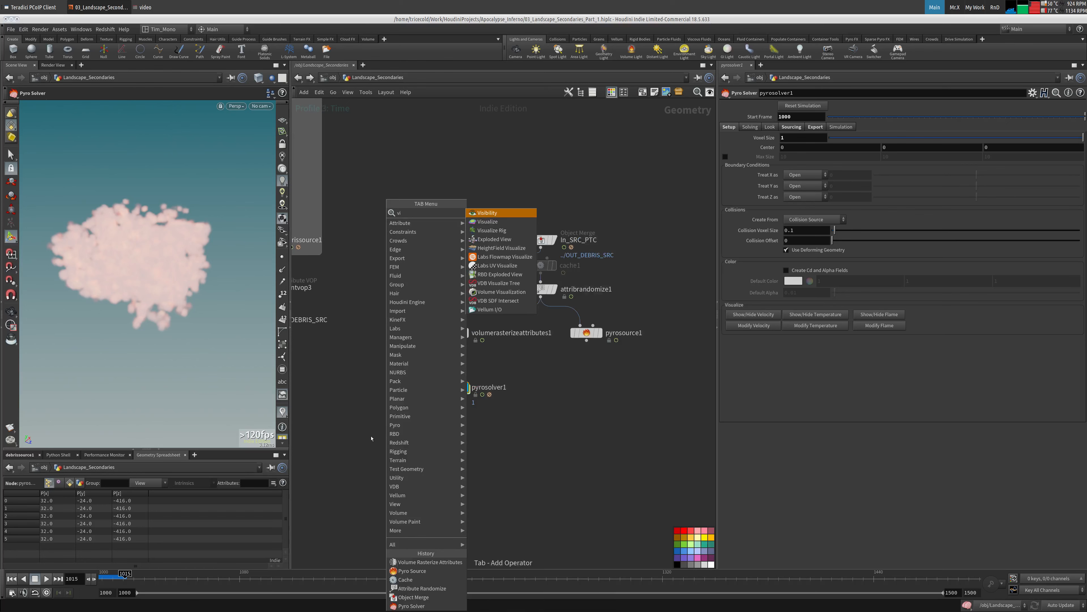
pyautogui.press('Escape')
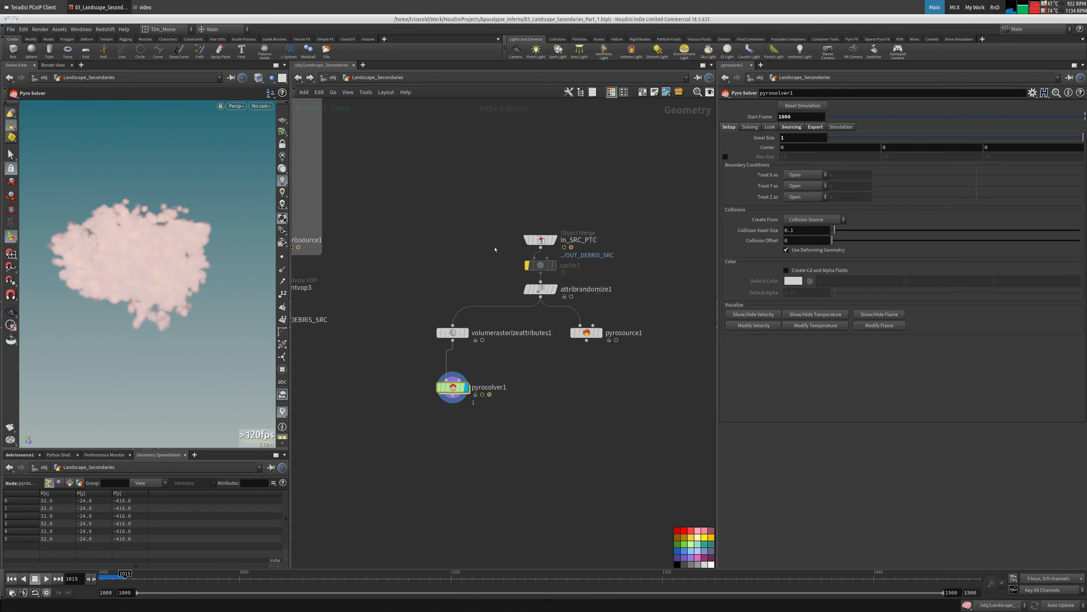
# - Place a Volume Visualization node below the Pyro Solver
pyautogui.press('Tab')
pyautogui.write('visu')
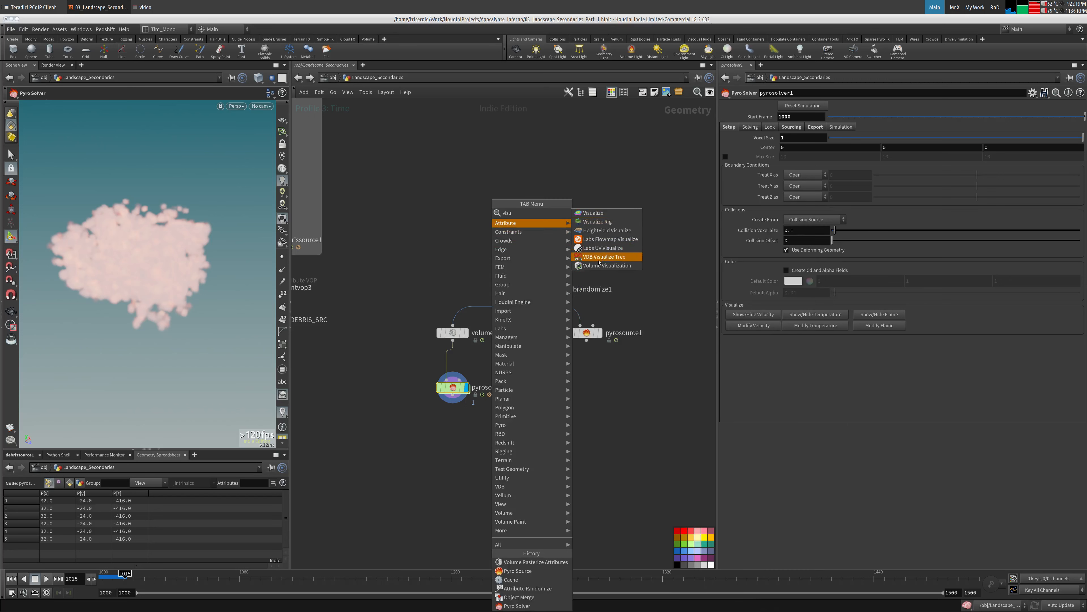
pyautogui.click(607, 265)
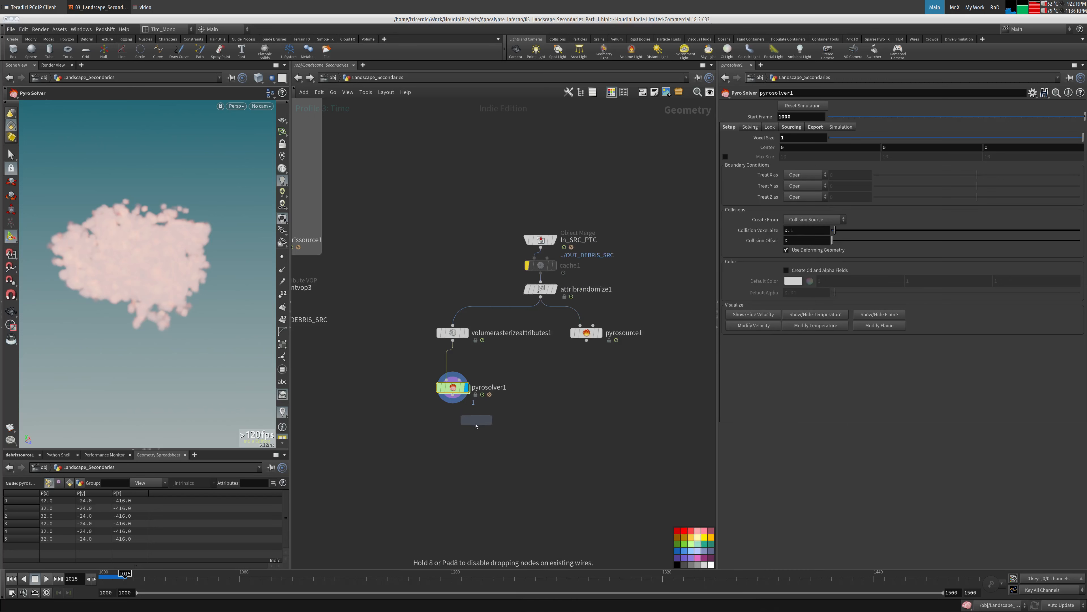
pyautogui.click(453, 439)
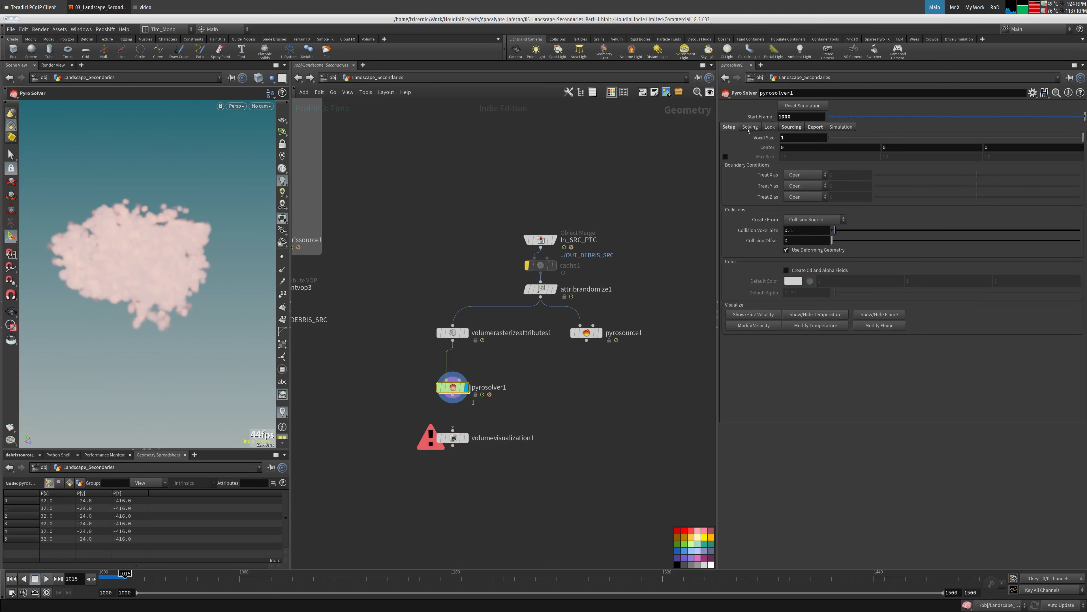
# - Turn off emission in the Pyro Solver's look settings, then connect its output to the Volume Visualization node and display that node
pyautogui.click(771, 127)
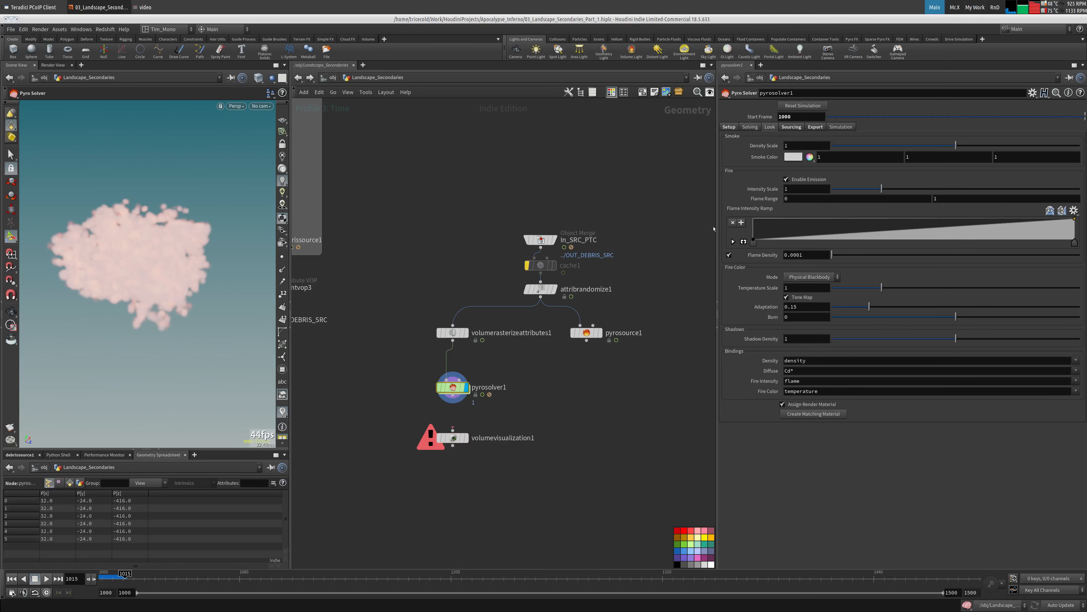
pyautogui.click(786, 179)
pyautogui.click(453, 430)
pyautogui.click(453, 395)
pyautogui.click(467, 437)
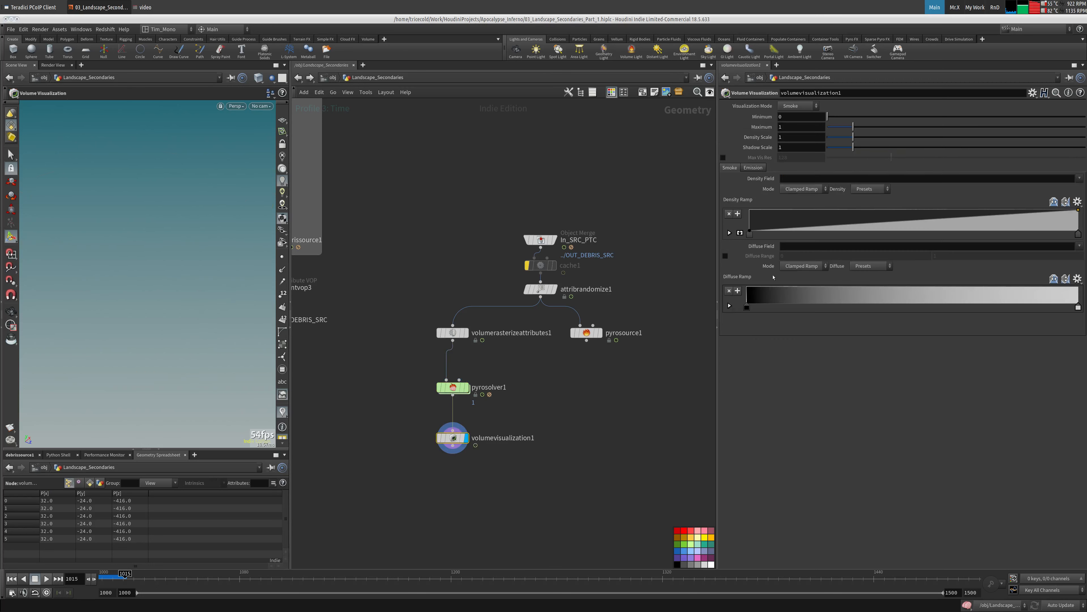
# - Set the Volume Visualization's density and diffuse fields to density, then rewind to frame 1000
pyautogui.click(1077, 178)
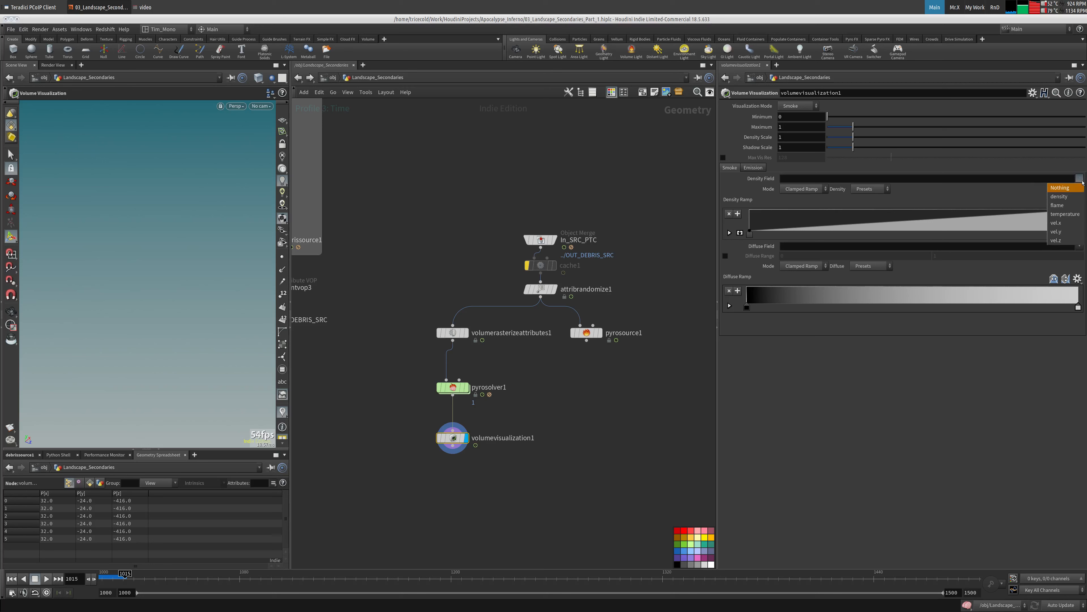
pyautogui.click(1065, 196)
pyautogui.click(1079, 245)
pyautogui.click(1066, 264)
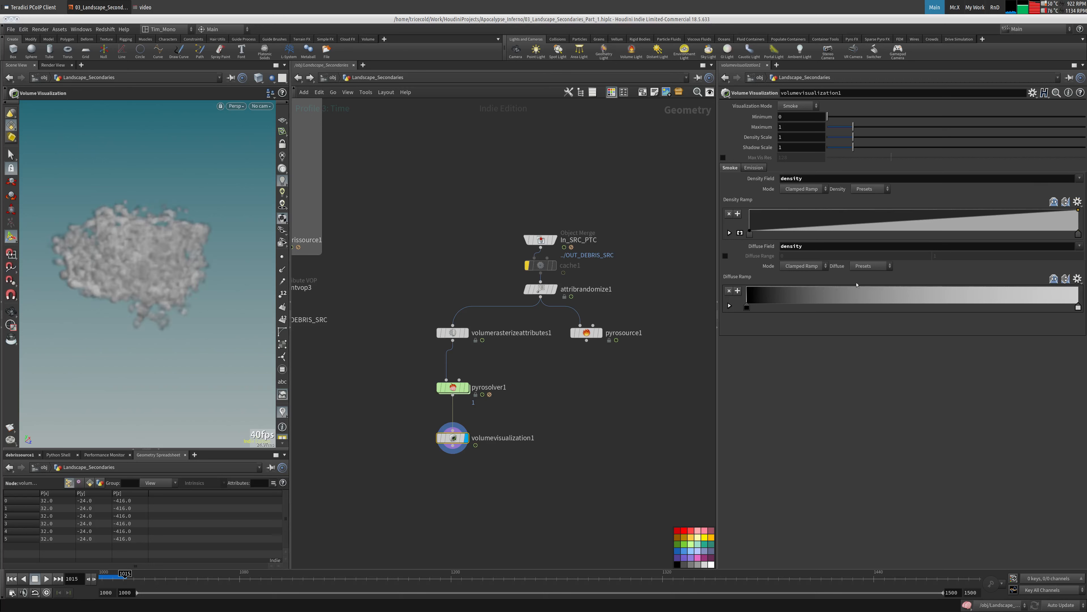
pyautogui.click(11, 578)
pyautogui.press('Up')
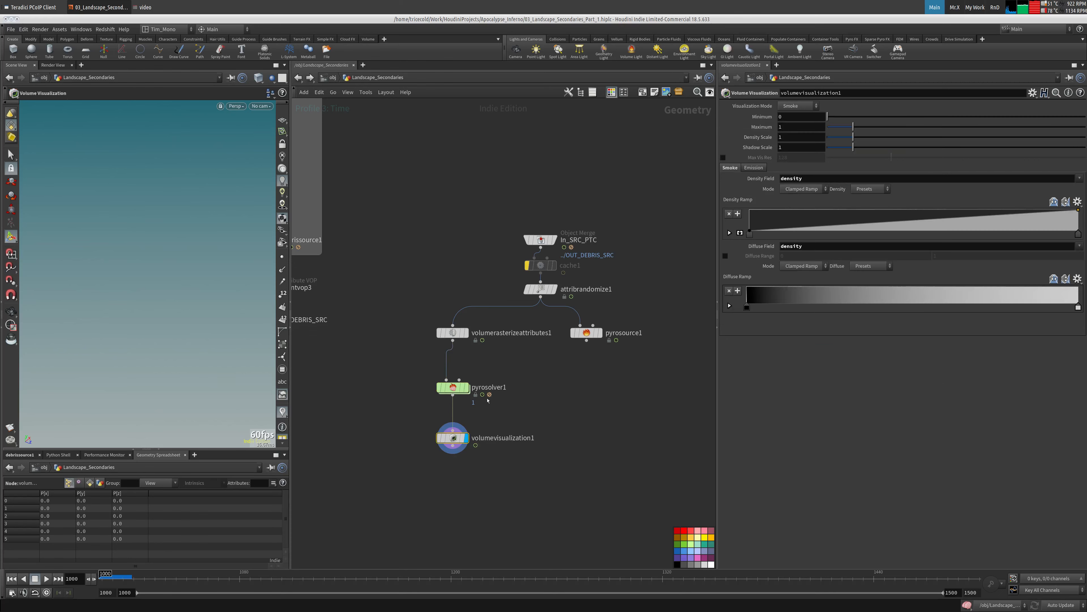
# - Align the In_SRC_PTC source nodes above volumerasterizeattributes1, and detach pyrosource1 and move it aside
pyautogui.doubleClick(484, 387)
pyautogui.doubleClick(512, 387)
pyautogui.click(534, 411)
pyautogui.moveTo(527, 382)
pyautogui.mouseDown(button='middle')
pyautogui.moveTo(582, 383)
pyautogui.moveTo(548, 382)
pyautogui.mouseUp(button='middle')
pyautogui.scroll(1, 582, 380)
pyautogui.moveTo(534, 209); pyautogui.dragTo(491, 265)
pyautogui.moveTo(627, 334); pyautogui.dragTo(349, 358)
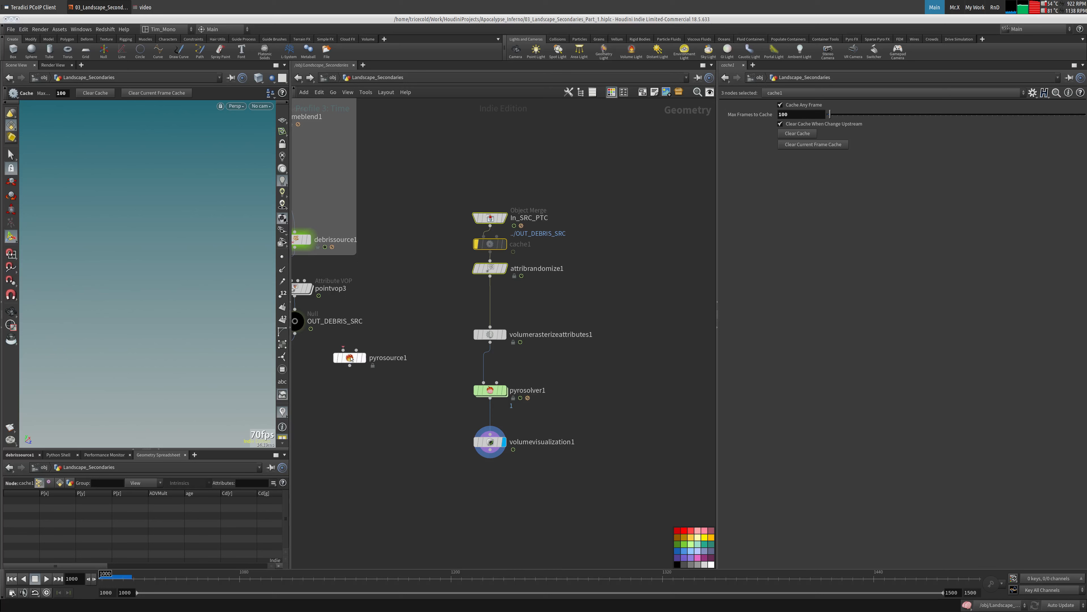
# - Add an Object Merge node beside In_SRC_PTC and name it In_COLL
pyautogui.press('Tab')
pyautogui.write('obj')
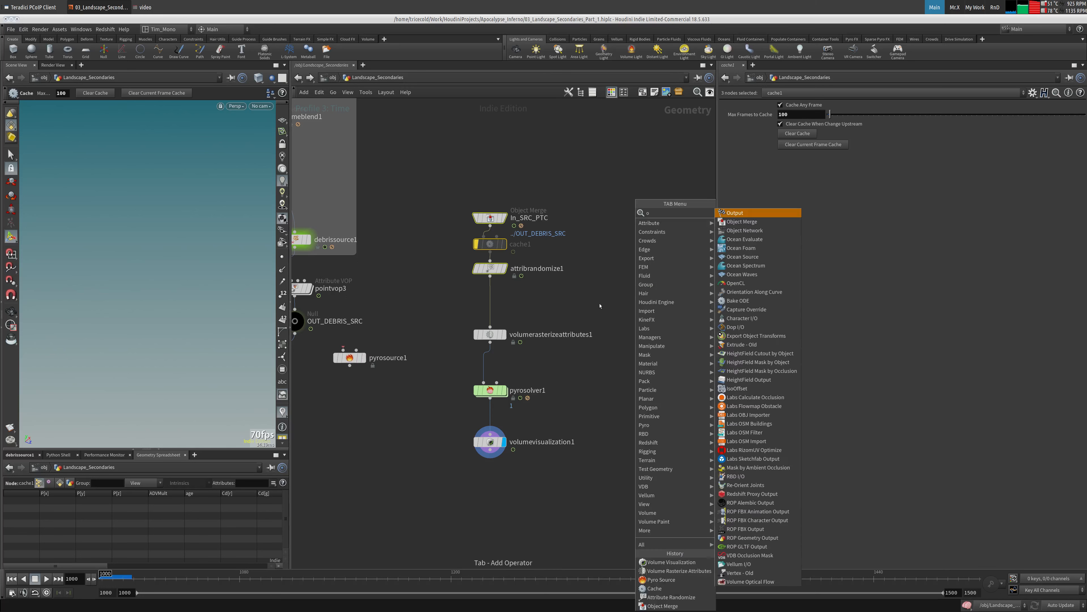
pyautogui.click(743, 213)
pyautogui.click(635, 214)
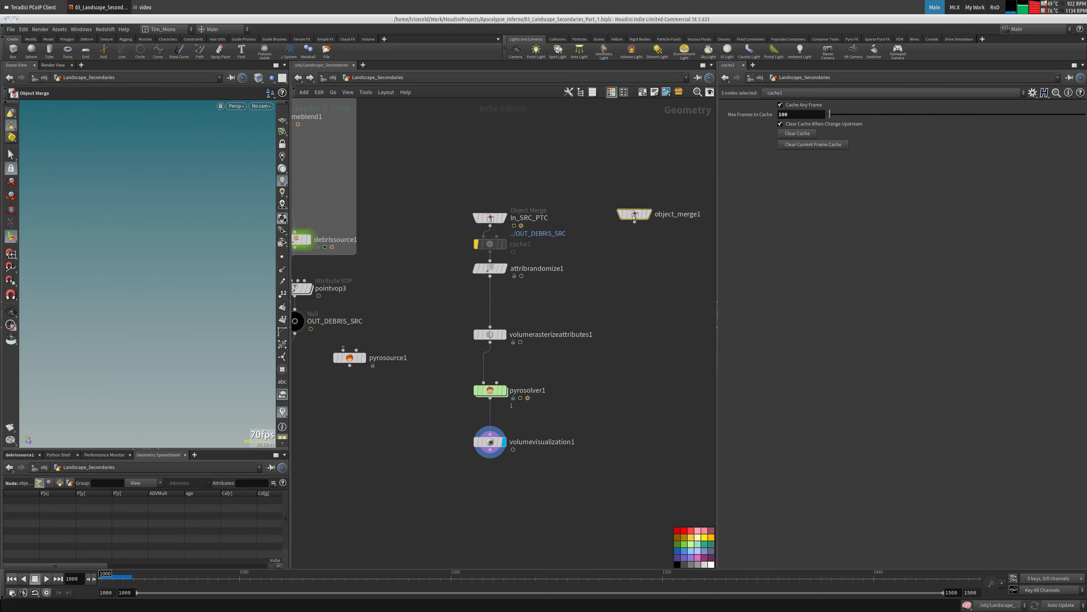
pyautogui.moveTo(635, 214); pyautogui.dragTo(631, 218)
pyautogui.doubleClick(666, 218)
pyautogui.write('In_COLL')
pyautogui.press('Return')
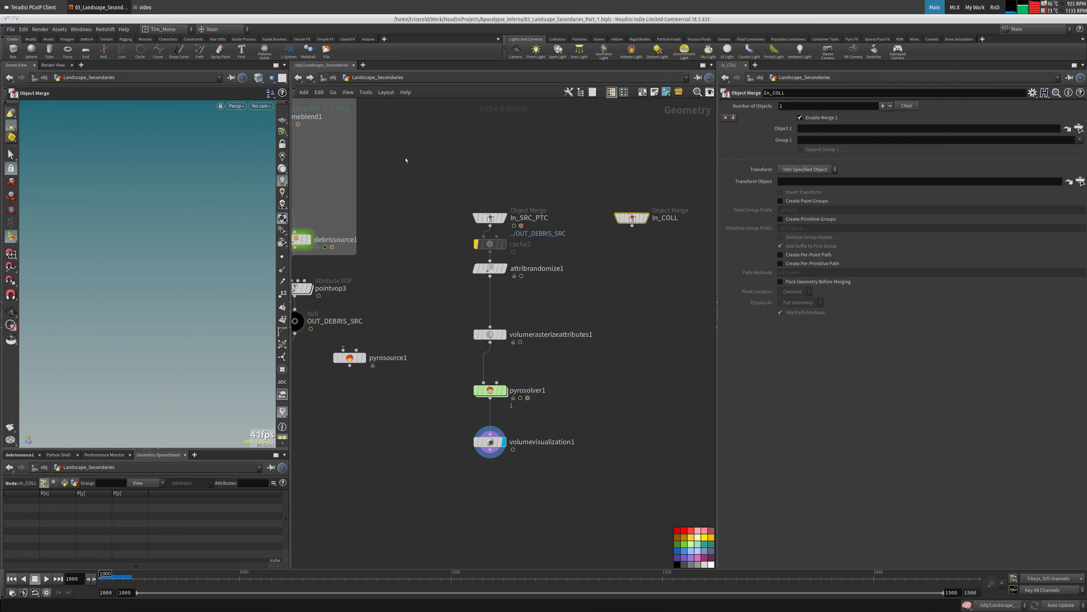
# - Save the scene as a new file named 04_Landscape_Secondaries_Part_2.hiplc
pyautogui.moveTo(483, 160); pyautogui.dragTo(543, 201, button='middle')
pyautogui.scroll(-5, 484, 178)
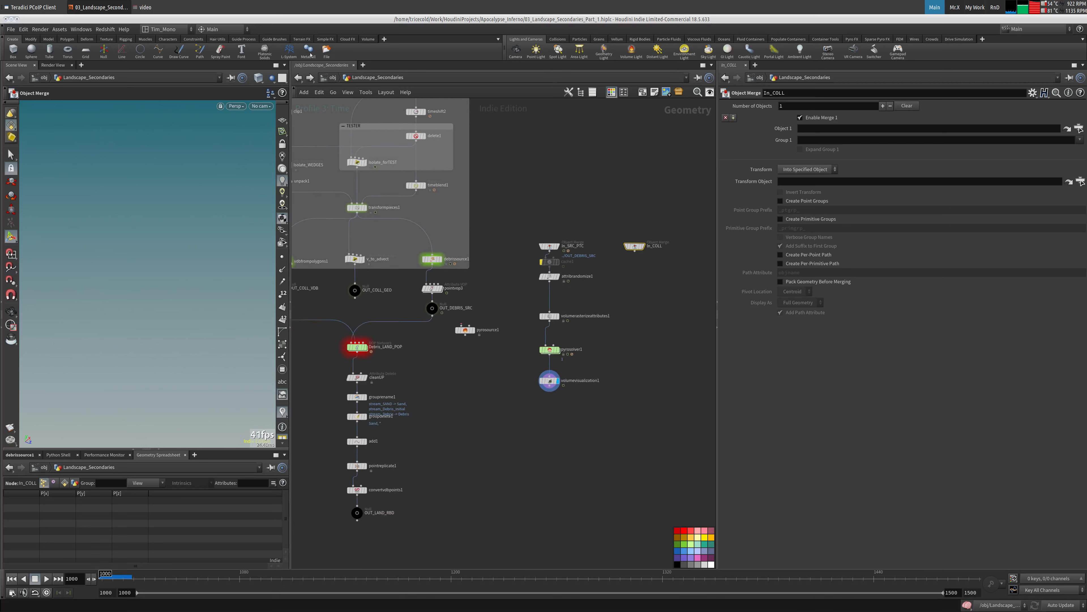
pyautogui.click(11, 29)
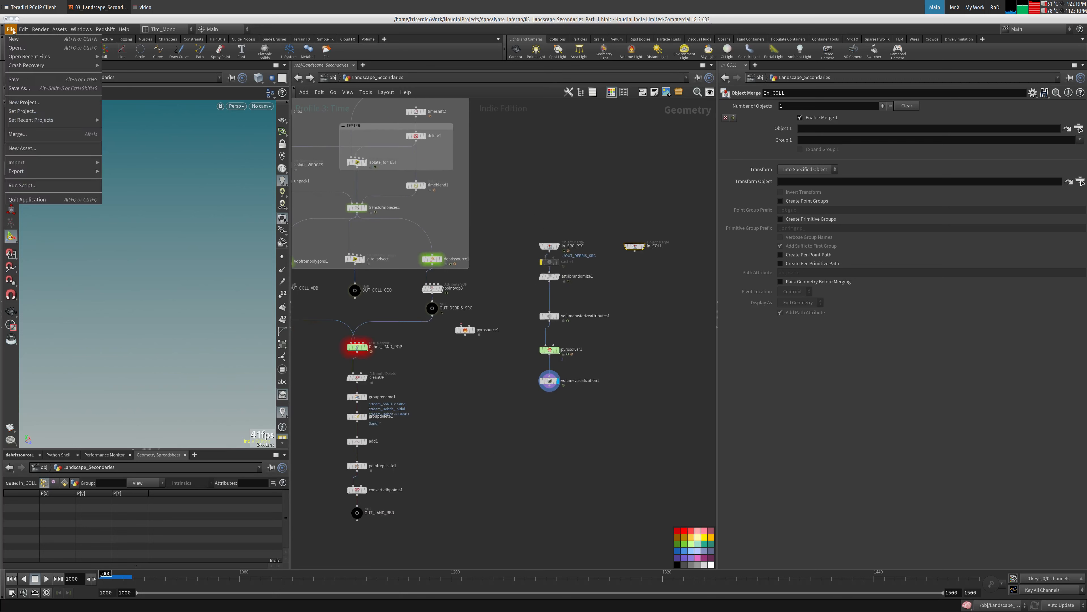
pyautogui.click(19, 88)
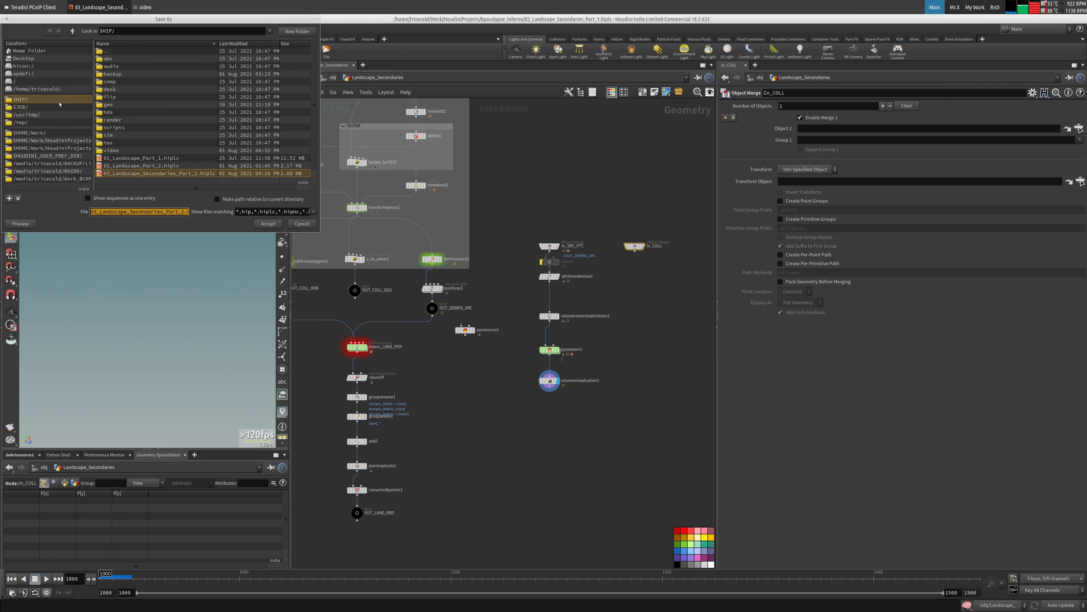
pyautogui.click(102, 177)
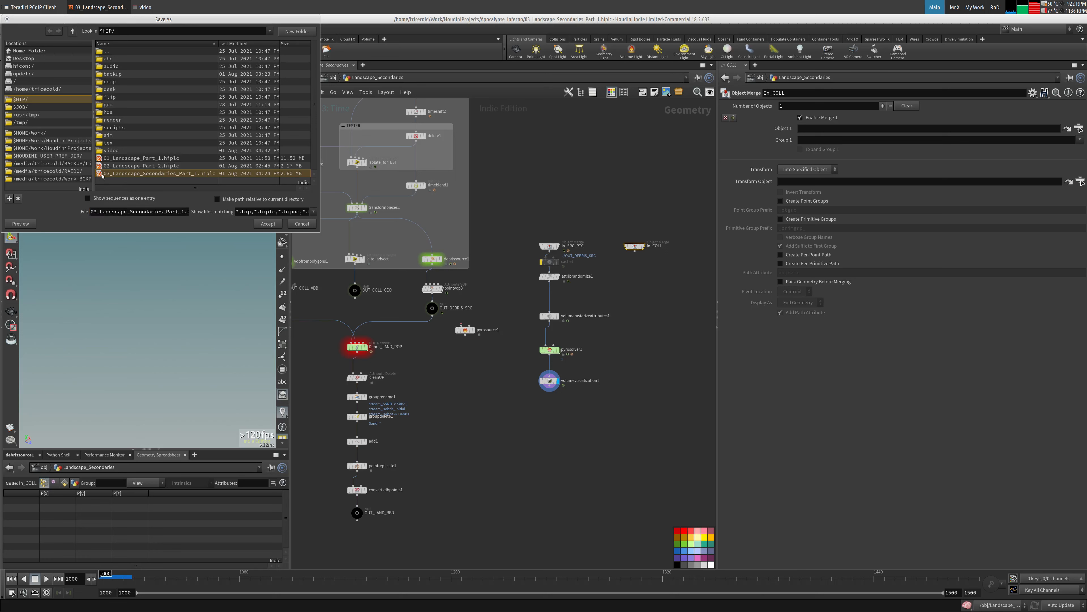
pyautogui.moveTo(98, 211); pyautogui.dragTo(94, 211)
pyautogui.write('4')
pyautogui.click(179, 211)
pyautogui.write('2')
pyautogui.press('Delete')
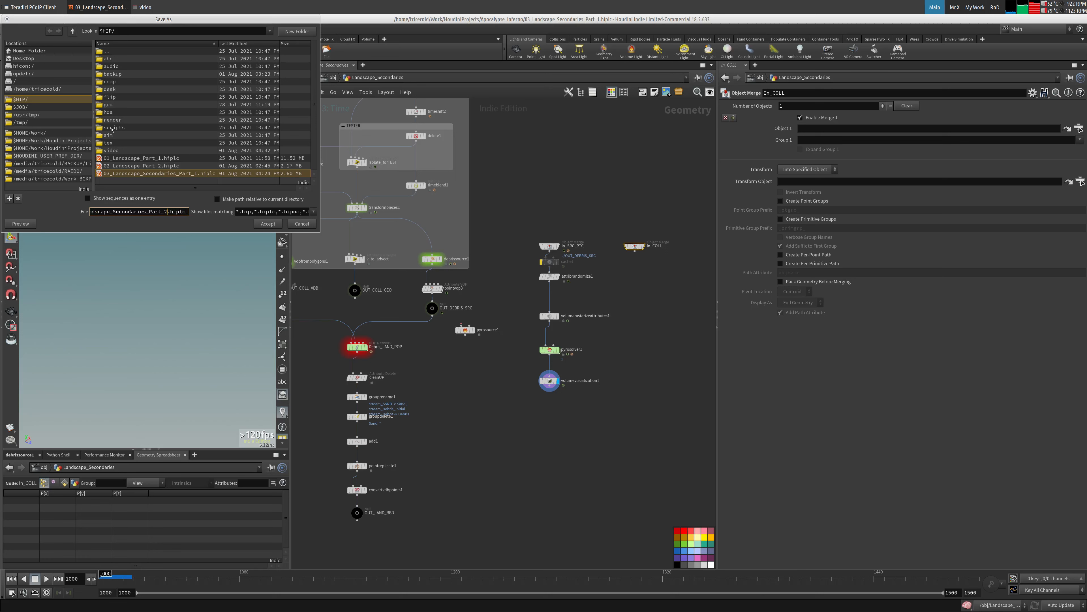
pyautogui.click(268, 224)
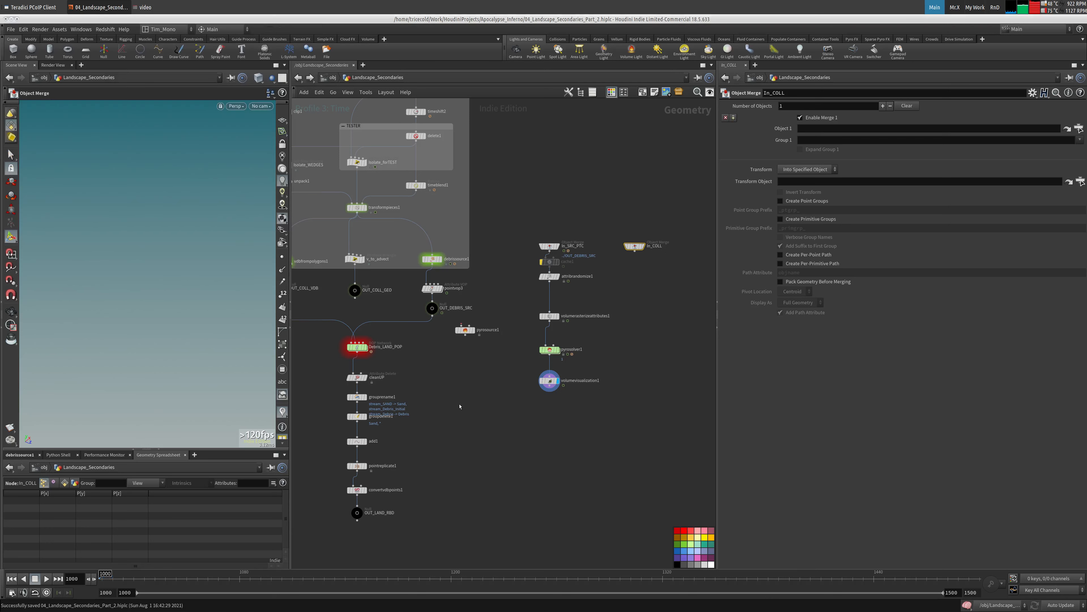
# - Reference OUT_COLL_VDB as the object merged by In_COLL and set its transform to Into This Object
pyautogui.moveTo(461, 406); pyautogui.dragTo(475, 406, button='middle')
pyautogui.moveTo(531, 245); pyautogui.dragTo(587, 184, button='middle')
pyautogui.moveTo(534, 329); pyautogui.dragTo(416, 372, button='middle')
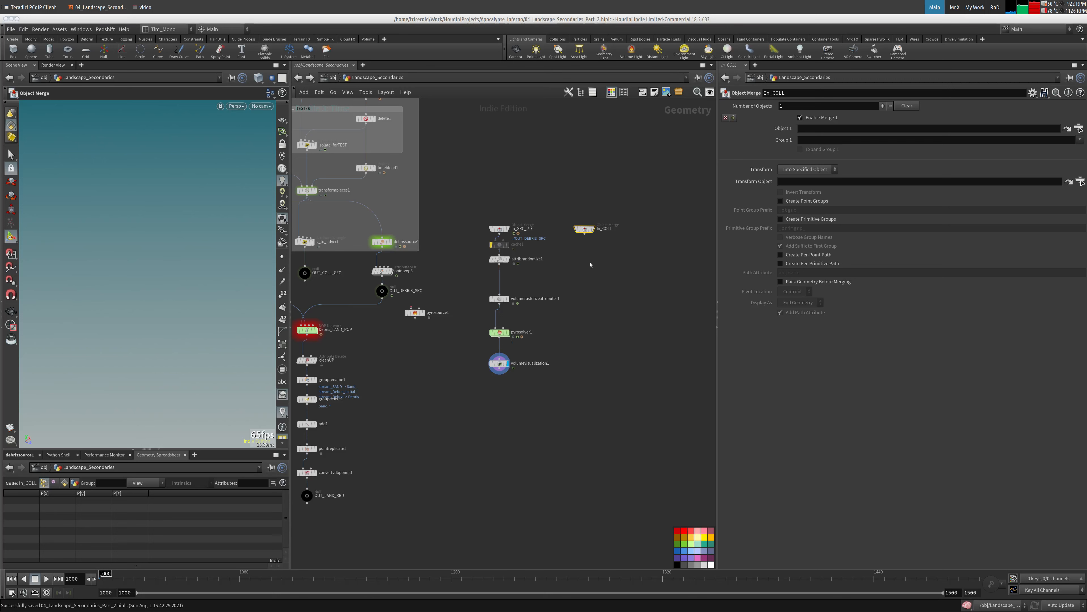
pyautogui.moveTo(426, 397); pyautogui.dragTo(529, 414, button='middle')
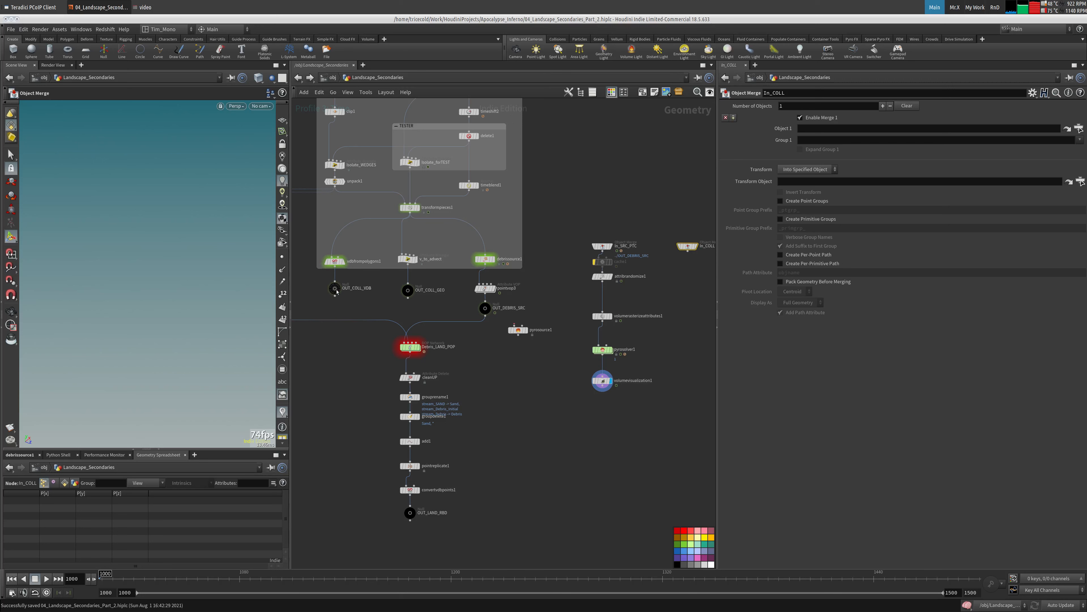
pyautogui.moveTo(335, 288); pyautogui.dragTo(850, 128)
pyautogui.click(832, 169)
pyautogui.click(801, 179)
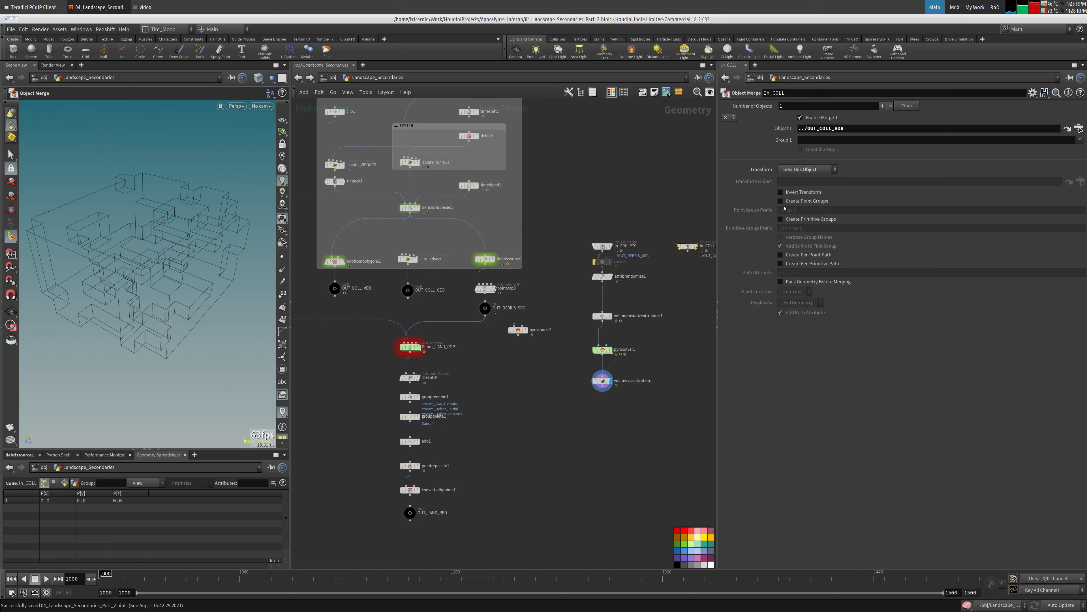
# - Connect In_COLL to the Pyro Solver's collision input and move it down beside volumerasterizeattributes1
pyautogui.moveTo(661, 338); pyautogui.dragTo(623, 351, button='middle')
pyautogui.click(568, 358)
pyautogui.click(650, 264)
pyautogui.click(656, 318)
pyautogui.moveTo(651, 259); pyautogui.dragTo(651, 329)
pyautogui.moveTo(522, 373); pyautogui.dragTo(585, 348)
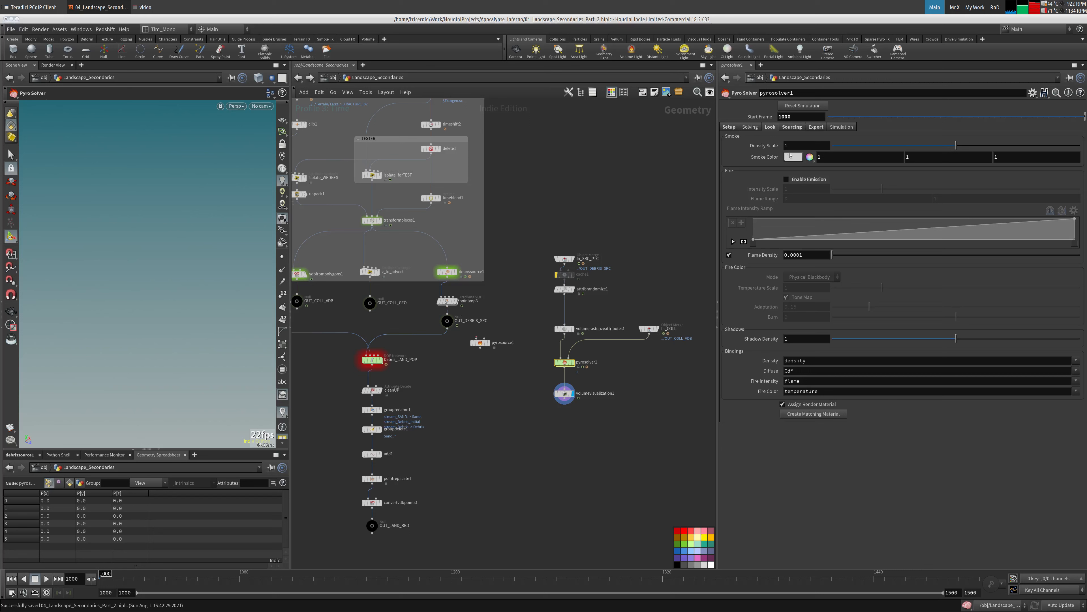
# - Set the Pyro Solver to create collisions from SDF + Volume Velocity and check In_COLL's node info
pyautogui.click(747, 128)
pyautogui.click(731, 128)
pyautogui.click(793, 219)
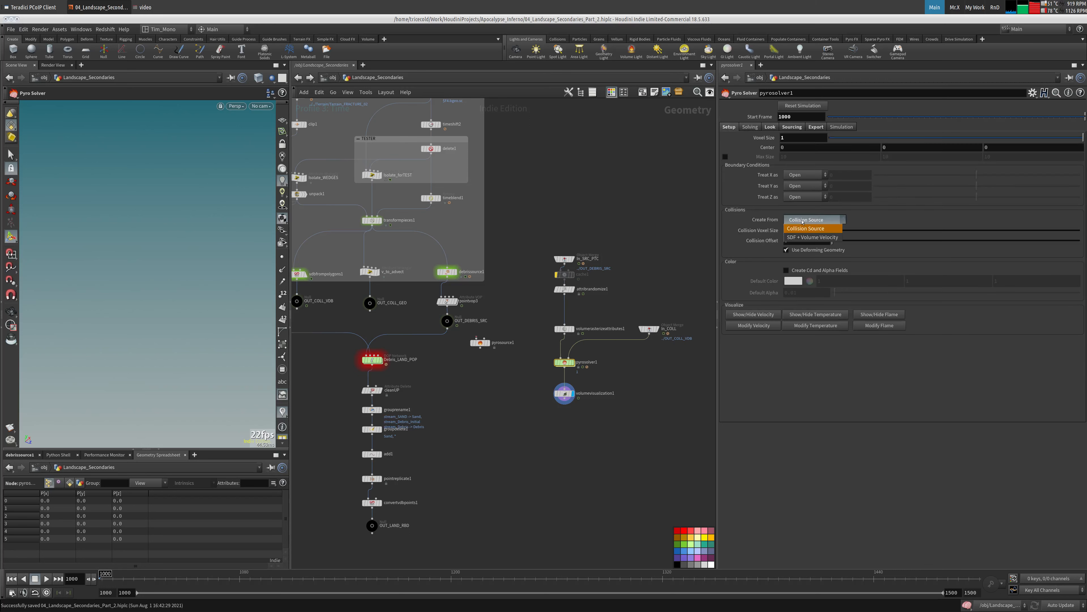
pyautogui.click(811, 230)
pyautogui.moveTo(642, 303); pyautogui.dragTo(582, 239, button='middle')
pyautogui.middleClick(590, 267)
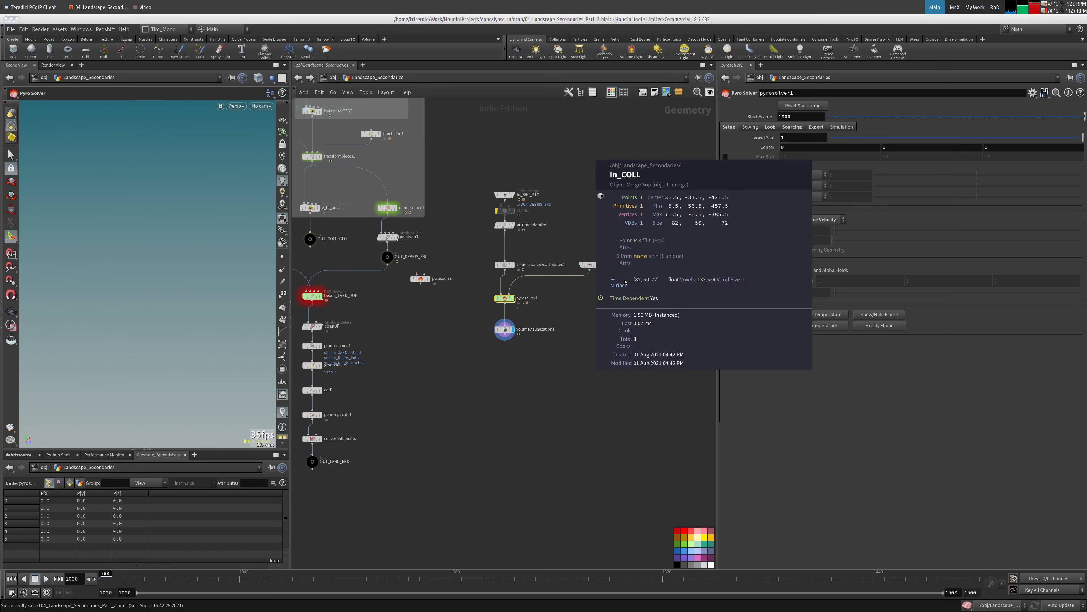
# - Rename the distance VDB of vdbfrompolygons1 to collision
pyautogui.moveTo(259, 195); pyautogui.dragTo(423, 236, button='middle')
pyautogui.click(401, 250)
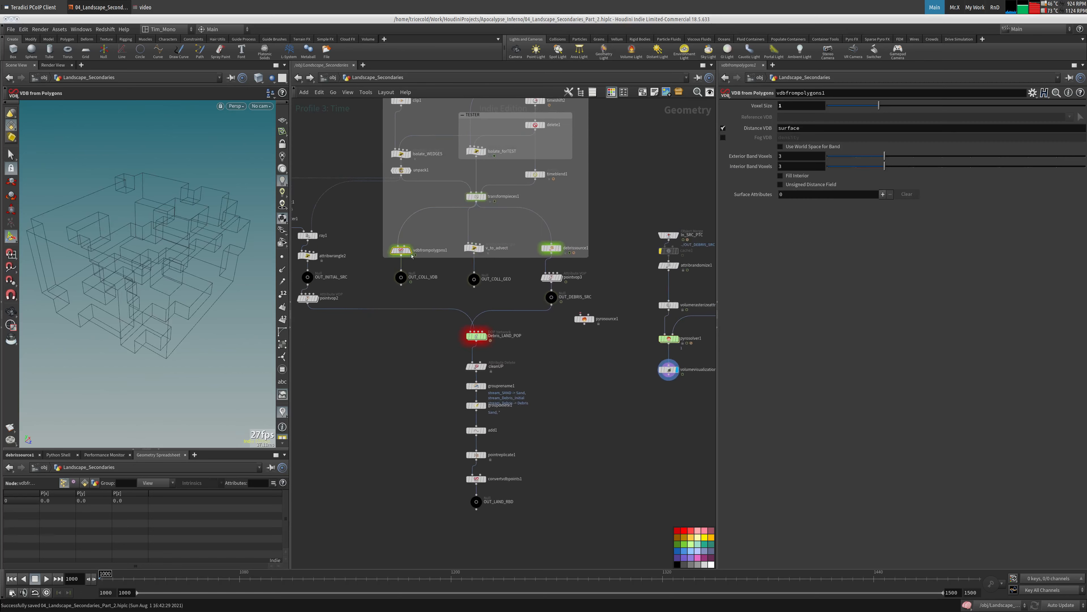
pyautogui.doubleClick(793, 128)
pyautogui.write('collision')
pyautogui.press('Return')
# - Add a surface attribute v to vdbfrompolygons1 with VDB name collisionvel and vector type Displacement/Velocity/Acceleration
pyautogui.click(883, 195)
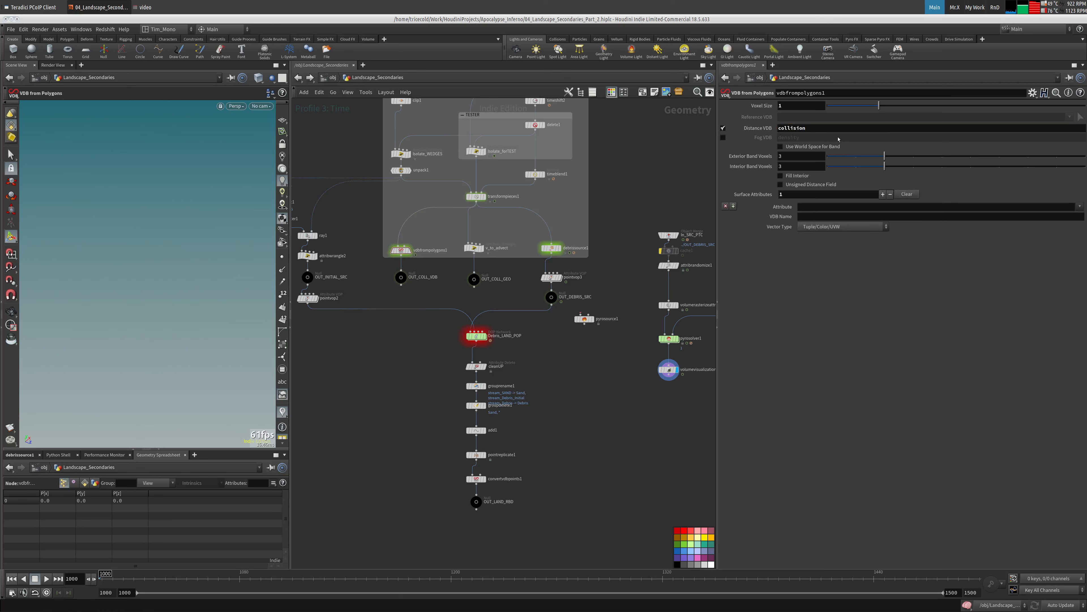
pyautogui.click(1038, 209)
pyautogui.write('collision')
pyautogui.click(868, 227)
pyautogui.click(839, 250)
pyautogui.click(840, 207)
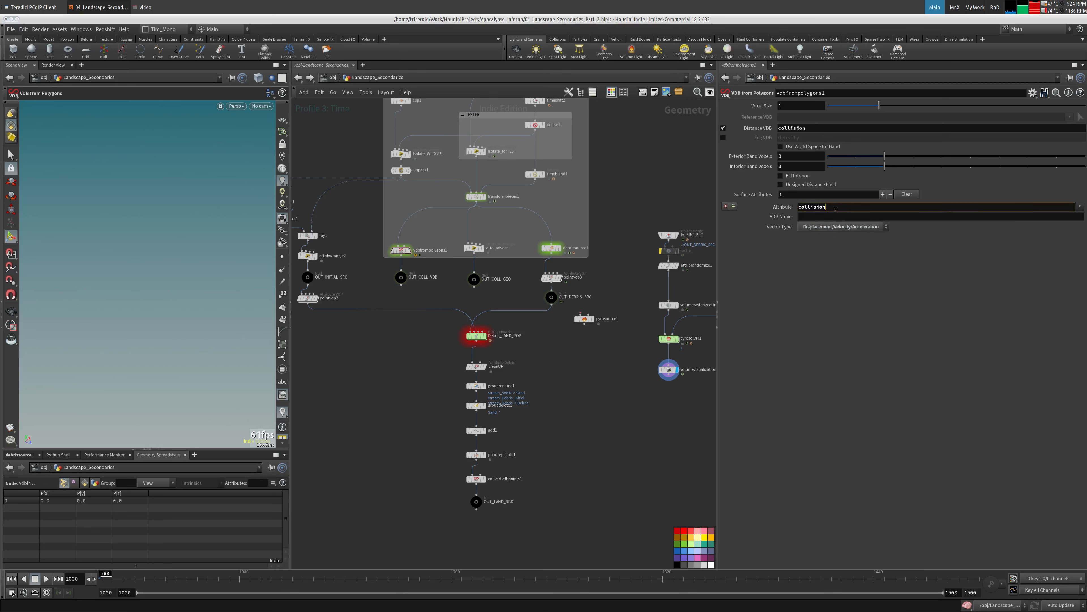
pyautogui.moveTo(838, 208); pyautogui.dragTo(799, 207)
pyautogui.write('v')
pyautogui.click(800, 217)
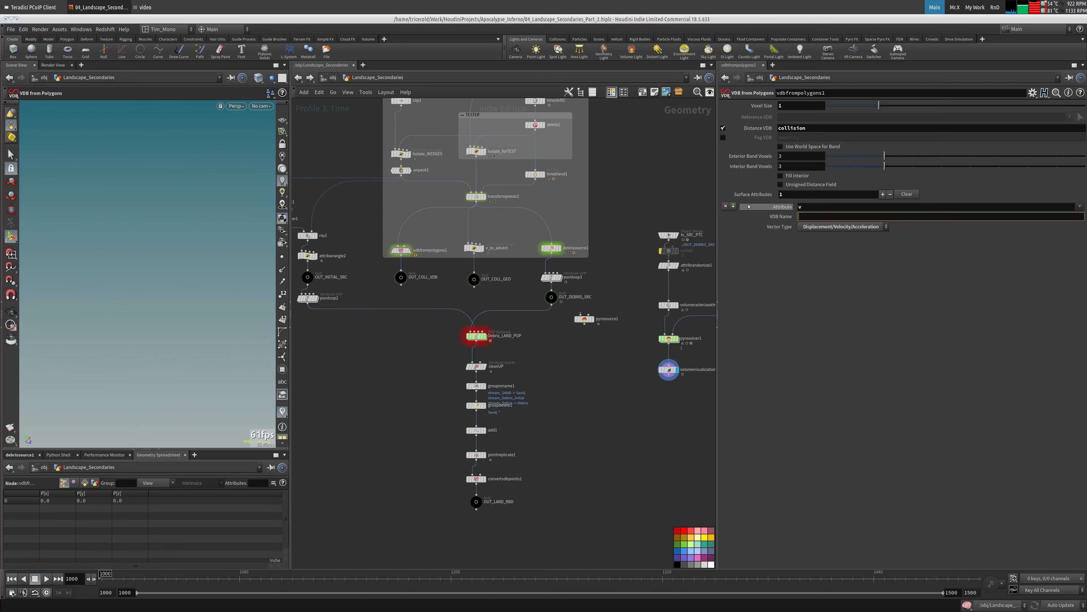
pyautogui.write('collision')
pyautogui.write('vel')
pyautogui.press('Return')
# - Display and inspect OUT_COLL_VDB, then change the surface attribute of vdbfrompolygons1 to point.v
pyautogui.click(401, 277)
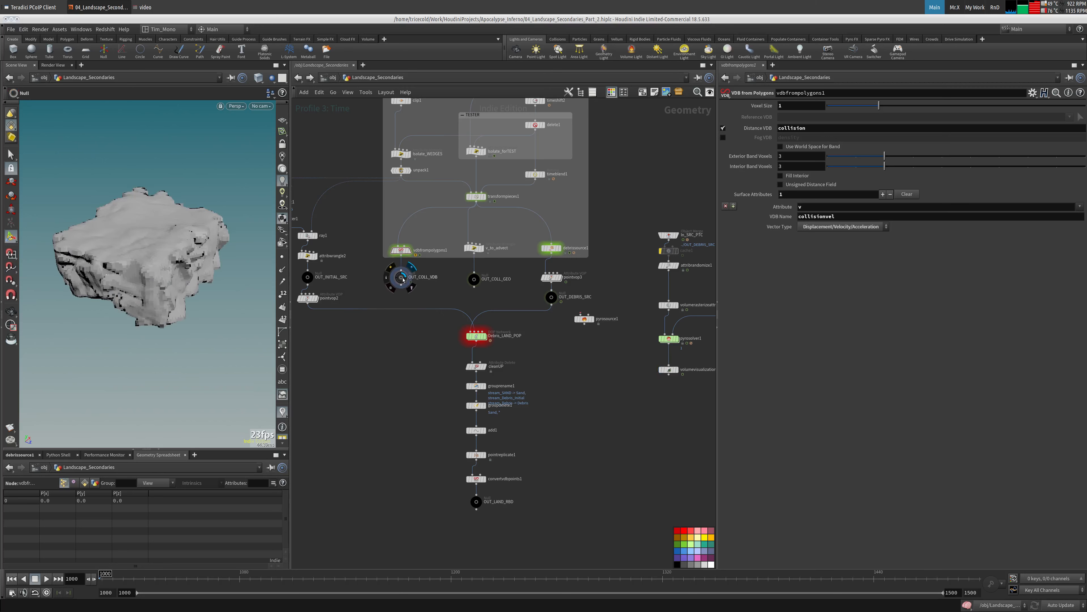
pyautogui.middleClick(400, 277)
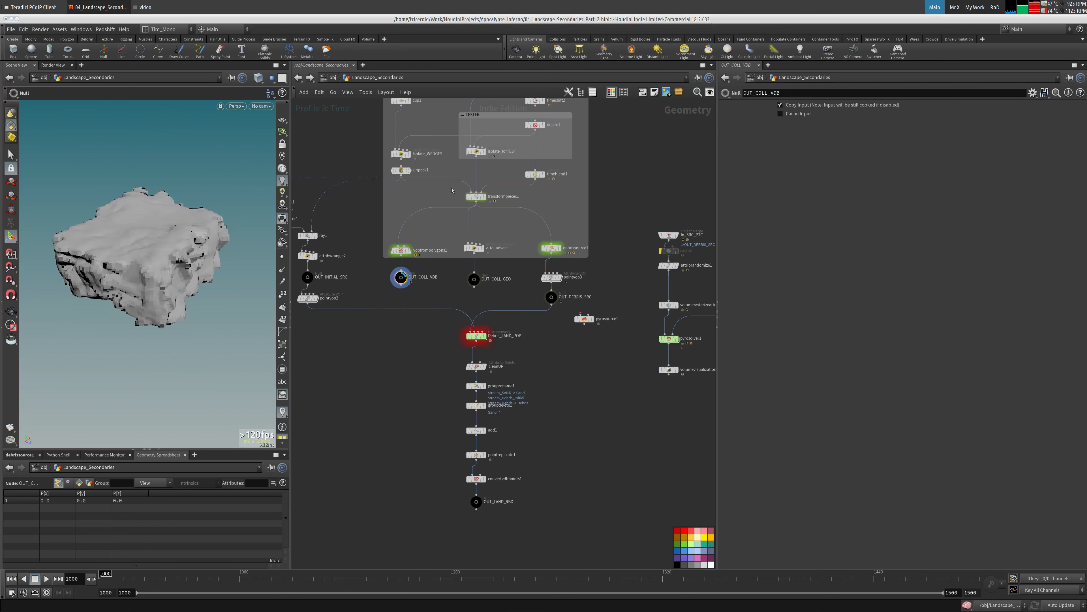
pyautogui.click(476, 196)
pyautogui.click(396, 253)
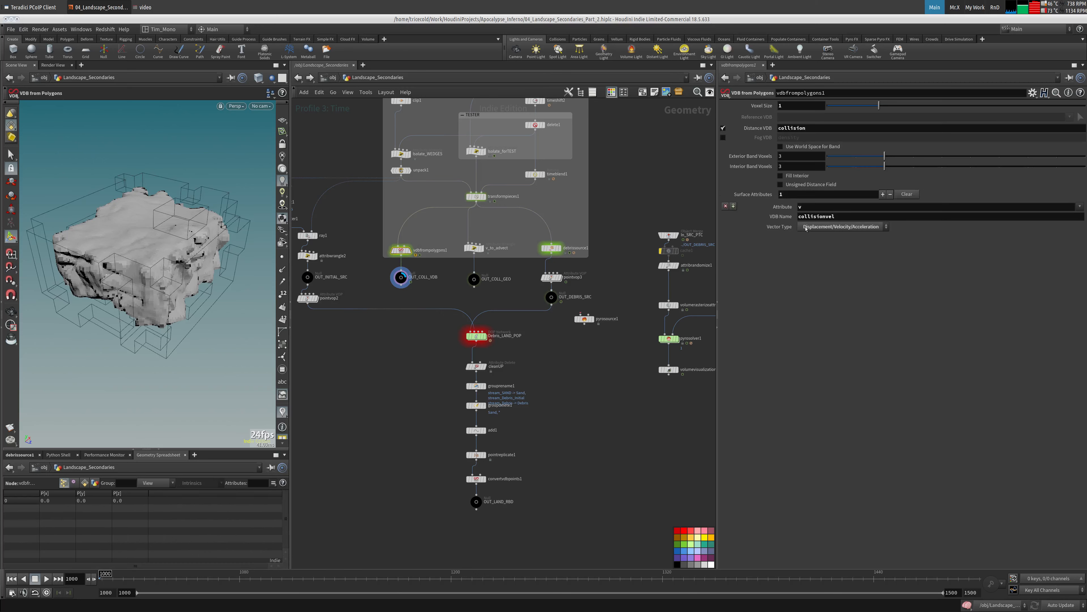
pyautogui.click(1080, 207)
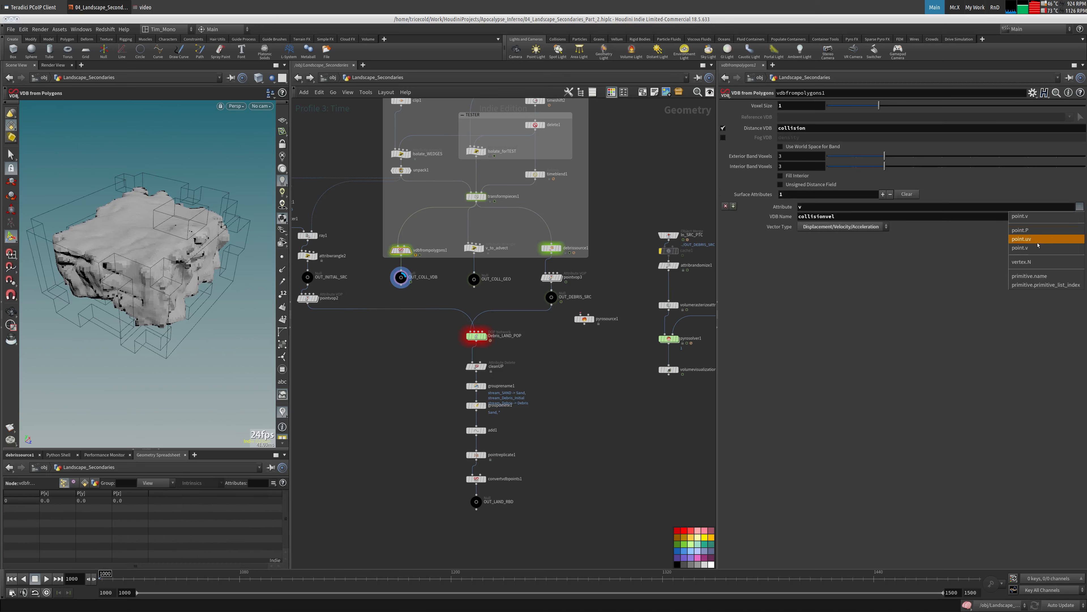
pyautogui.click(1045, 242)
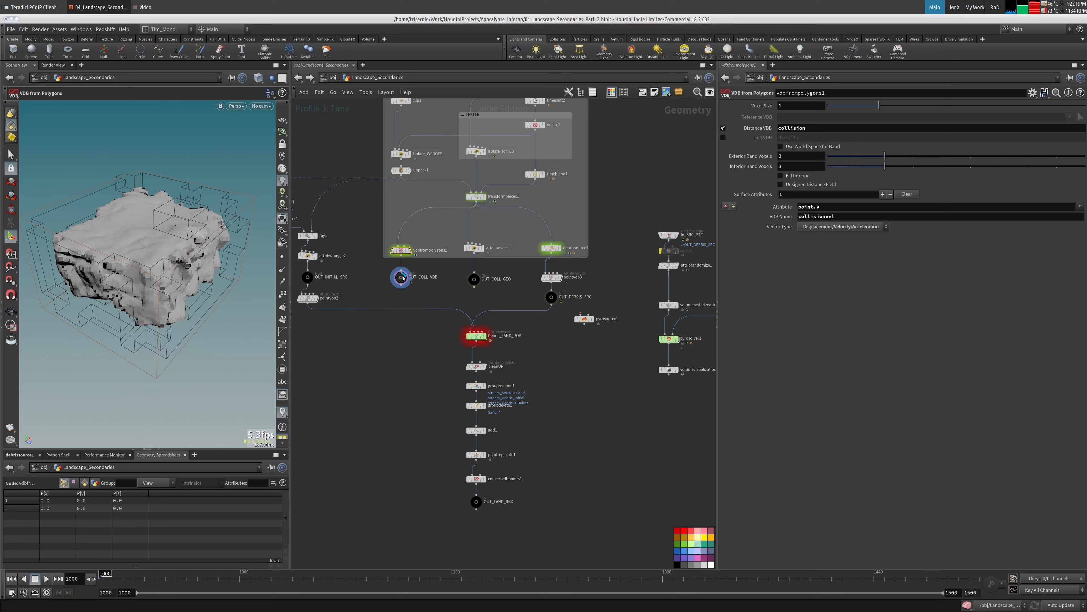
# - Look inside pyrosolver1 and examine the switchif1 and switchif2 nodes that select its sourcing and collision volumes
pyautogui.middleClick(402, 278)
pyautogui.moveTo(601, 363); pyautogui.dragTo(521, 351, button='middle')
pyautogui.scroll(-1, 590, 362)
pyautogui.moveTo(518, 349); pyautogui.dragTo(568, 331)
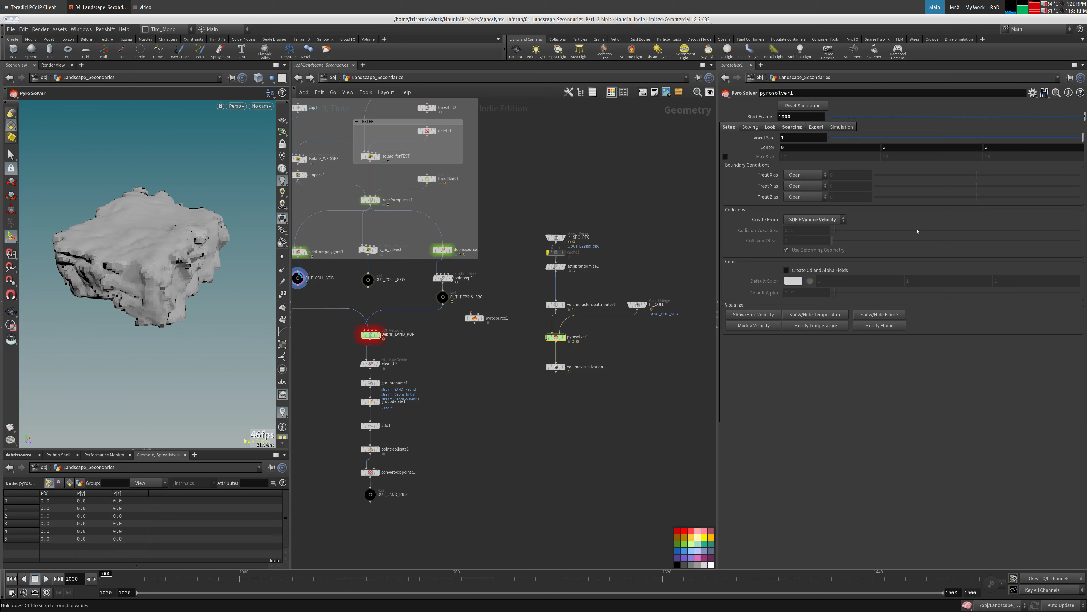
pyautogui.doubleClick(557, 337)
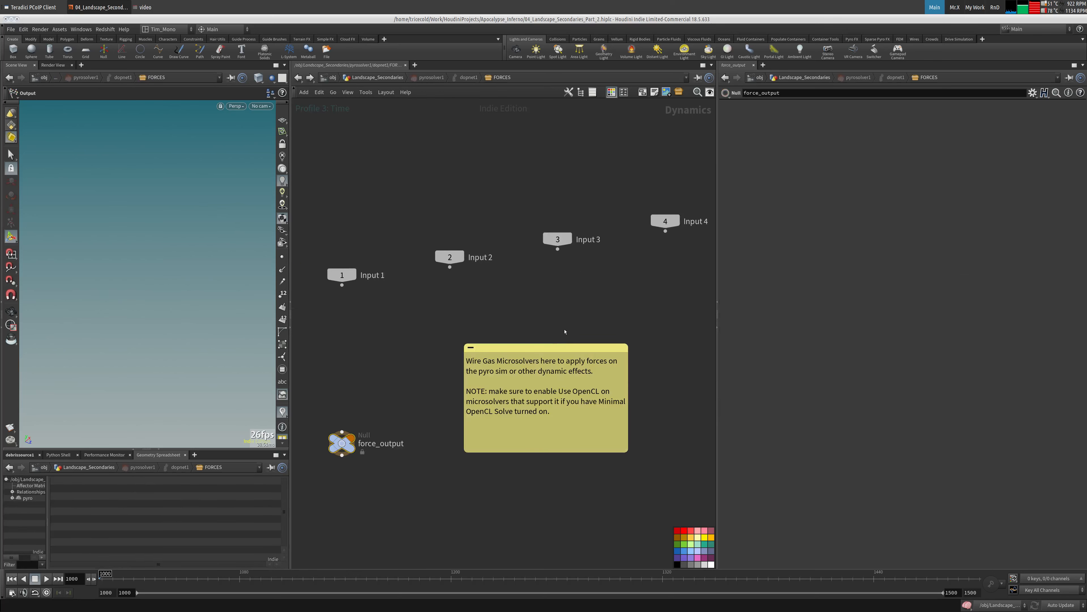
pyautogui.click(437, 76)
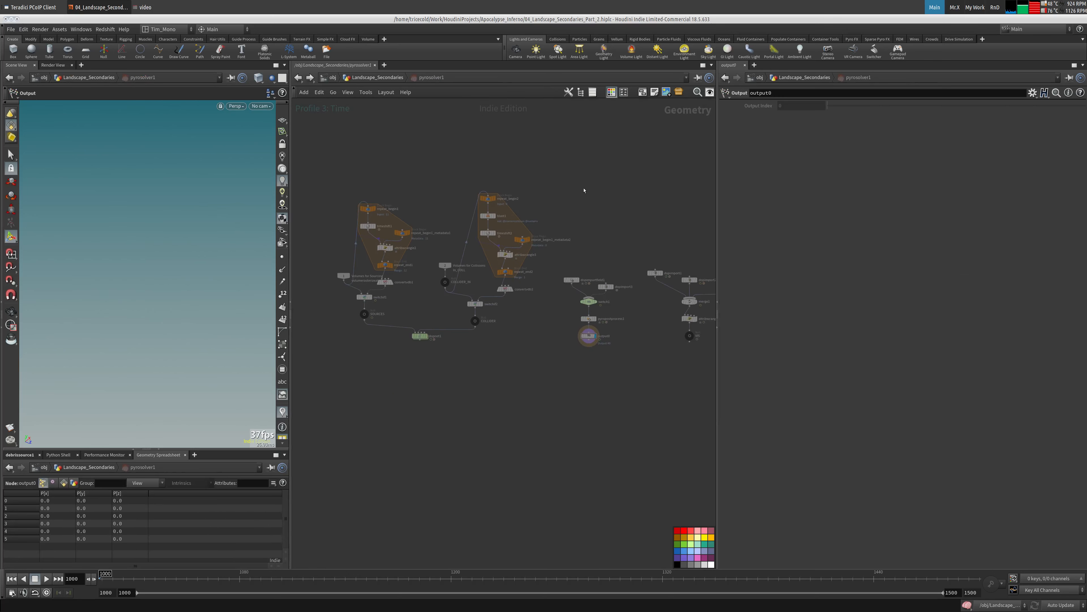
pyautogui.scroll(5, 420, 296)
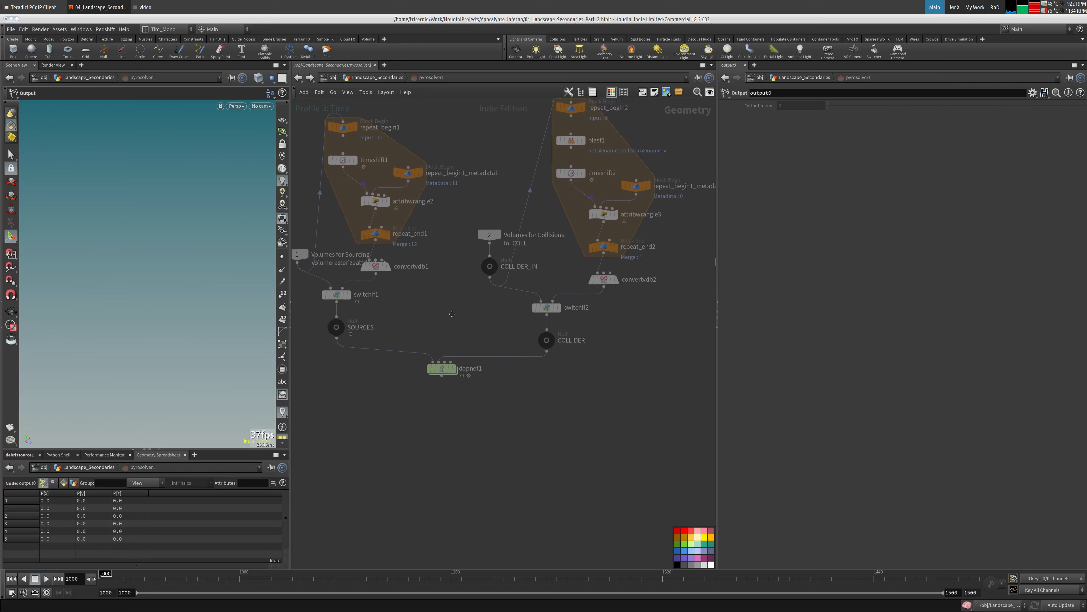
pyautogui.click(377, 320)
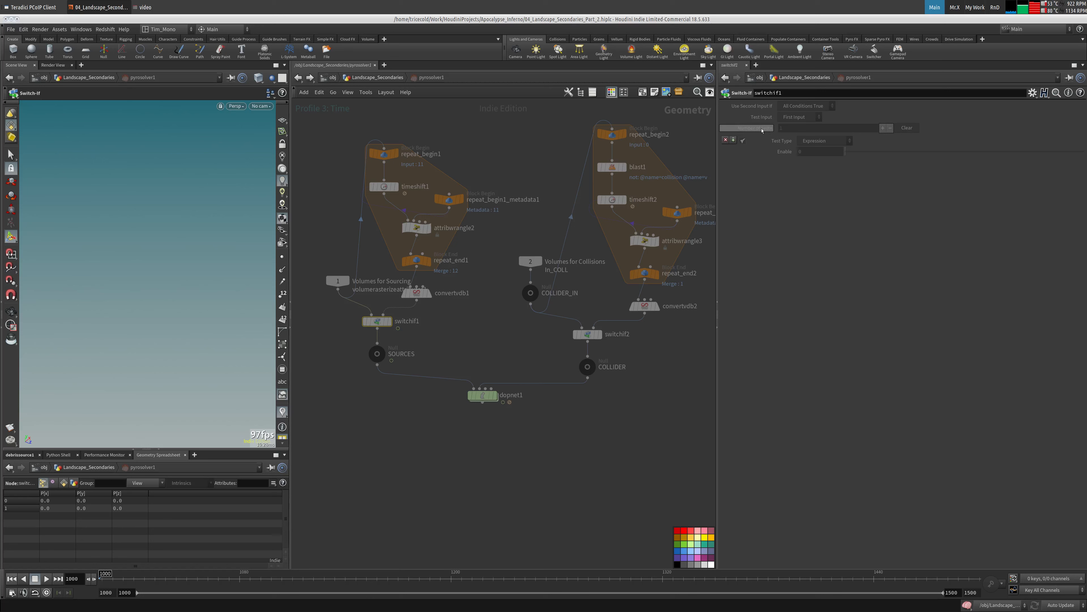
pyautogui.click(777, 152)
pyautogui.click(777, 153)
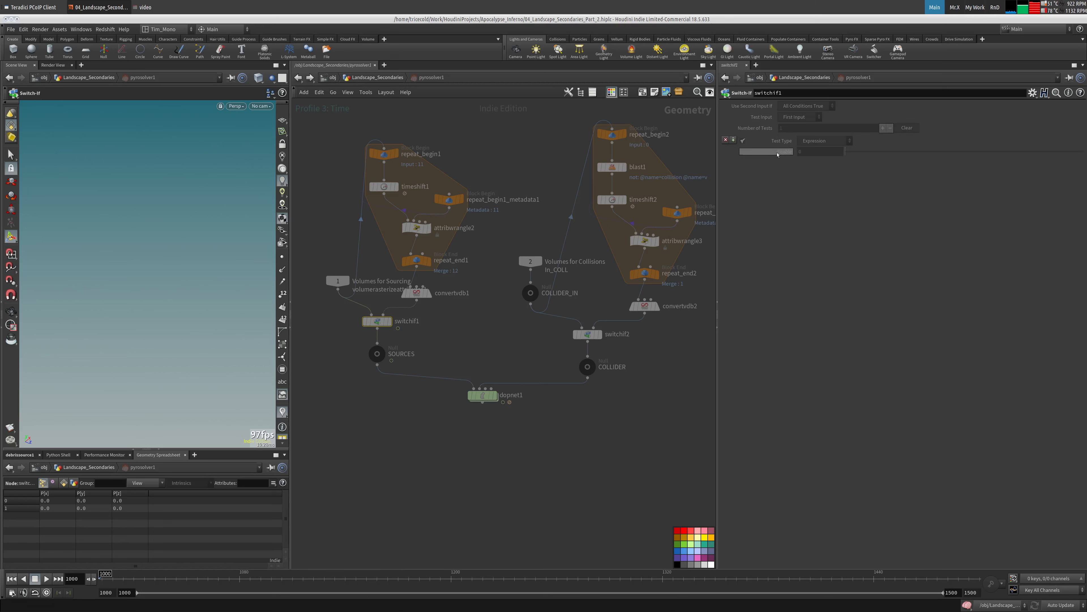
pyautogui.click(587, 334)
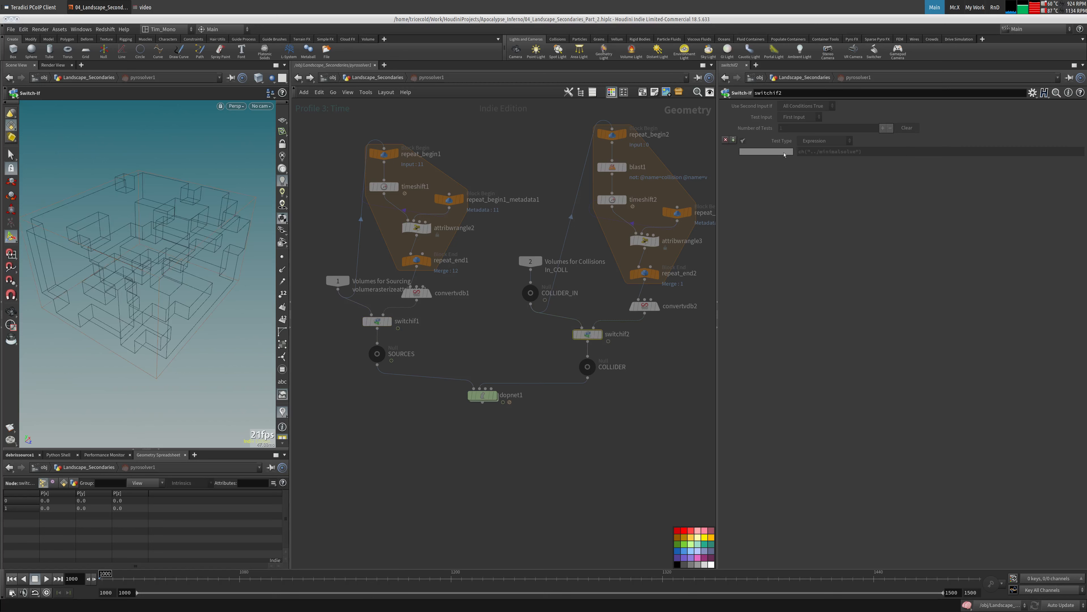
# - Examine the solver's output and visualization branches, including the merge1 and attribwrangle1 nodes
pyautogui.moveTo(511, 332); pyautogui.dragTo(220, 301, button='middle')
pyautogui.moveTo(463, 321); pyautogui.dragTo(408, 332, button='middle')
pyautogui.moveTo(416, 328); pyautogui.dragTo(488, 311)
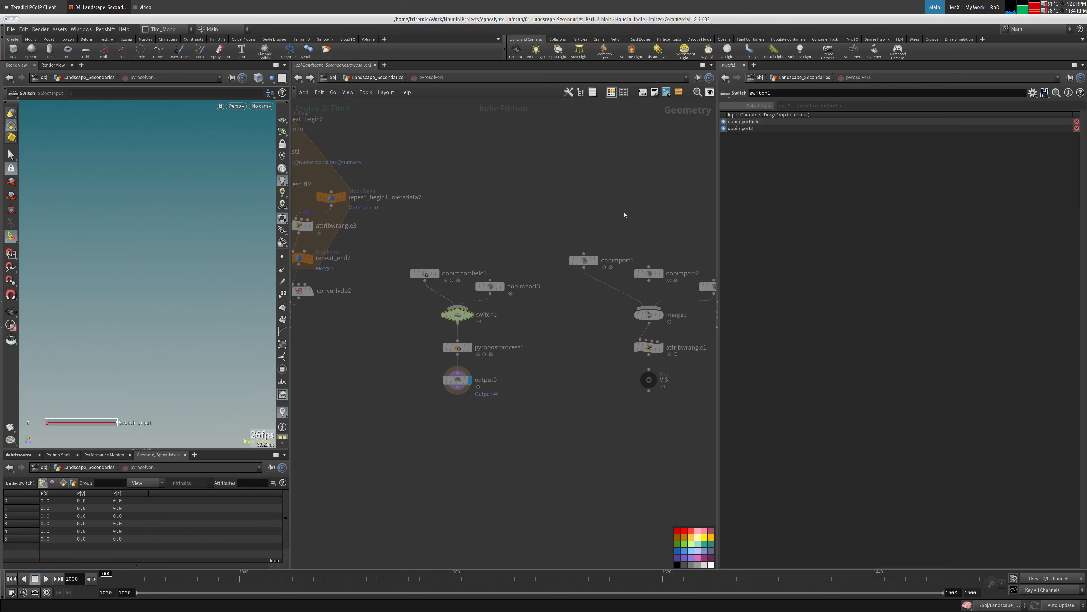
pyautogui.moveTo(632, 299); pyautogui.dragTo(474, 260, button='middle')
pyautogui.click(490, 275)
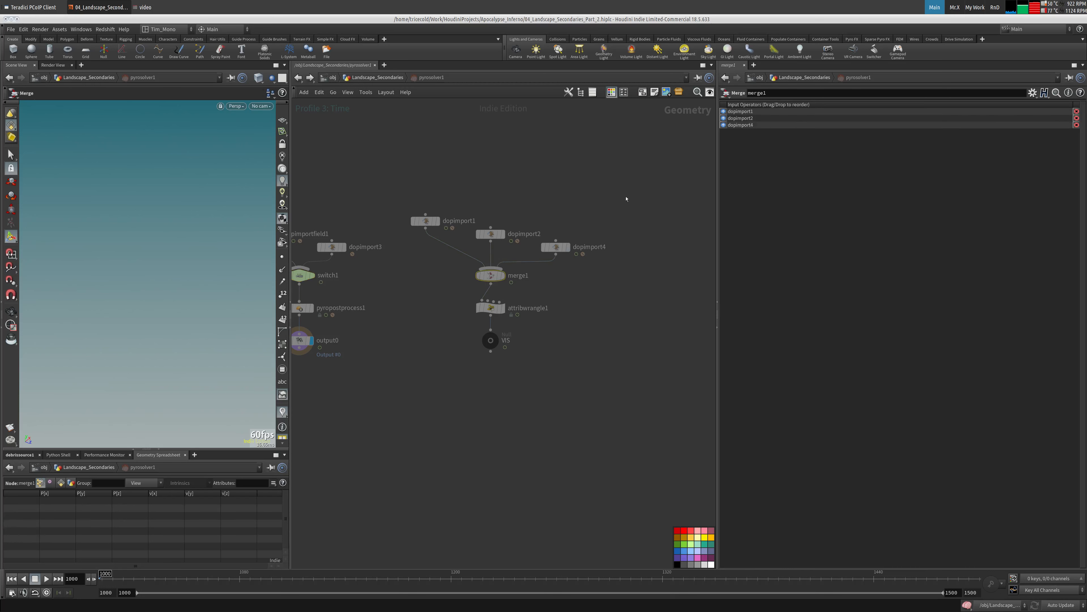
pyautogui.click(490, 308)
pyautogui.moveTo(433, 314); pyautogui.dragTo(833, 316, button='middle')
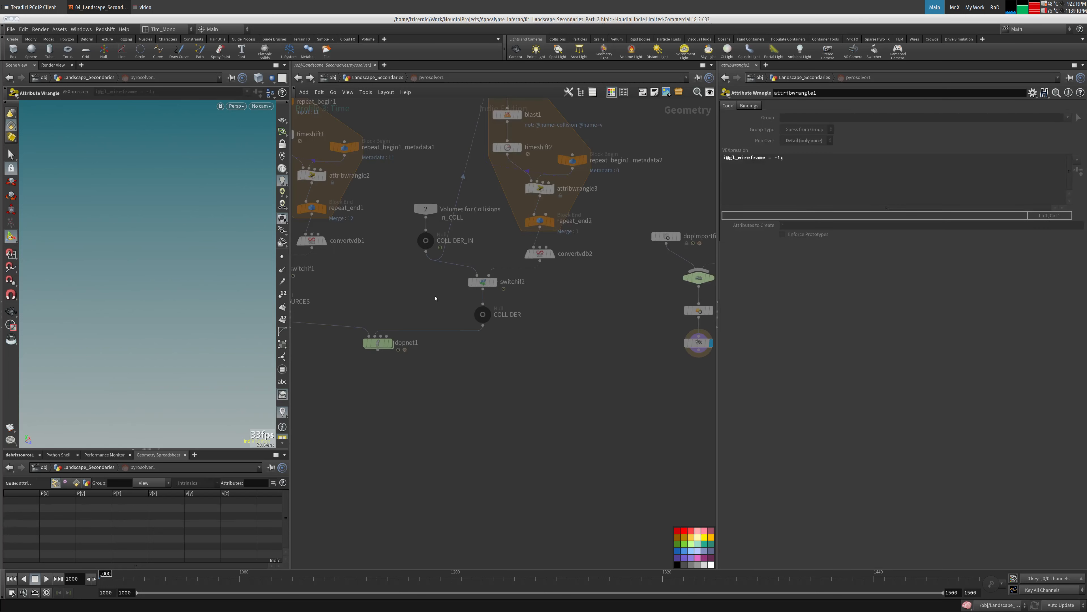
# - Open the solver's dopnet1 and examine the collider and create_collider nodes and the network feeding pyro_solver
pyautogui.moveTo(381, 327); pyautogui.dragTo(492, 339, button='middle')
pyautogui.doubleClick(491, 354)
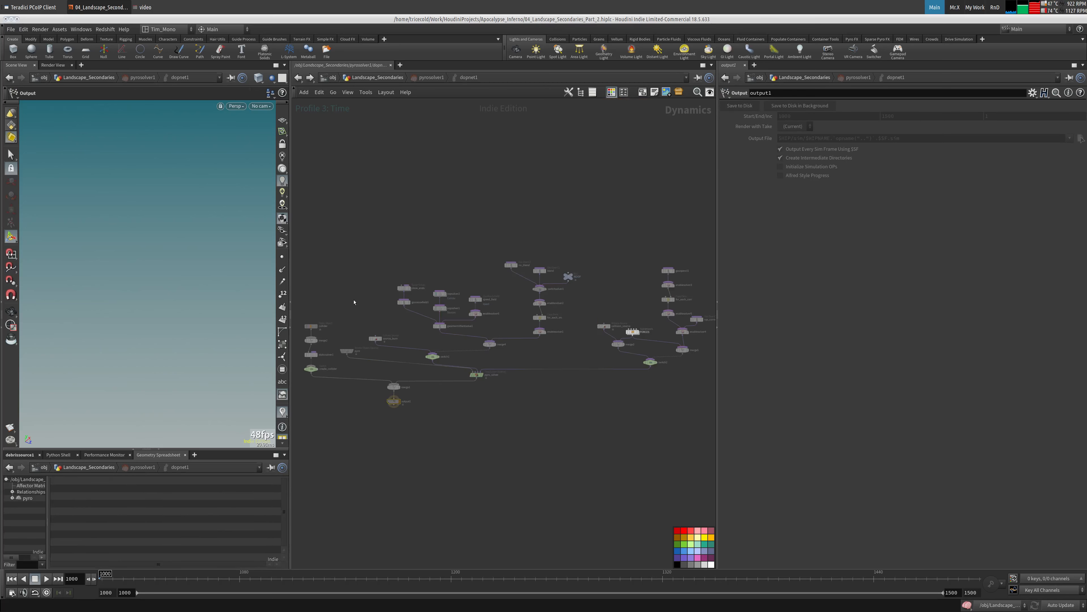
pyautogui.scroll(4, 354, 302)
pyautogui.click(364, 285)
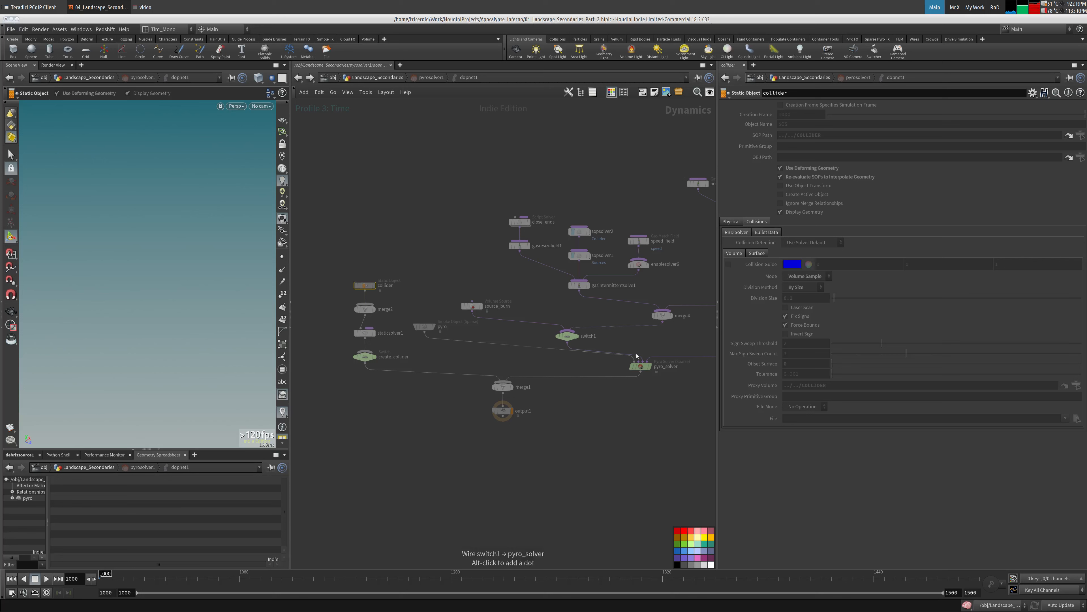
pyautogui.moveTo(631, 207); pyautogui.dragTo(631, 165, button='middle')
pyautogui.scroll(2, 631, 166)
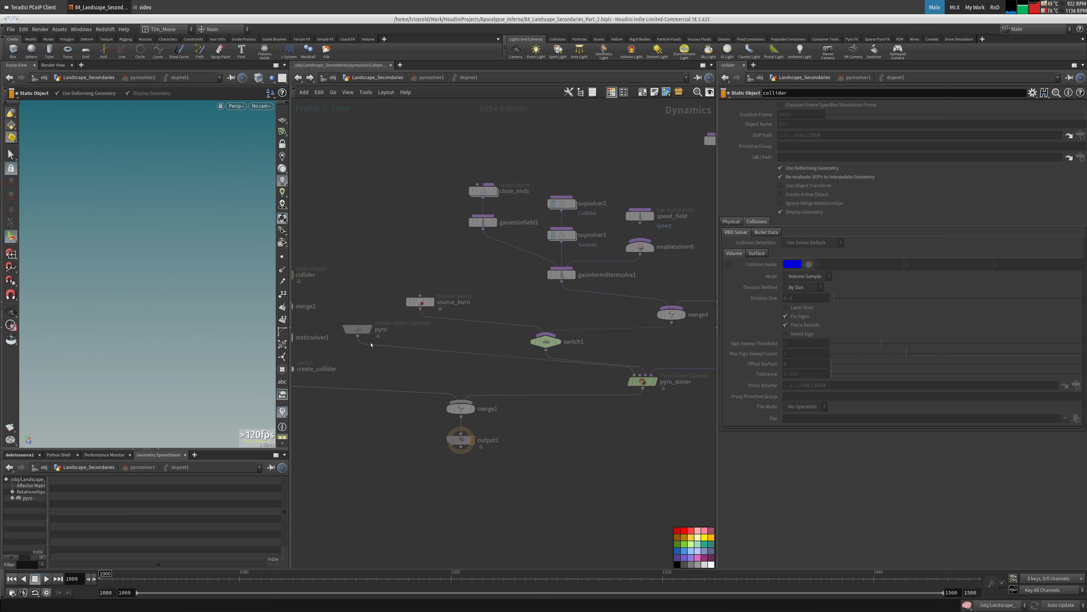
pyautogui.moveTo(316, 366); pyautogui.dragTo(449, 359, button='middle')
pyautogui.click(413, 361)
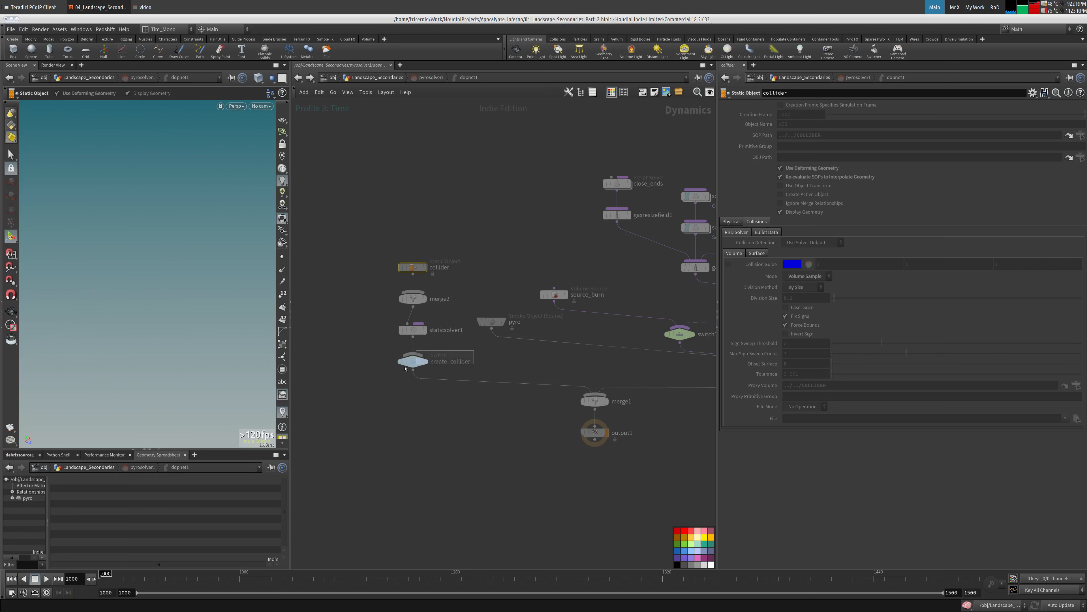
pyautogui.moveTo(548, 369); pyautogui.dragTo(312, 347, button='middle')
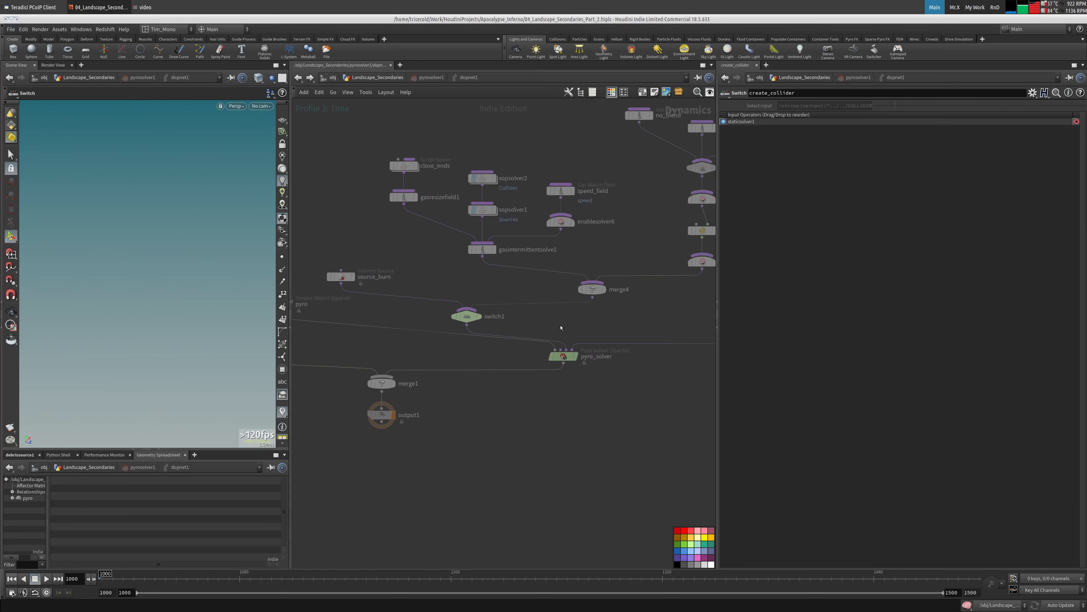
pyautogui.moveTo(589, 316); pyautogui.dragTo(581, 343, button='middle')
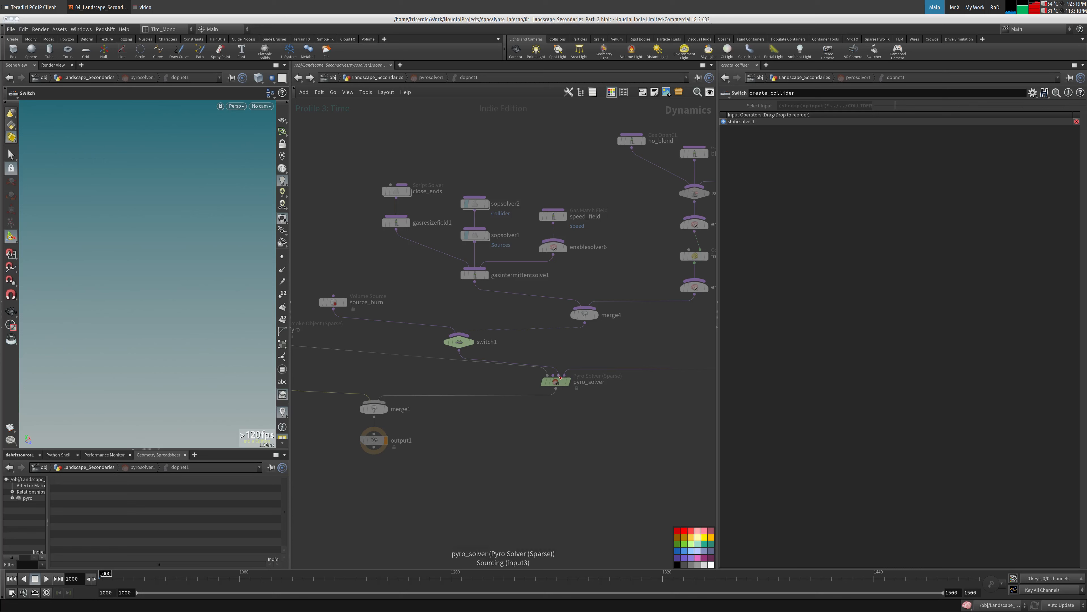
# - Trace the forces branch of the DOP network and examine the collision_source node's volume fields
pyautogui.click(556, 378)
pyautogui.press('`')
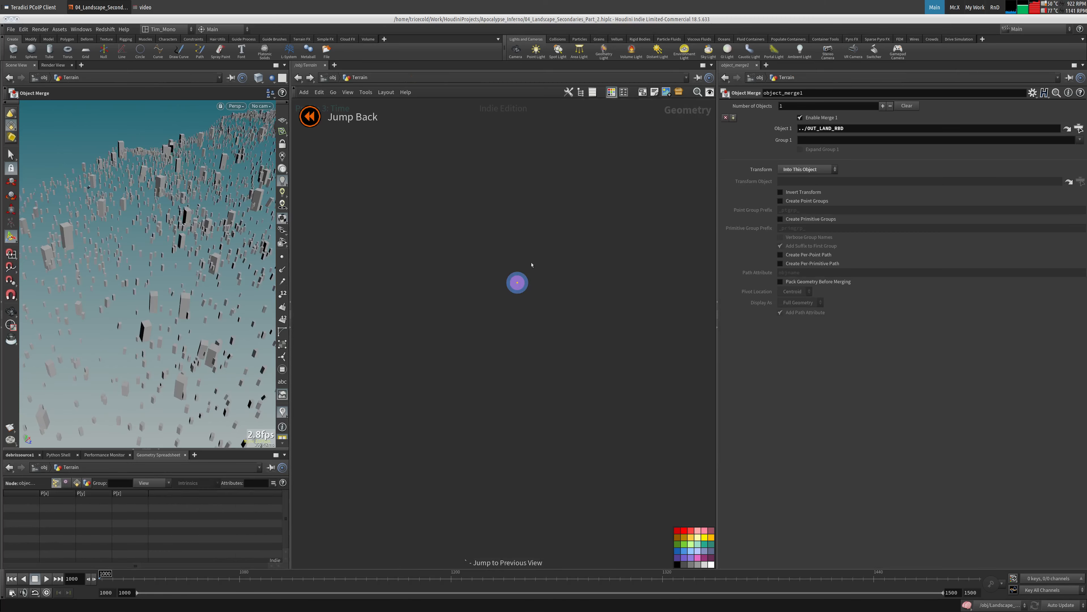
pyautogui.press('`')
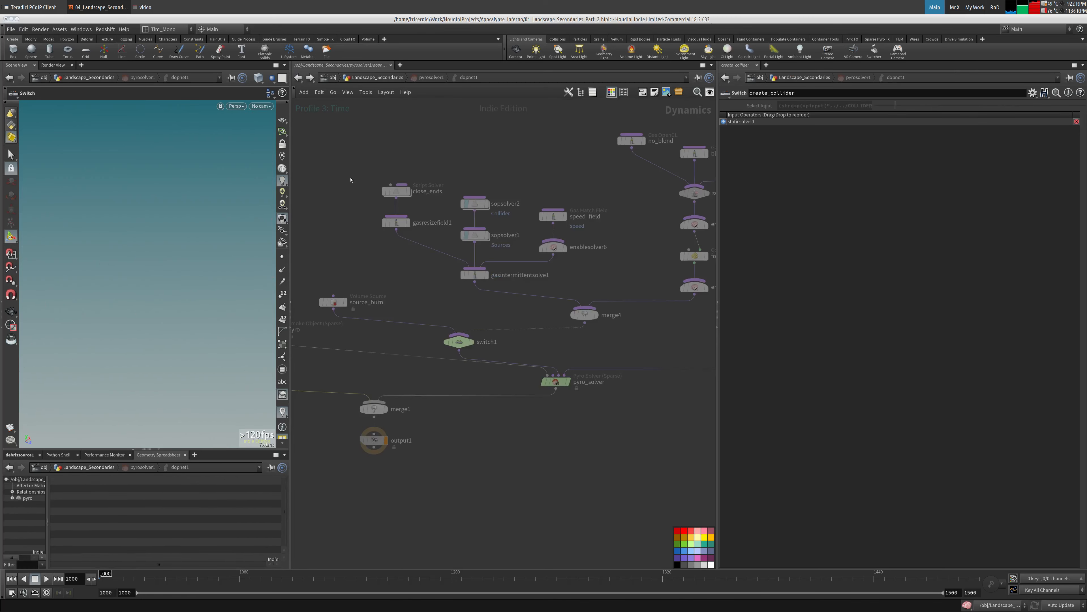
pyautogui.moveTo(569, 334); pyautogui.dragTo(339, 360, button='middle')
pyautogui.moveTo(485, 239); pyautogui.dragTo(487, 274, button='middle')
pyautogui.moveTo(546, 292); pyautogui.dragTo(406, 220, button='middle')
pyautogui.moveTo(498, 239); pyautogui.dragTo(463, 260, button='middle')
pyautogui.click(432, 286)
pyautogui.moveTo(430, 286); pyautogui.dragTo(399, 267)
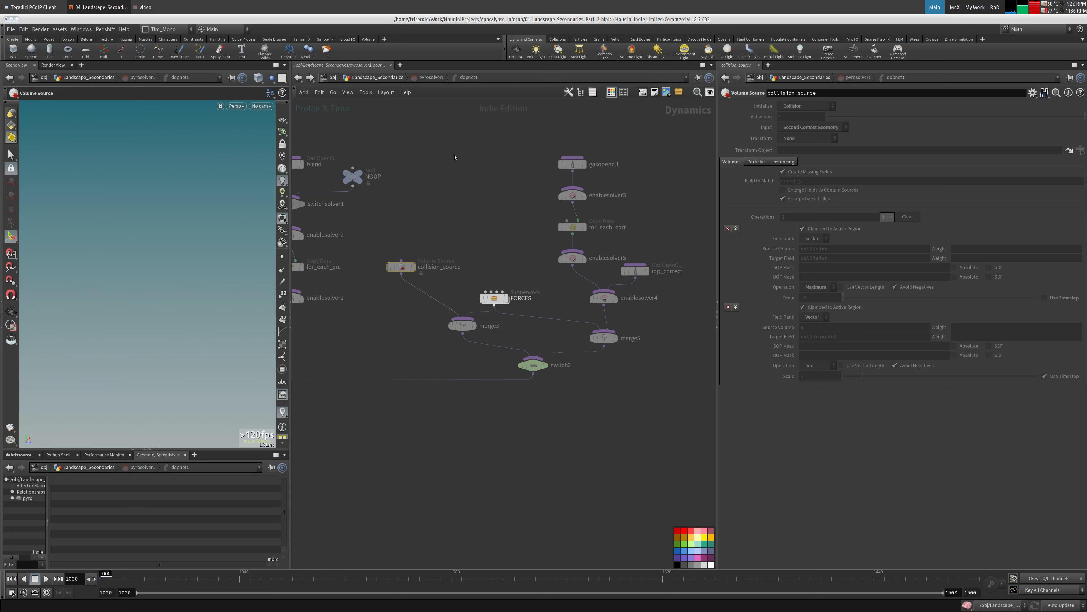
# - Return to Landscape_Secondaries, rename the velocity VDB of vdbfrompolygons1 to v, and check OUT_COLL_VDB's node info
pyautogui.click(363, 80)
pyautogui.moveTo(672, 292); pyautogui.dragTo(612, 328)
pyautogui.moveTo(368, 266); pyautogui.dragTo(444, 291, button='middle')
pyautogui.click(375, 277)
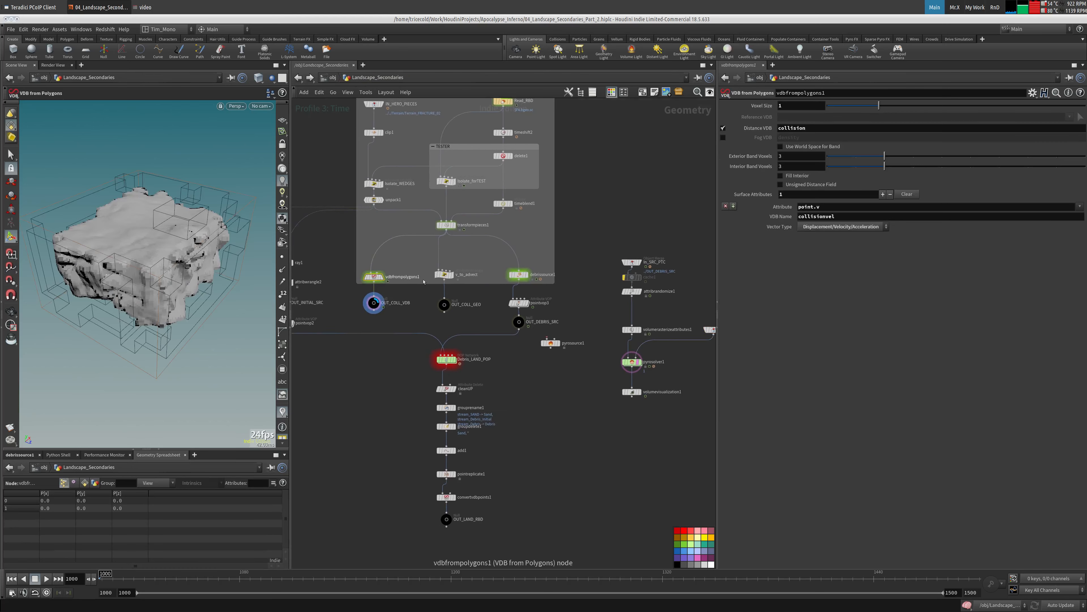
pyautogui.doubleClick(849, 216)
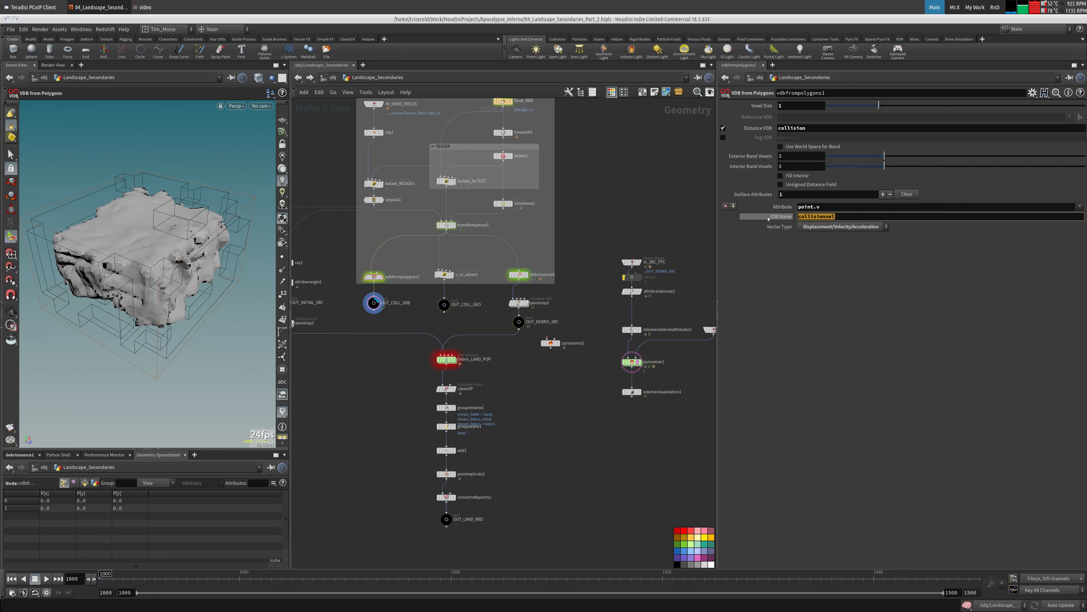
pyautogui.write('v')
pyautogui.press('Return')
pyautogui.middleClick(374, 302)
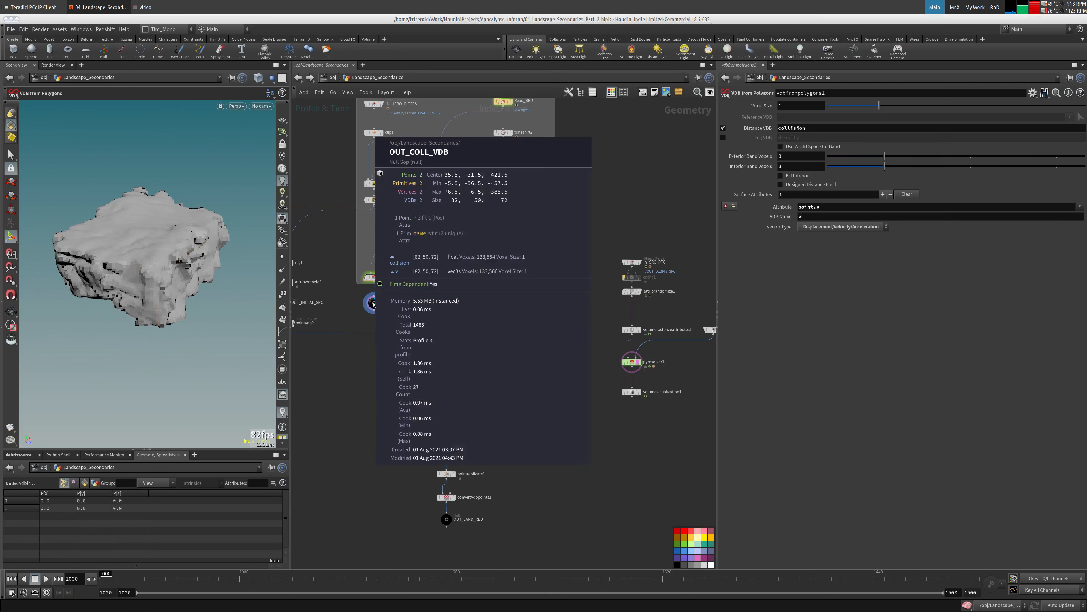
pyautogui.moveTo(396, 274); pyautogui.dragTo(402, 279, button='middle')
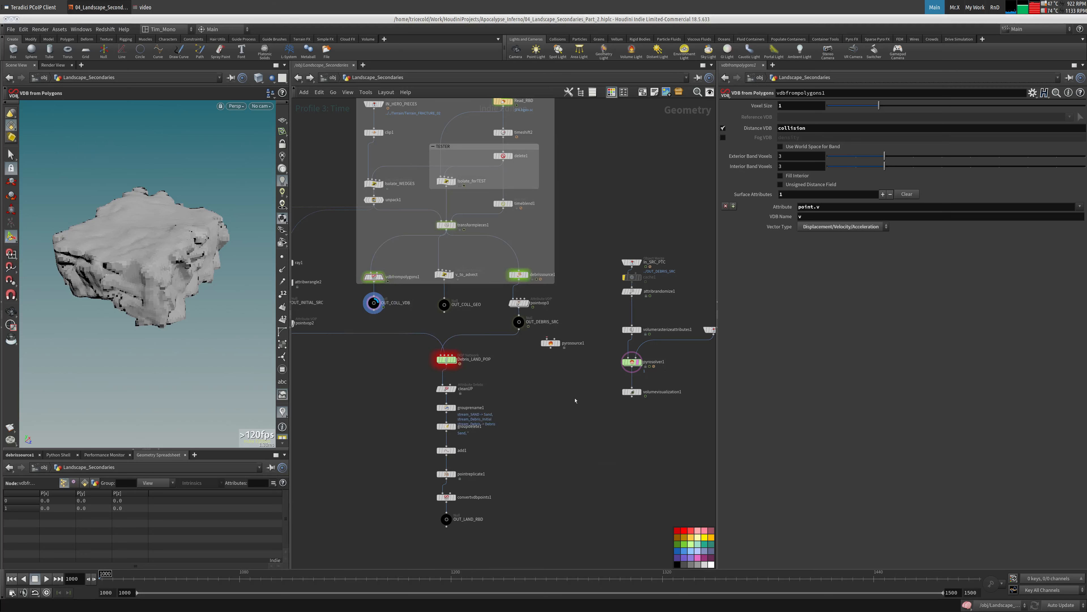
# - Display pyrosolver1, play the smoke simulation, and go back to the first frame
pyautogui.moveTo(546, 392); pyautogui.dragTo(413, 381, button='middle')
pyautogui.scroll(4, 414, 380)
pyautogui.moveTo(488, 341); pyautogui.dragTo(437, 360, button='middle')
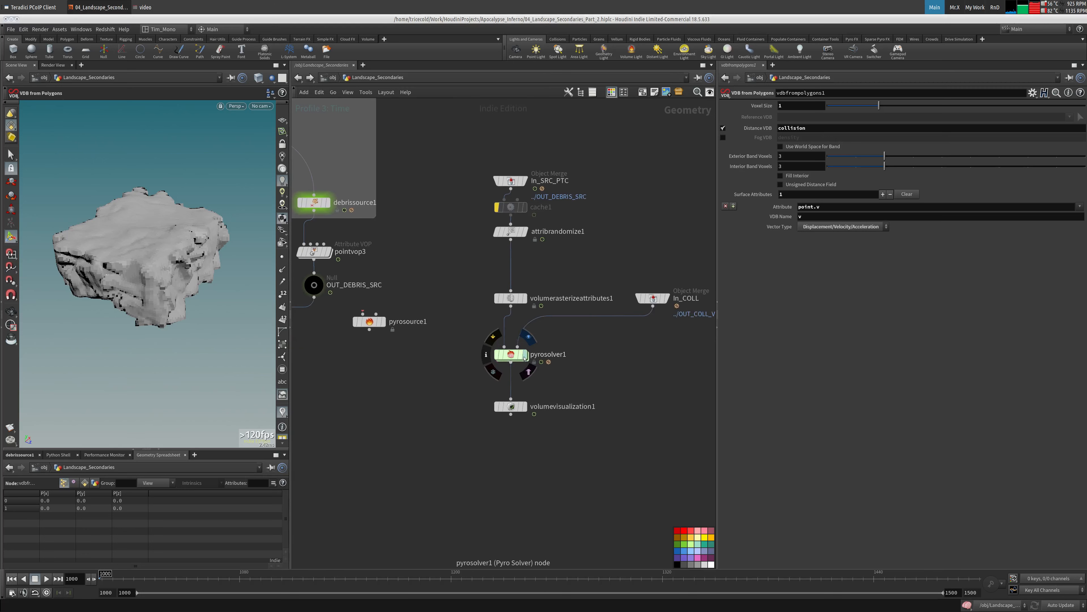
pyautogui.click(527, 356)
pyautogui.click(46, 579)
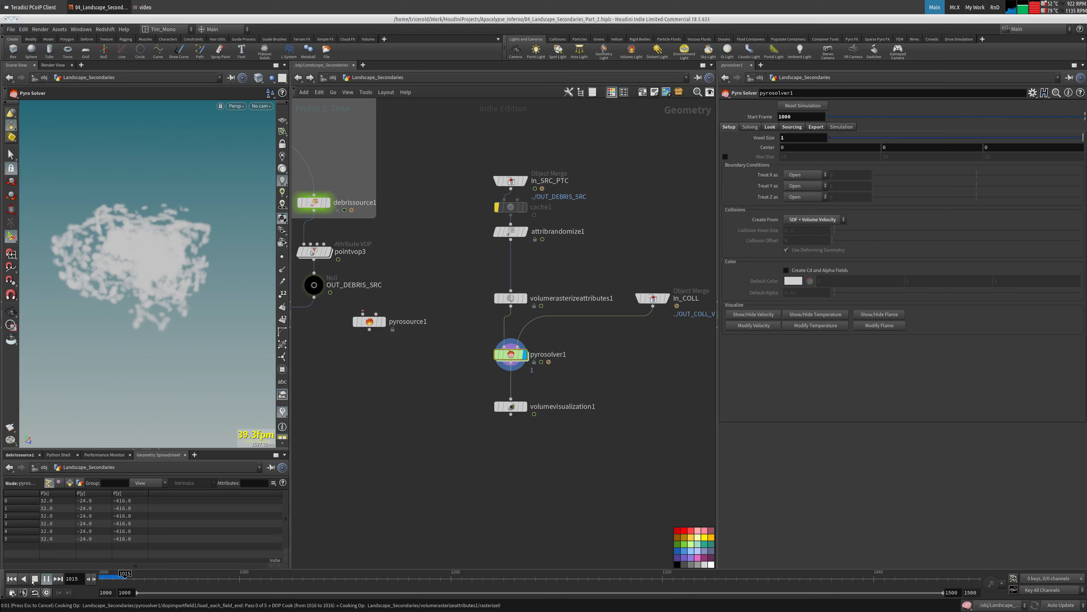
pyautogui.click(15, 580)
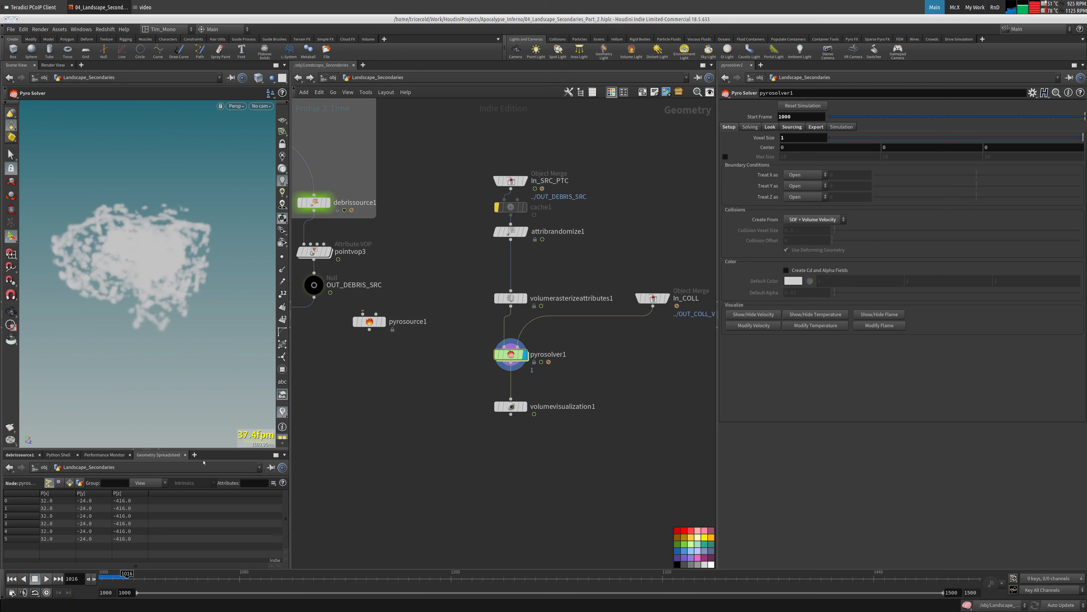
pyautogui.hotkey('ctrl', 'Up')
# - Display the volumevisualization1 node
pyautogui.click(525, 406)
pyautogui.click(511, 407)
pyautogui.moveTo(577, 384); pyautogui.dragTo(552, 406, button='middle')
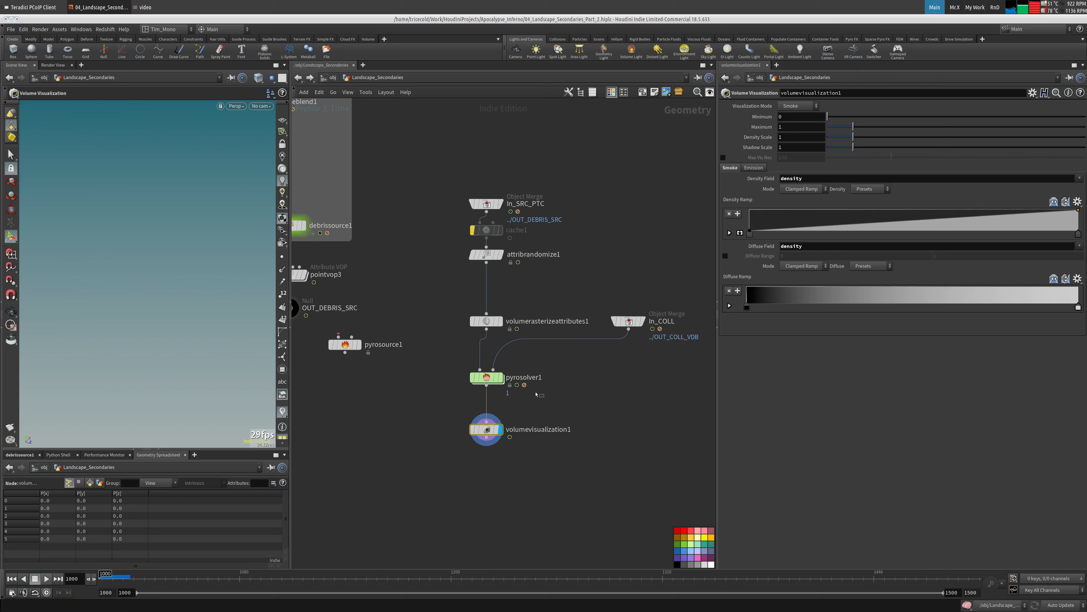
# - Go through pyrosolver1's advanced solving settings and turn off Enable Sparse Solving
pyautogui.click(491, 378)
pyautogui.click(840, 127)
pyautogui.click(792, 127)
pyautogui.click(767, 127)
pyautogui.click(750, 127)
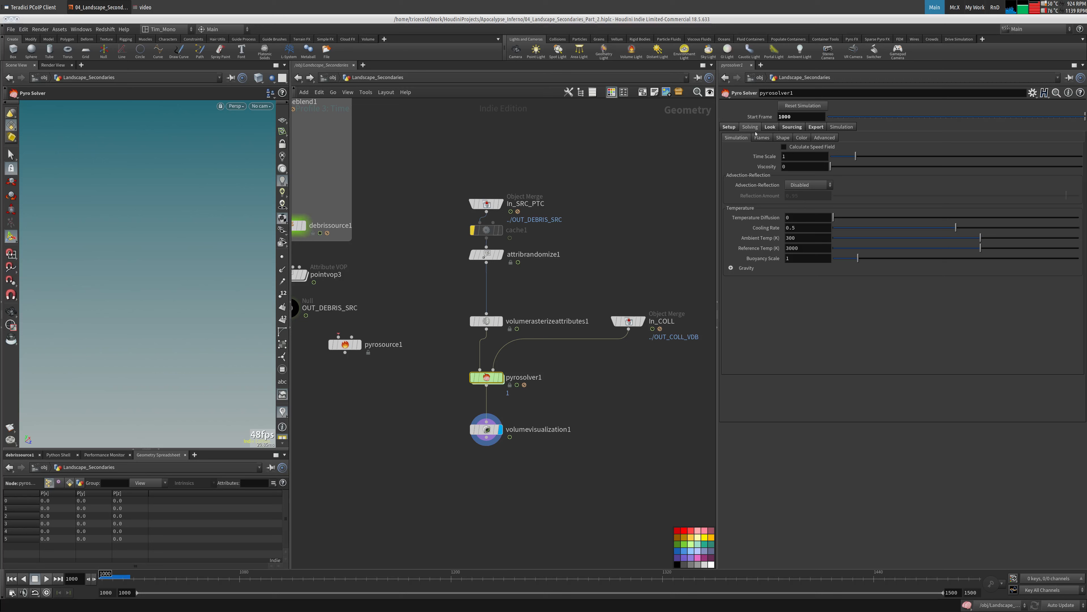
pyautogui.click(823, 138)
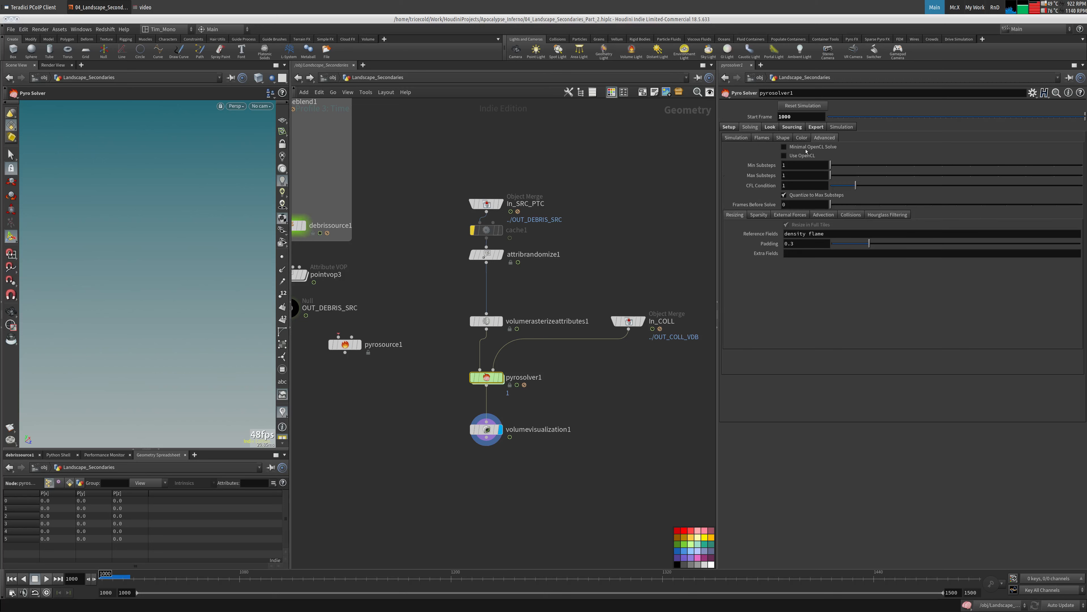
pyautogui.click(758, 215)
pyautogui.click(791, 215)
pyautogui.click(822, 216)
pyautogui.click(848, 217)
pyautogui.click(869, 217)
pyautogui.click(758, 215)
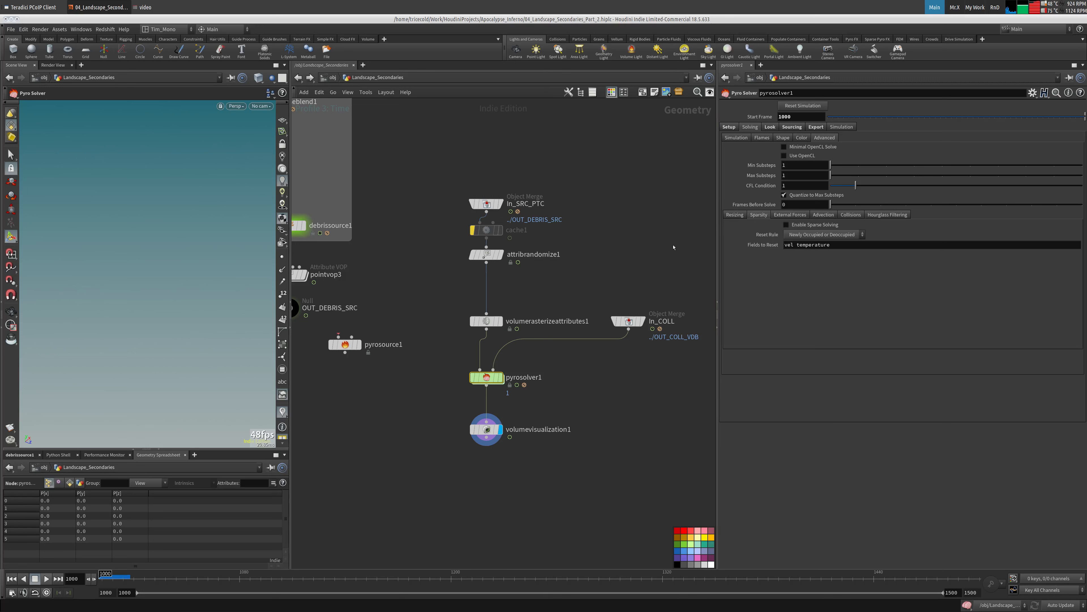
# - Enable the Max Size limit in the setup of pyrosolver1
pyautogui.click(730, 127)
pyautogui.click(726, 156)
pyautogui.scroll(-5, 622, 200)
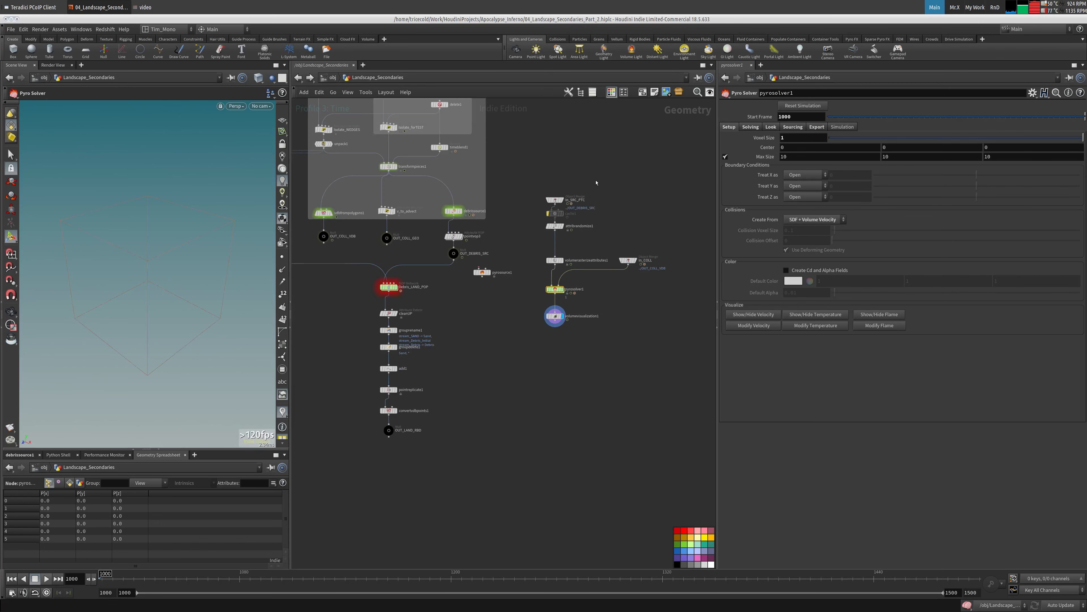
# - View the source points of In_SRC_PTC and the collision volume of In_COLL
pyautogui.click(571, 198)
pyautogui.click(557, 199)
pyautogui.click(629, 260)
pyautogui.moveTo(604, 319); pyautogui.dragTo(563, 347, button='middle')
pyautogui.press('Tab')
pyautogui.write('tr')
pyautogui.press('Down')
pyautogui.press('Down')
pyautogui.press('Down')
pyautogui.press('Down')
pyautogui.press('Escape')
# - Add a Box node bounding the In_COLL volume, display it, and bring up pyrosolver1's setup parameters
pyautogui.press('Tab')
pyautogui.write('bo')
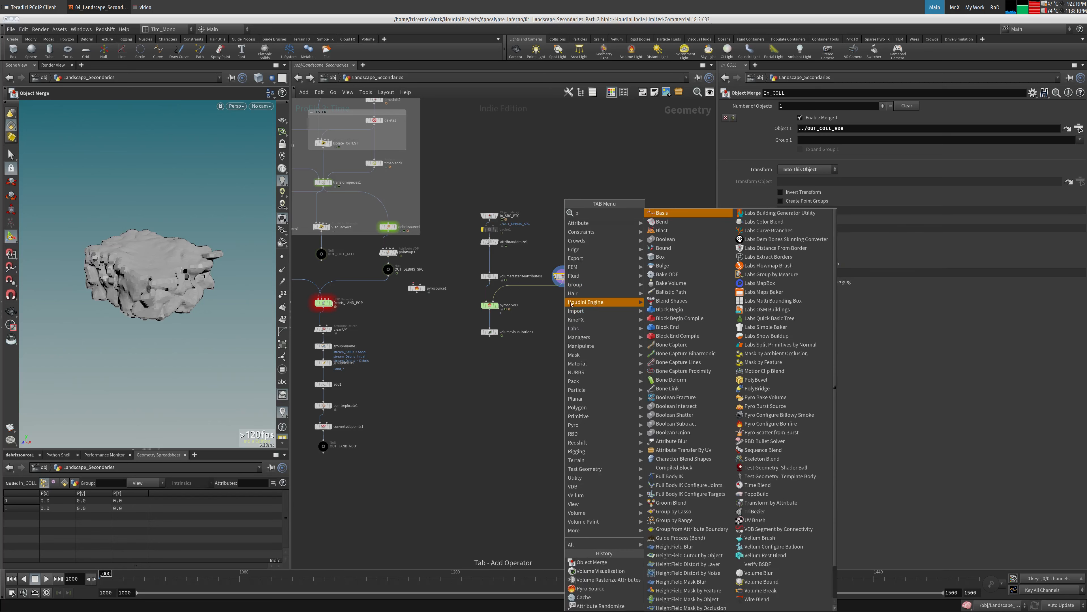
pyautogui.click(686, 232)
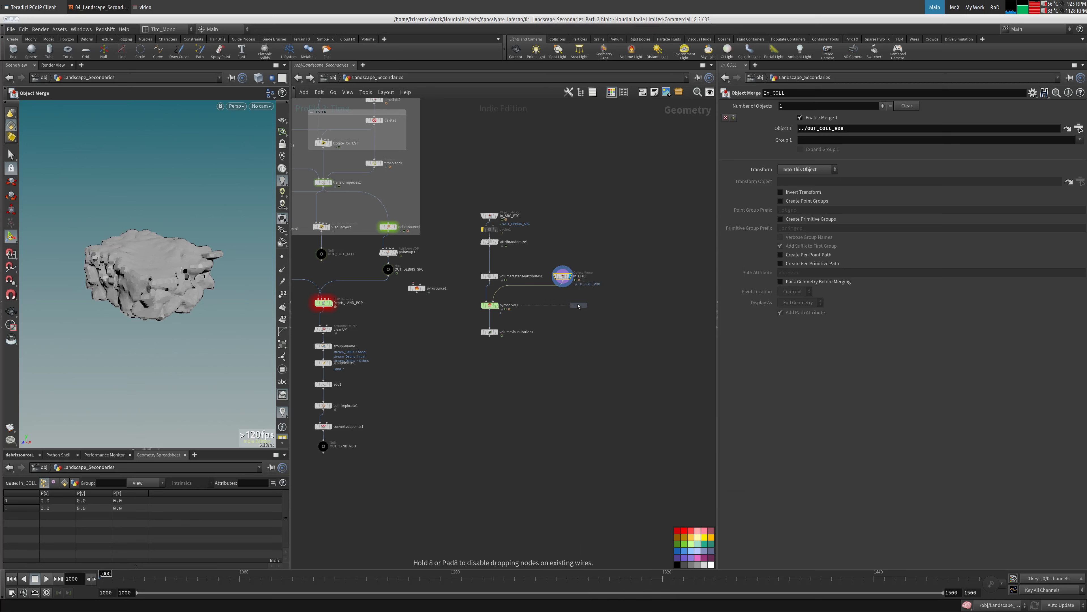
pyautogui.click(563, 305)
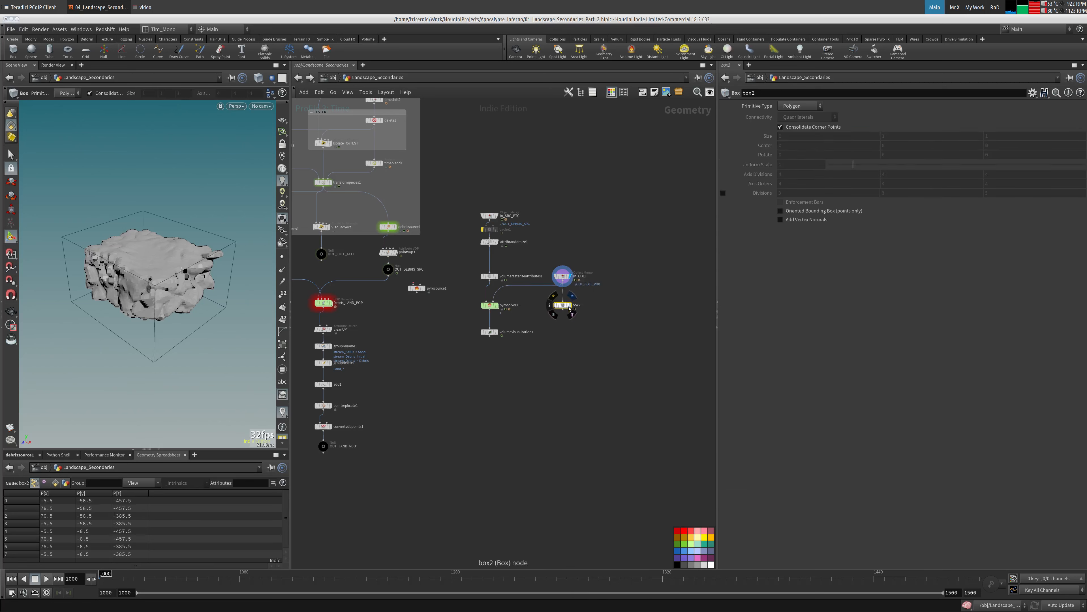
pyautogui.click(570, 306)
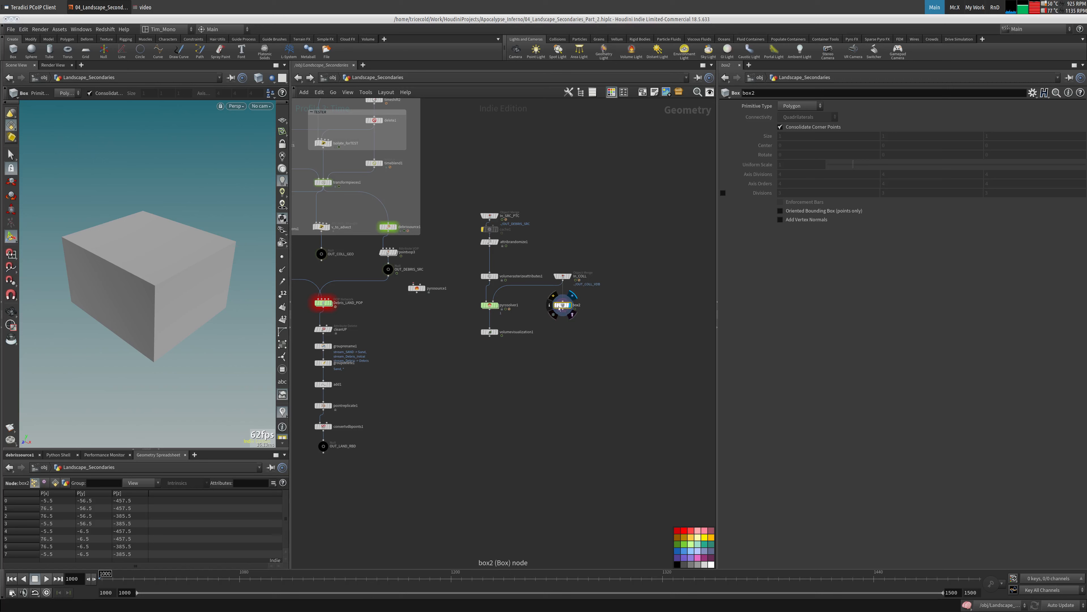
pyautogui.click(516, 304)
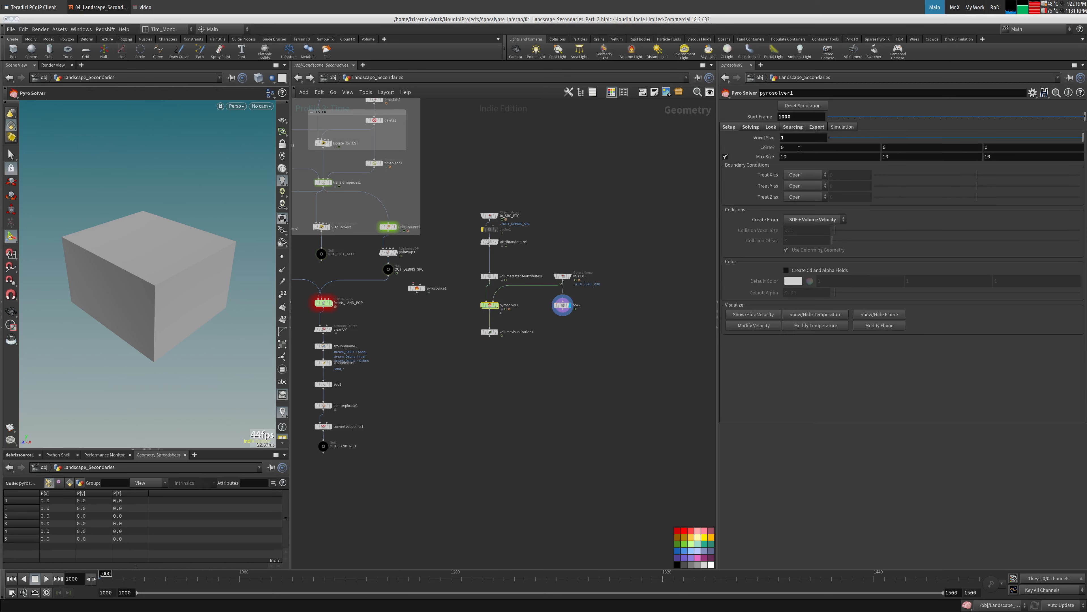
# - Move In_COLL and box2 further away from the solver branch and add a Null node below box2
pyautogui.write('centroid(')
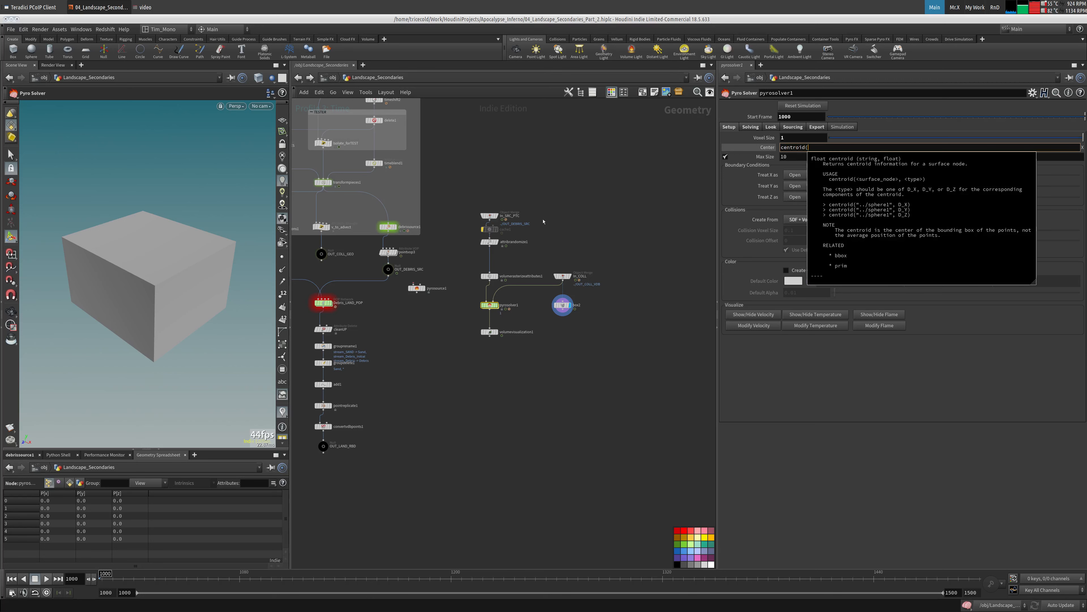
pyautogui.moveTo(618, 249); pyautogui.dragTo(542, 324)
pyautogui.moveTo(563, 277); pyautogui.dragTo(581, 242)
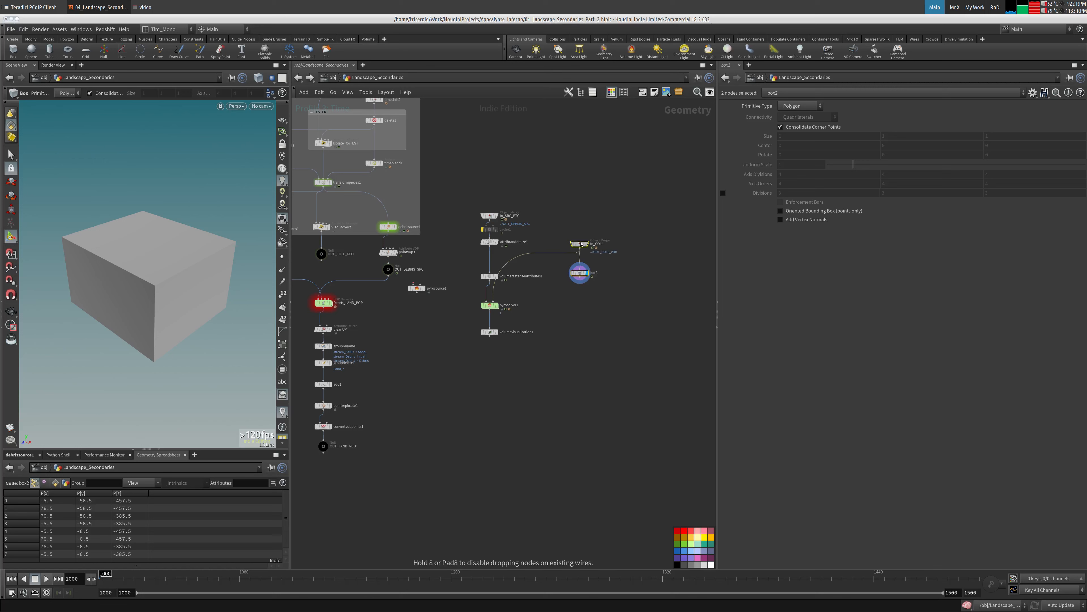
pyautogui.scroll(4, 556, 278)
pyautogui.press('Tab')
pyautogui.write('null')
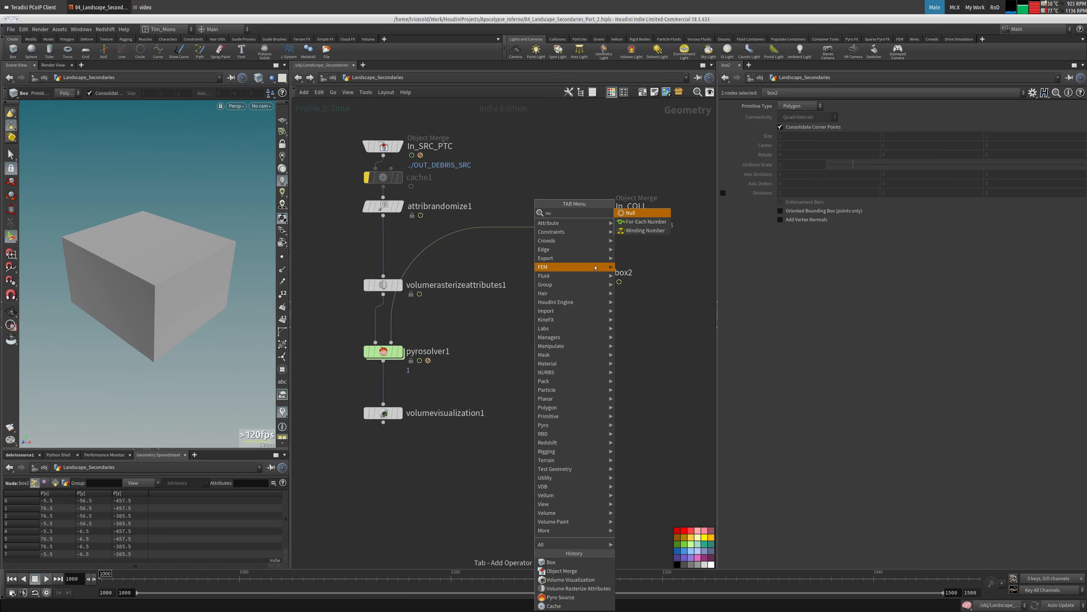
pyautogui.press('Return')
pyautogui.click(602, 299)
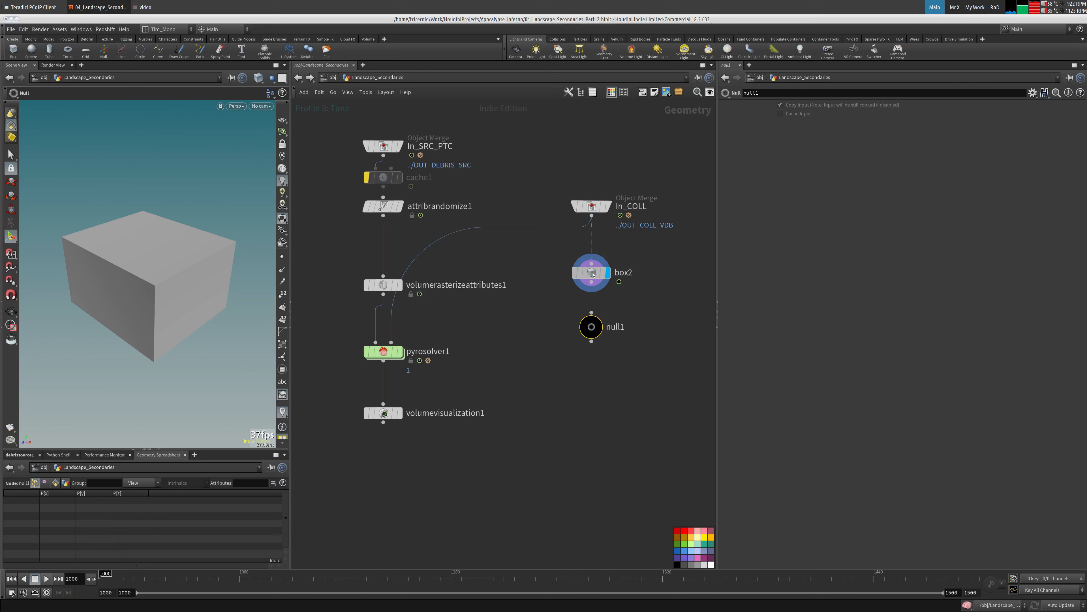
# - Insert a Time Shift node between In_COLL and box2
pyautogui.press('Tab')
pyautogui.write('tr')
pyautogui.click(699, 233)
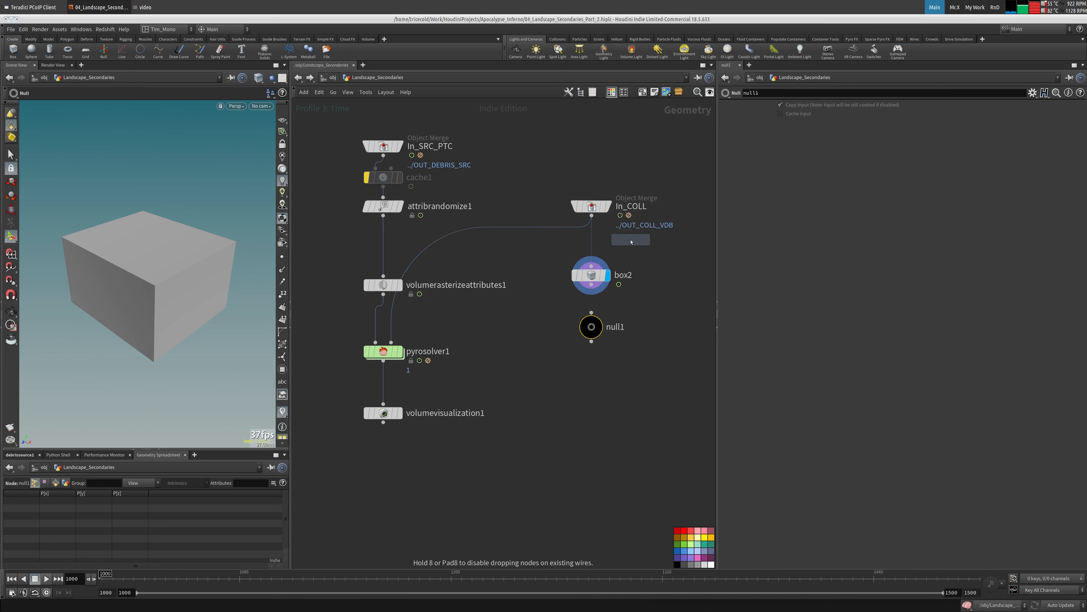
pyautogui.press('Escape')
pyautogui.press('Tab')
pyautogui.write('times')
pyautogui.click(711, 213)
pyautogui.click(592, 244)
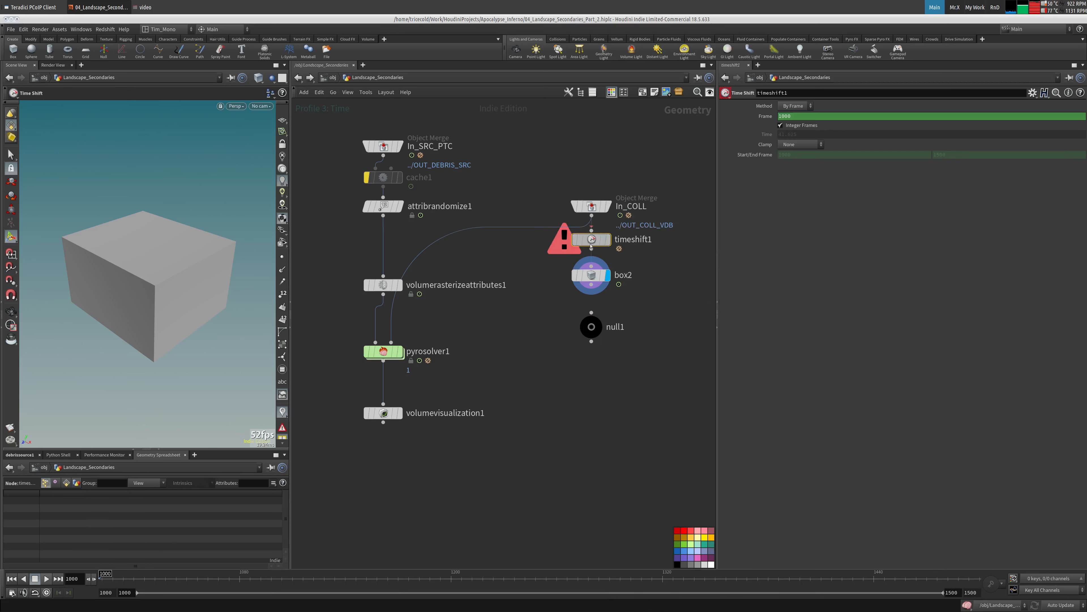
# - Remove the animated frame expression from timeshift1 and set its frame to 1050
pyautogui.rightClick(765, 116)
pyautogui.click(770, 215)
pyautogui.moveTo(757, 116); pyautogui.dragTo(880, 109, button='middle')
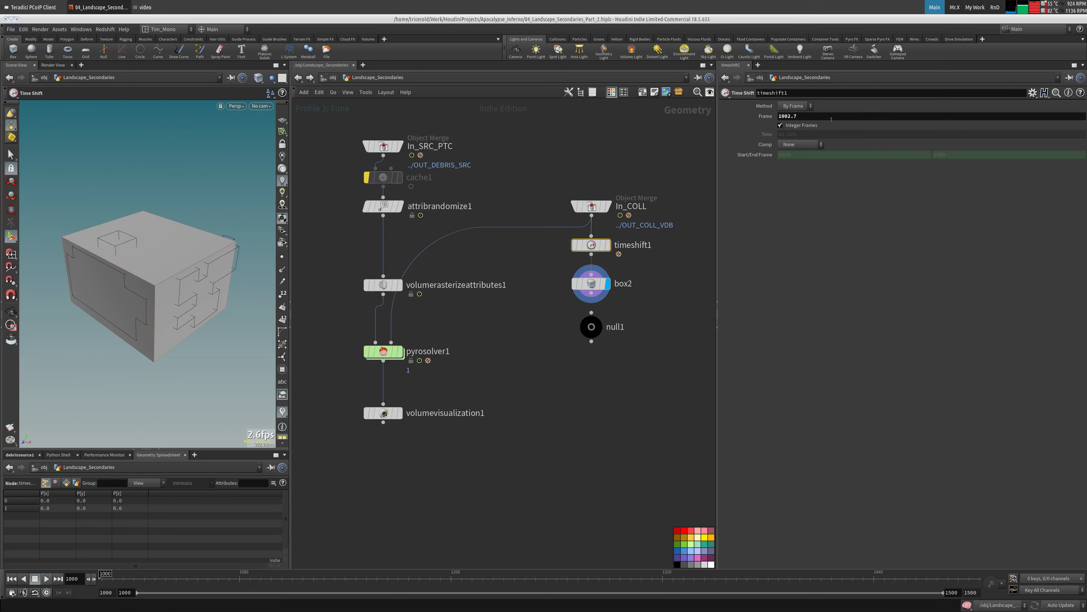
pyautogui.write('10')
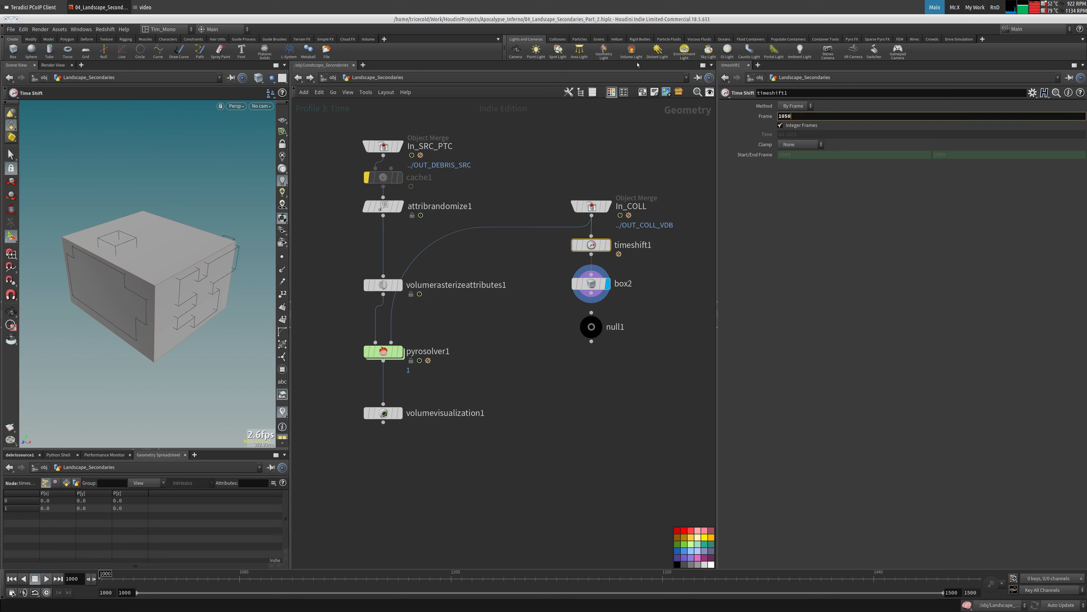
pyautogui.press('Return')
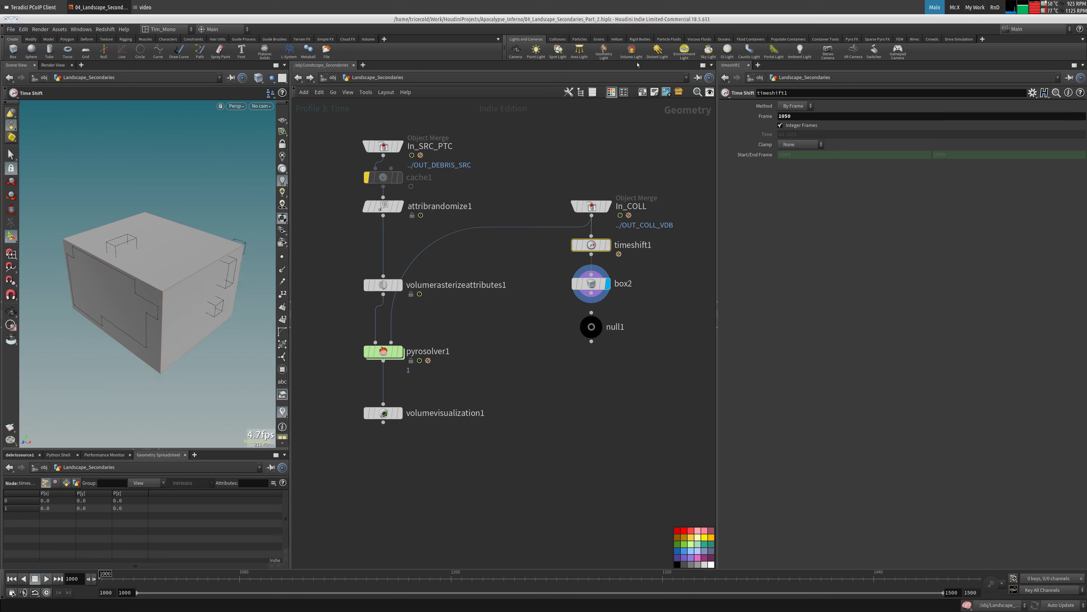
# - Display timeshift1's collision volume, try frame 1100, and set the frame to 1150
pyautogui.click(608, 245)
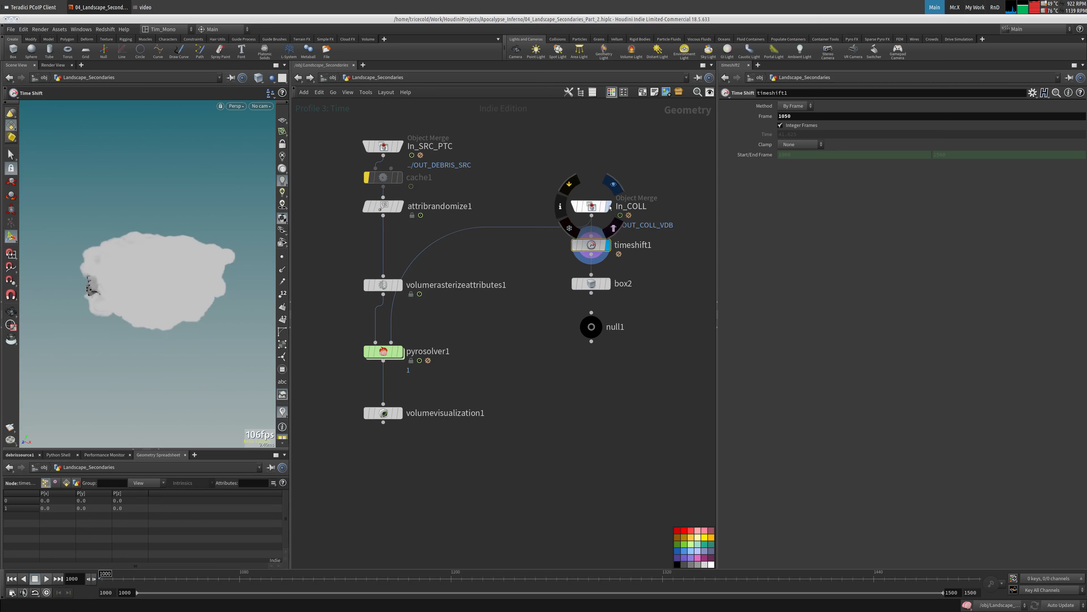
pyautogui.click(592, 207)
pyautogui.click(590, 246)
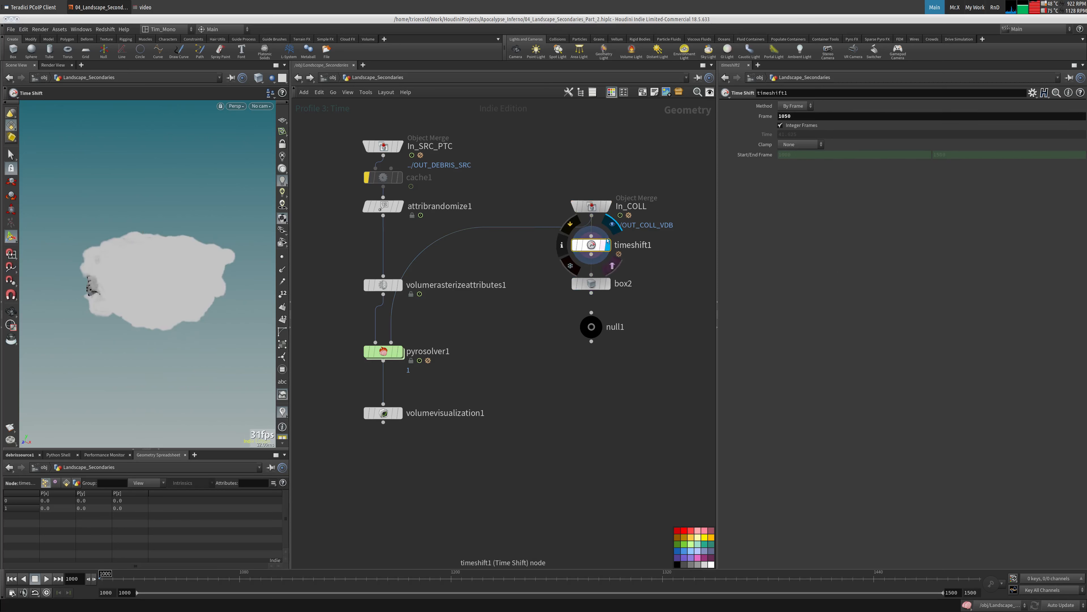
pyautogui.write('1100')
pyautogui.press('Return')
pyautogui.keyDown('alt'); pyautogui.moveTo(126, 246); pyautogui.dragTo(148, 263); pyautogui.keyUp('alt')
pyautogui.moveTo(797, 117); pyautogui.dragTo(678, 75)
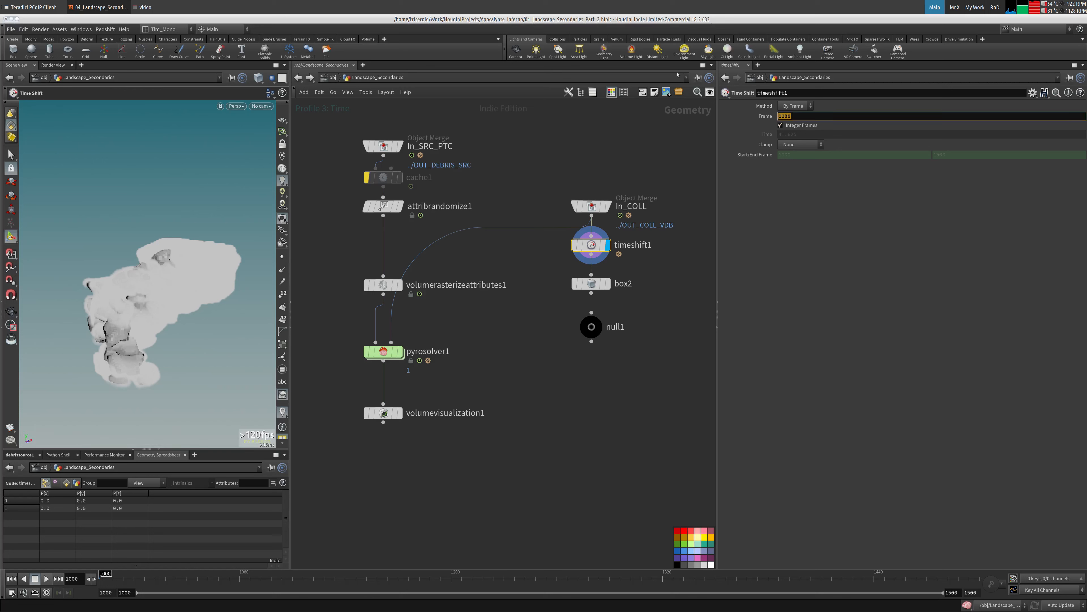
pyautogui.write('1150')
pyautogui.press('Return')
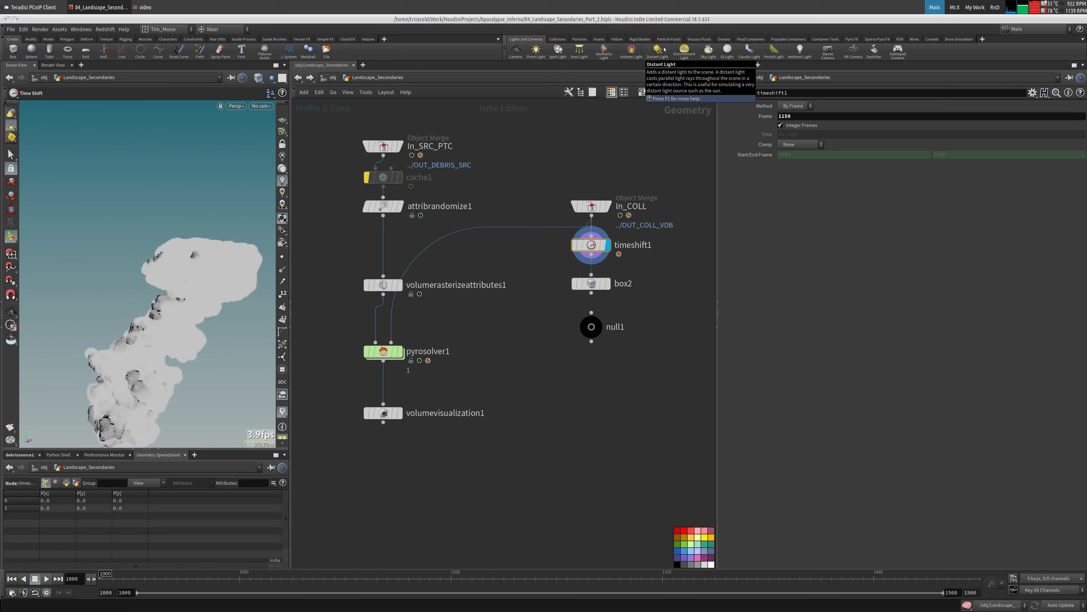
# - Display box2, connect it to the Null node, and rename the Null OUT_MAX_BB
pyautogui.click(591, 284)
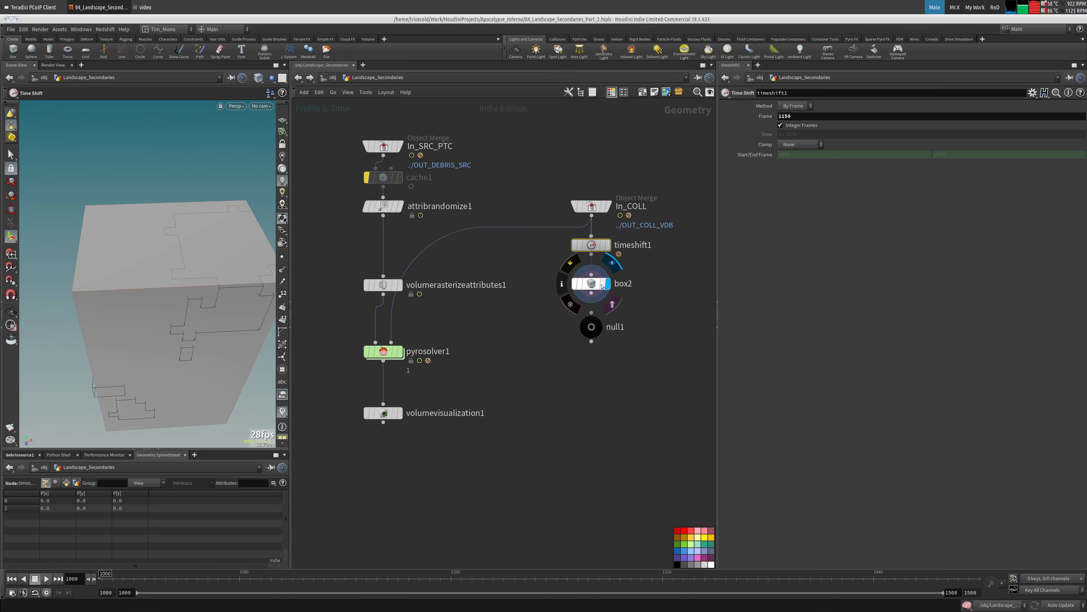
pyautogui.moveTo(591, 315)
pyautogui.moveTo(591, 314); pyautogui.dragTo(591, 293)
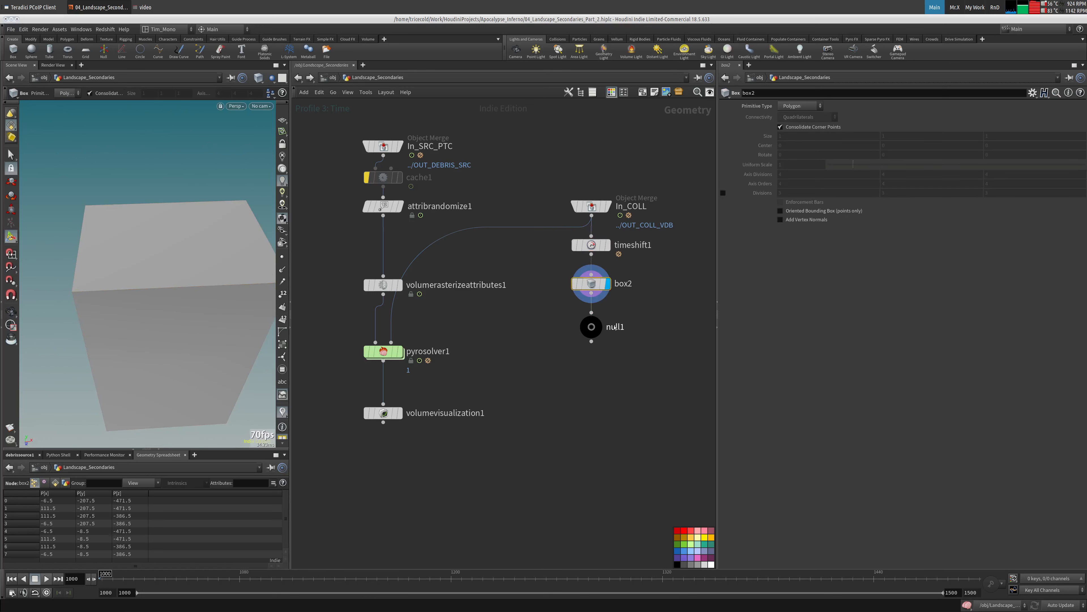
pyautogui.click(612, 327)
pyautogui.write('OUT_')
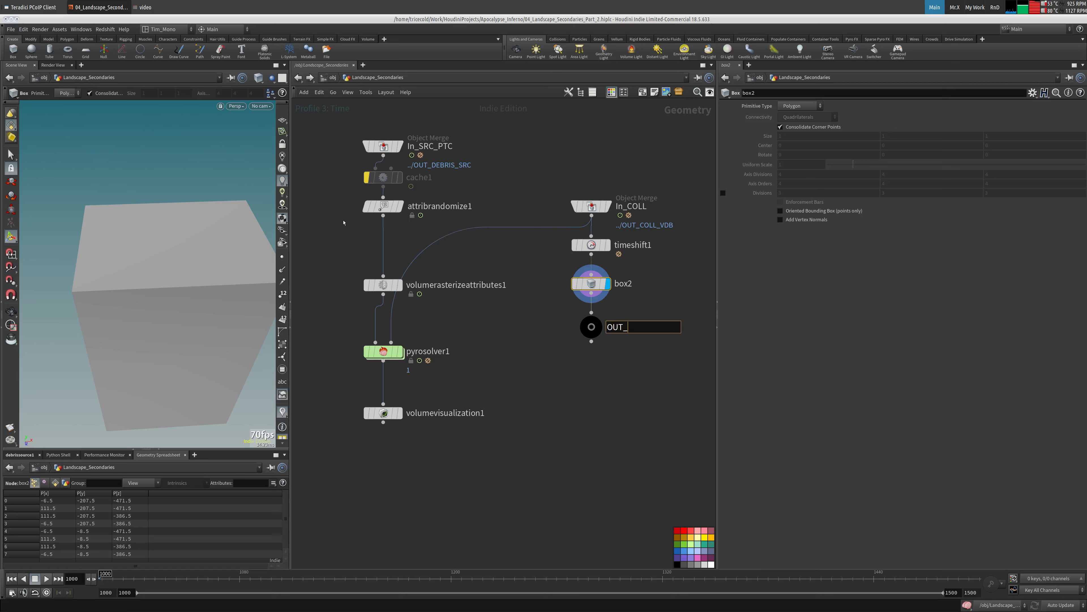
pyautogui.write('MAX_BB')
# - Set pyrosolver1's Center X to the expression centroid("../OUT_MAX_BB/",D_X)
pyautogui.click(386, 349)
pyautogui.click(828, 148)
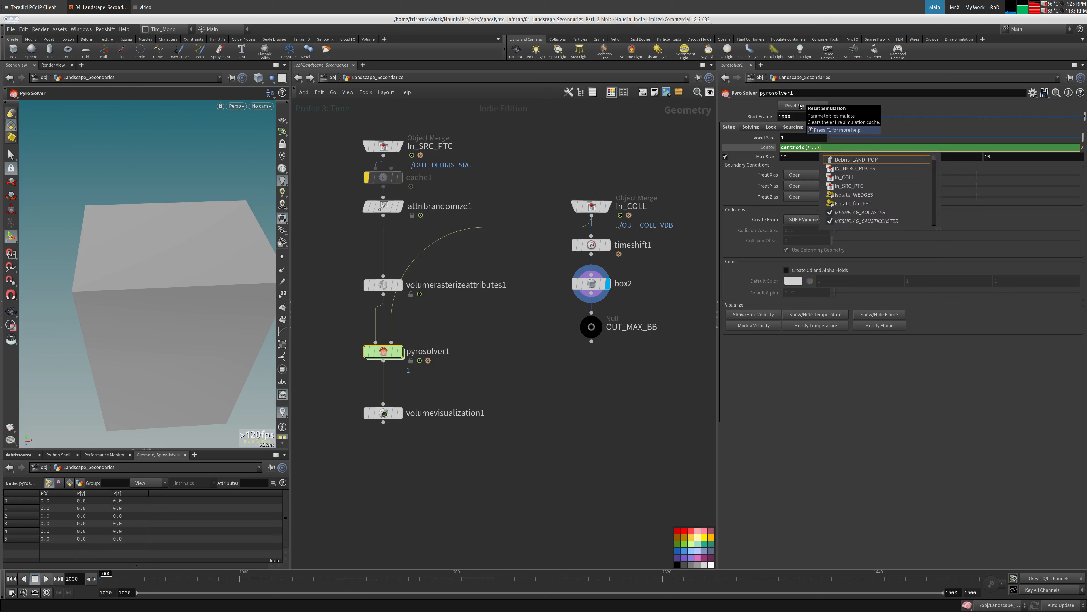
pyautogui.write('OU')
pyautogui.press('Down')
pyautogui.press('Down')
pyautogui.press('Down')
pyautogui.press('Down')
pyautogui.press('Down')
pyautogui.press('Down')
pyautogui.press('Return')
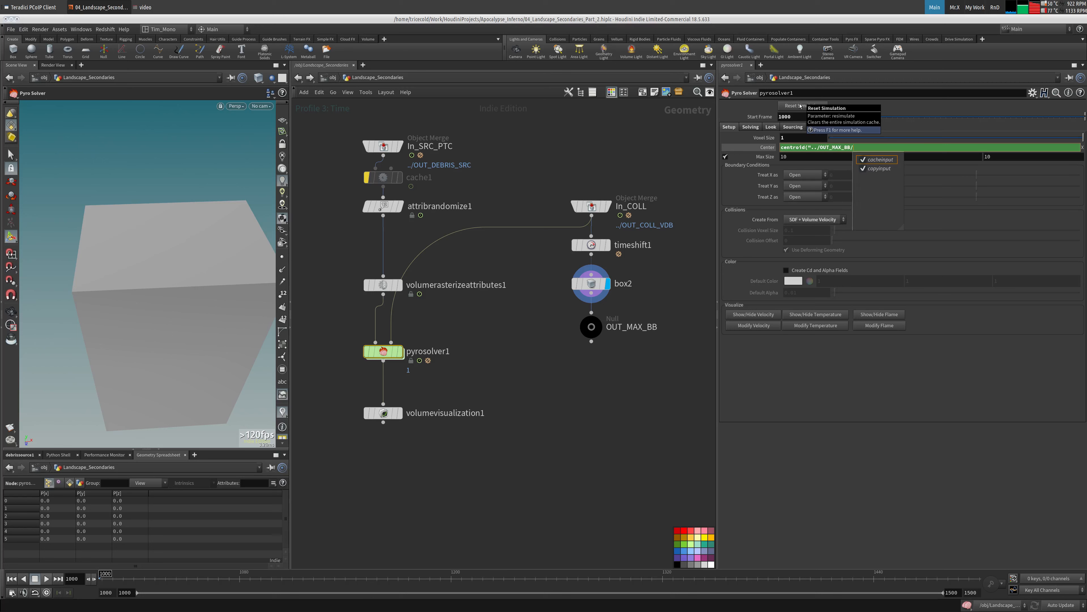
pyautogui.write('",D')
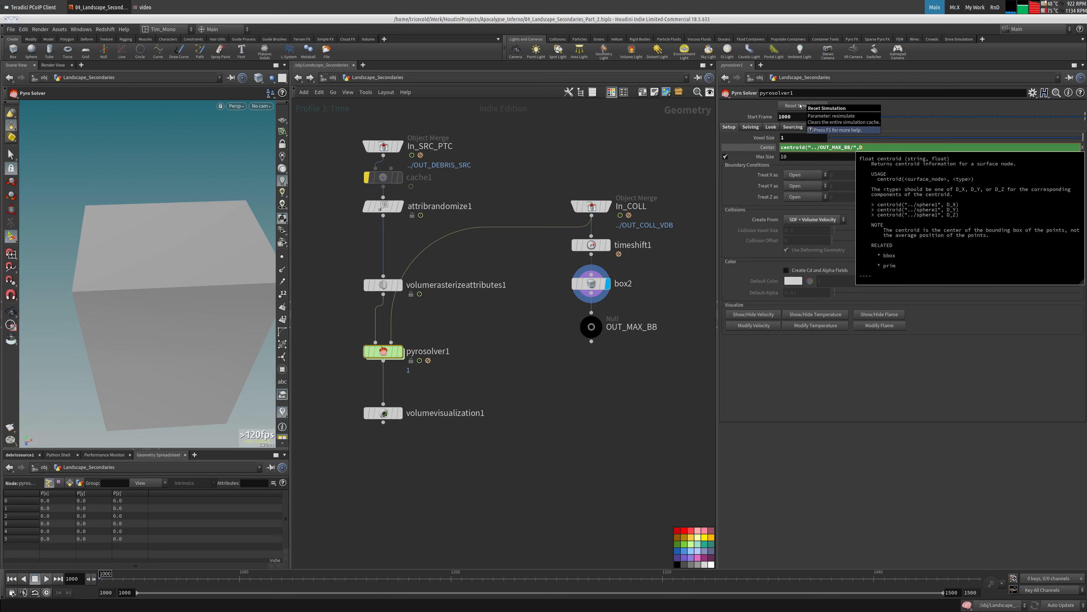
pyautogui.write('_X)')
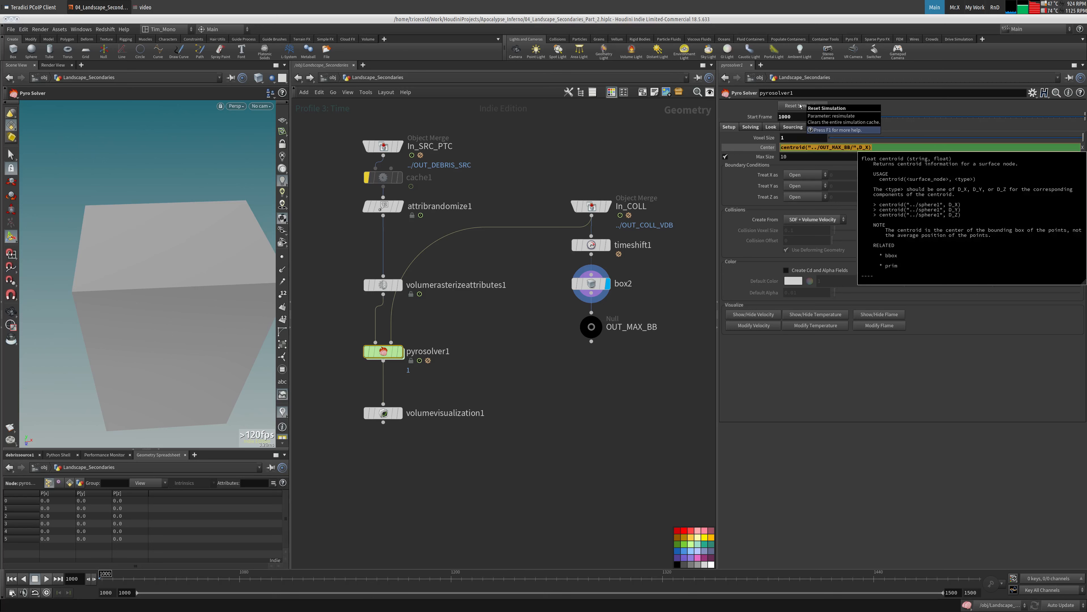
pyautogui.press('Return')
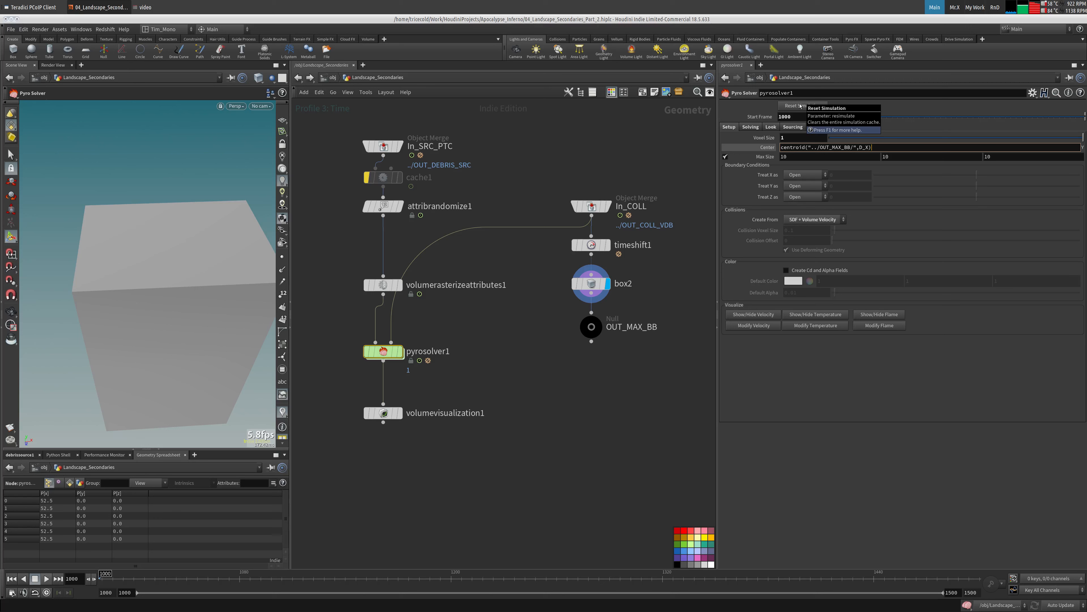
# - Copy the centroid expression into pyrosolver1's Center Y and Z, using D_Y and D_Z as the types
pyautogui.write('Y')
pyautogui.press('Tab')
pyautogui.write('centroid("../OUT_MAX_BB/",D_X)')
pyautogui.write('Z')
pyautogui.press('Tab')
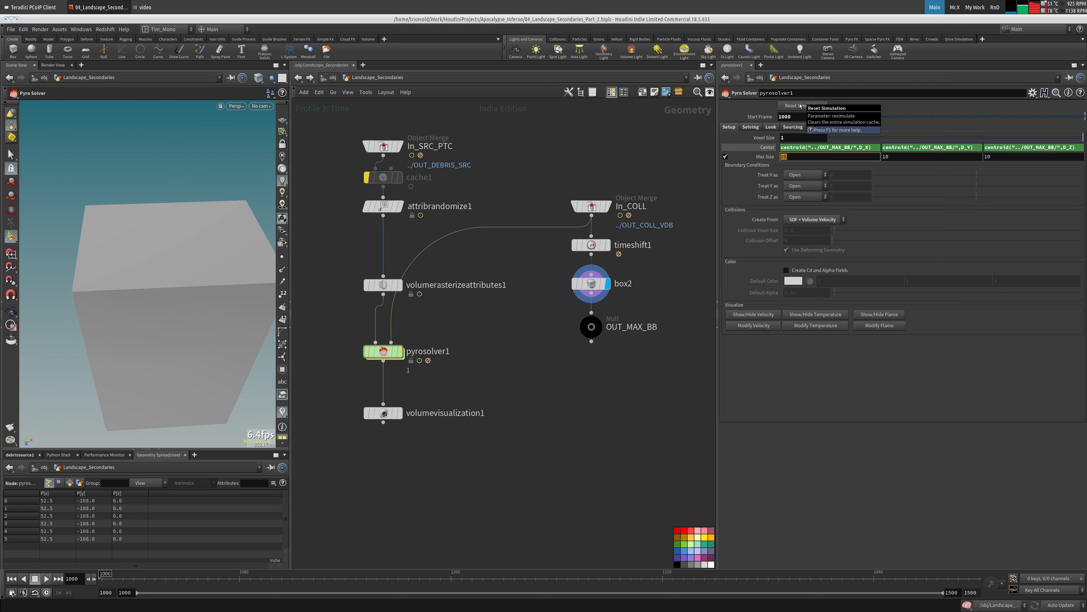
pyautogui.click(855, 148)
pyautogui.click(818, 168)
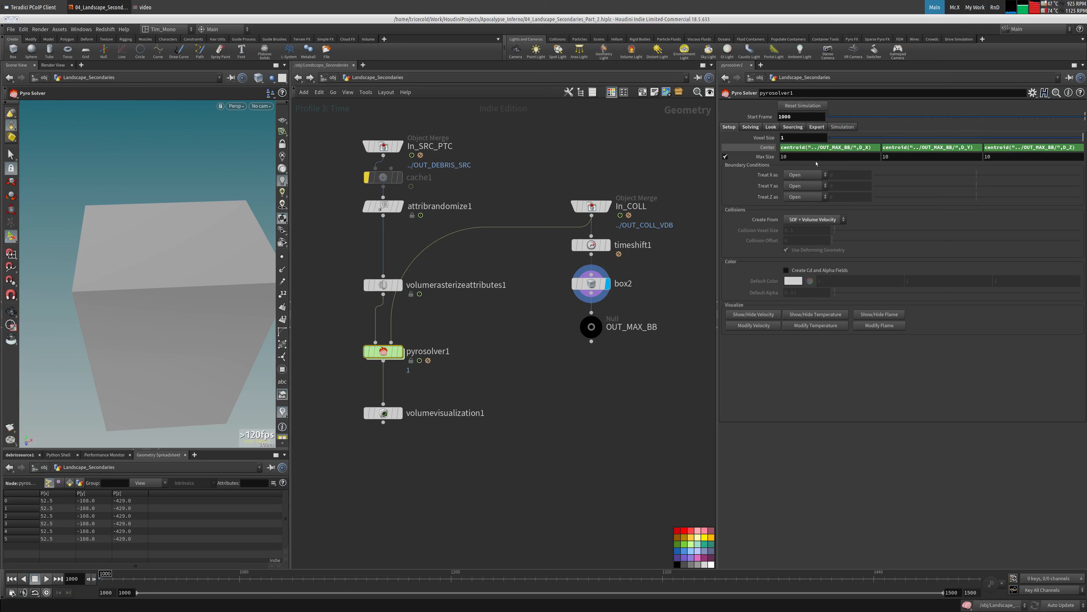
# - Set pyrosolver1's Max Size X to the expression bbox("../OUT_MAX_BB/",D_XSIZE)
pyautogui.click(800, 157)
pyautogui.write('bb')
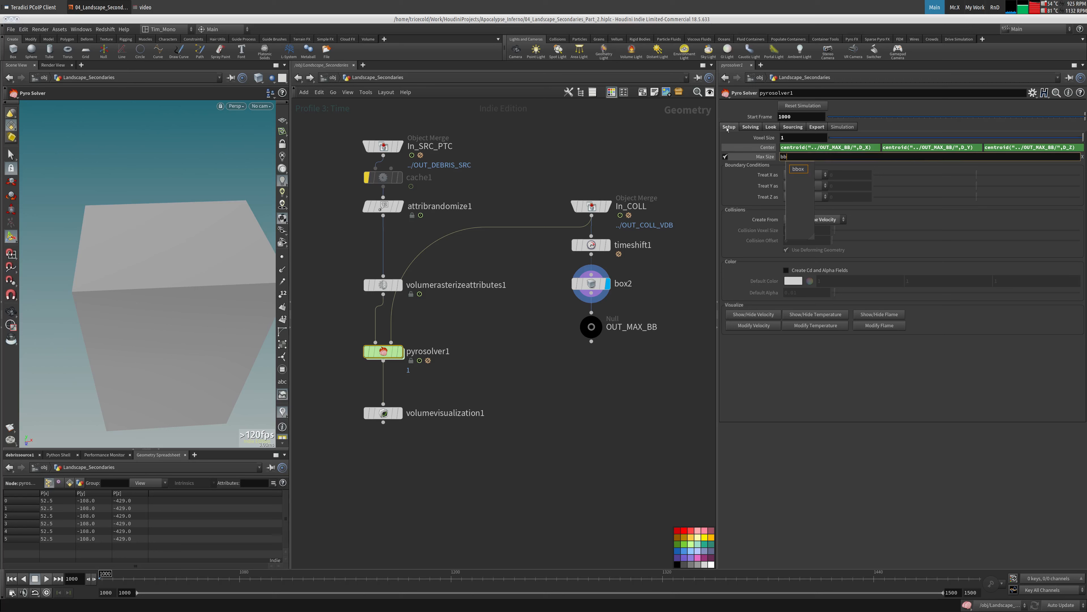
pyautogui.write('ox(')
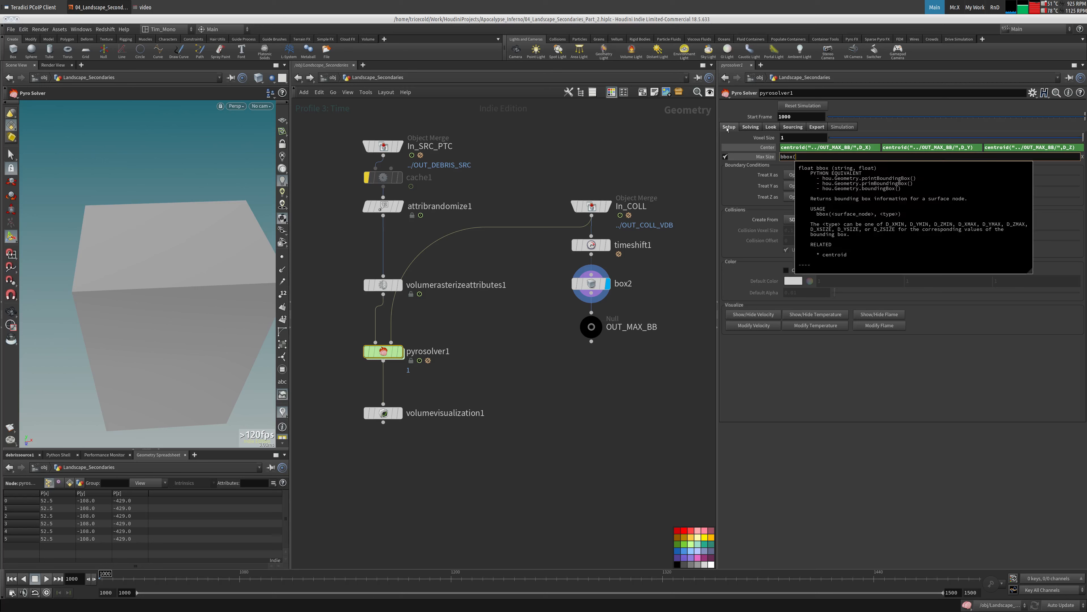
pyautogui.write('"../')
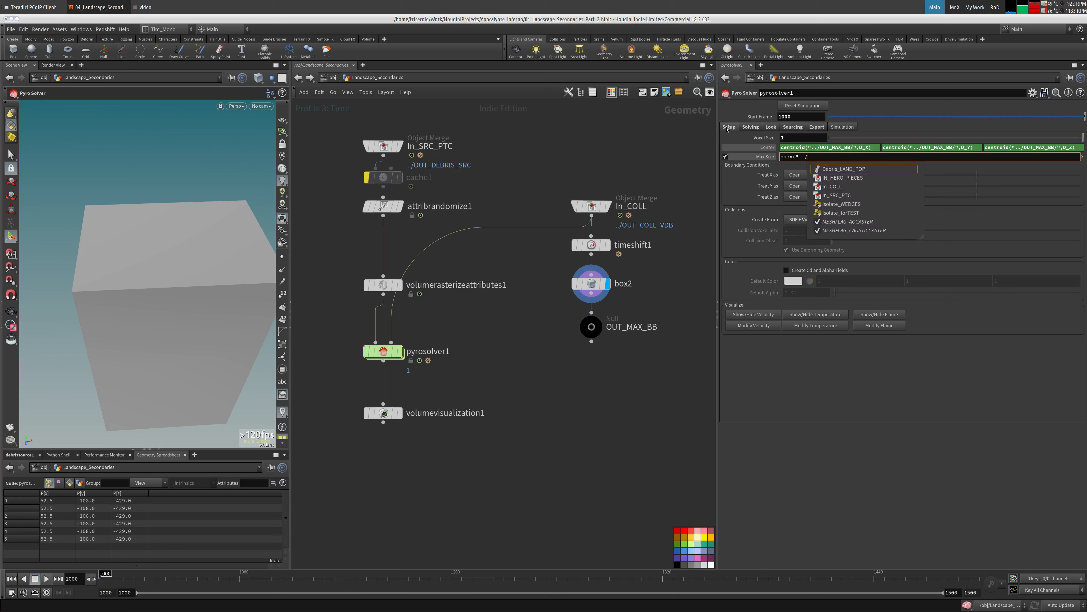
pyautogui.press('Down')
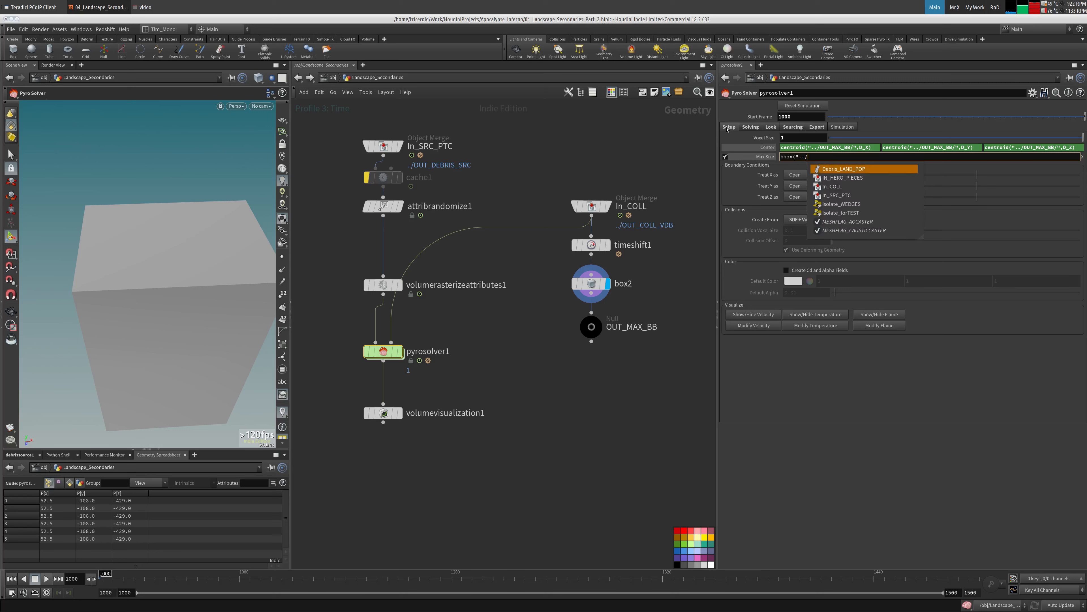
pyautogui.write('O')
pyautogui.press('Down')
pyautogui.press('Down')
pyautogui.press('Down')
pyautogui.press('Down')
pyautogui.press('Down')
pyautogui.press('Down')
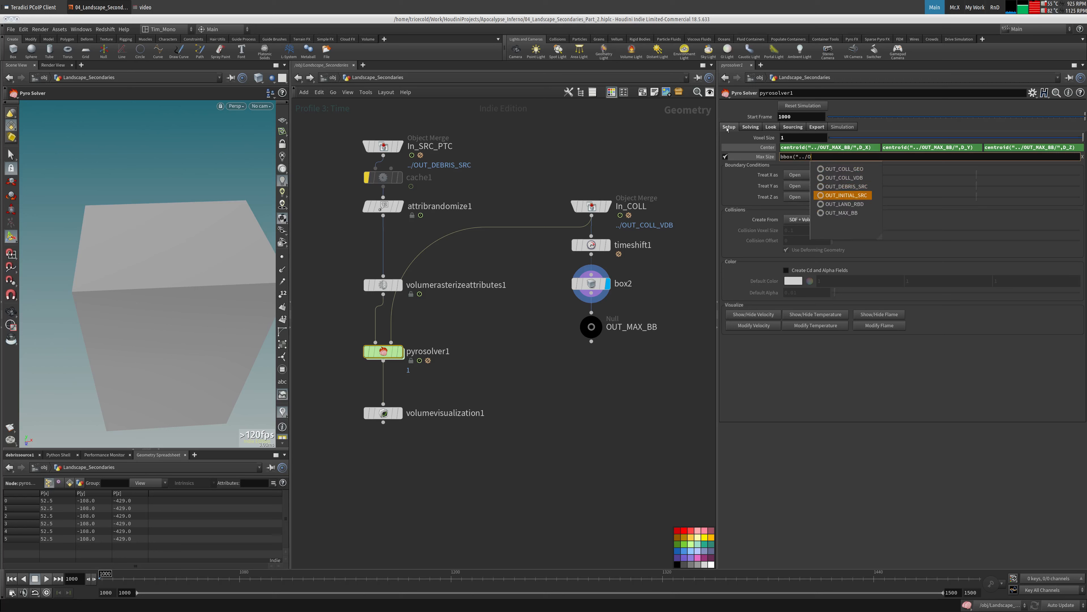
pyautogui.press('Return')
pyautogui.write(',')
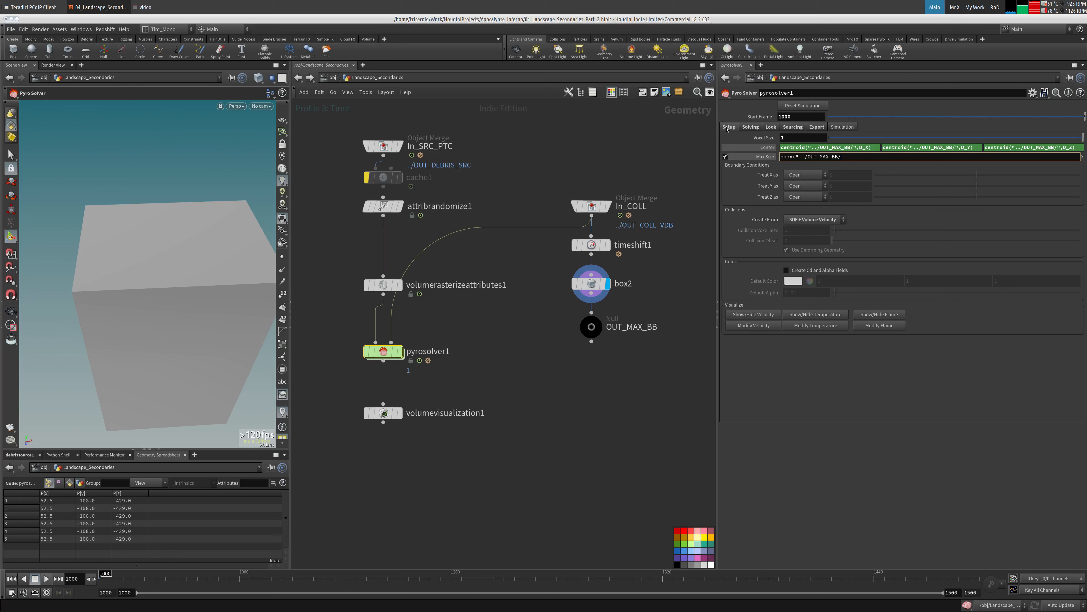
pyautogui.write(',D_XSIZE')
# - Copy the bbox expression into pyrosolver1's Max Size Y and Z, using D_YSIZE and D_ZSIZE
pyautogui.press('Tab')
pyautogui.write('bbox("../OUT_MAX_BB/",D_XSIZE)')
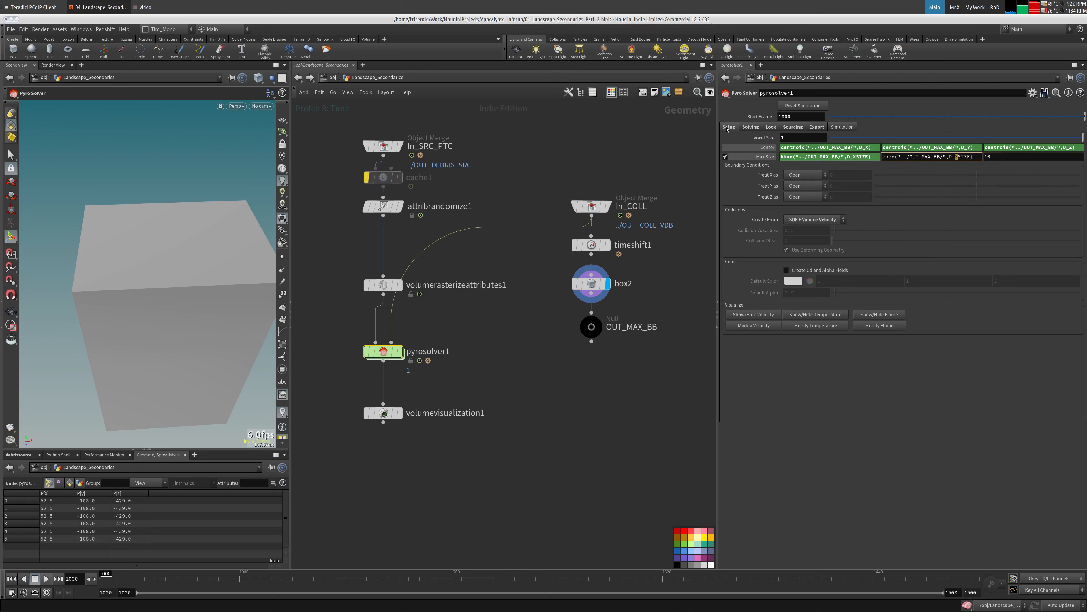
pyautogui.press('Tab')
pyautogui.write('bbox("../OUT_MAX_BB/",D_XSIZE)')
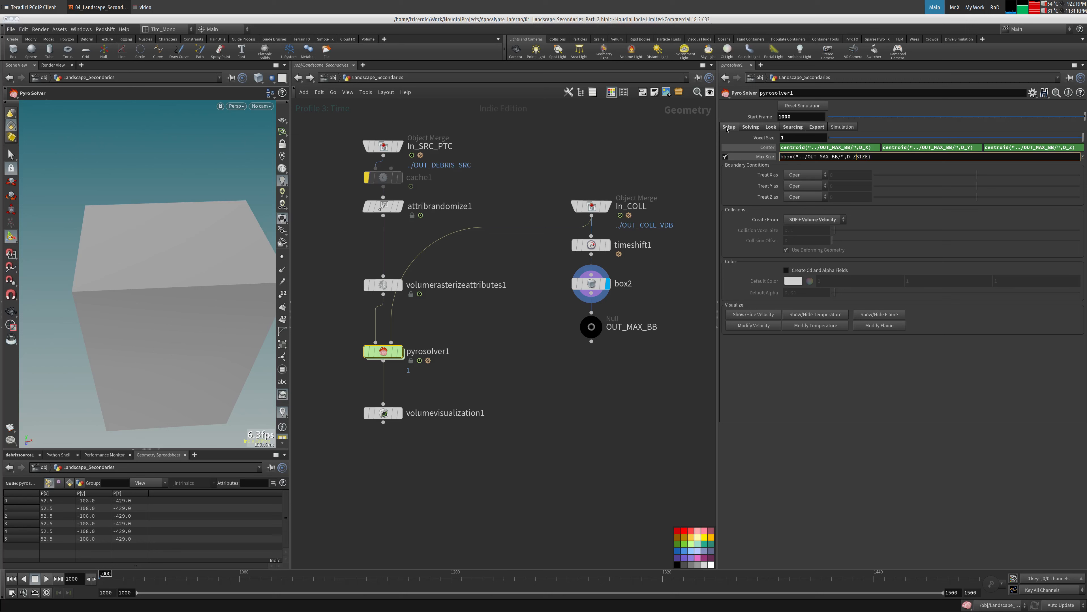
pyautogui.press('Return')
# - Move pyrosolver1 closer to the collision branch, display it, and bring up its export settings
pyautogui.moveTo(386, 353); pyautogui.dragTo(450, 351)
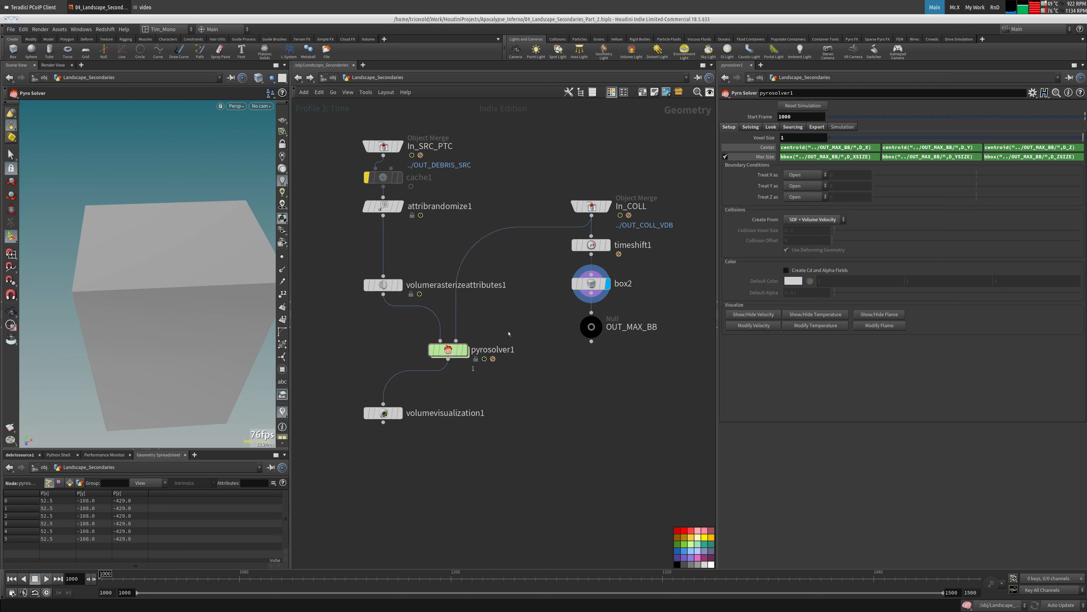
pyautogui.click(764, 157)
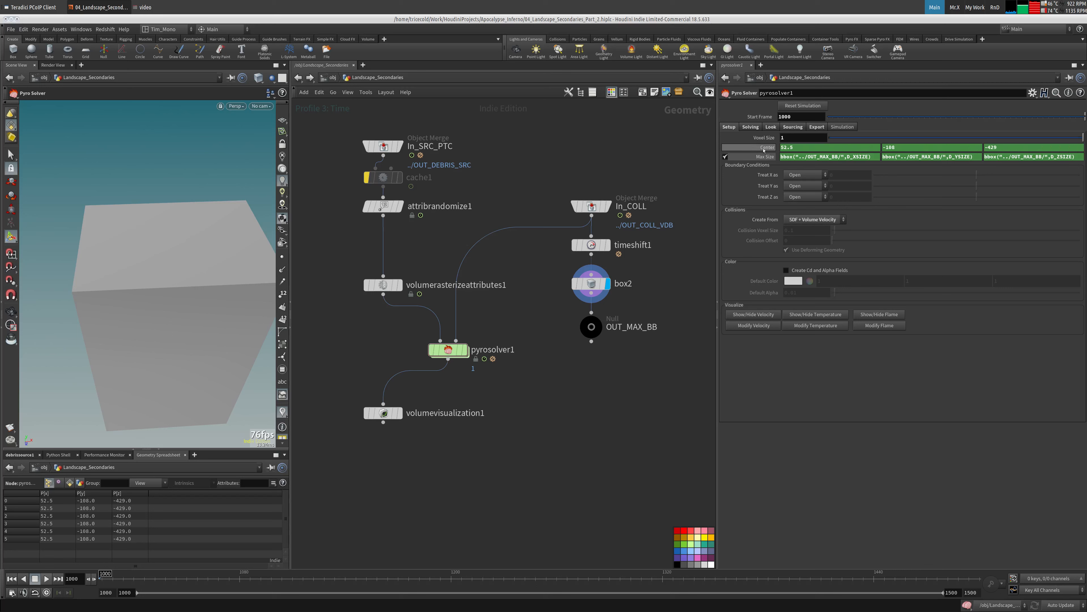
pyautogui.click(467, 349)
pyautogui.moveTo(454, 351); pyautogui.dragTo(465, 349)
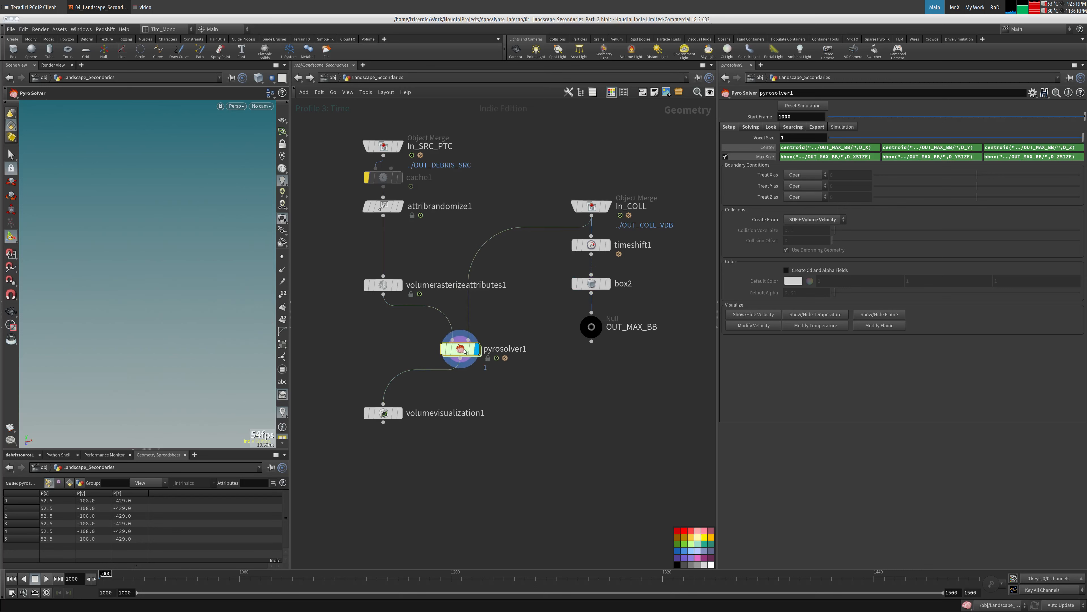
pyautogui.click(794, 127)
pyautogui.click(816, 127)
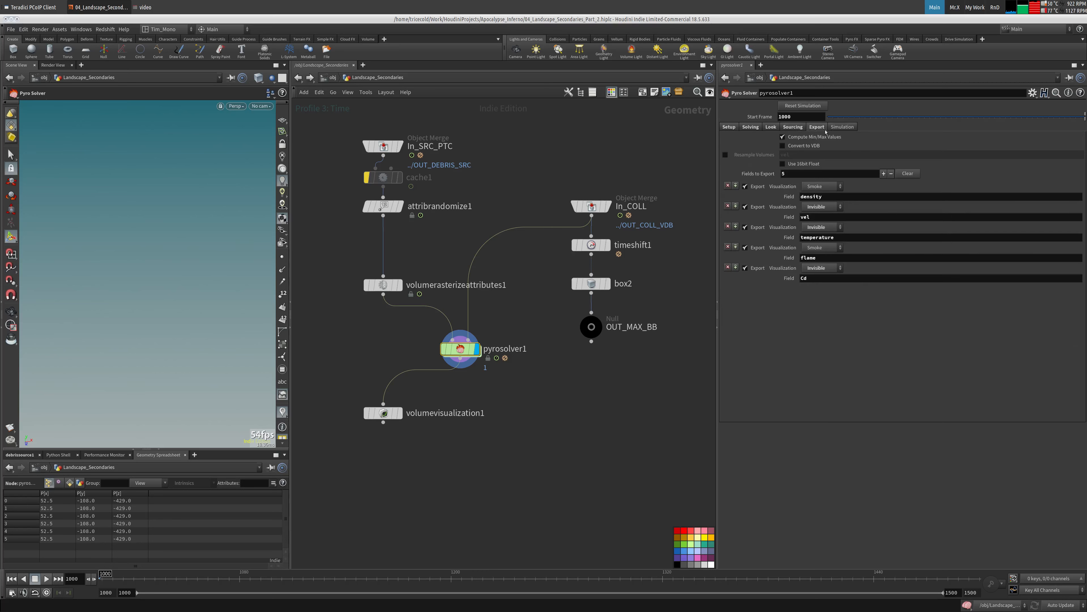
# - Save the scene and enable Minimal OpenCL Solve in pyrosolver1's advanced solving settings
pyautogui.click(11, 29)
pyautogui.click(25, 81)
pyautogui.click(842, 128)
pyautogui.click(817, 127)
pyautogui.click(793, 128)
pyautogui.click(771, 128)
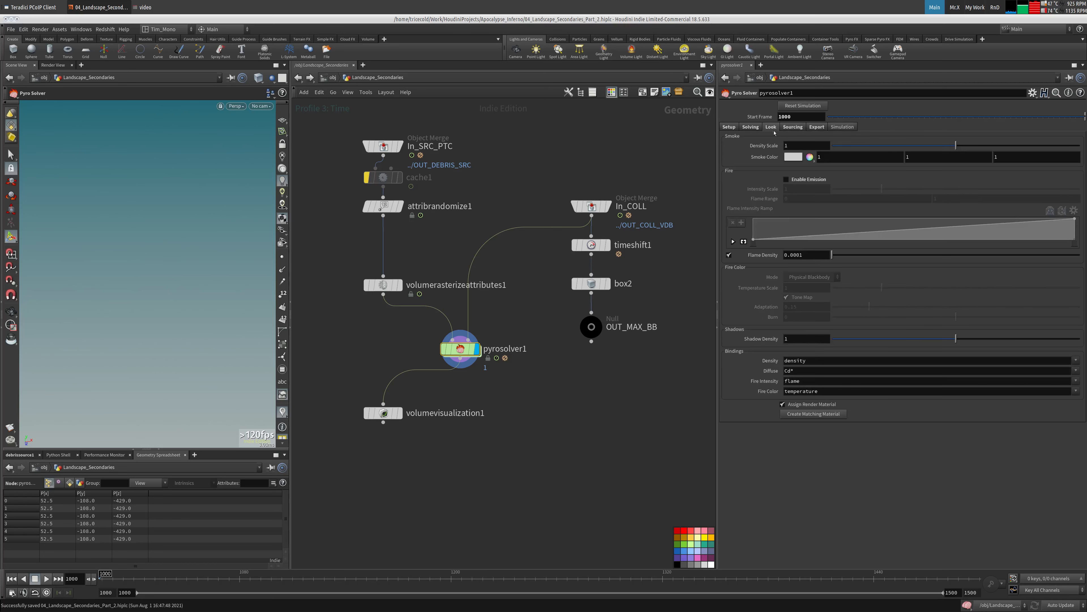
pyautogui.click(751, 127)
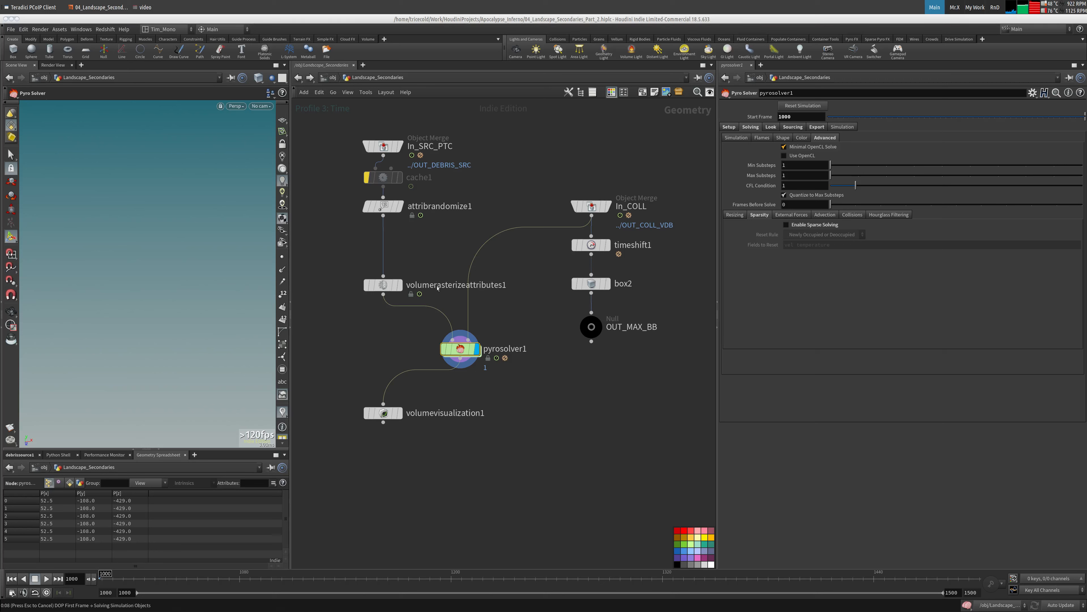
pyautogui.hotkey('ctrl', 's')
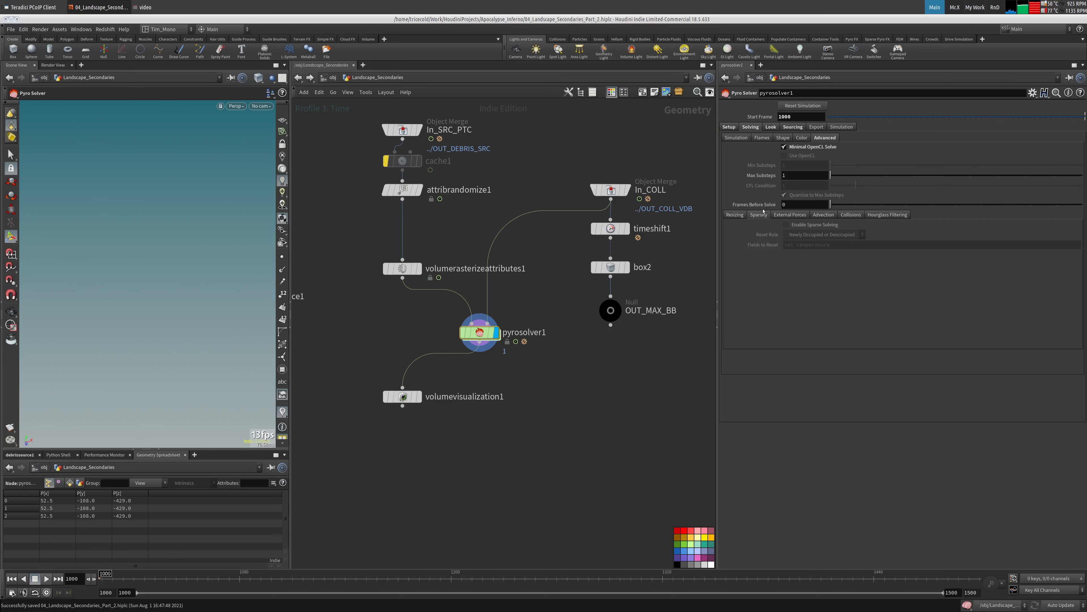
# - Play the first frames of the pyro simulation, stop playback and return to frame 1000
pyautogui.moveTo(792, 205); pyautogui.dragTo(726, 215)
pyautogui.click(46, 579)
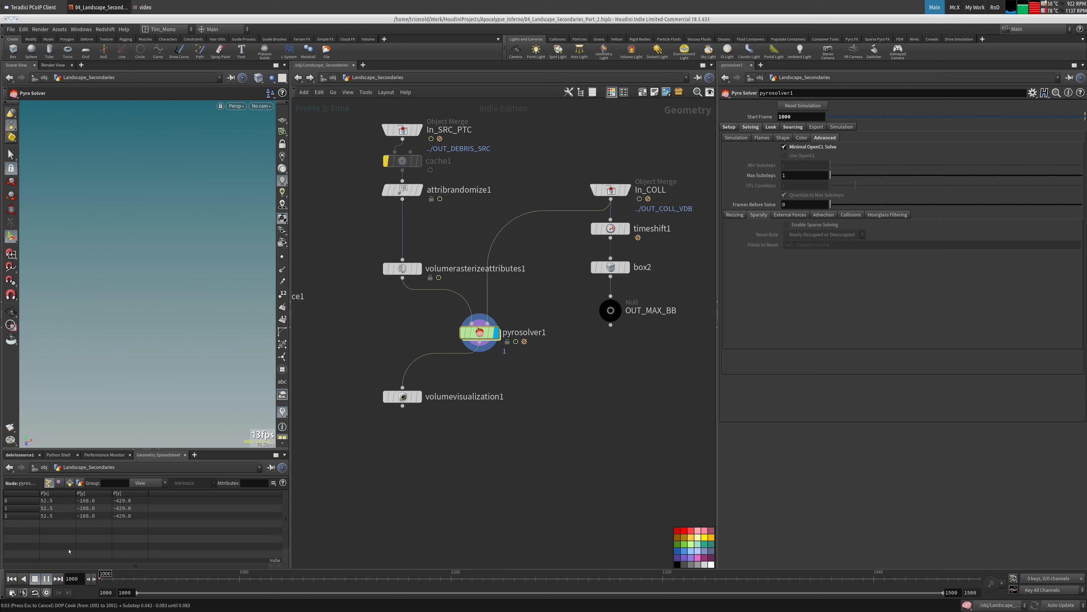
pyautogui.click(44, 579)
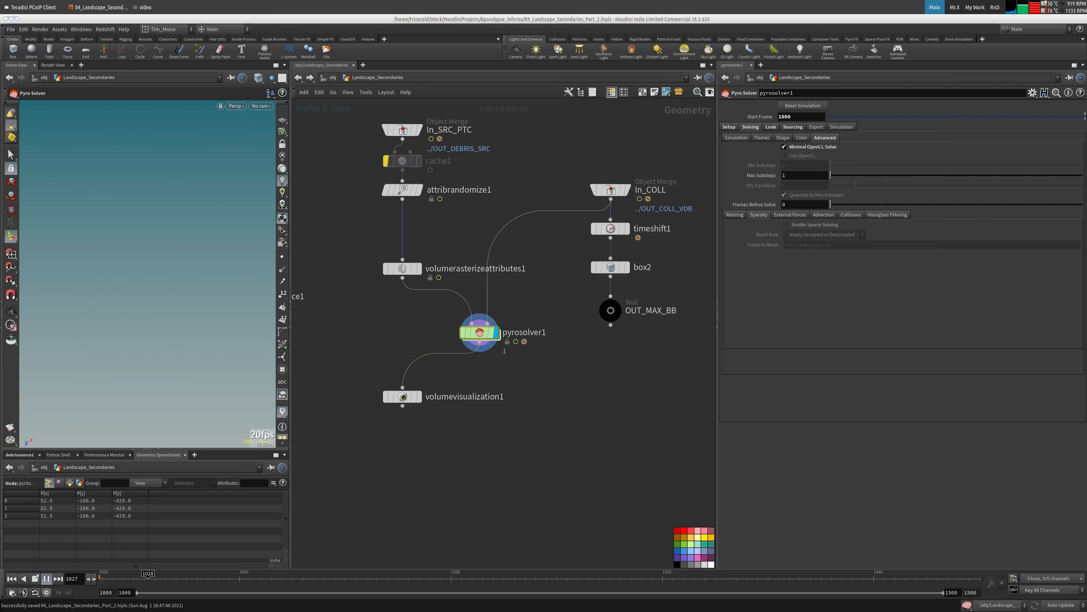
pyautogui.click(12, 579)
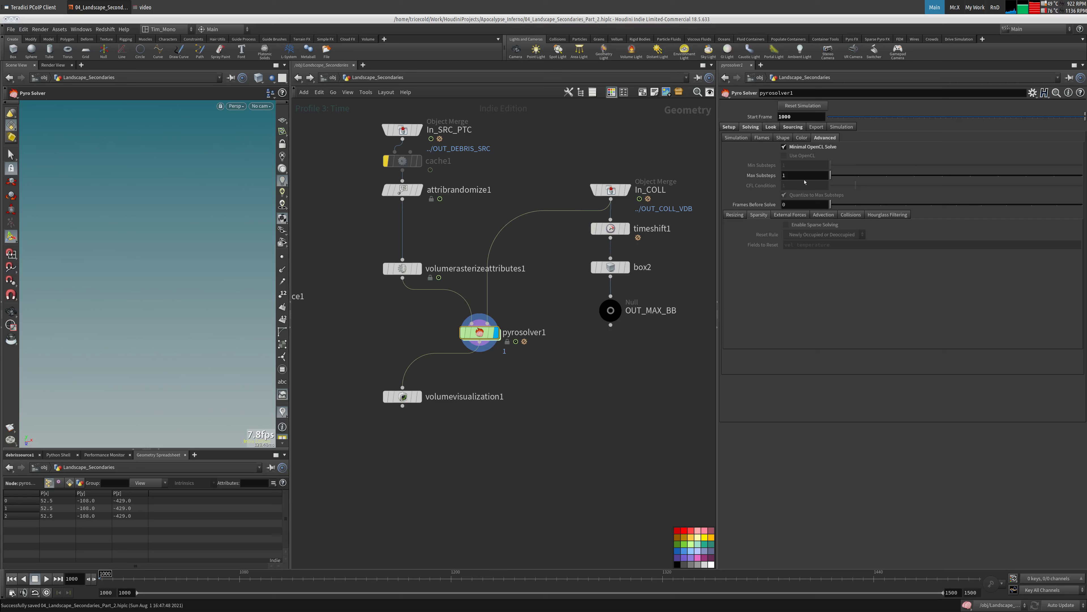
# - Examine the resizing, collision and hourglass filtering options in pyrosolver1's advanced solving settings
pyautogui.click(734, 218)
pyautogui.click(851, 217)
pyautogui.click(895, 217)
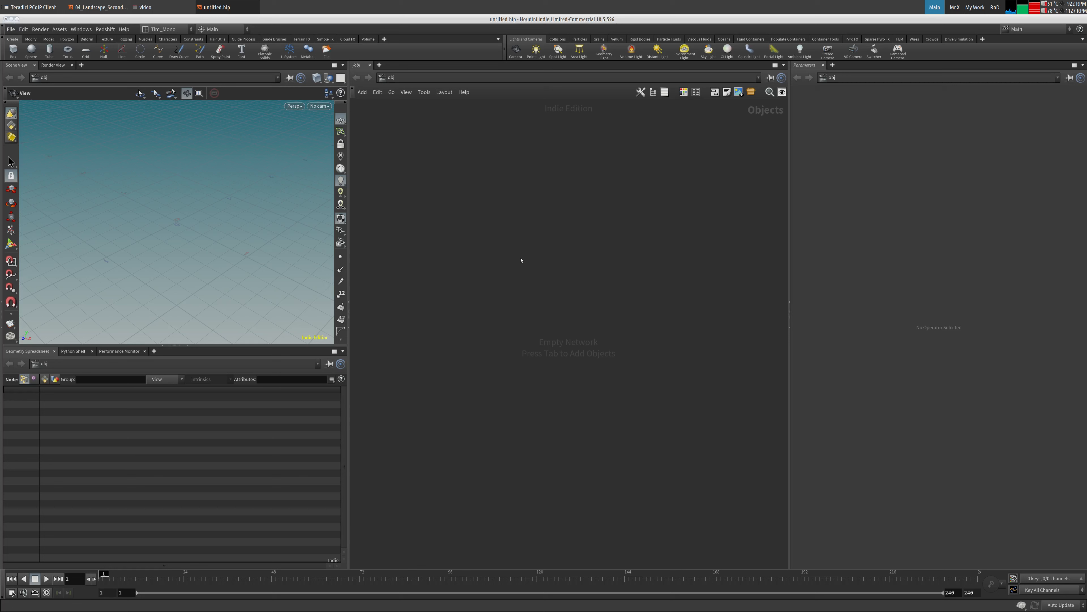
# - Create a Geometry object in the separate untitled Houdini scene and enter its network
pyautogui.press('Tab')
pyautogui.write('geo')
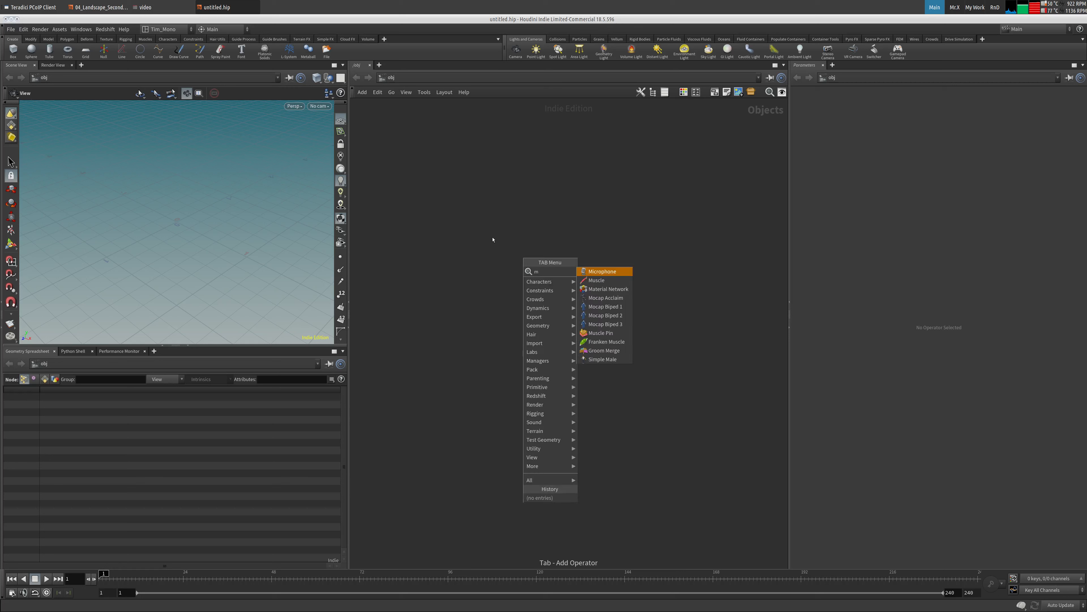
pyautogui.press('Escape')
pyautogui.press('Tab')
pyautogui.write('geo')
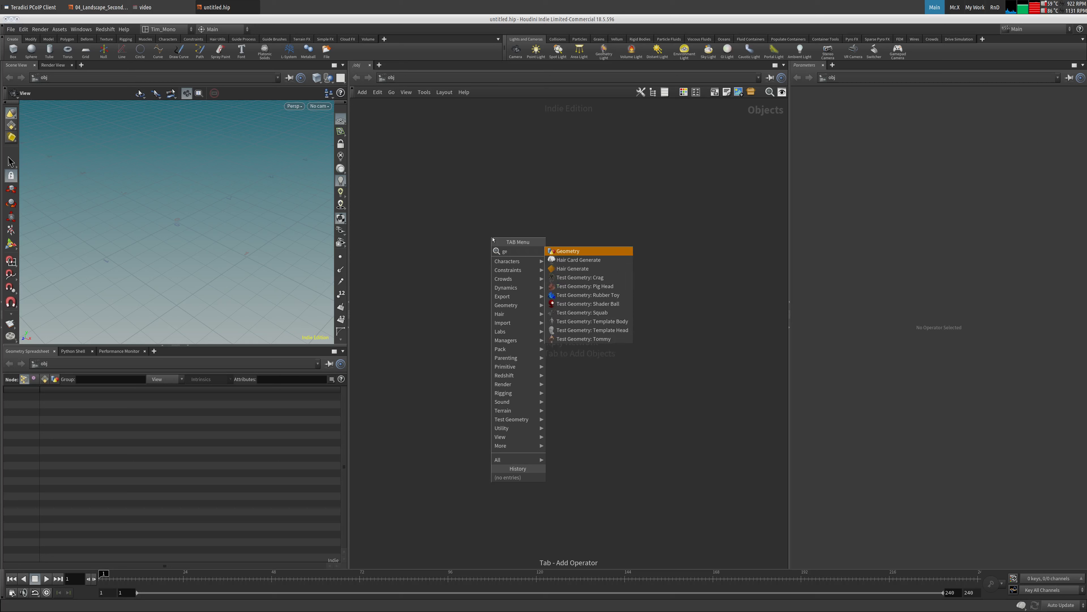
pyautogui.press('Return')
pyautogui.press('Tab')
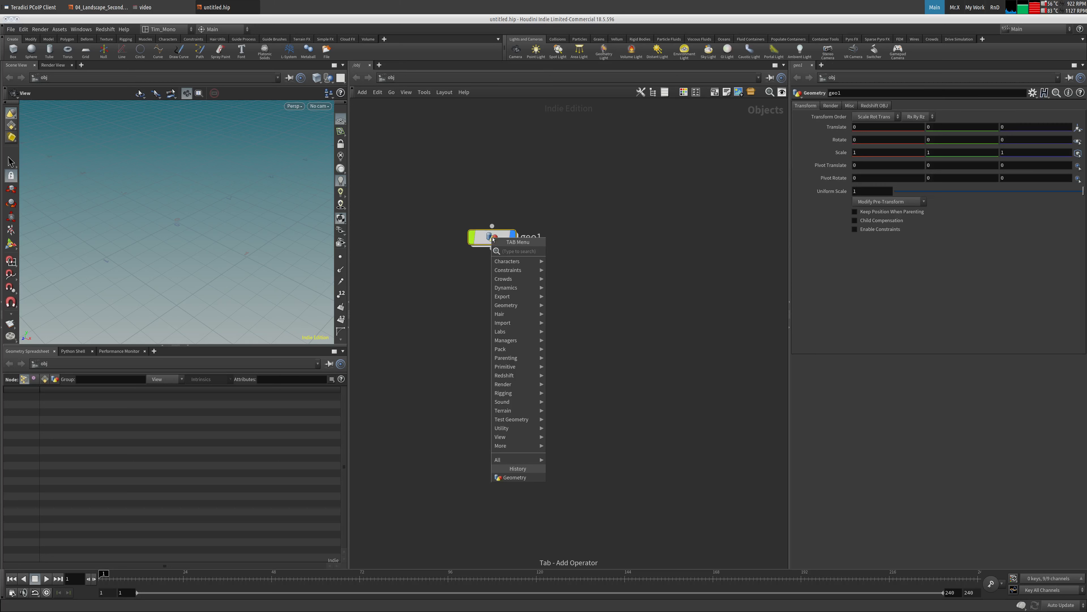
pyautogui.press('Escape')
pyautogui.press('Return')
# - Add the Pyro Configure GPU Explosion example setup inside the geometry object
pyautogui.press('Tab')
pyautogui.write('min')
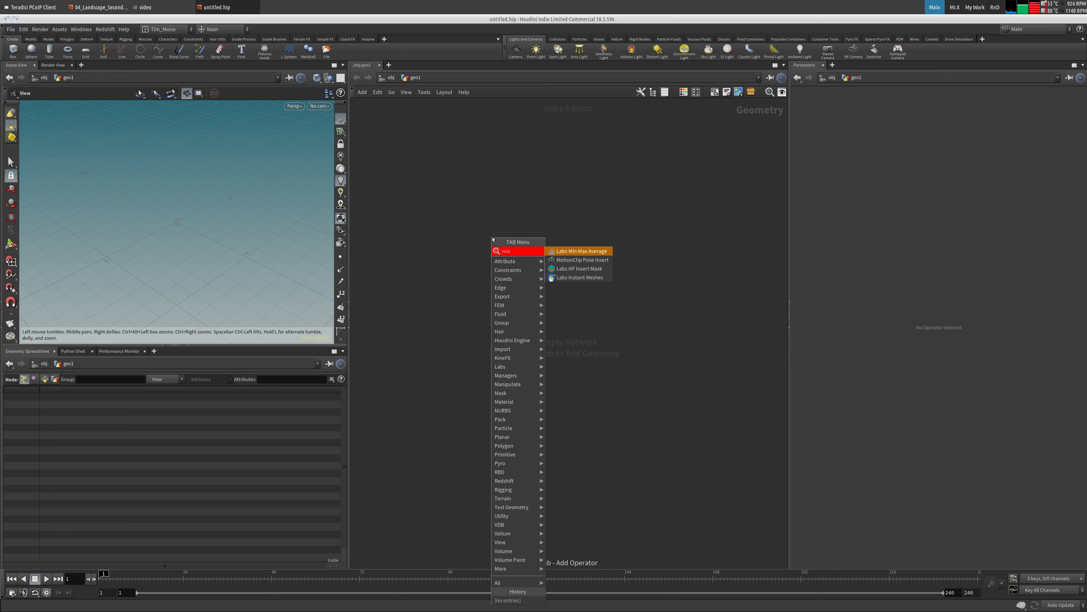
pyautogui.press('Escape')
pyautogui.press('Tab')
pyautogui.write('gpu')
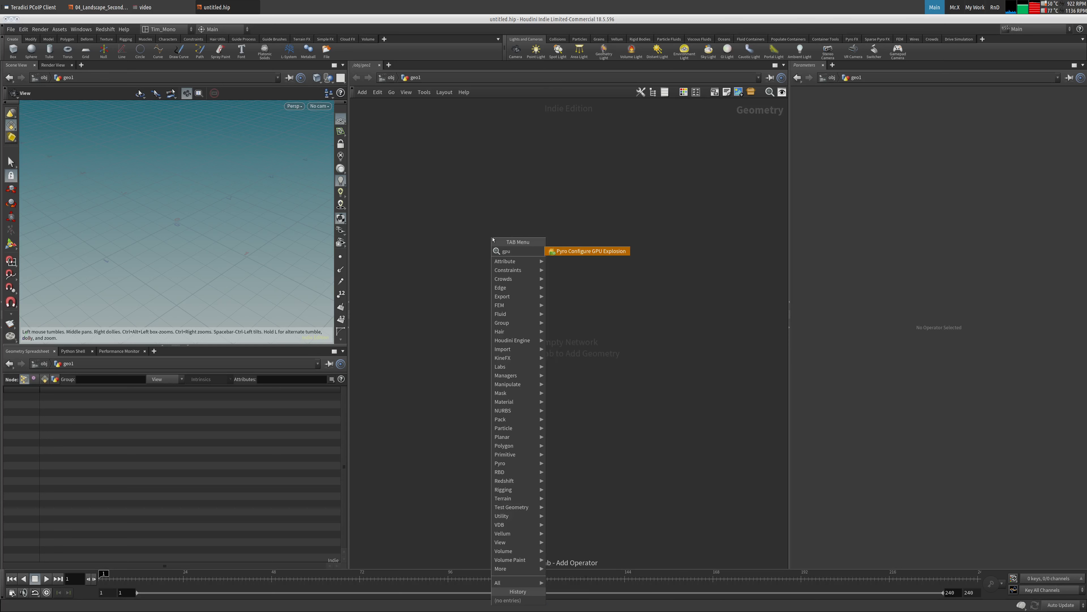
pyautogui.press('Return')
pyautogui.click(493, 236)
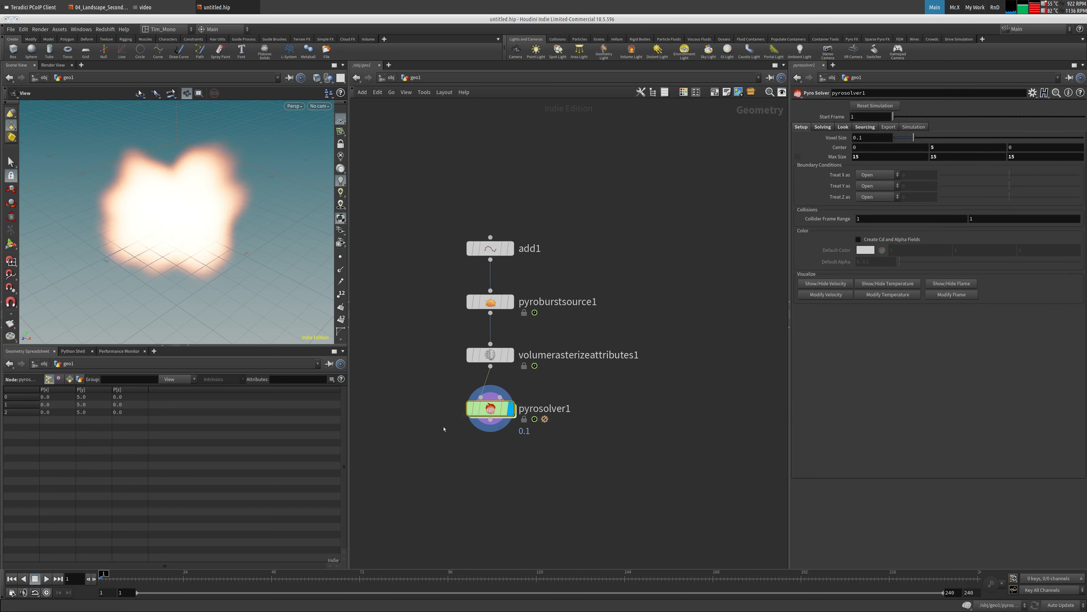
# - Examine the look and sourcing settings of the GPU explosion example's pyrosolver1 and copy the solver node
pyautogui.click(867, 128)
pyautogui.click(843, 127)
pyautogui.click(869, 128)
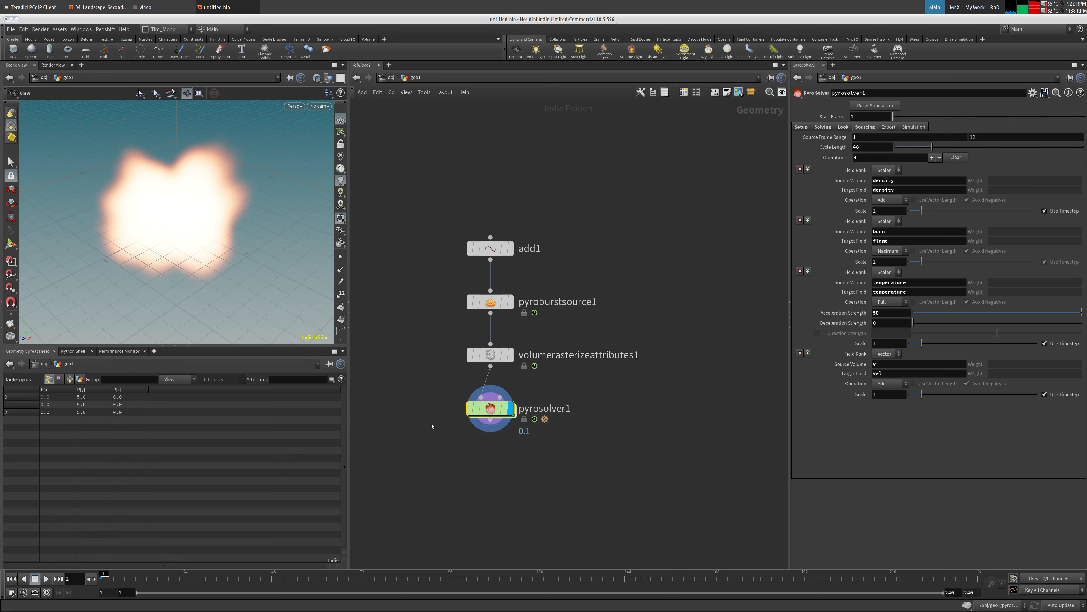
pyautogui.hotkey('ctrl', 'c')
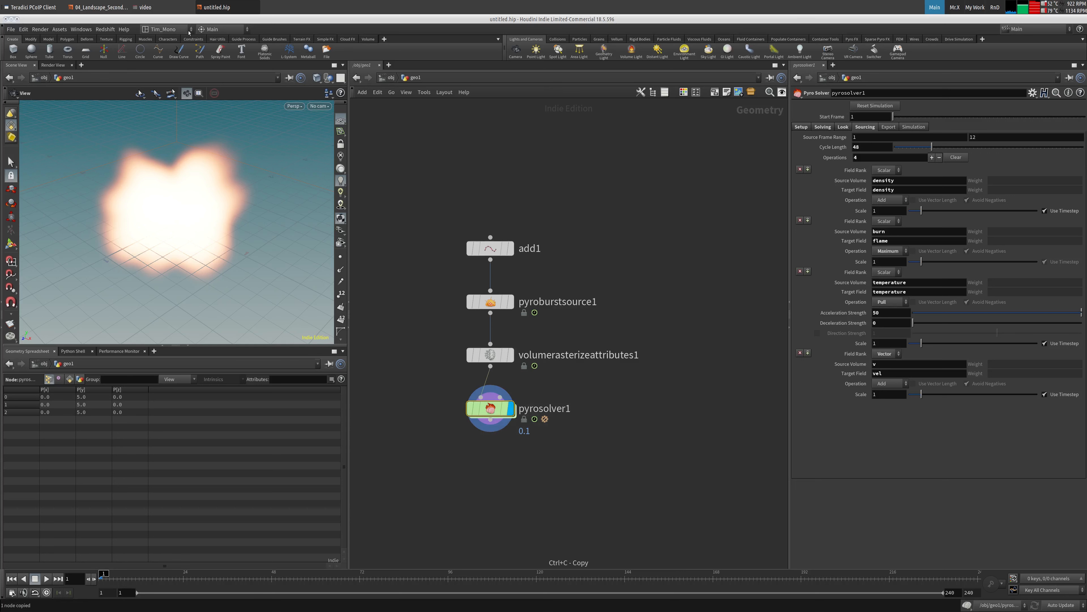
# - Switch back to the landscape secondaries scene and review its pyrosolver1's sourcing, simulation and solving settings
pyautogui.click(99, 7)
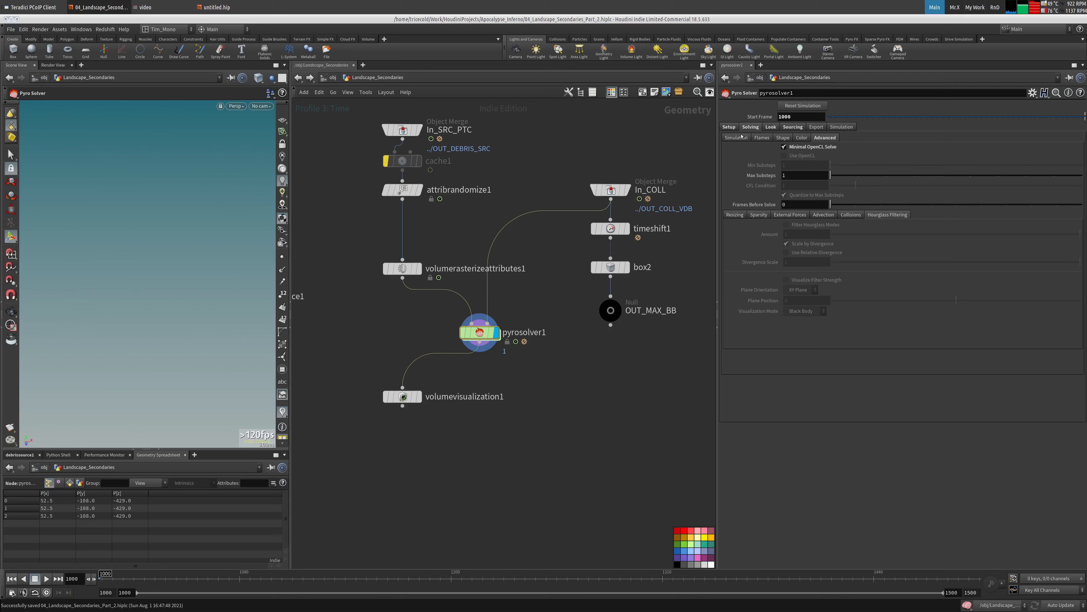
pyautogui.click(782, 128)
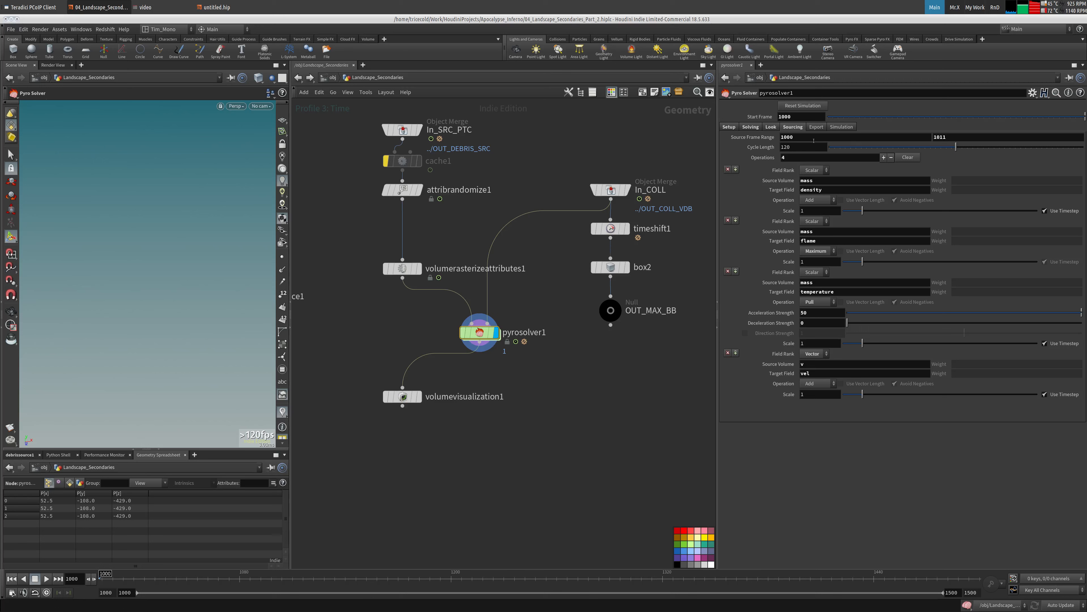
pyautogui.click(835, 128)
pyautogui.click(798, 129)
pyautogui.click(757, 129)
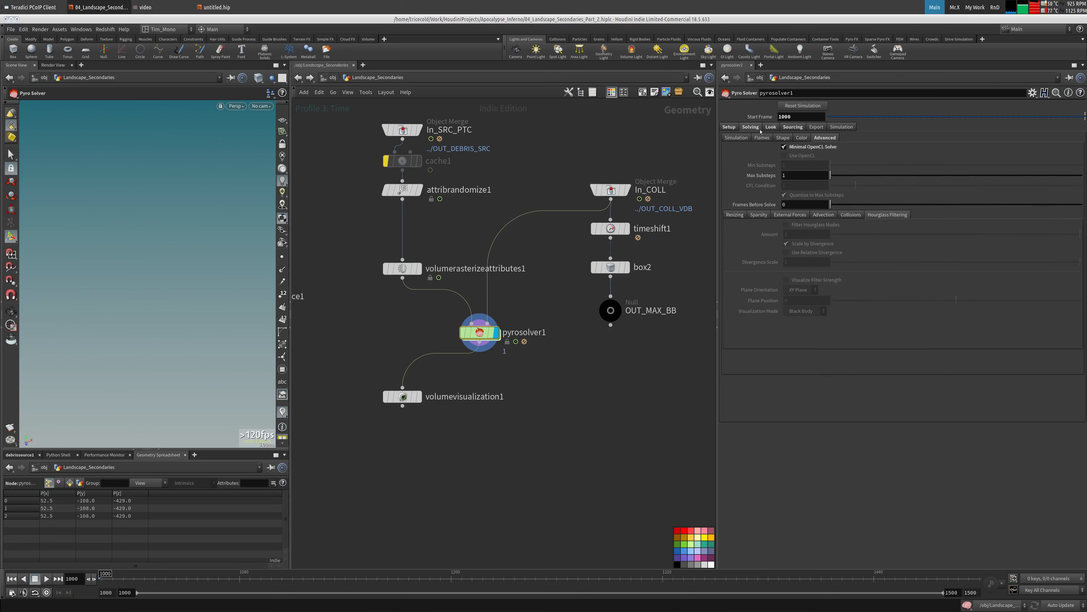
# - Turn off Minimal OpenCL Solve on pyrosolver1 to compare its sourcing options, and turn it back on
pyautogui.click(792, 127)
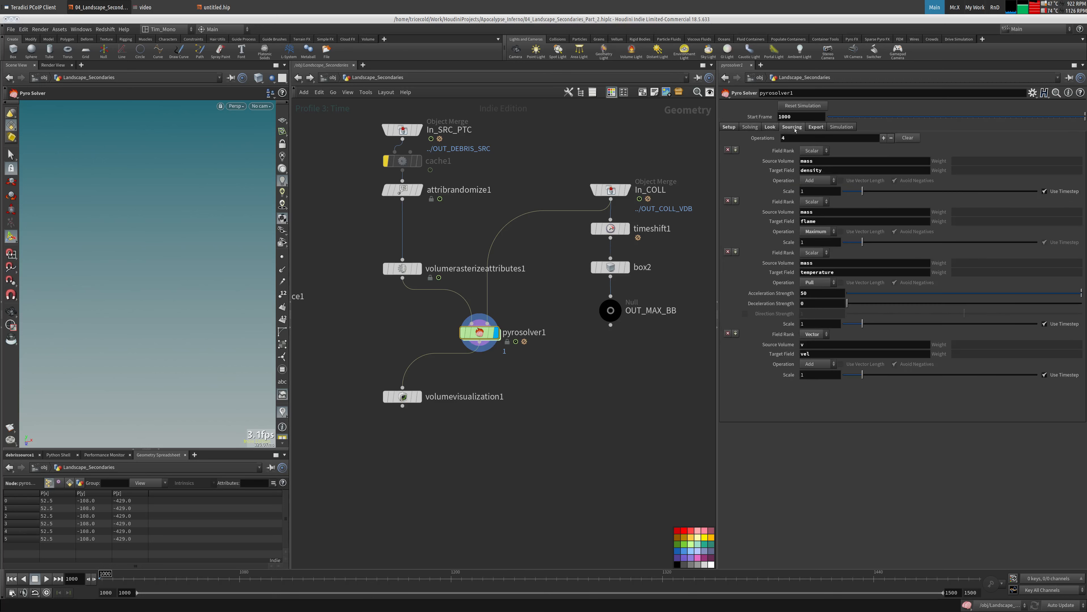
pyautogui.click(757, 127)
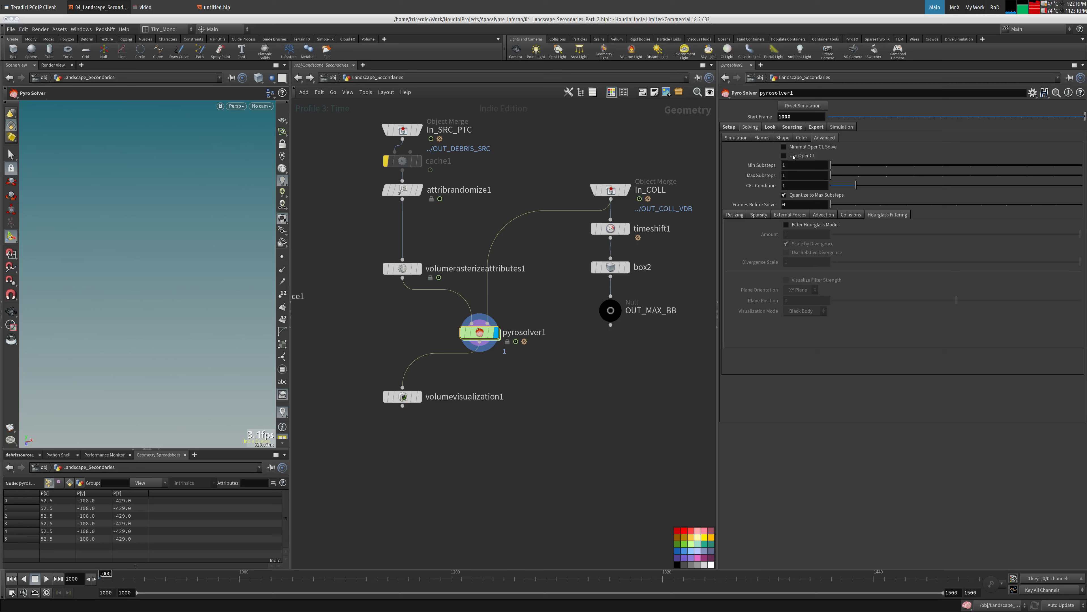
pyautogui.click(738, 138)
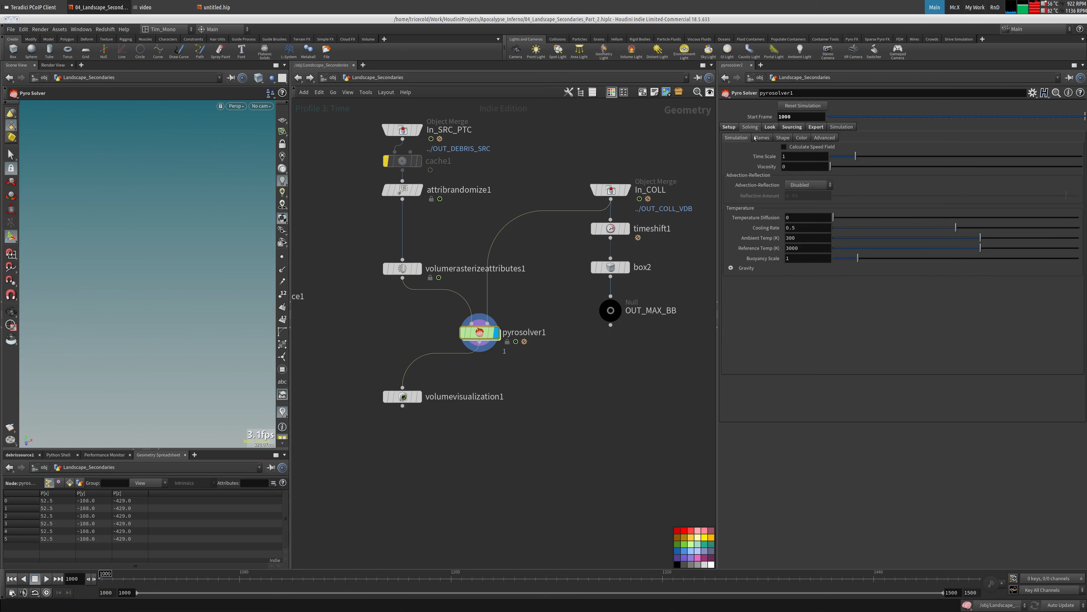
pyautogui.click(792, 127)
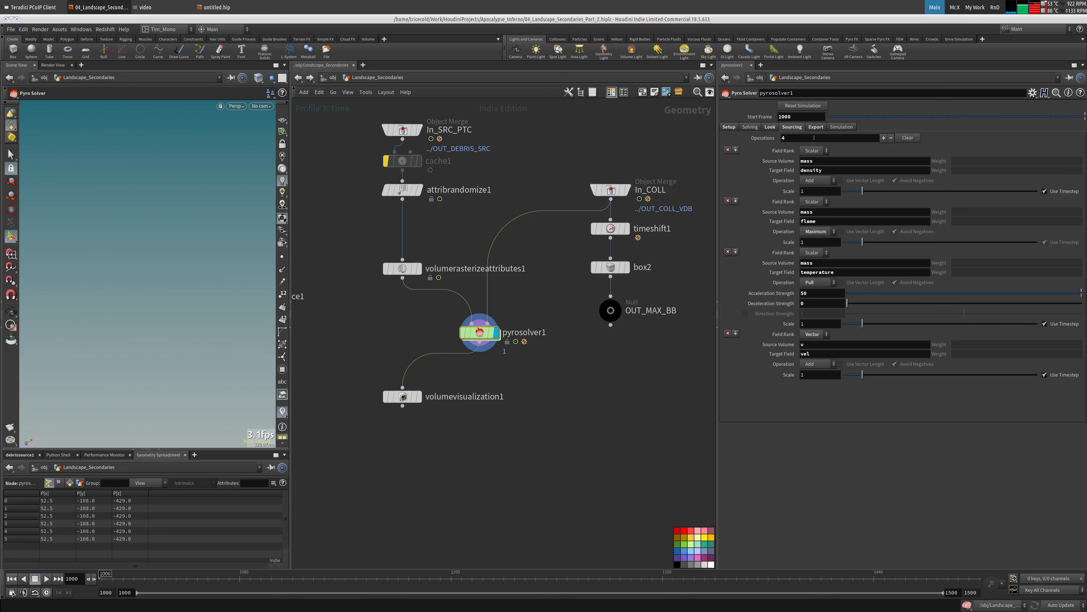
pyautogui.click(770, 126)
pyautogui.click(750, 127)
pyautogui.click(824, 138)
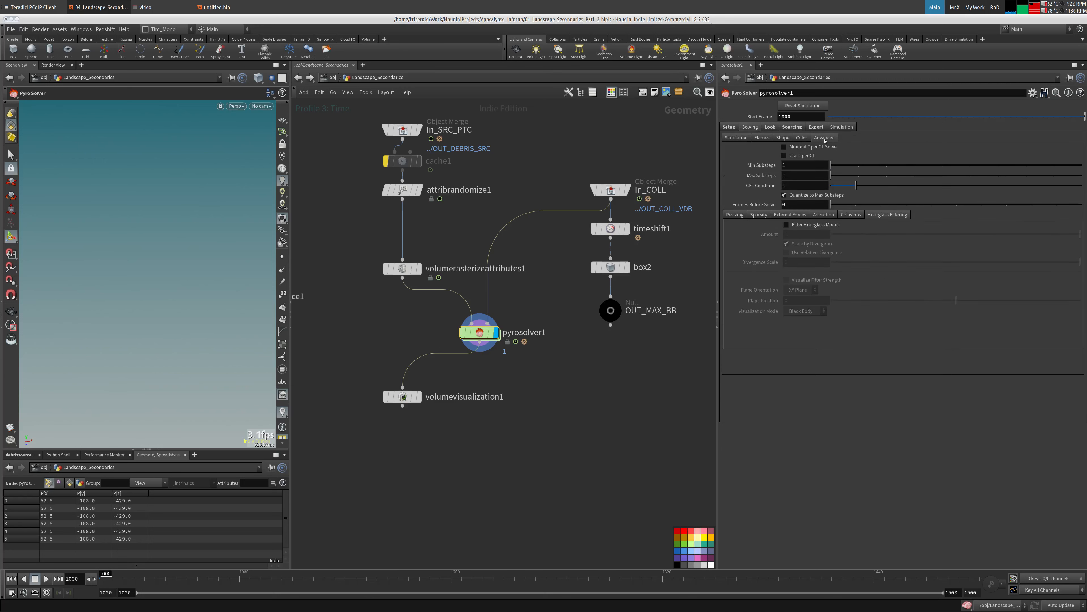
pyautogui.click(803, 148)
# - Switch to the untitled example scene and examine its pyrosolver1's settings, including the advanced resizing and sparsity options
pyautogui.click(217, 7)
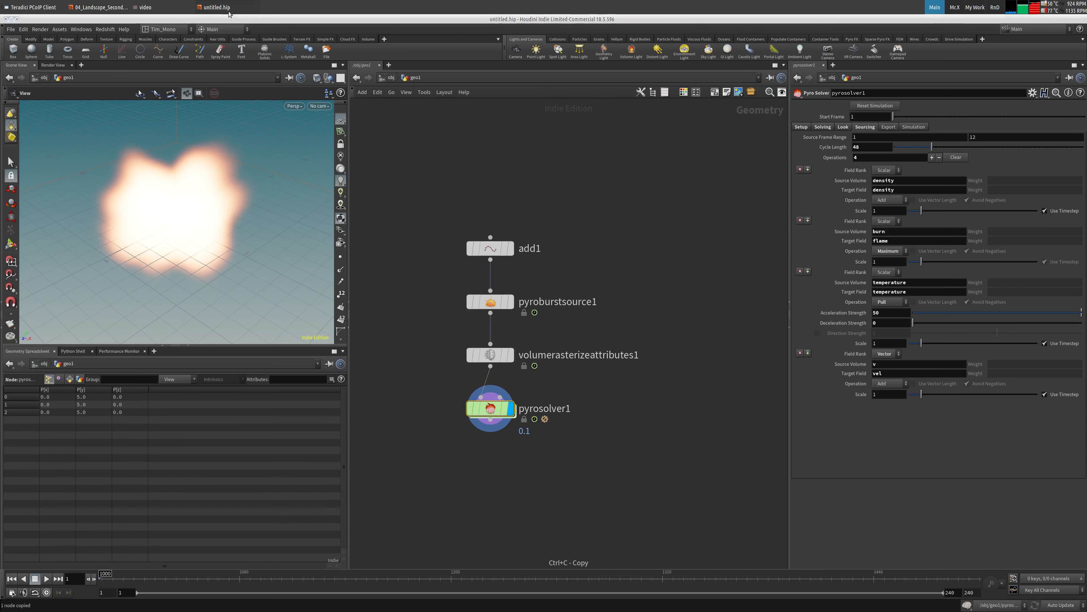
pyautogui.click(841, 127)
pyautogui.click(862, 128)
pyautogui.click(888, 128)
pyautogui.click(906, 128)
pyautogui.click(842, 128)
pyautogui.click(822, 127)
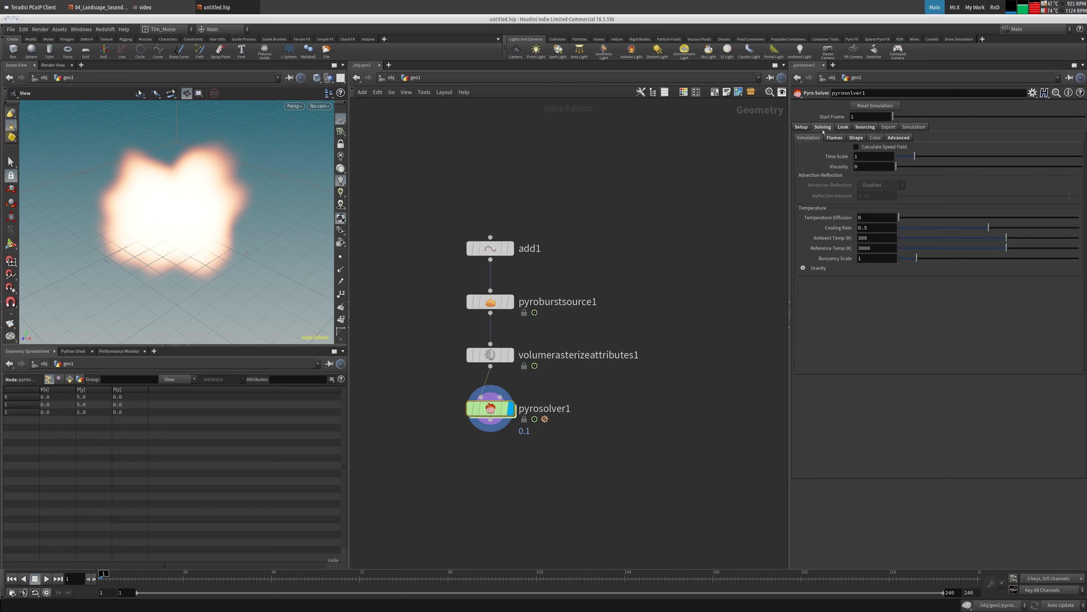
pyautogui.click(899, 138)
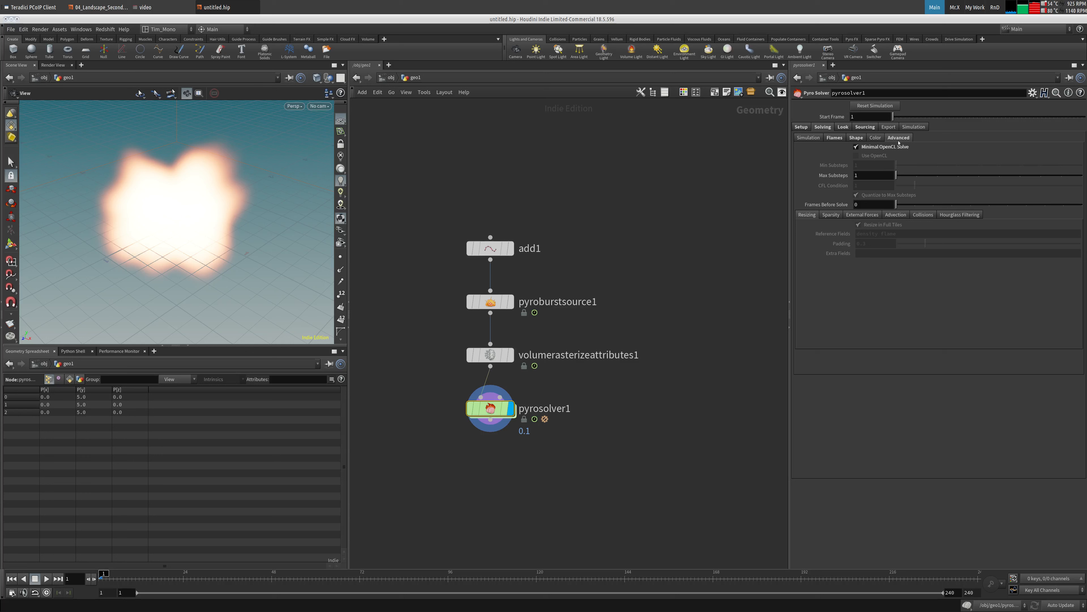
pyautogui.click(831, 215)
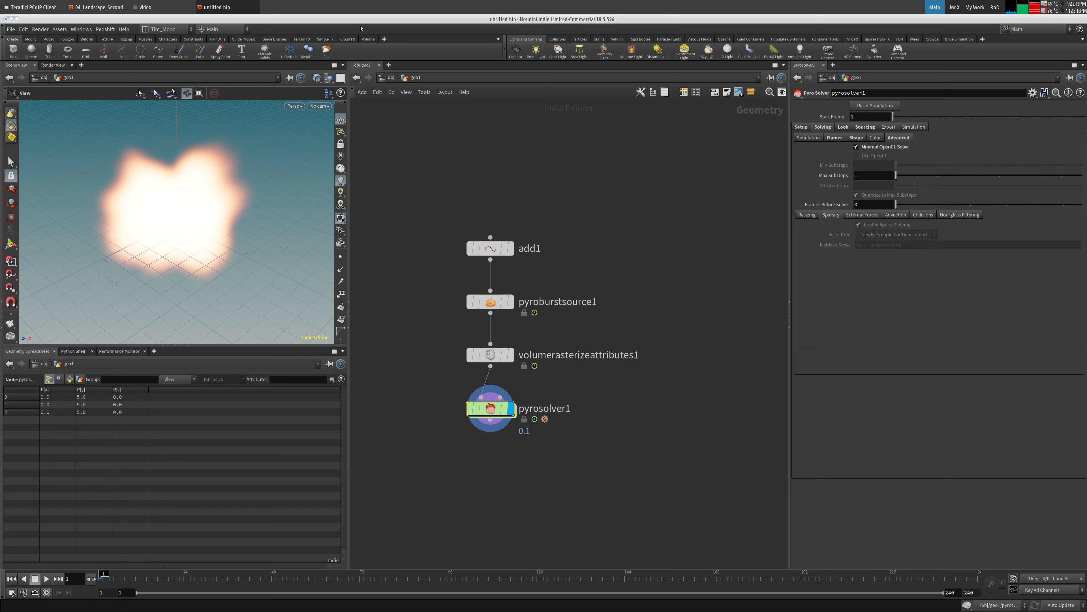
# - In the landscape scene, temporarily turn off pyrosolver1's Minimal OpenCL Solve to enable Sparse Solving, and turn it back on
pyautogui.click(111, 8)
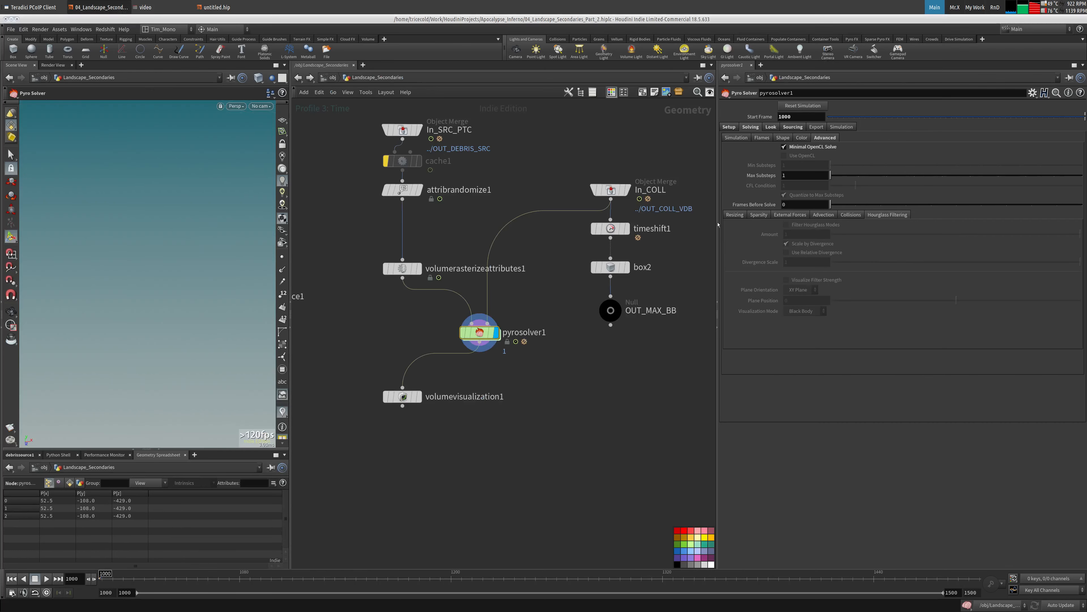
pyautogui.click(808, 147)
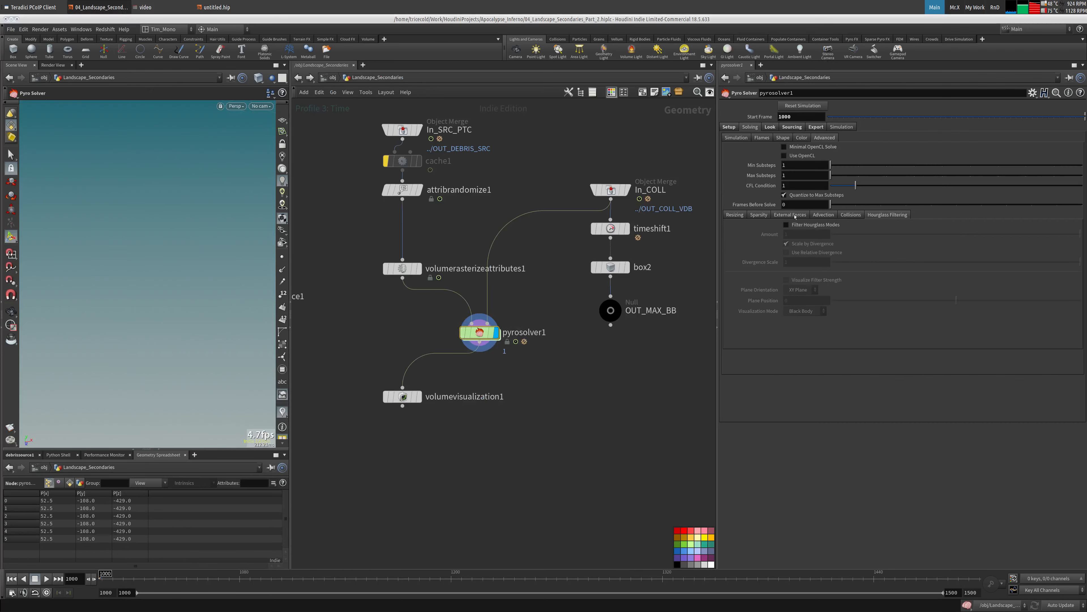
pyautogui.click(760, 215)
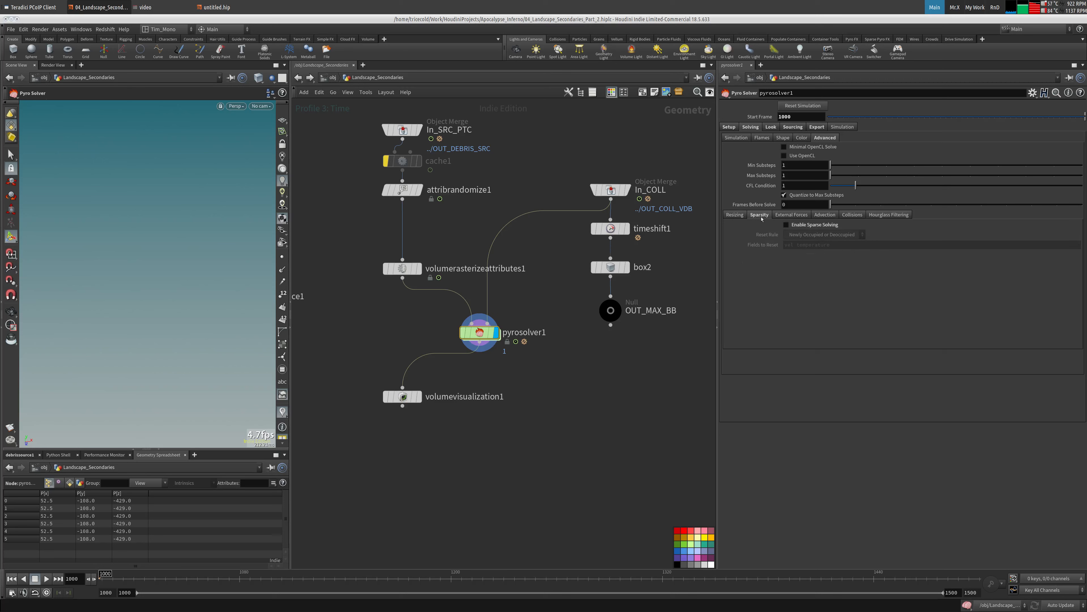
pyautogui.click(802, 147)
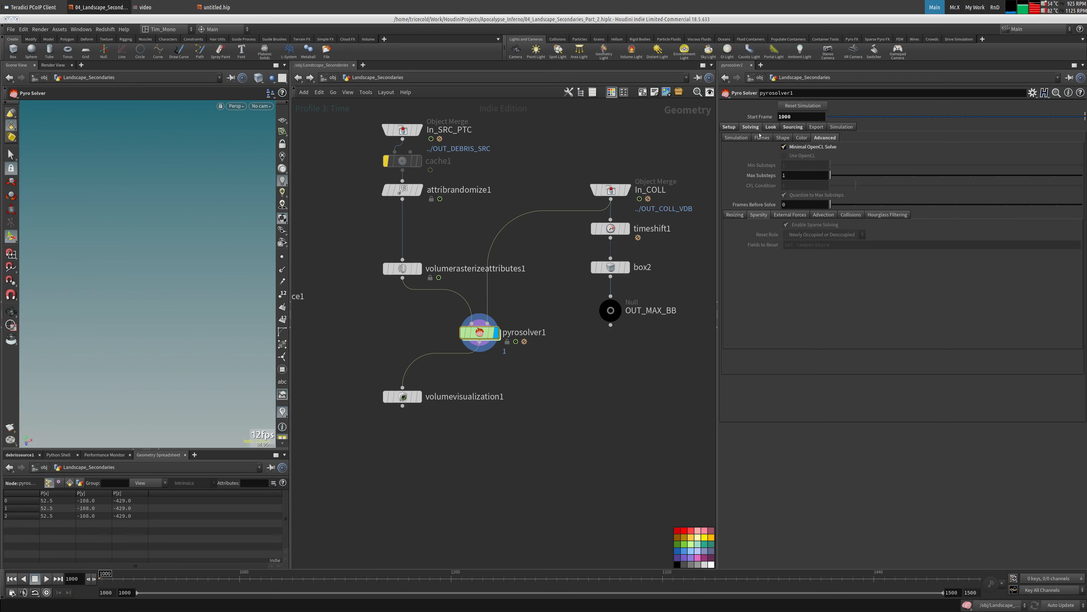
# - Set the end of pyrosolver1's source frame range to 1050, checking timeshift1's frame setting beforehand
pyautogui.click(793, 127)
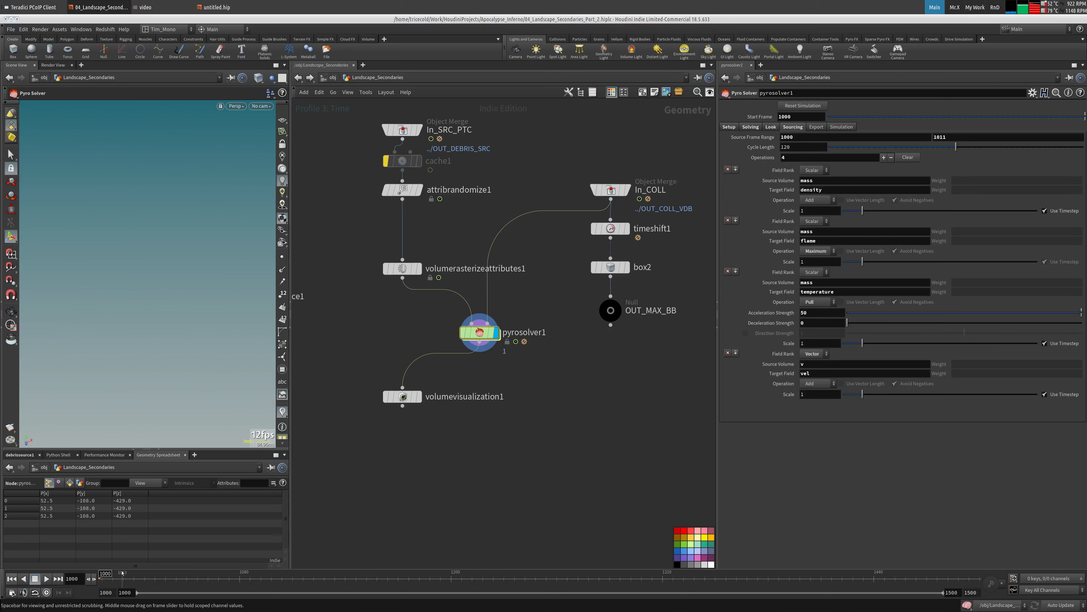
pyautogui.click(804, 147)
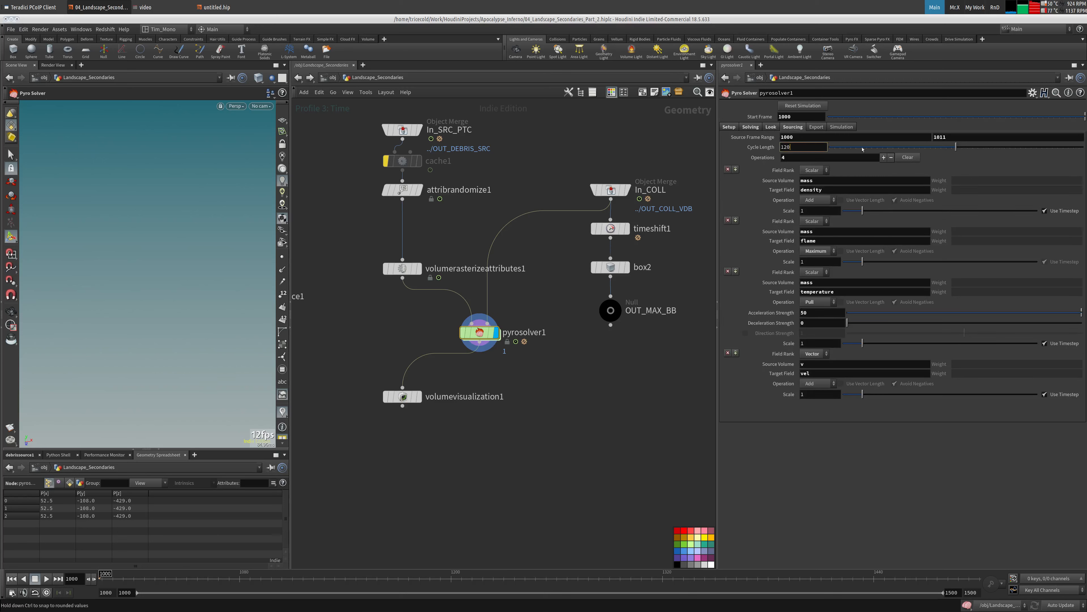
pyautogui.doubleClick(940, 137)
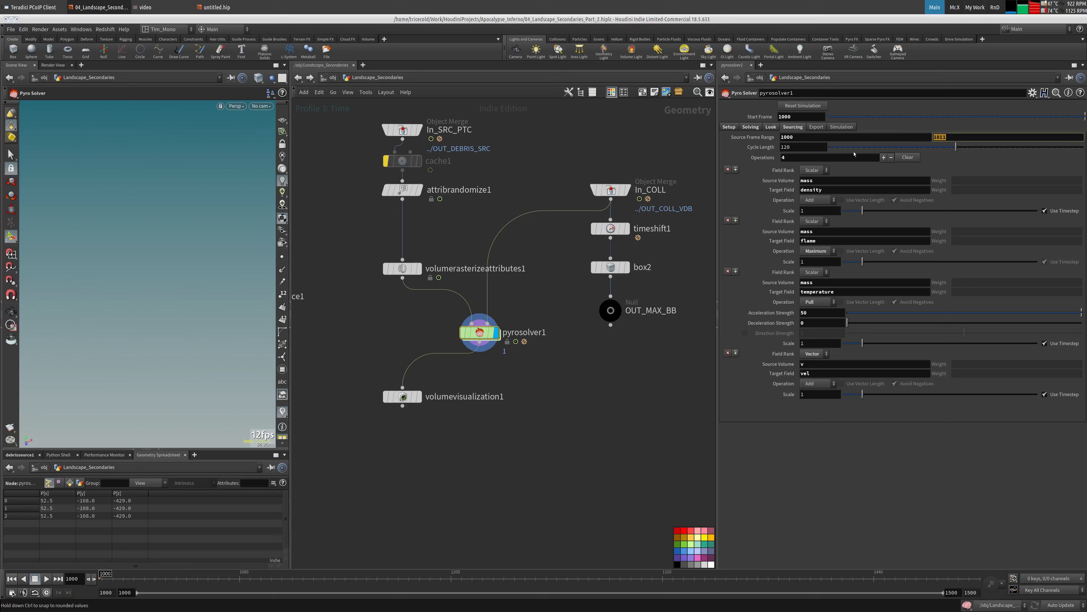
pyautogui.click(611, 228)
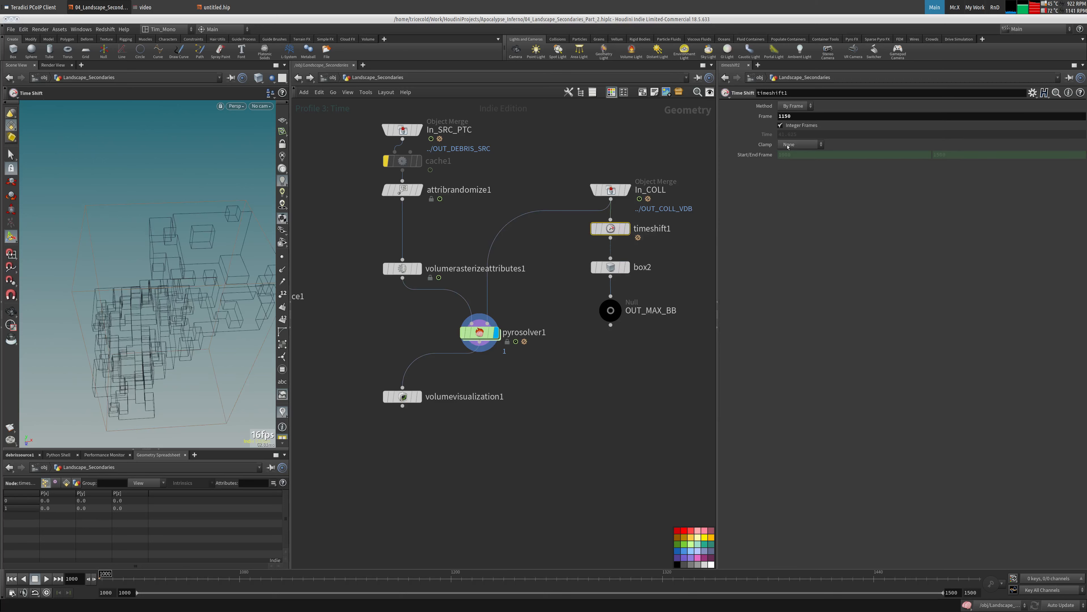
pyautogui.click(480, 331)
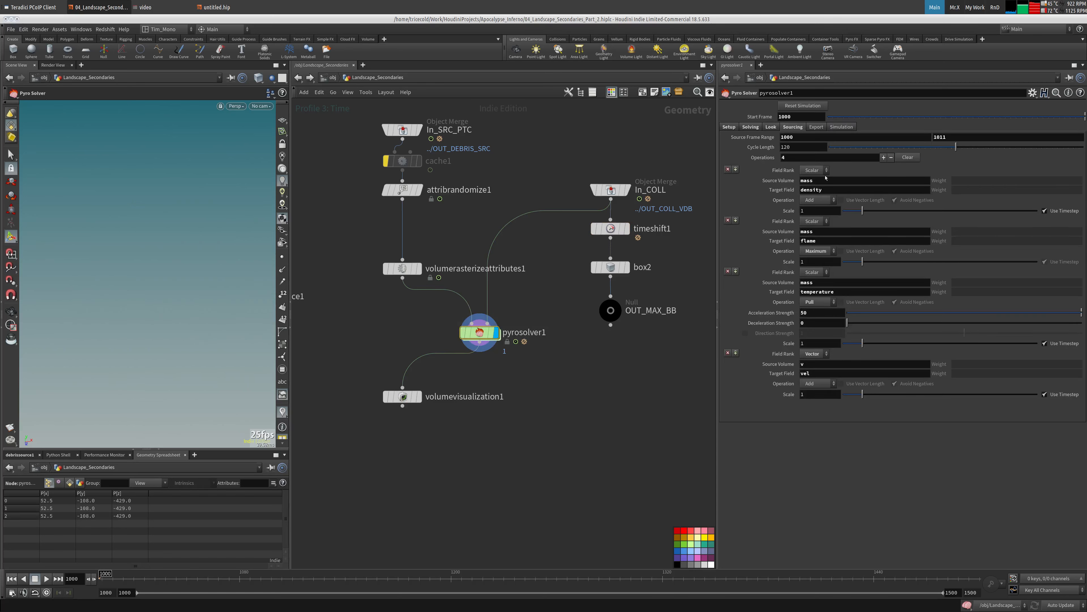
pyautogui.click(822, 147)
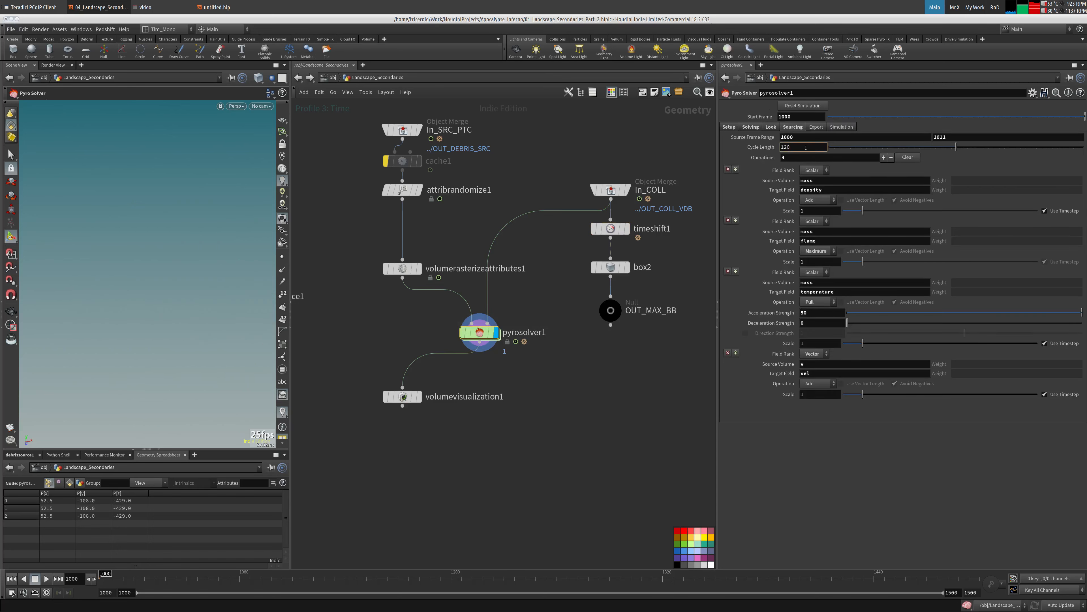
pyautogui.doubleClick(950, 138)
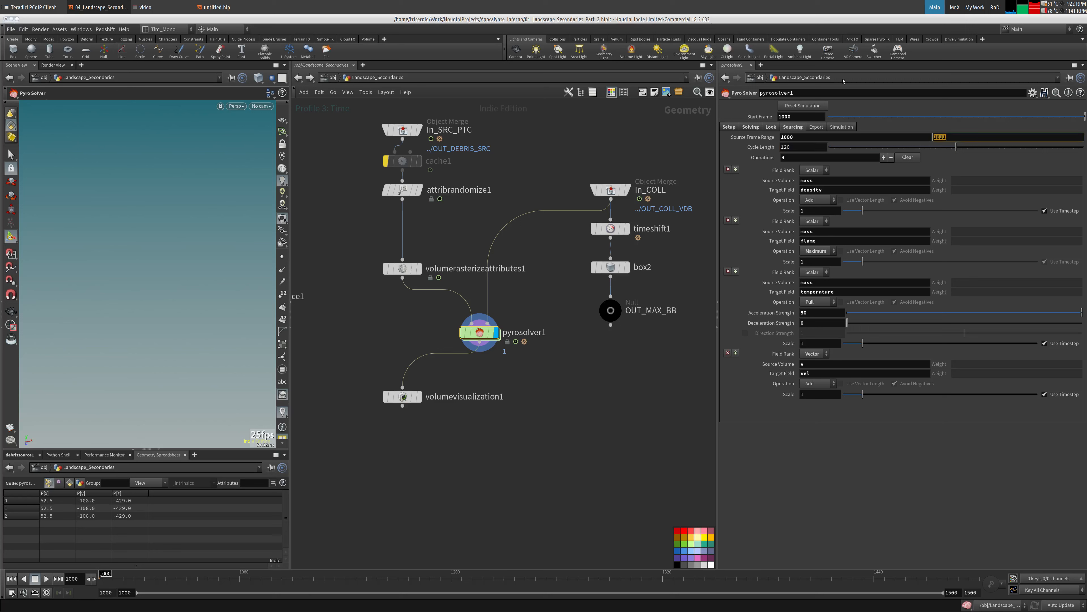
pyautogui.write('1150')
pyautogui.press('Return')
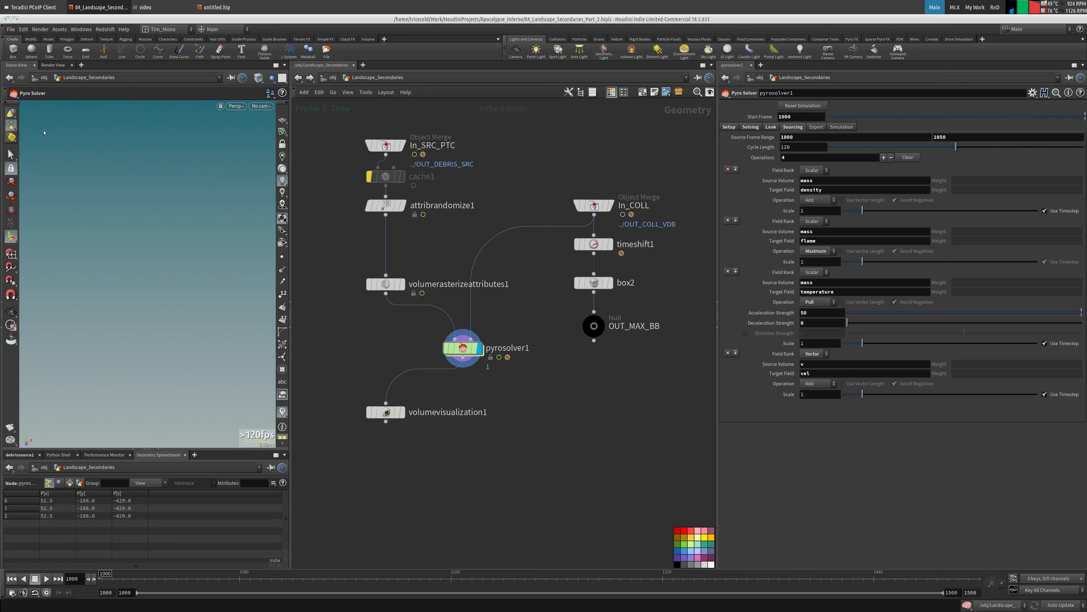
# - Play the smoke simulation from frame 1000 with the extended source range, and return to the start frame
pyautogui.scroll(3, 500, 311)
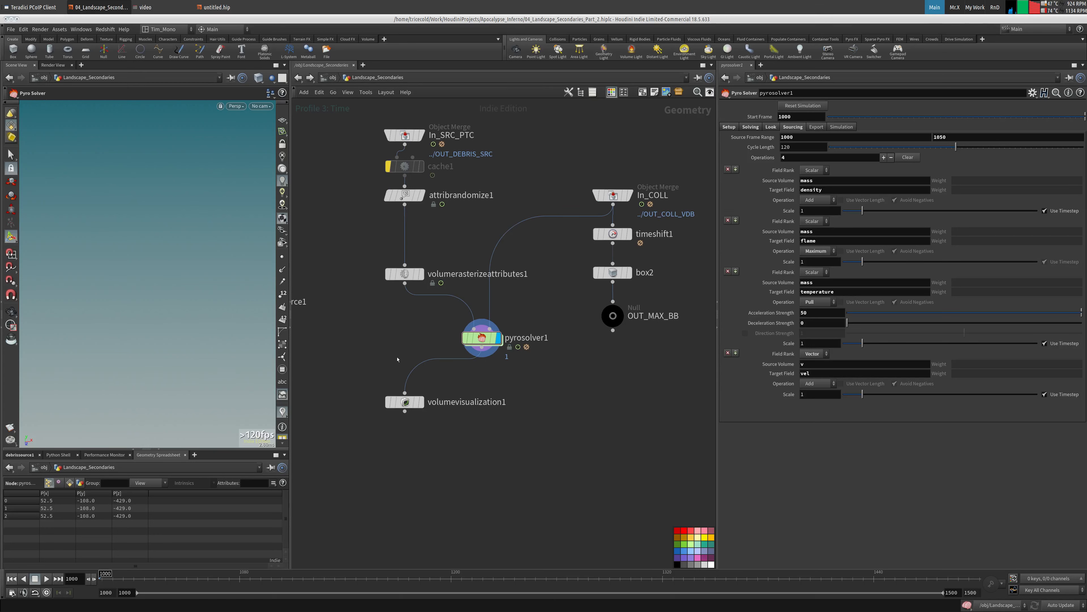
pyautogui.click(47, 579)
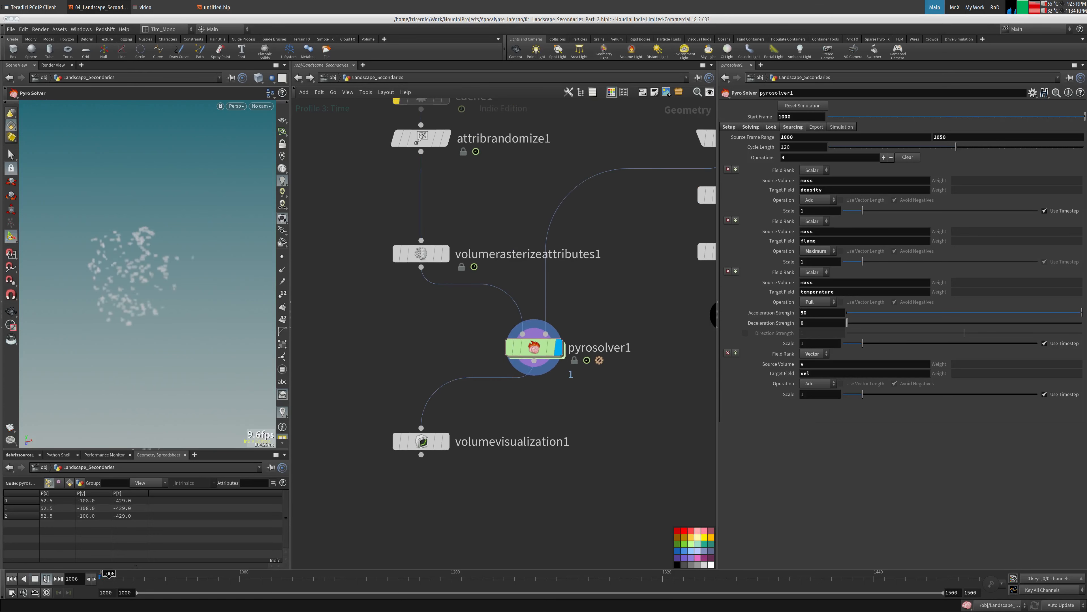
pyautogui.click(35, 579)
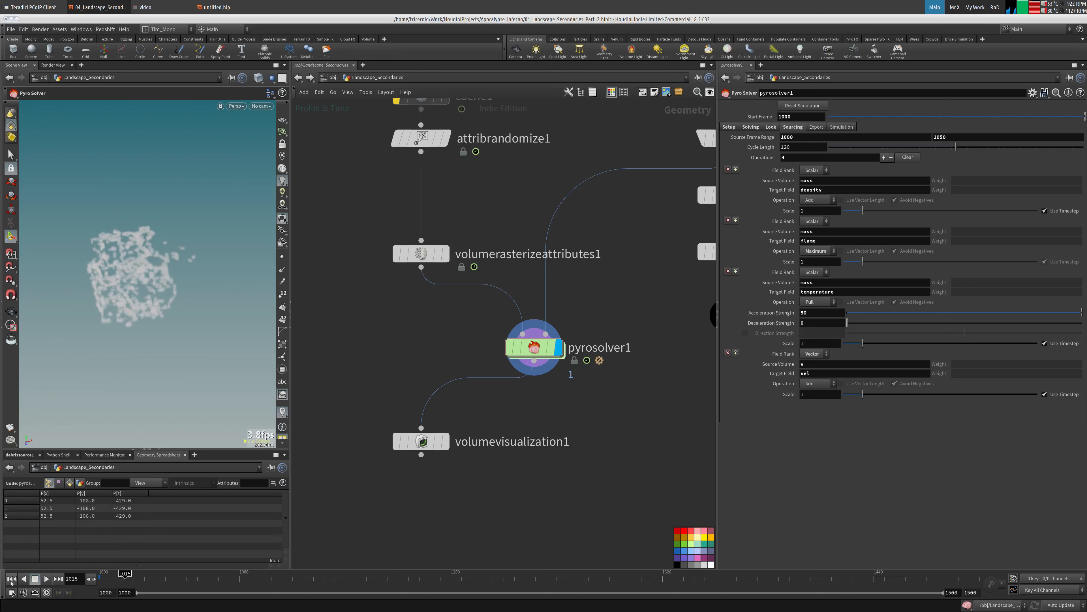
pyautogui.moveTo(630, 297); pyautogui.dragTo(614, 325, button='middle')
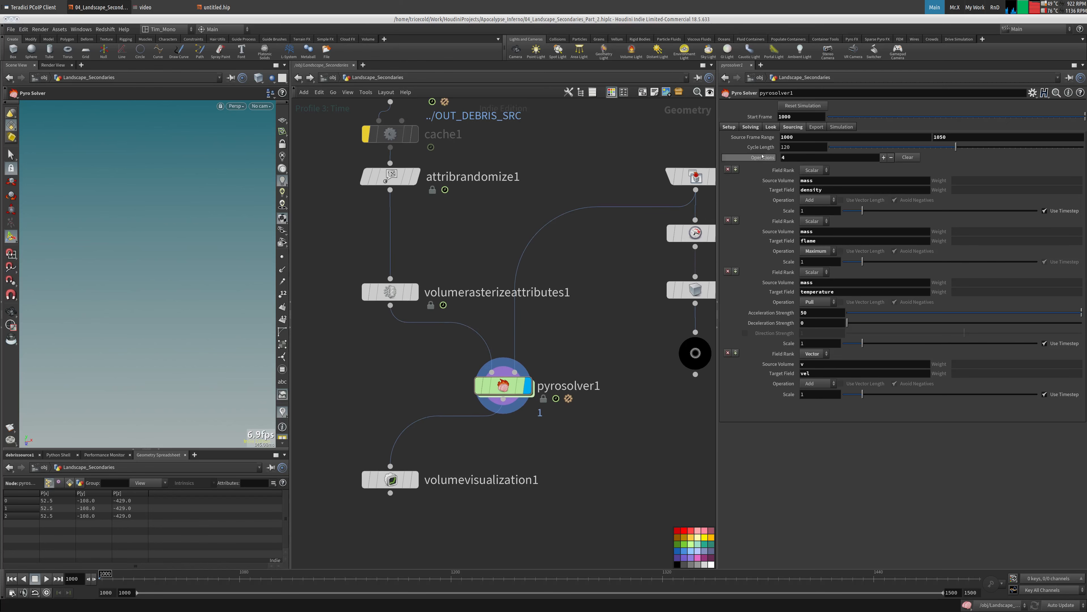
# - Turn off Minimal OpenCL Solve on pyrosolver1 and turn on Use OpenCL while keeping Sparse Solving enabled
pyautogui.click(769, 127)
pyautogui.click(750, 127)
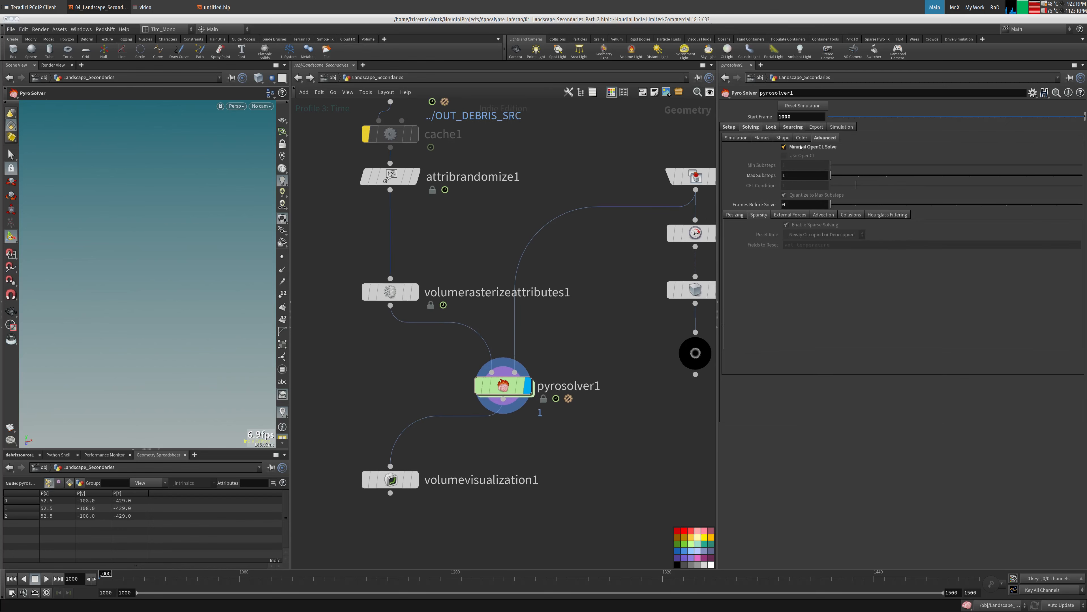
pyautogui.moveTo(582, 359); pyautogui.dragTo(626, 306, button='middle')
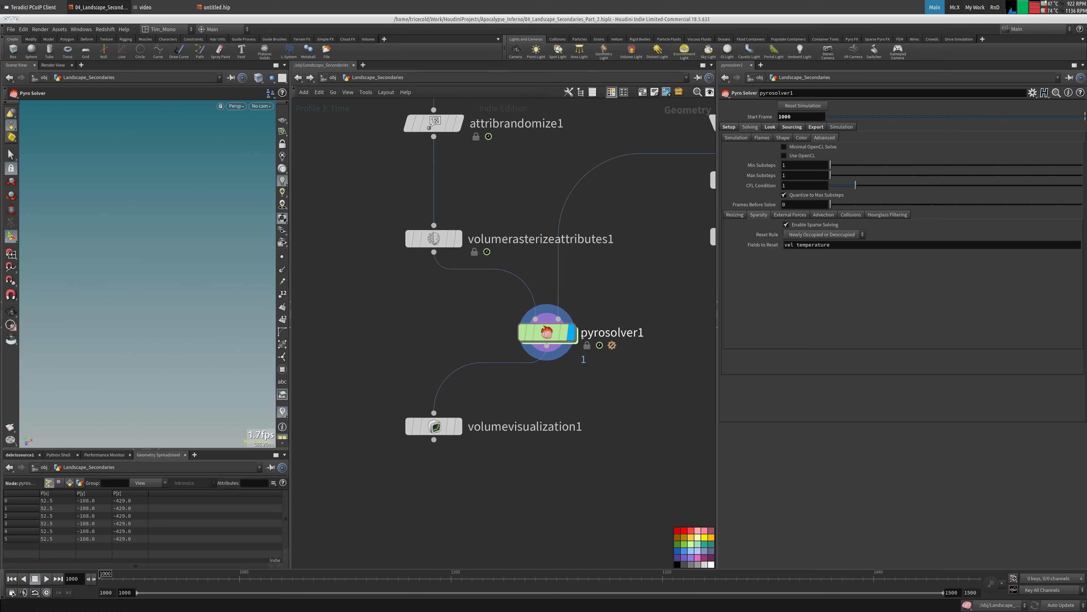
pyautogui.moveTo(474, 319); pyautogui.dragTo(607, 370)
pyautogui.click(805, 157)
pyautogui.moveTo(668, 243); pyautogui.dragTo(679, 233, button='middle')
# - Play the simulation using OpenCL with Sparse Solving, read pyrosolver1's node information, and return to the start frame
pyautogui.click(47, 579)
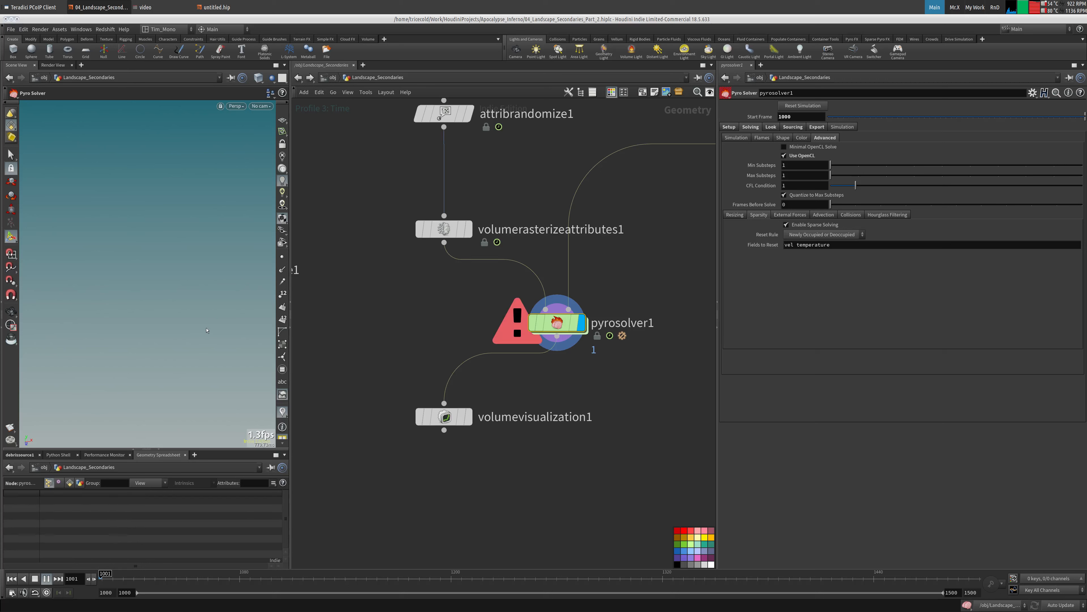
pyautogui.click(35, 579)
pyautogui.click(584, 354)
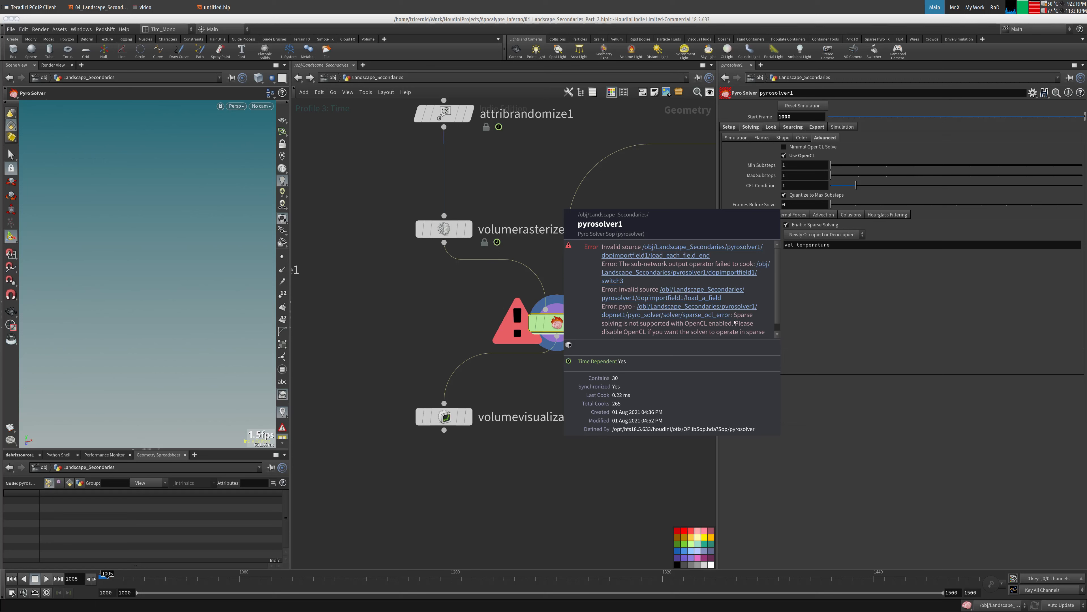
pyautogui.click(13, 579)
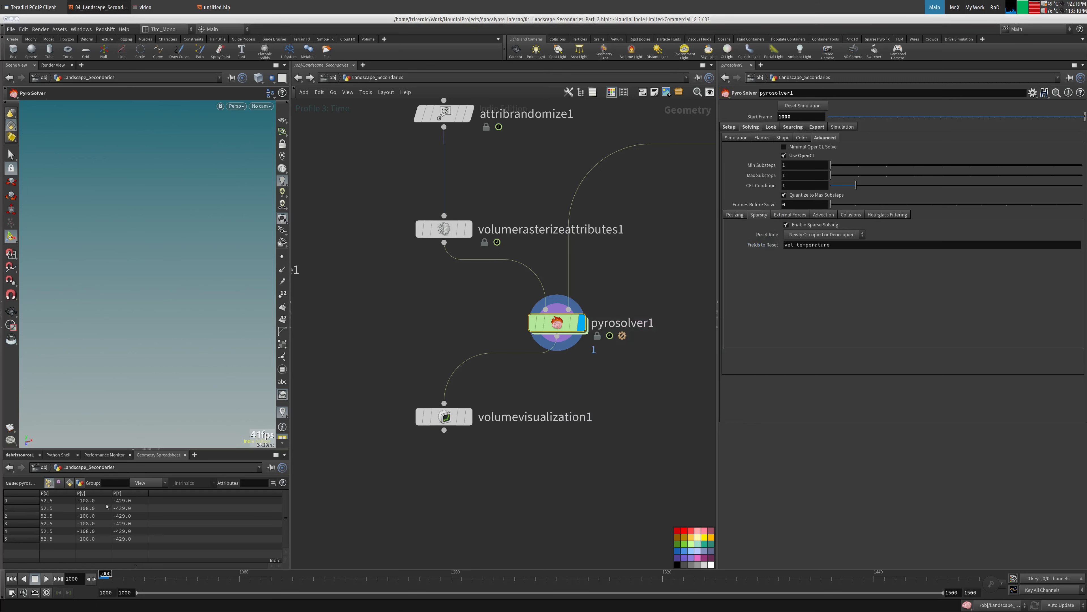
# - Turn off Use OpenCL on pyrosolver1 and play the simulation from frame 1000 with Sparse Solving enabled
pyautogui.moveTo(393, 384); pyautogui.dragTo(413, 366, button='middle')
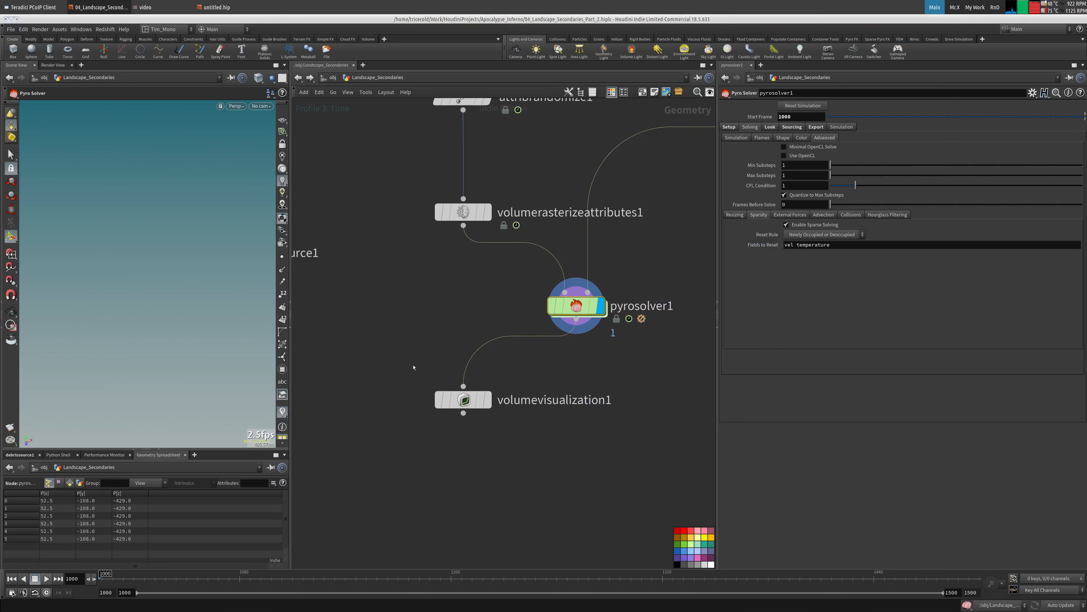
pyautogui.click(47, 579)
pyautogui.click(13, 578)
pyautogui.click(50, 580)
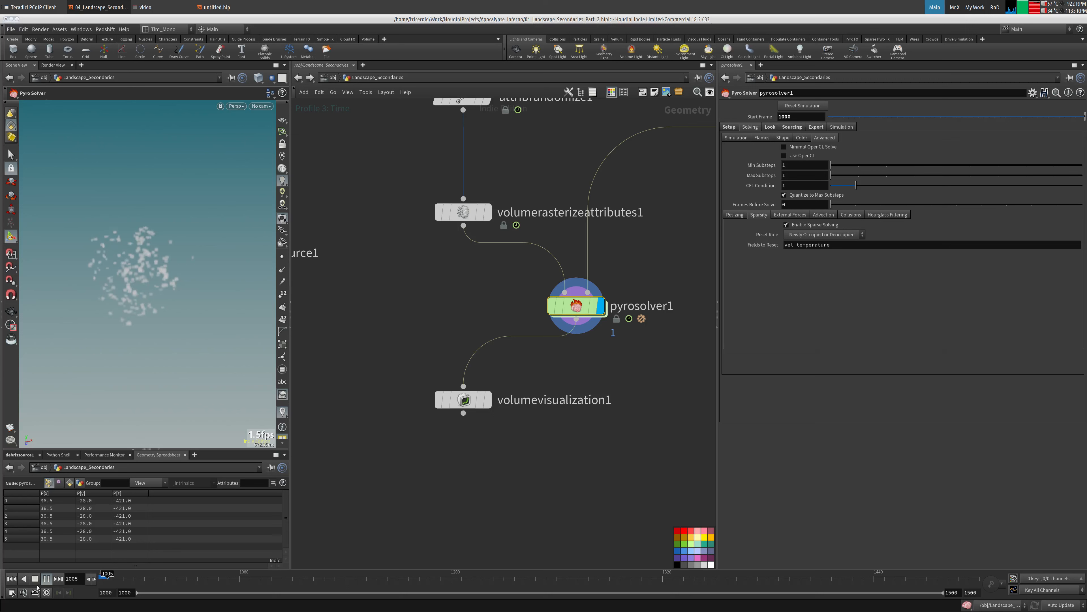
pyautogui.press('Escape')
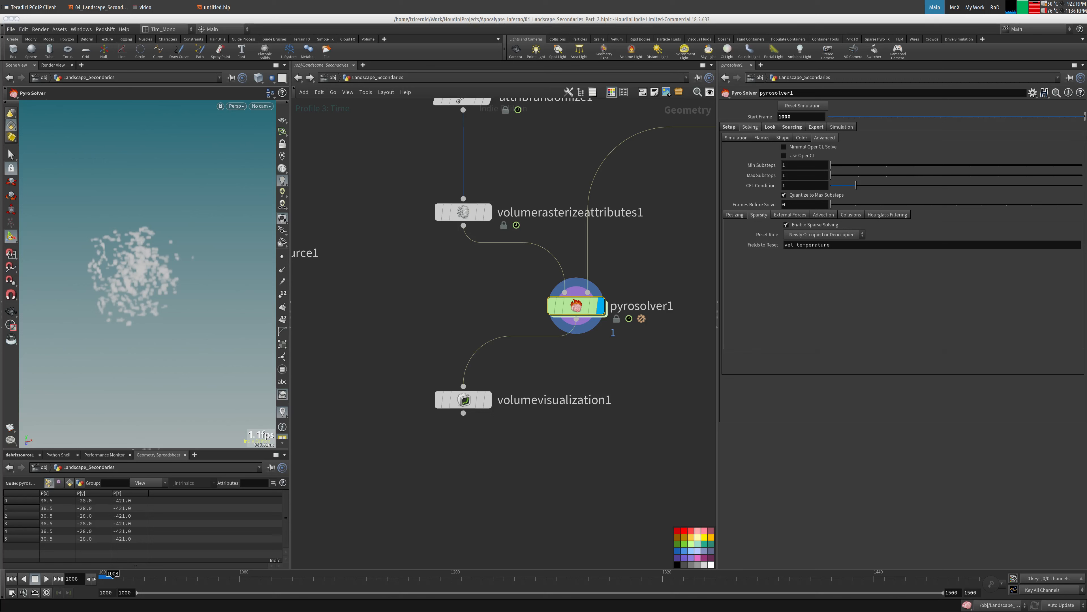
# - Disconnect In_COLL from pyrosolver1 and play the simulation up to frame 1010 without landscape collisions
pyautogui.moveTo(388, 345); pyautogui.dragTo(387, 331, button='middle')
pyautogui.keyDown('alt'); pyautogui.moveTo(141, 300); pyautogui.dragTo(193, 275); pyautogui.keyUp('alt')
pyautogui.moveTo(440, 299); pyautogui.dragTo(359, 371, button='middle')
pyautogui.scroll(-2, 369, 369)
pyautogui.rightClick(483, 327)
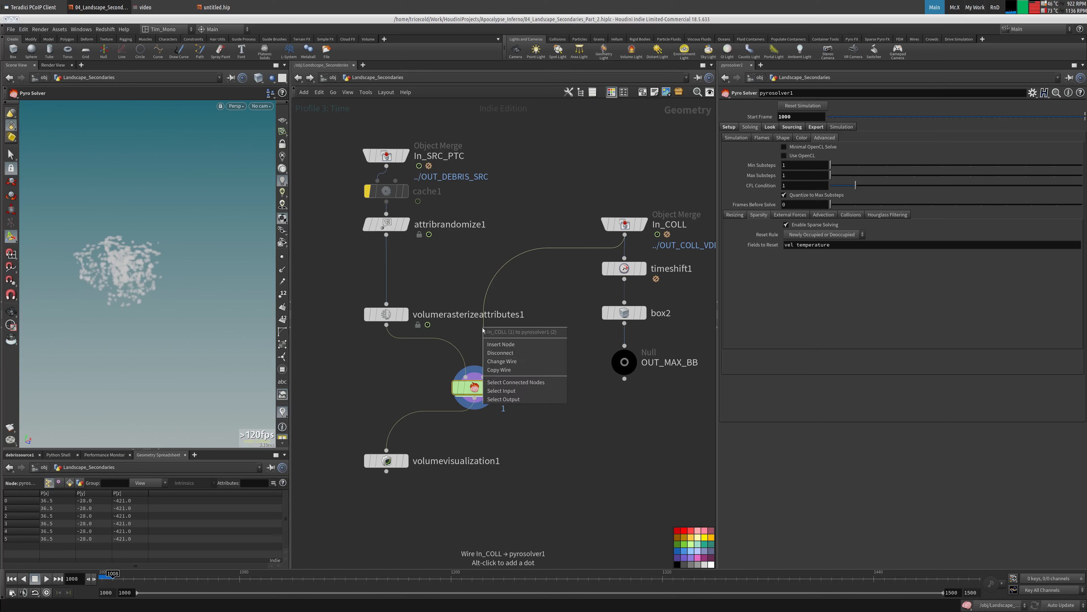
pyautogui.click(495, 353)
pyautogui.moveTo(473, 339); pyautogui.dragTo(510, 317, button='middle')
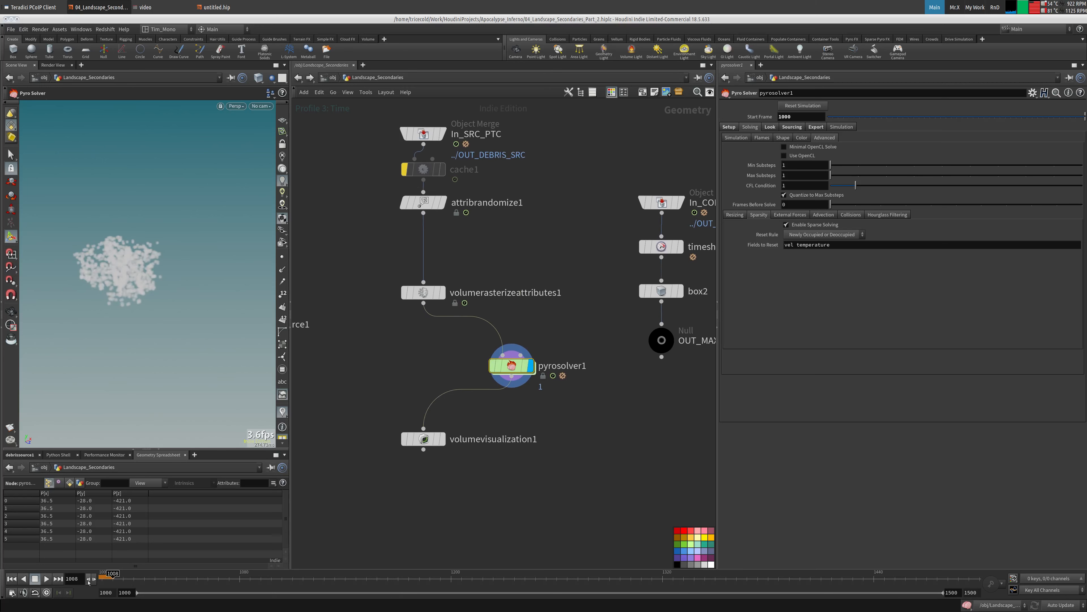
pyautogui.click(47, 579)
pyautogui.click(35, 579)
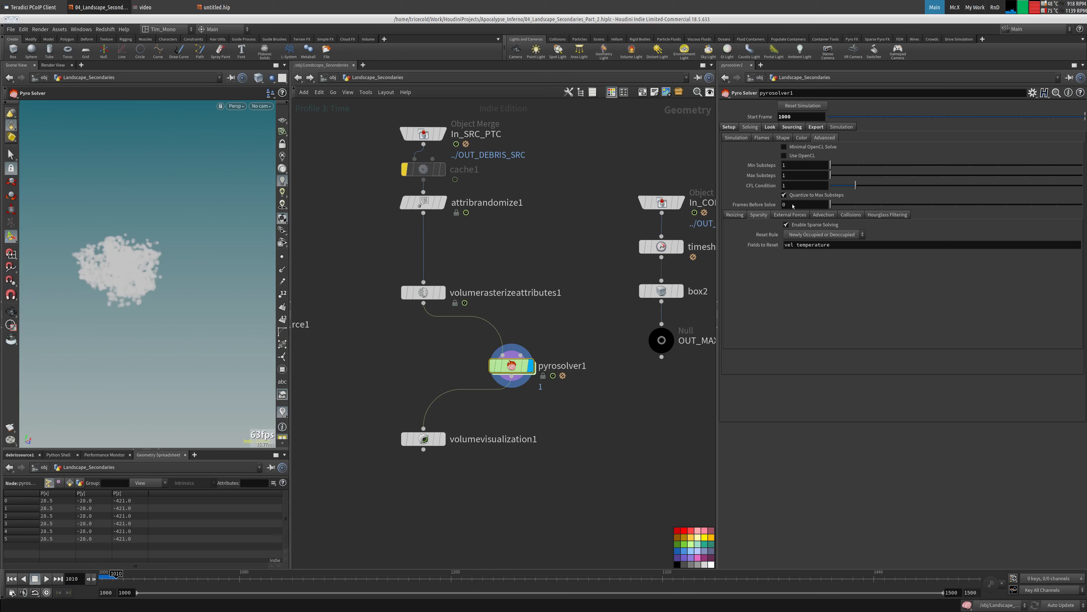
# - Set the Time Scale in pyrosolver1's simulation solving settings to 0.75
pyautogui.click(730, 128)
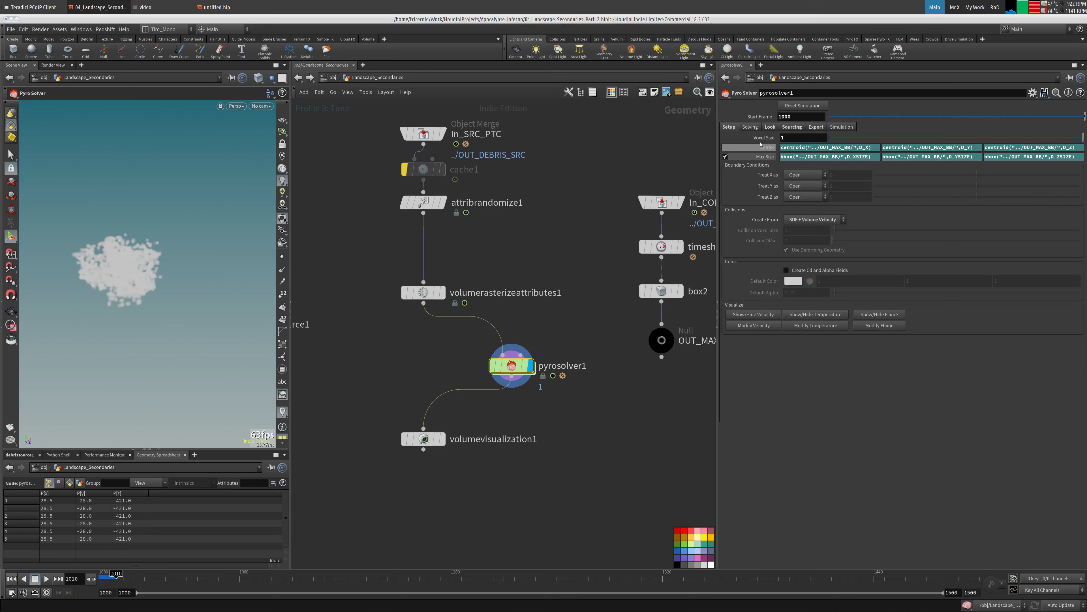
pyautogui.click(751, 128)
pyautogui.click(733, 139)
pyautogui.press('Tab')
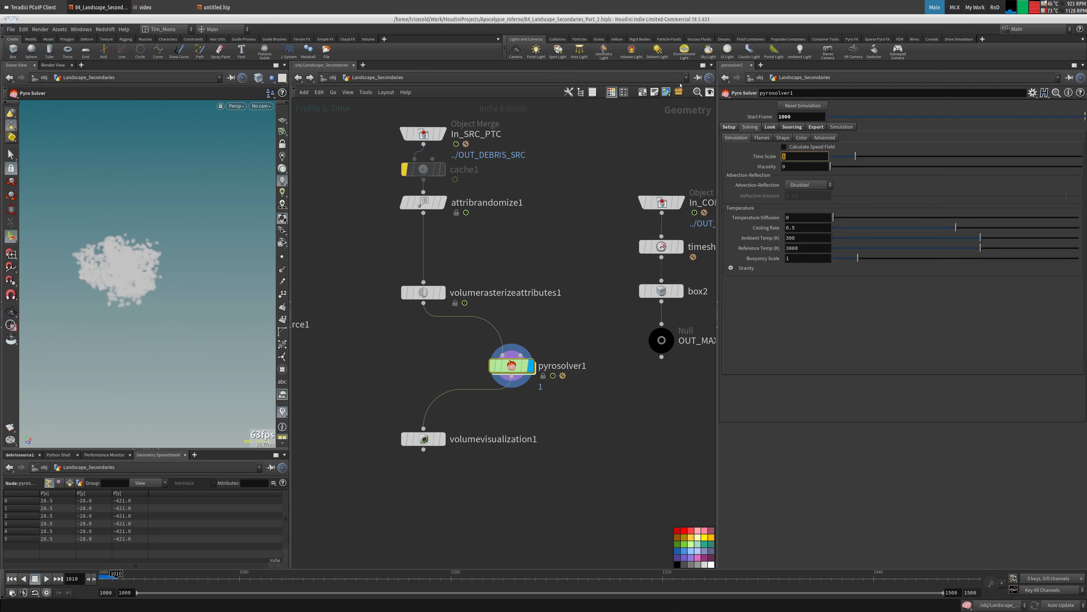
pyautogui.write('75')
pyautogui.press('Tab')
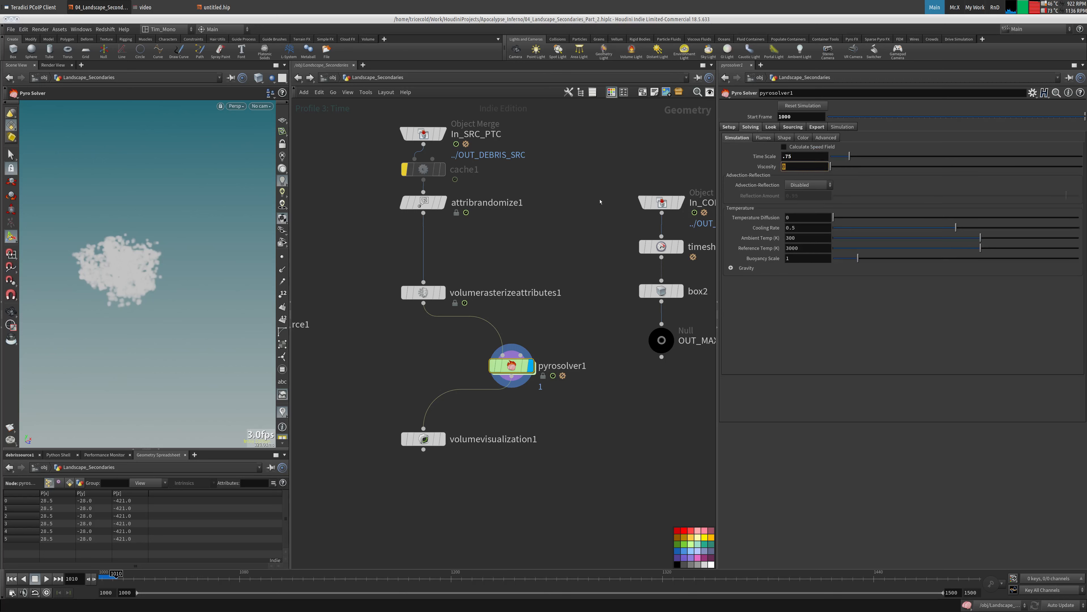
# - Set pyrosolver1's Reference Temp to 600 K and its Buoyancy Scale to -4
pyautogui.press('Tab')
pyautogui.press('Tab')
pyautogui.press('Tab')
pyautogui.press('Tab')
pyautogui.write('600')
pyautogui.press('Tab')
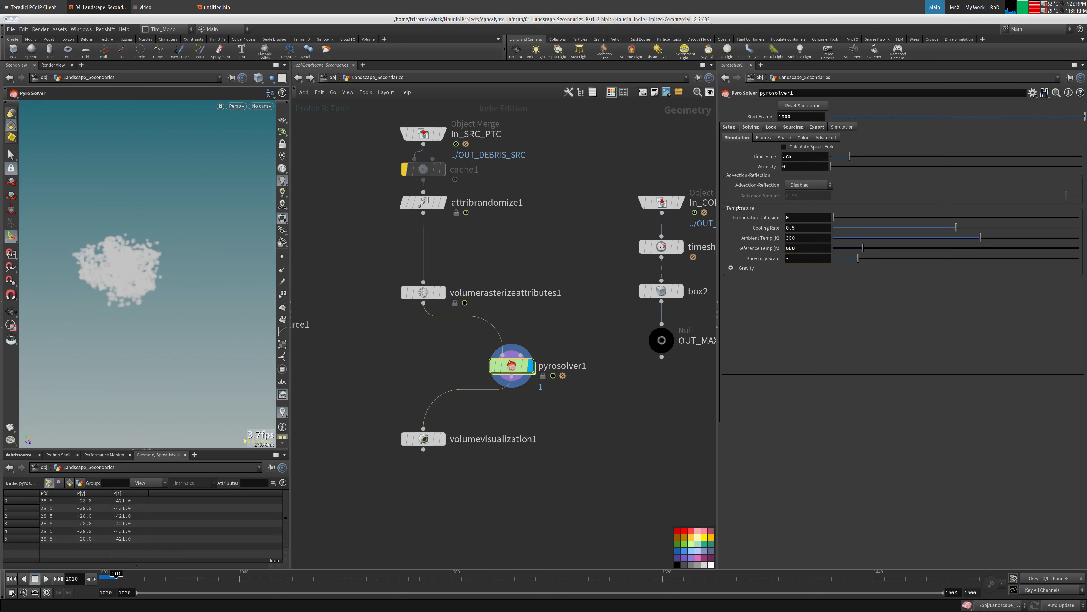
pyautogui.press('Tab')
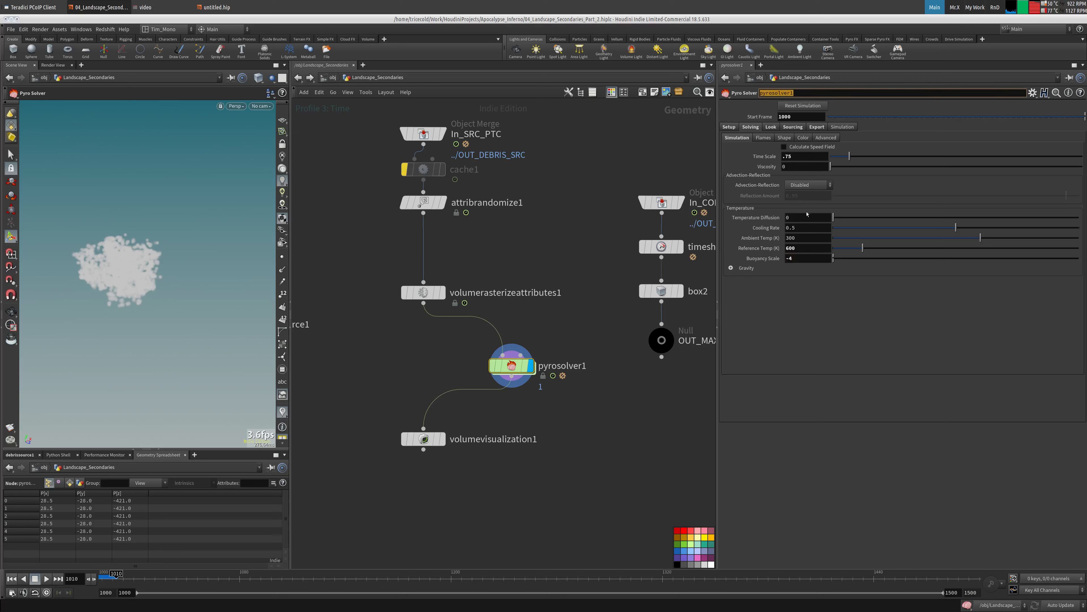
# - Set pyrosolver1's Advection-Reflection mode to Single-Project
pyautogui.click(807, 184)
pyautogui.click(801, 204)
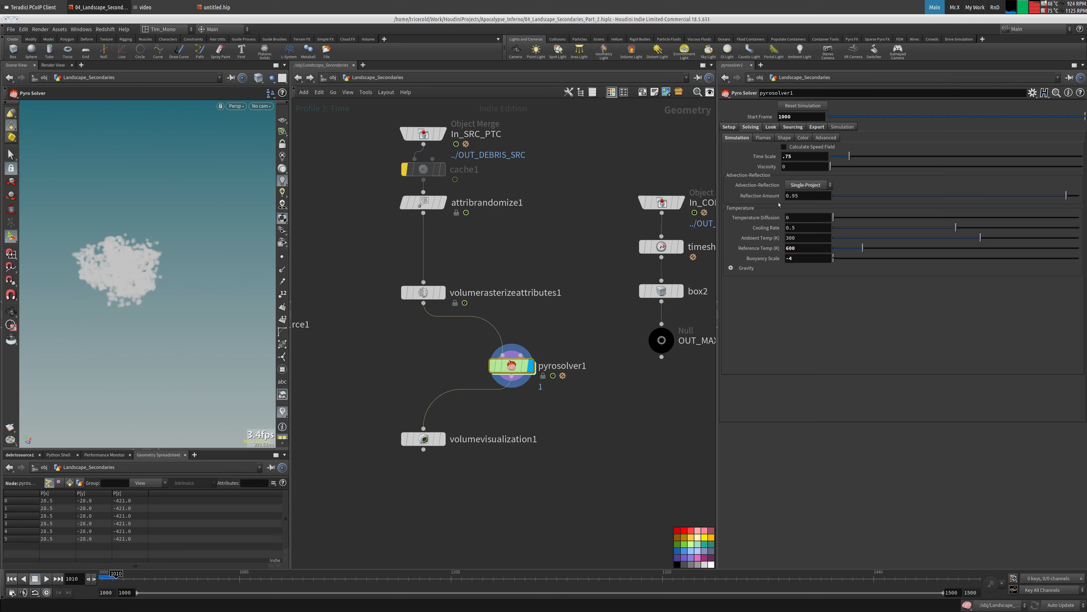
pyautogui.moveTo(585, 207); pyautogui.dragTo(579, 218, button='middle')
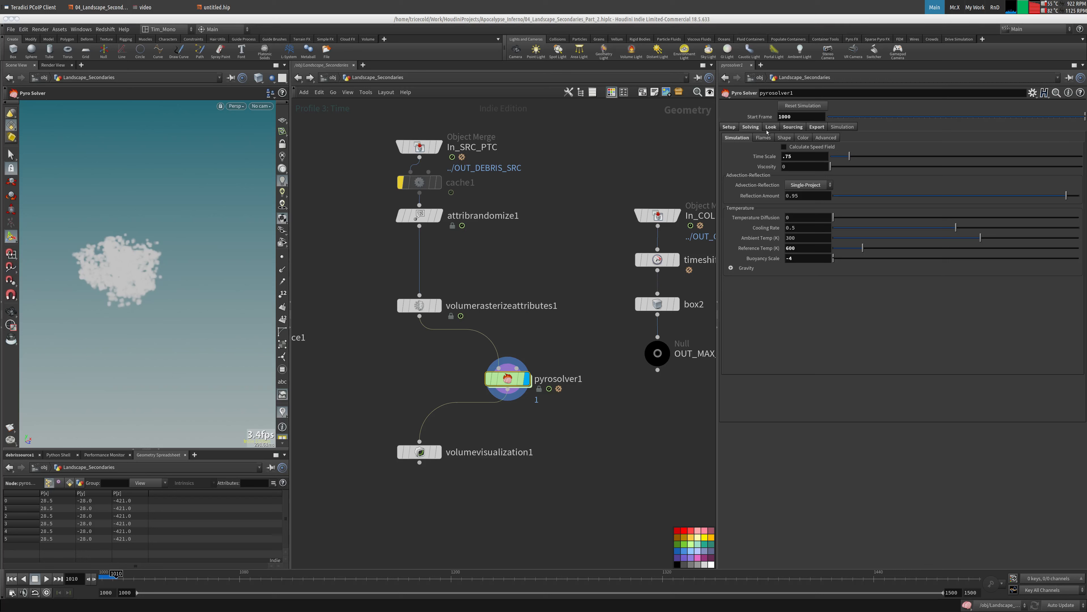
# - In pyrosolver1's shape settings, set Dissipation to 0.005 and enable Disturbance with a strength of 100
pyautogui.click(784, 137)
pyautogui.doubleClick(787, 147)
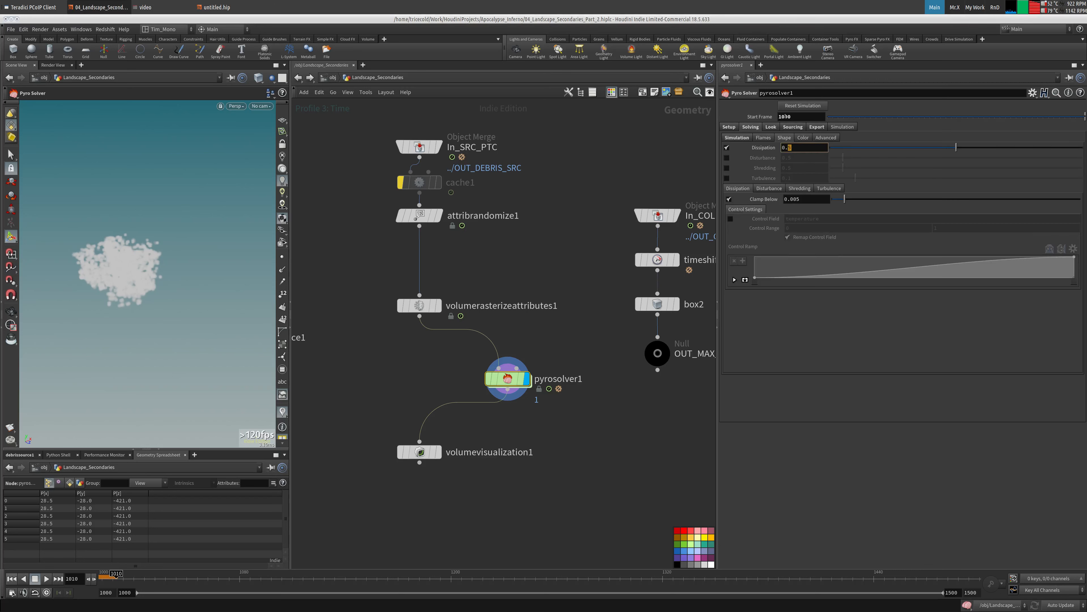
pyautogui.write('5')
pyautogui.press('Tab')
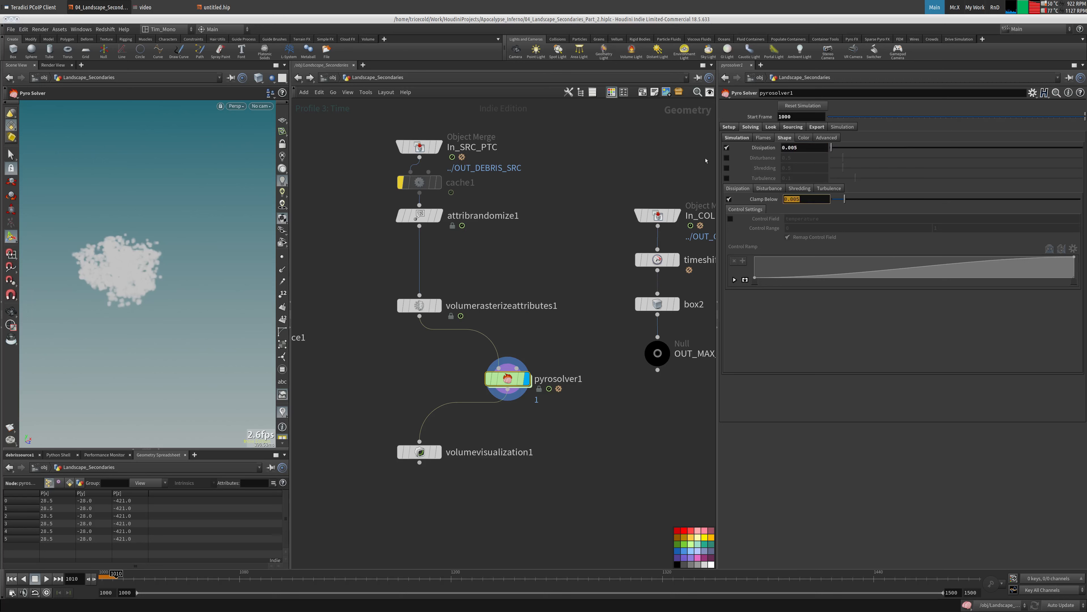
pyautogui.click(727, 157)
pyautogui.doubleClick(795, 158)
pyautogui.write('100')
pyautogui.press('Tab')
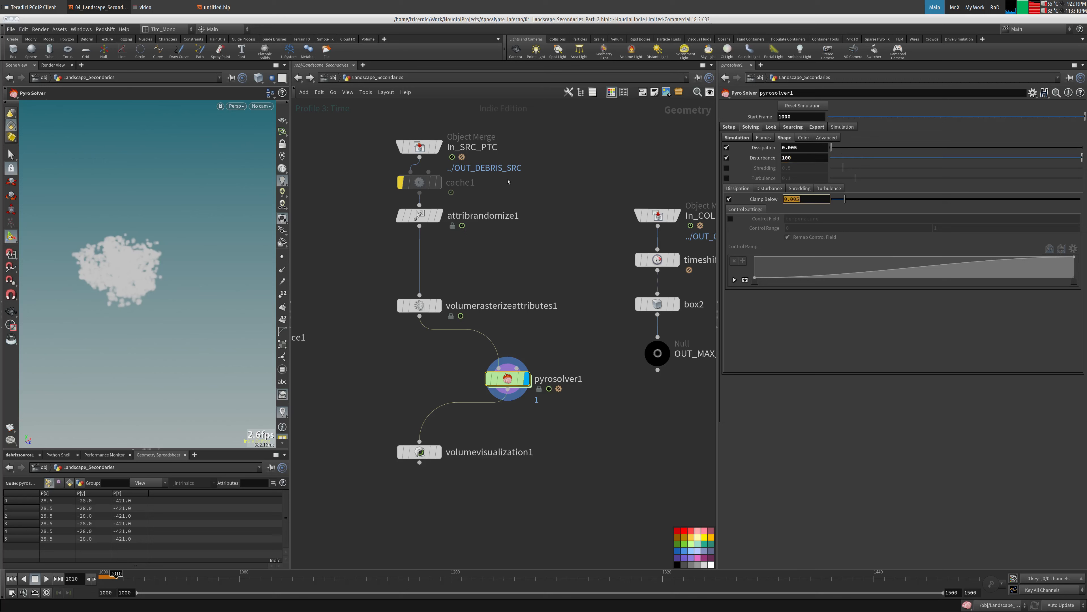
# - Enable a temperature control field for the disturbance and set its Roughness to 0.7
pyautogui.click(769, 189)
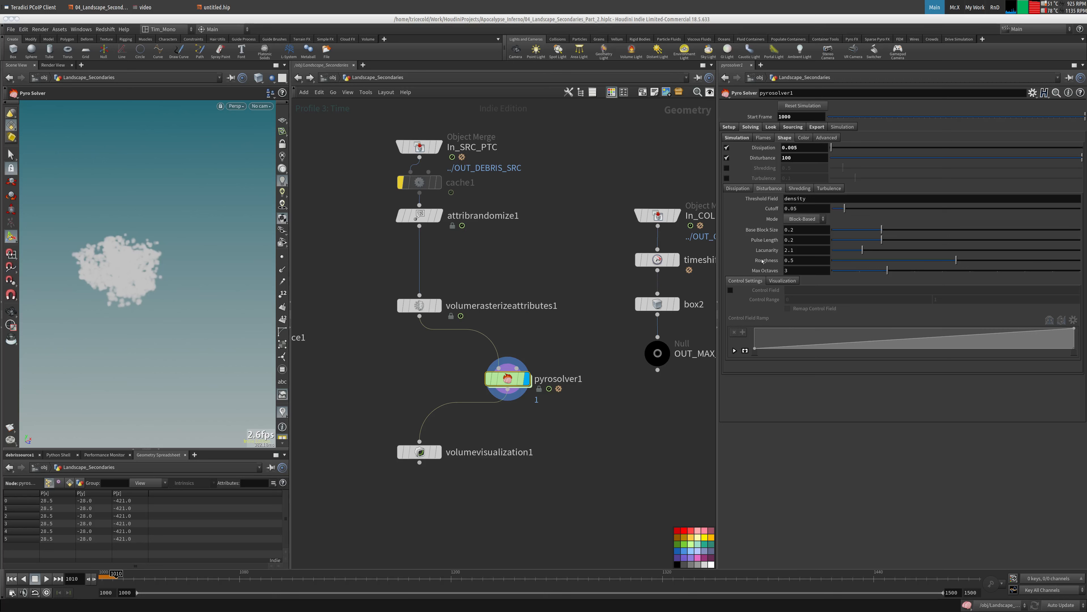
pyautogui.click(730, 290)
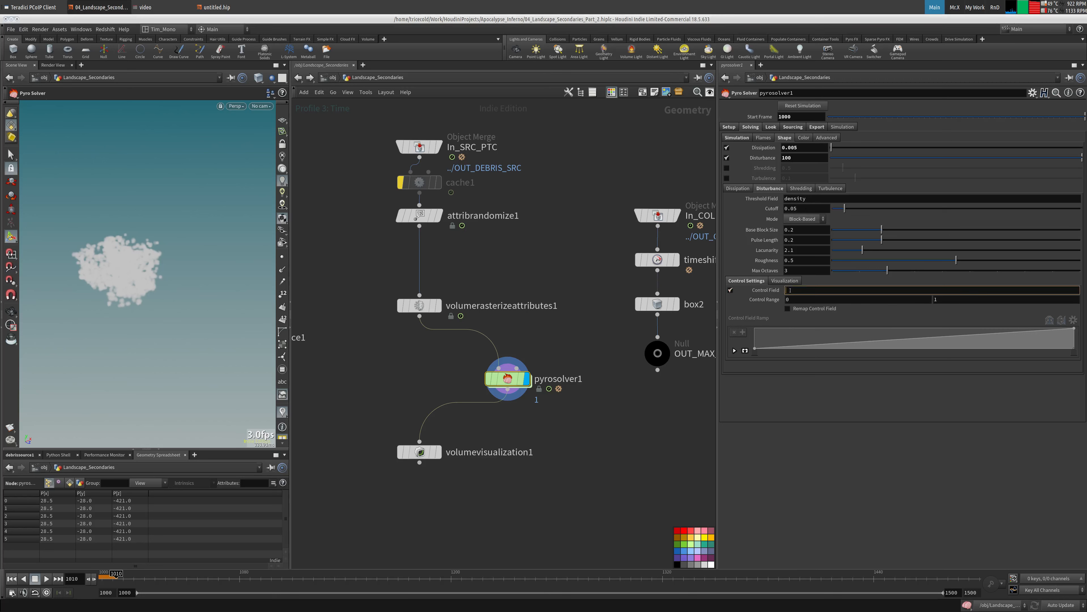
pyautogui.write('temperature')
pyautogui.press('Return')
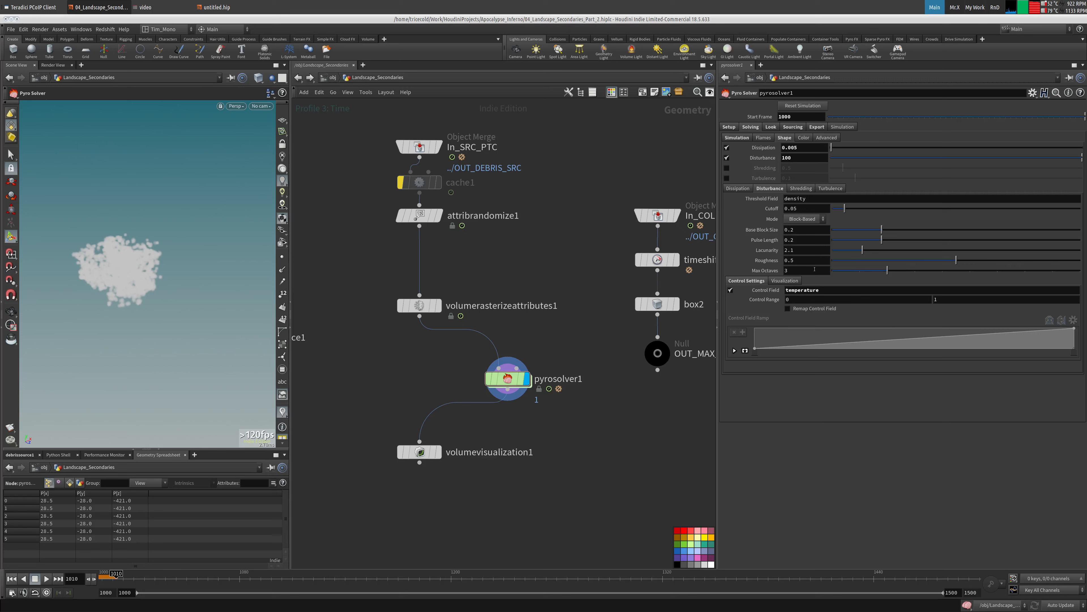
pyautogui.doubleClick(790, 260)
pyautogui.write('.7')
pyautogui.press('Return')
# - Enable Turbulence in pyrosolver1's shape settings with a strength of 4
pyautogui.click(727, 178)
pyautogui.doubleClick(793, 178)
pyautogui.write('4')
pyautogui.press('Tab')
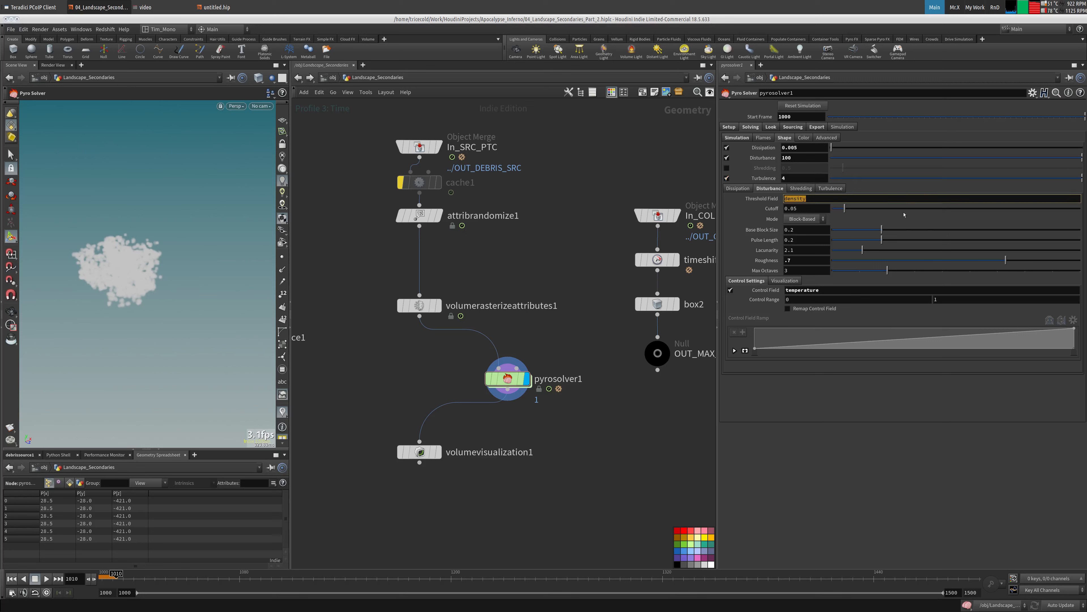
# - Set the turbulence Swirl Size to 4, Grain to 0.7 and Levels to 3
pyautogui.click(831, 188)
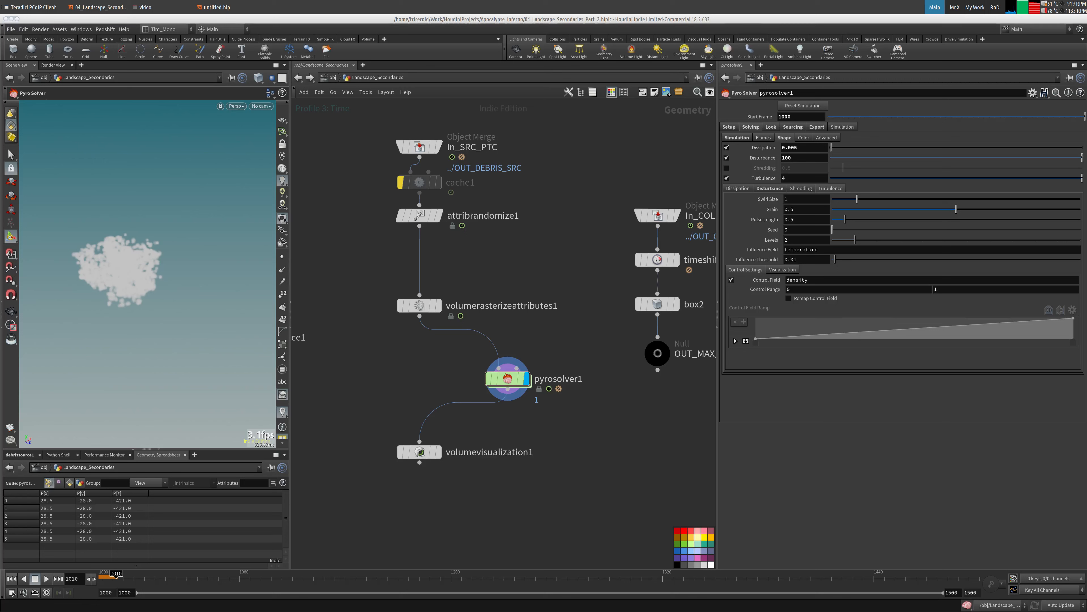
pyautogui.doubleClick(788, 199)
pyautogui.press('Tab')
pyautogui.write('.7')
pyautogui.press('Tab')
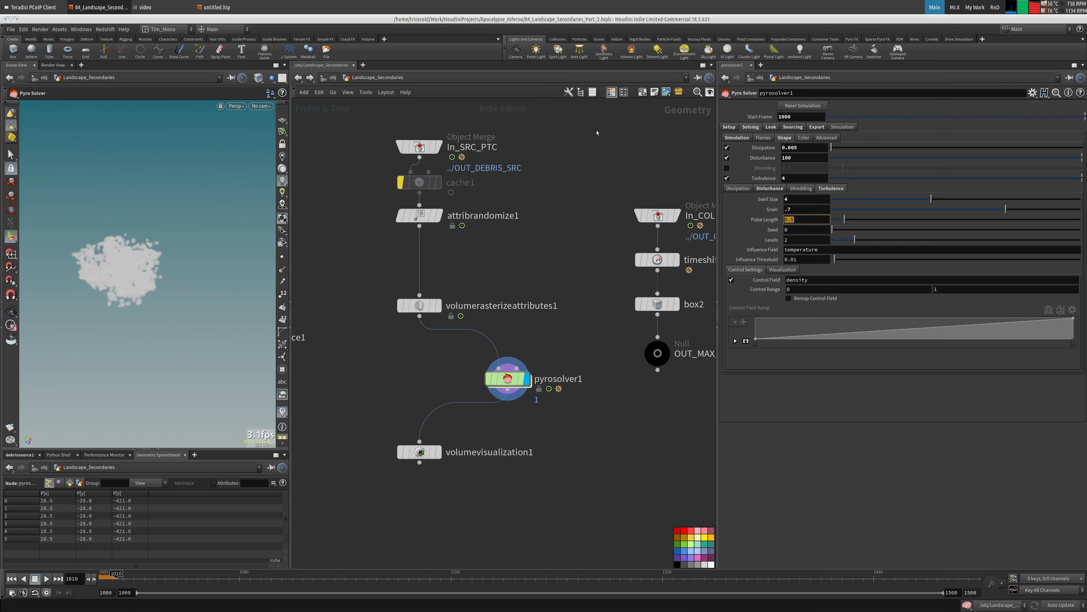
pyautogui.press('Tab')
pyautogui.press('Tab')
pyautogui.write('3')
pyautogui.press('Tab')
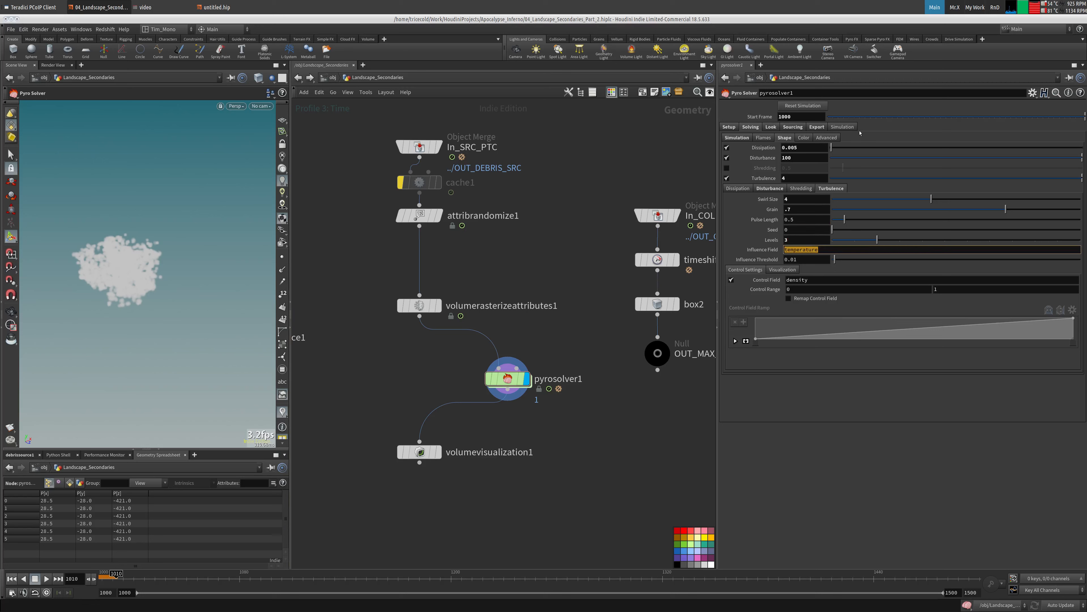
# - Review pyrosolver1's advanced solving and look settings, and save the scene file
pyautogui.click(824, 138)
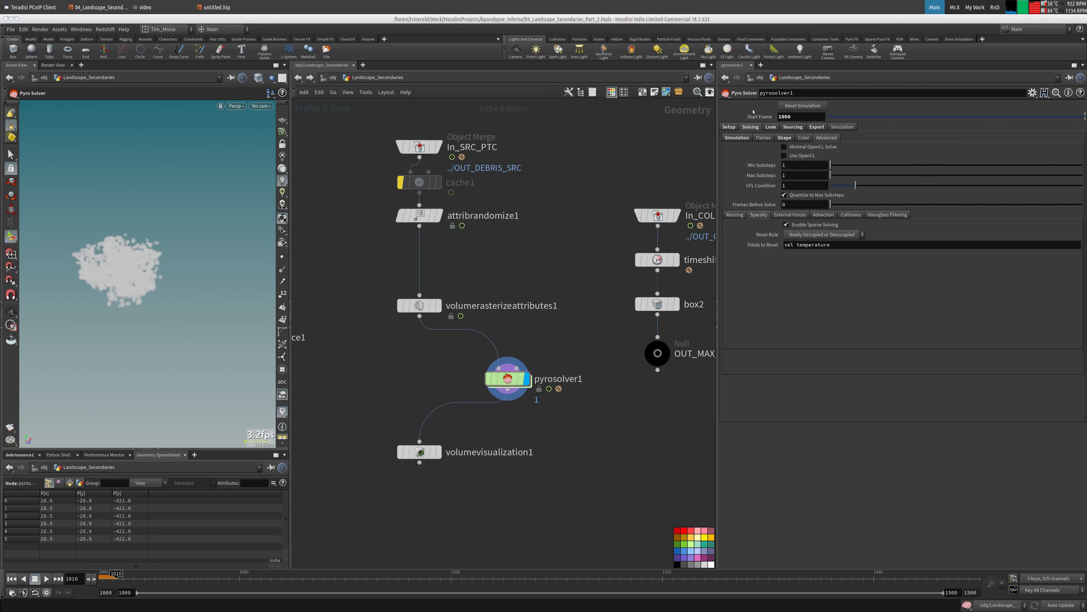
pyautogui.click(768, 127)
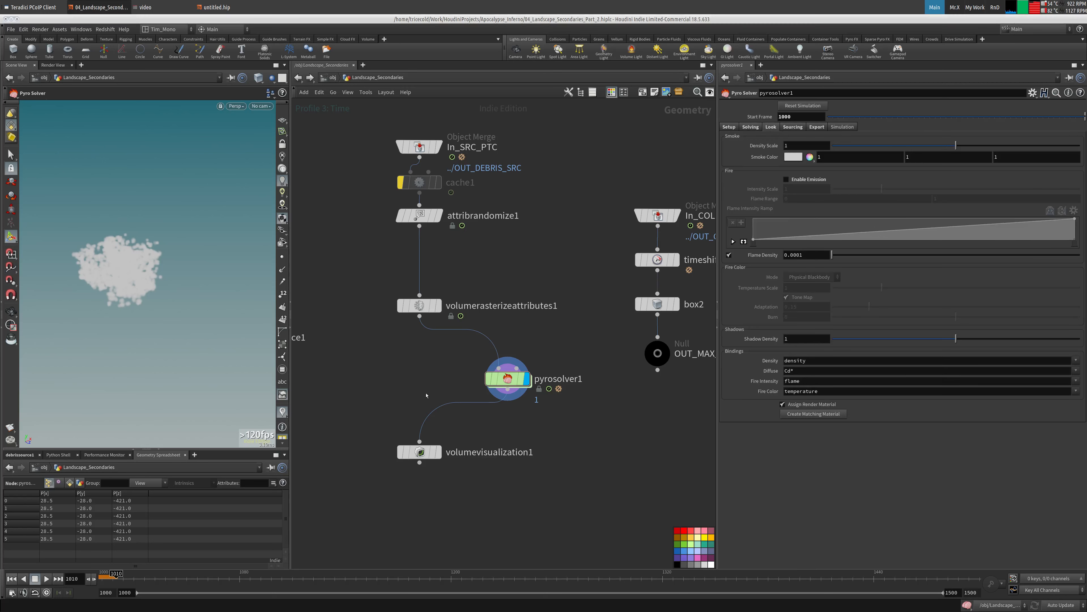
pyautogui.moveTo(427, 396); pyautogui.dragTo(431, 378, button='middle')
pyautogui.click(11, 29)
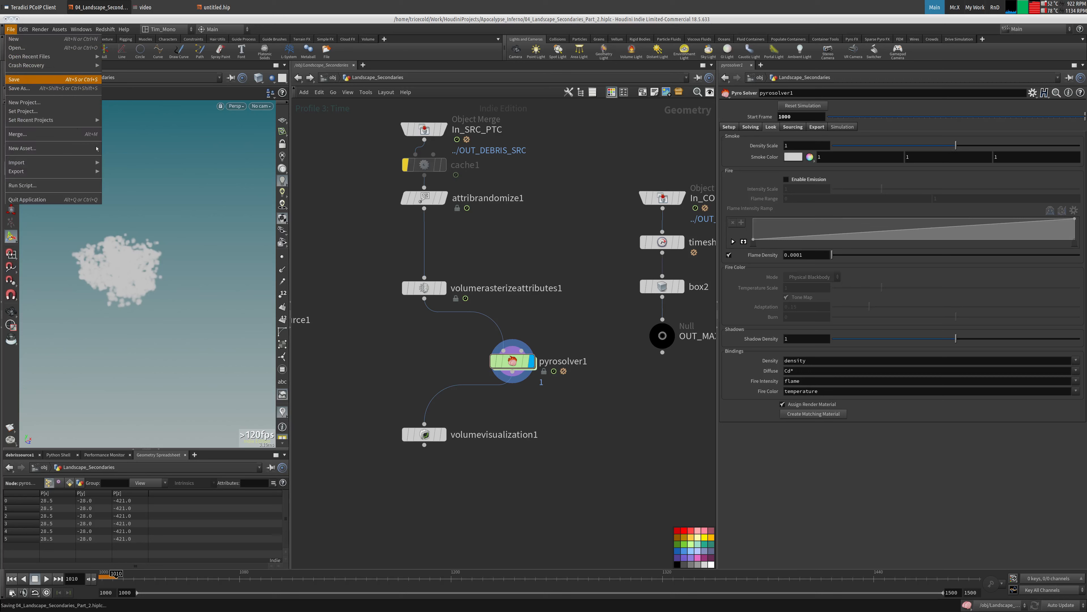
pyautogui.click(25, 88)
# - Display volumevisualization1 and play the smoke simulation from frame 1000 with the new solver settings
pyautogui.click(443, 435)
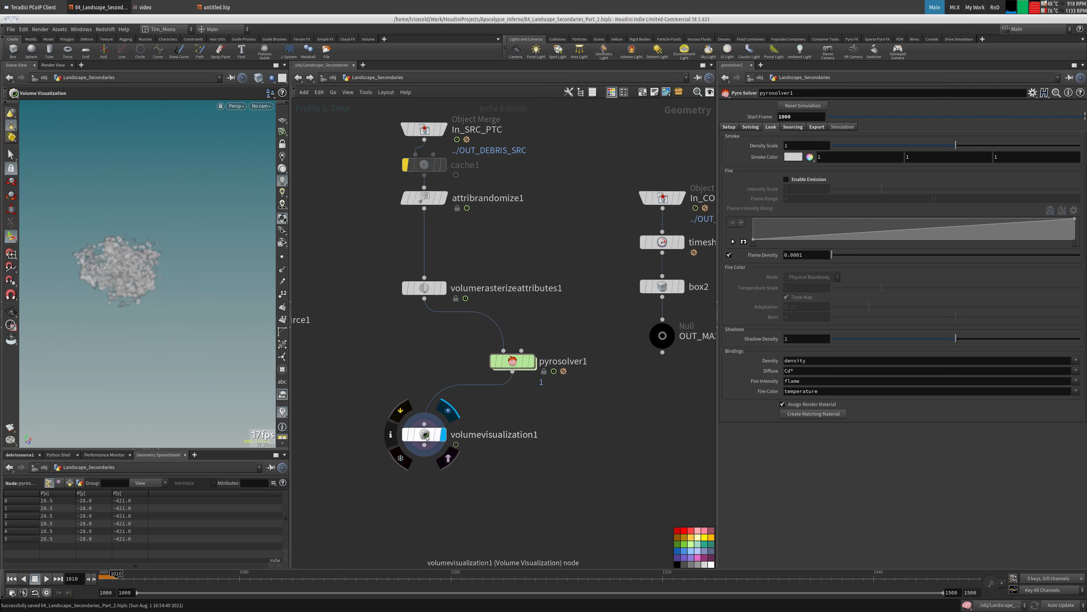
pyautogui.click(12, 579)
pyautogui.click(46, 578)
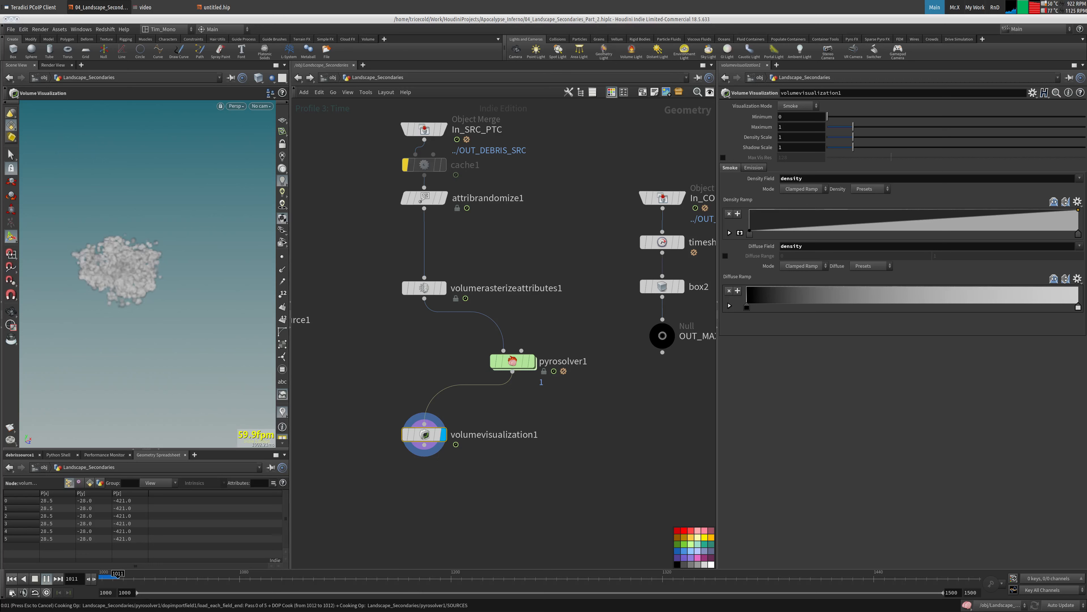
pyautogui.hotkey('ctrl', 's')
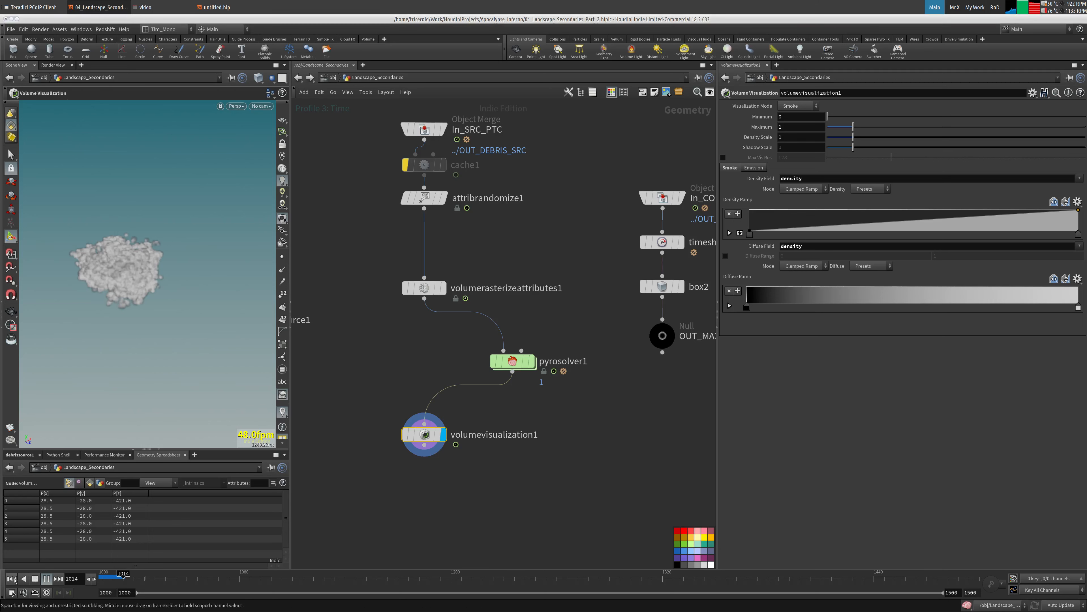
# - Find debrissource1 in the Landscape_Secondaries network and reduce its Edge Debris value by one digit
pyautogui.click(513, 361)
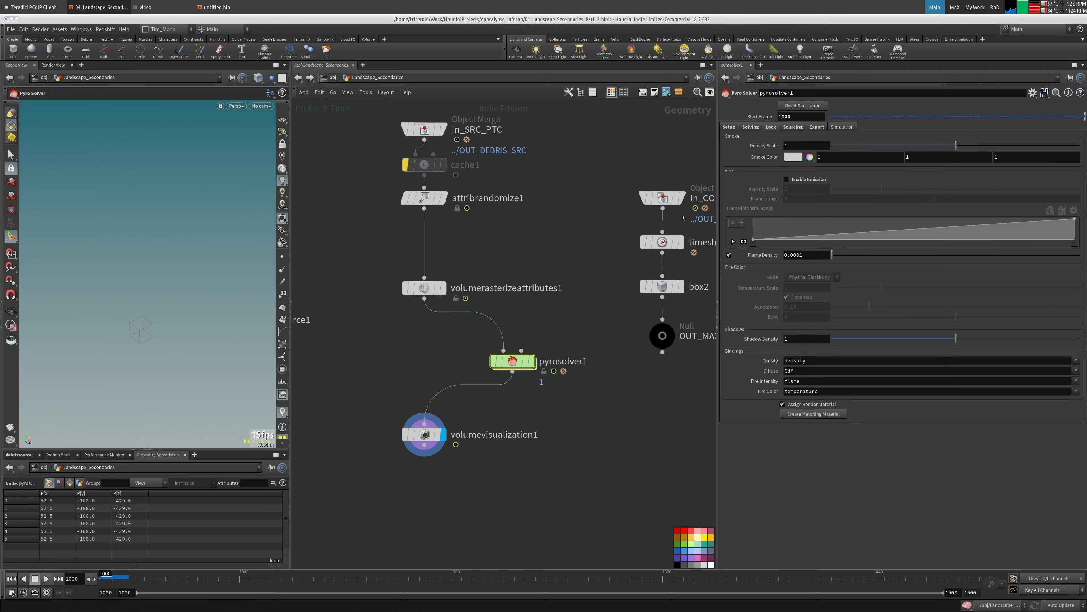
pyautogui.click(333, 78)
pyautogui.click(352, 213)
pyautogui.click(332, 77)
pyautogui.doubleClick(419, 262)
pyautogui.click(399, 288)
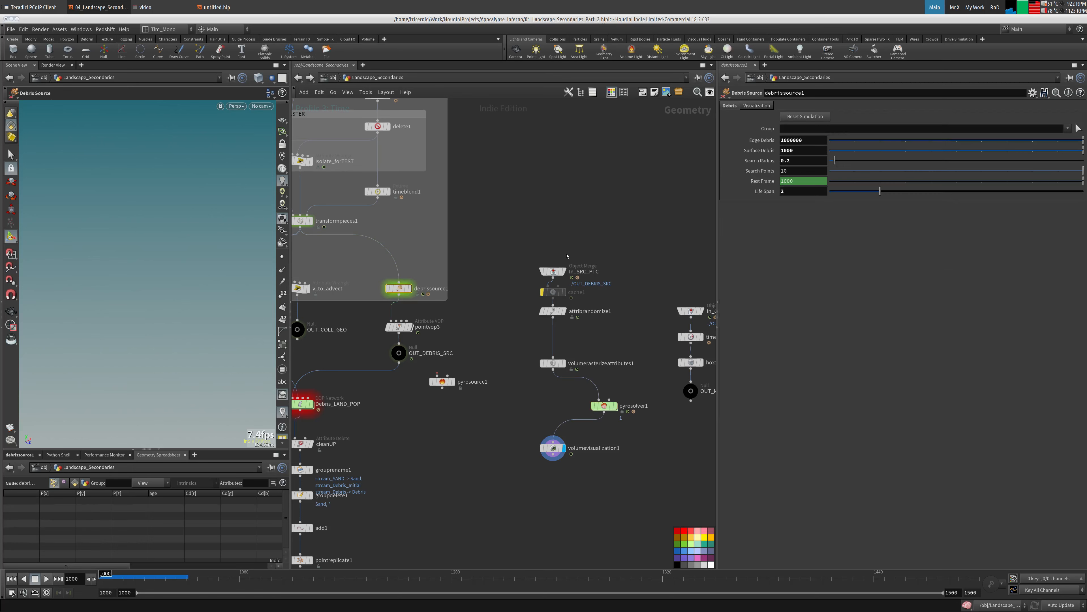
pyautogui.click(814, 141)
pyautogui.press('BackSpace')
pyautogui.press('Tab')
# - Go back to pyrosolver1 and enter its internal FORCES network
pyautogui.moveTo(592, 334); pyautogui.dragTo(584, 296, button='middle')
pyautogui.click(594, 368)
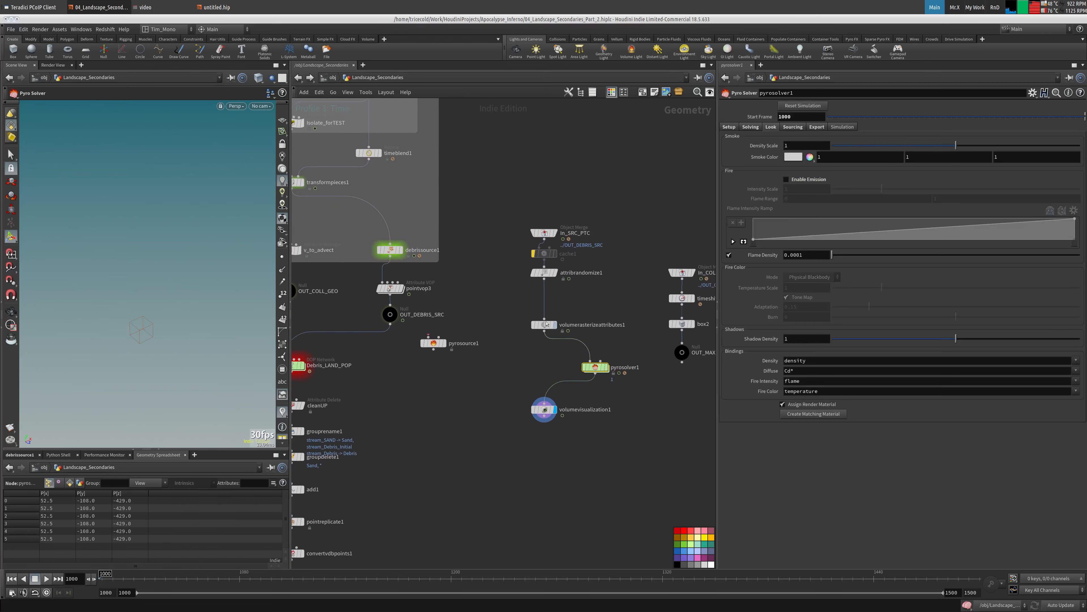
pyautogui.moveTo(358, 225); pyautogui.dragTo(493, 354, button='middle')
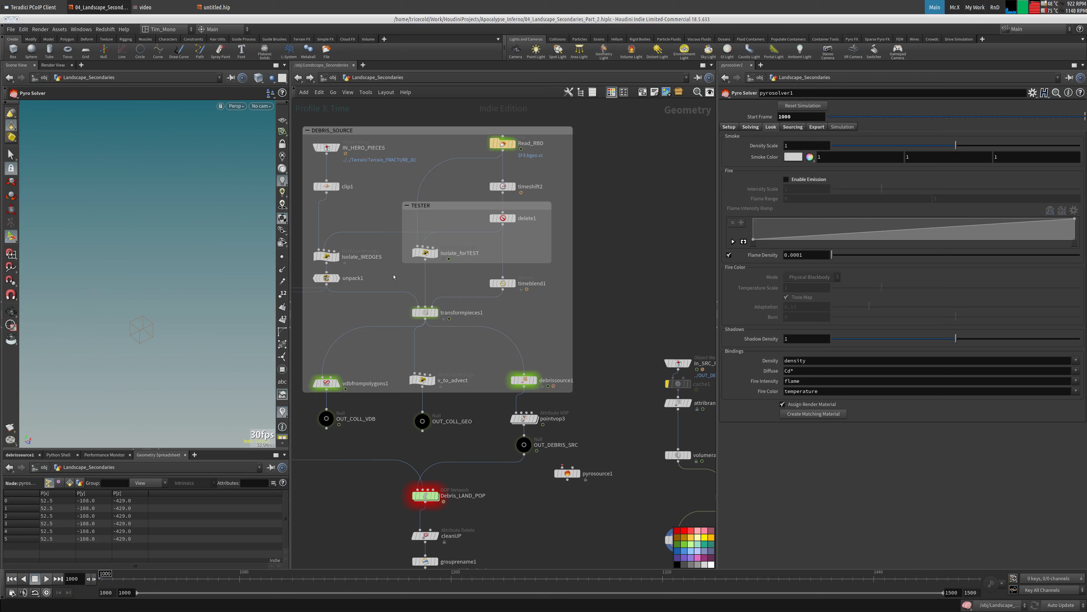
pyautogui.moveTo(649, 463); pyautogui.dragTo(422, 284, button='middle')
pyautogui.scroll(3, 422, 283)
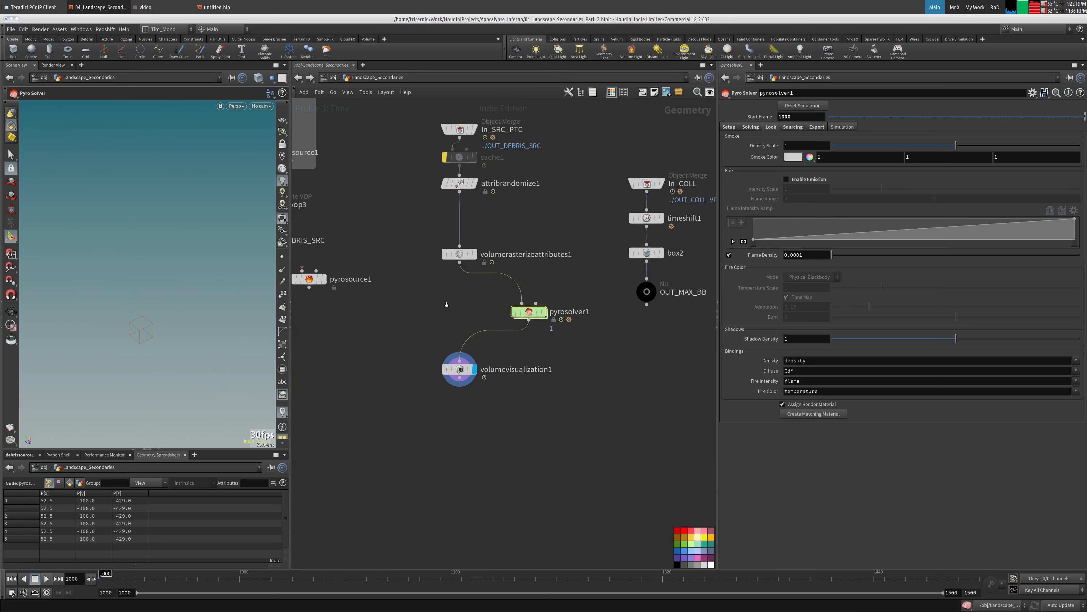
pyautogui.doubleClick(534, 315)
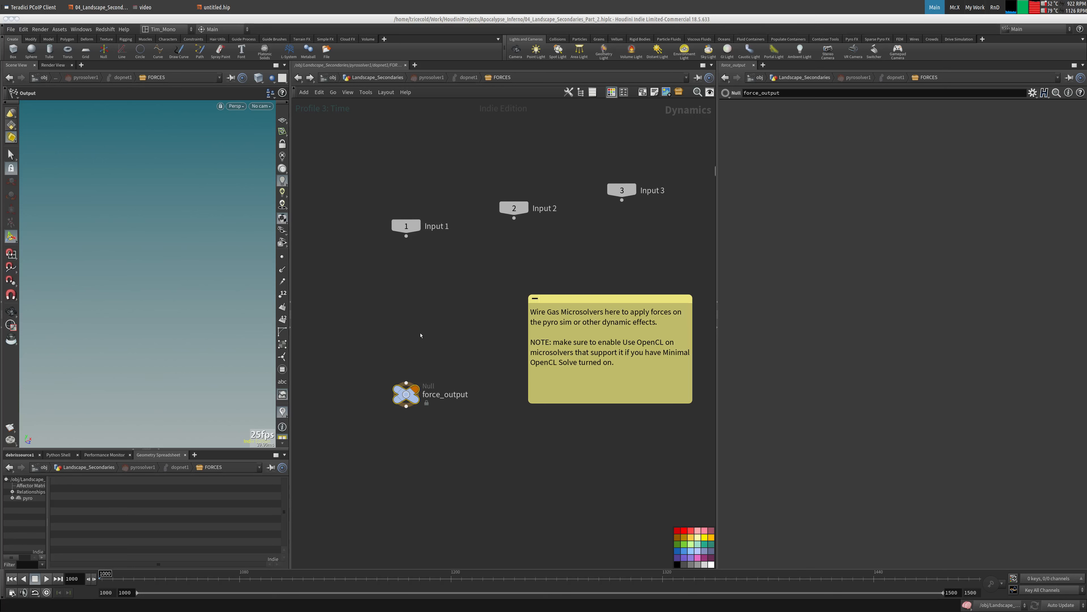
# - Wire a Gas Field Wrangle into force_output and write an expression that zeroes density where @P.y is below -50
pyautogui.press('Tab')
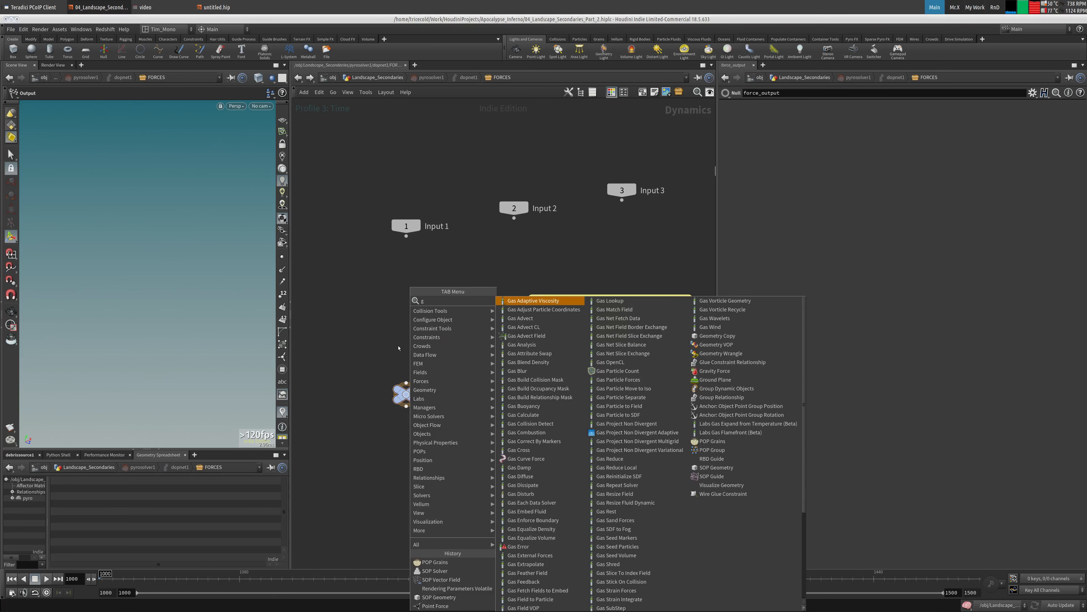
pyautogui.write('gaswra')
pyautogui.click(523, 301)
pyautogui.click(406, 348)
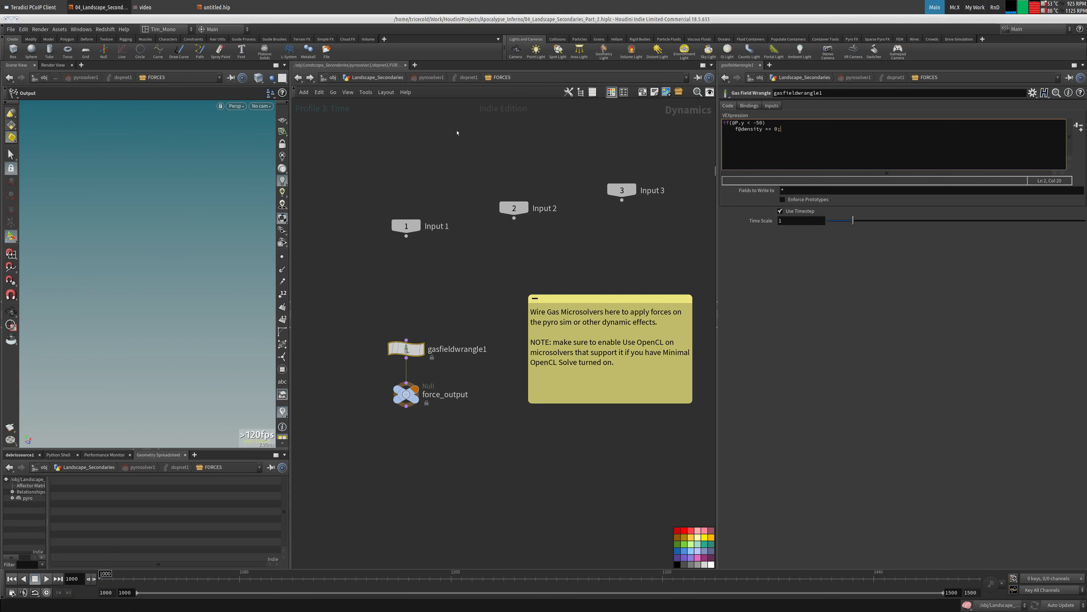
pyautogui.click(457, 131)
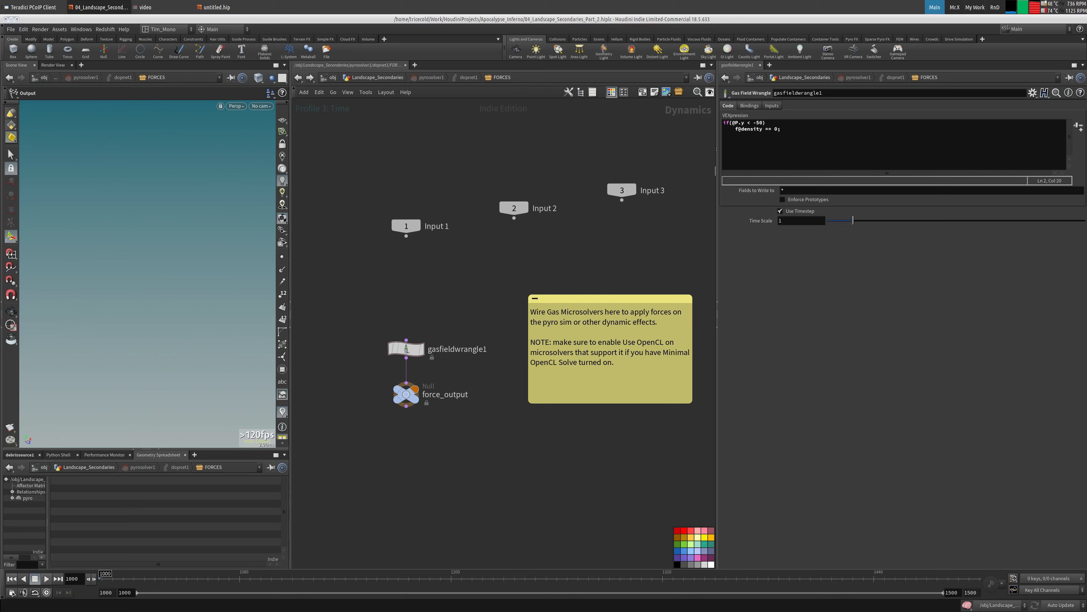
pyautogui.moveTo(475, 279); pyautogui.dragTo(492, 254, button='middle')
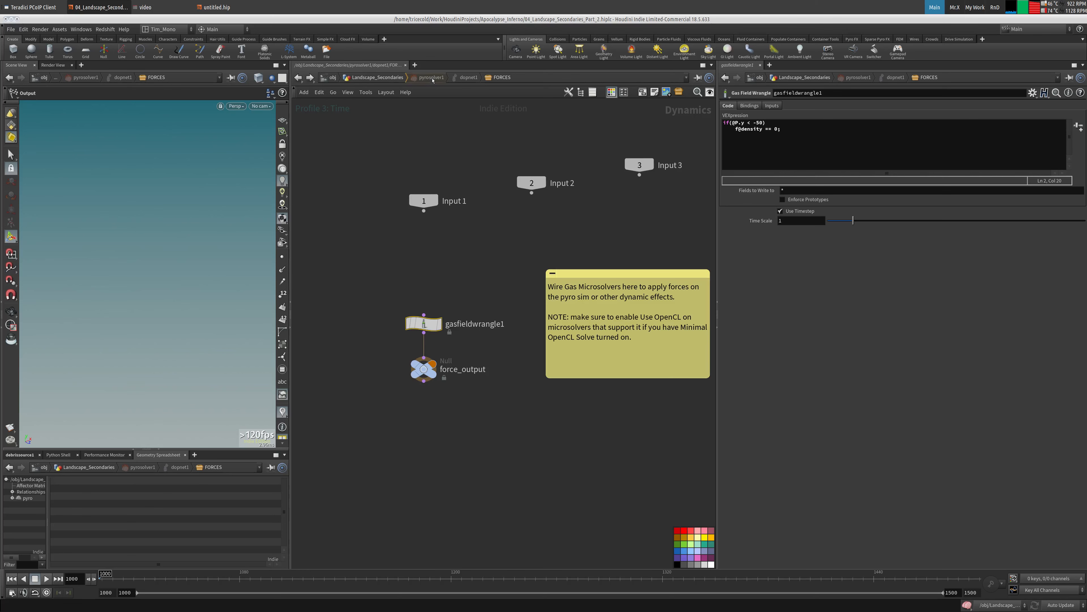
# - Go back to the Landscape_Secondaries network, display OUT_MAX_BB and examine its bounding box extents in the node info
pyautogui.click(376, 77)
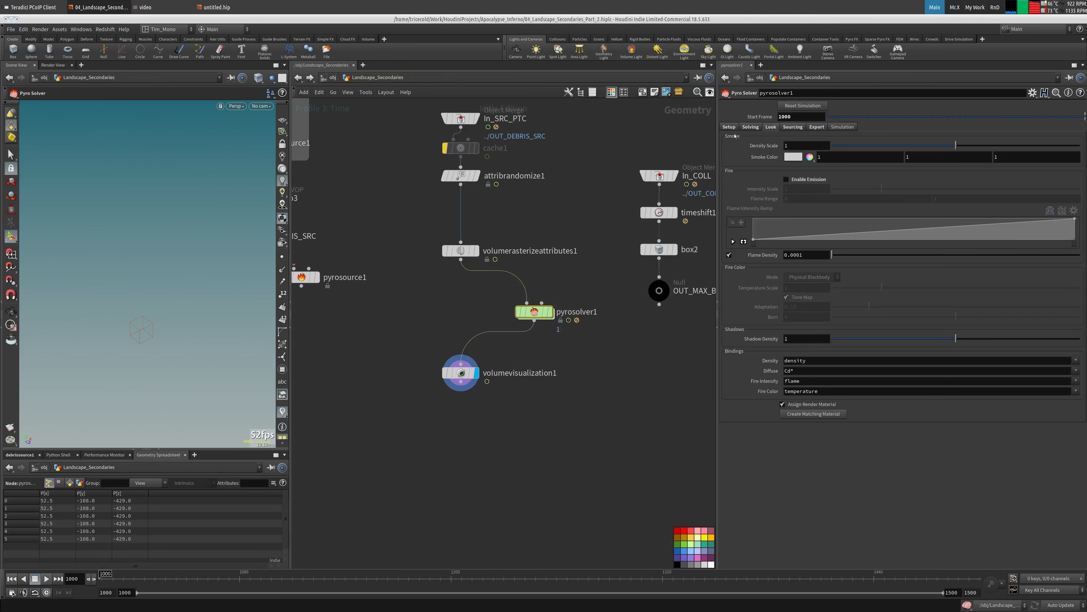
pyautogui.click(729, 127)
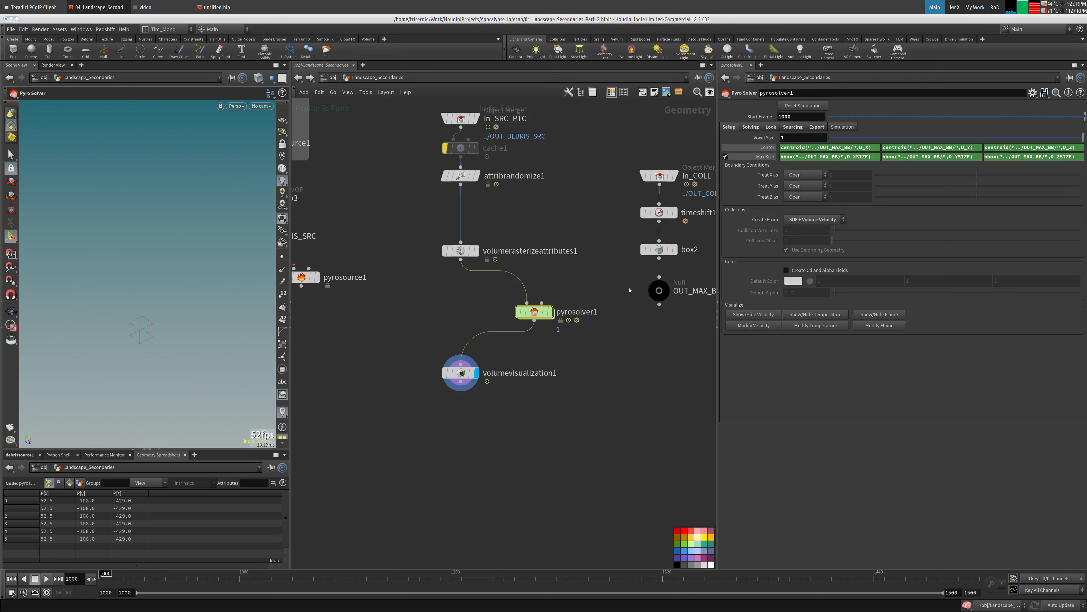
pyautogui.click(663, 291)
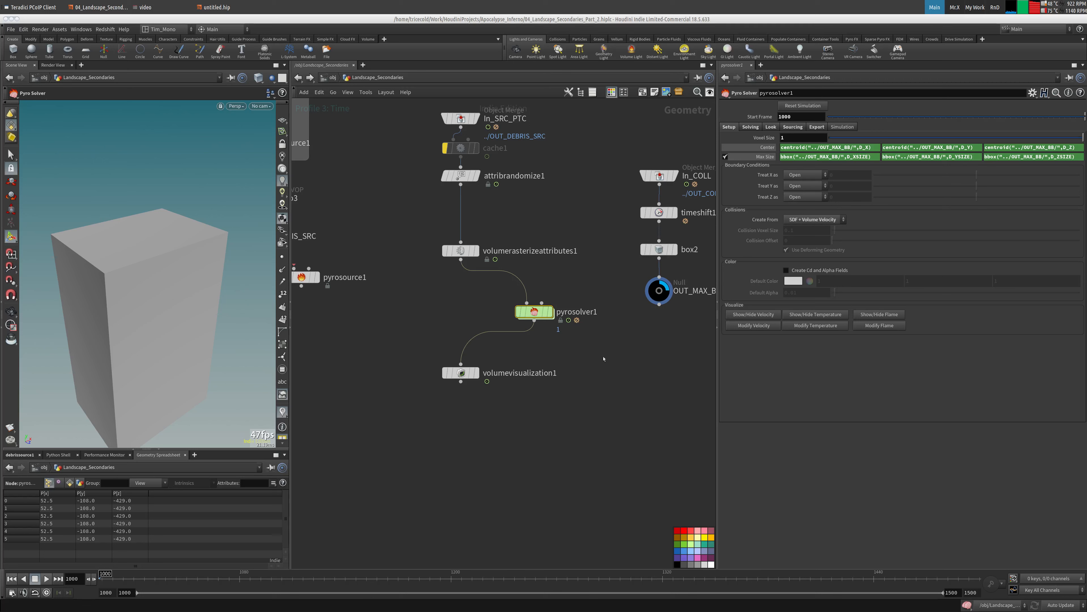
pyautogui.moveTo(659, 291); pyautogui.dragTo(772, 274, button='middle')
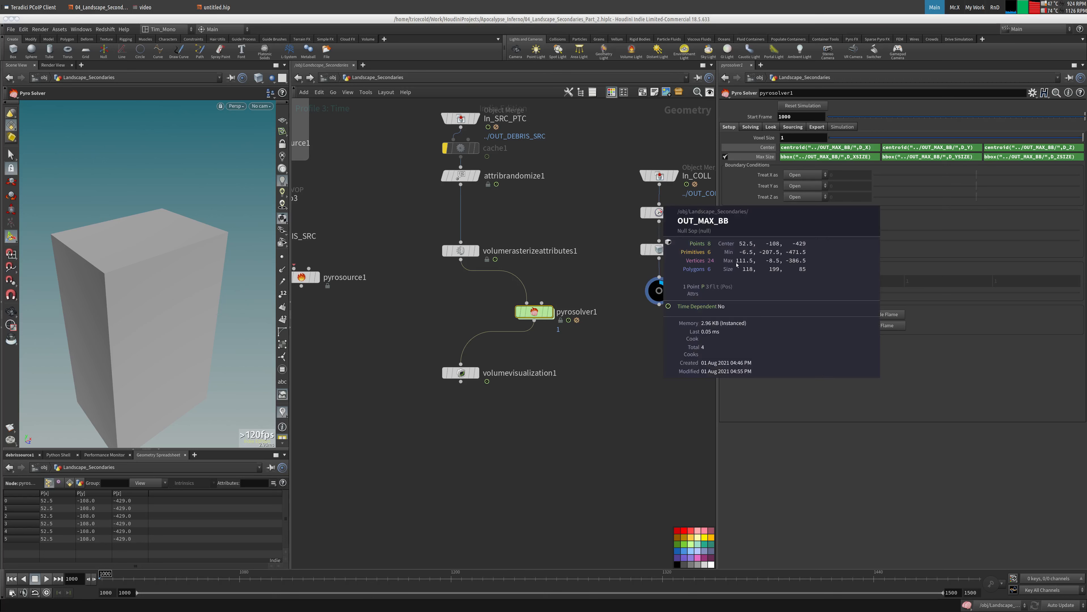
pyautogui.keyDown('alt'); pyautogui.moveTo(134, 295); pyautogui.dragTo(115, 242); pyautogui.keyUp('alt')
# - Change the @P.y height threshold in gasfieldwrangle1 inside pyrosolver1's FORCES network, then return to Landscape_Secondaries
pyautogui.doubleClick(541, 317)
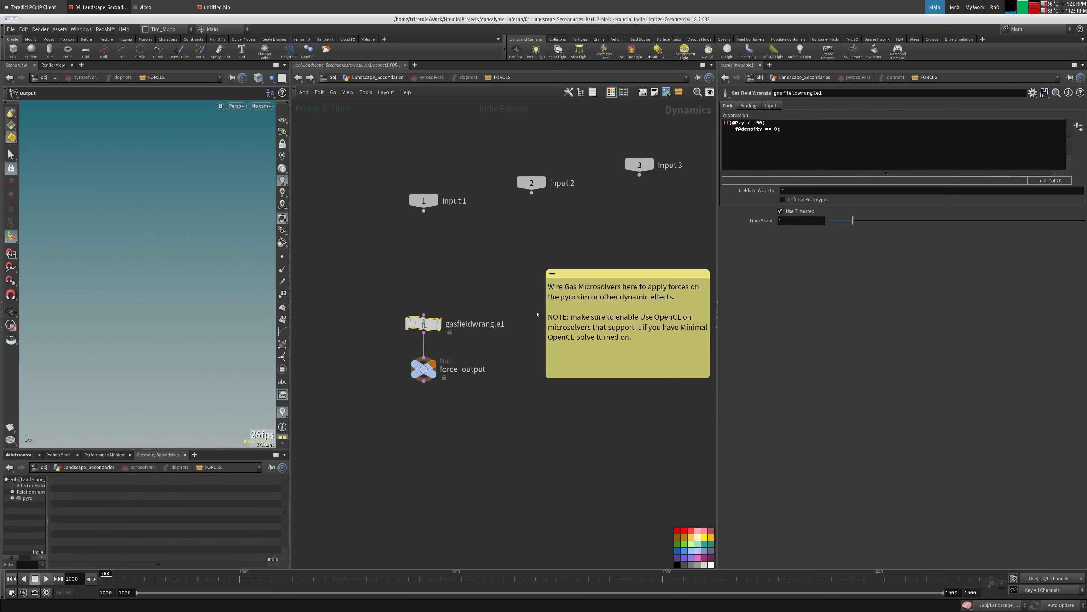
pyautogui.click(758, 123)
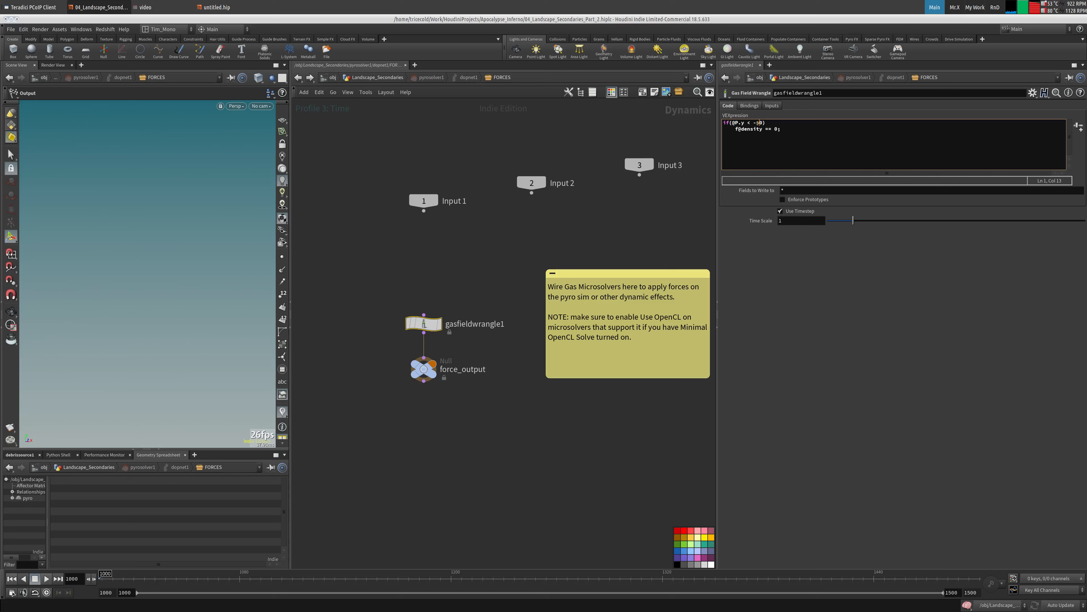
pyautogui.write('1')
pyautogui.click(756, 123)
pyautogui.write('0')
pyautogui.press('u')
pyautogui.press('u')
pyautogui.press('u')
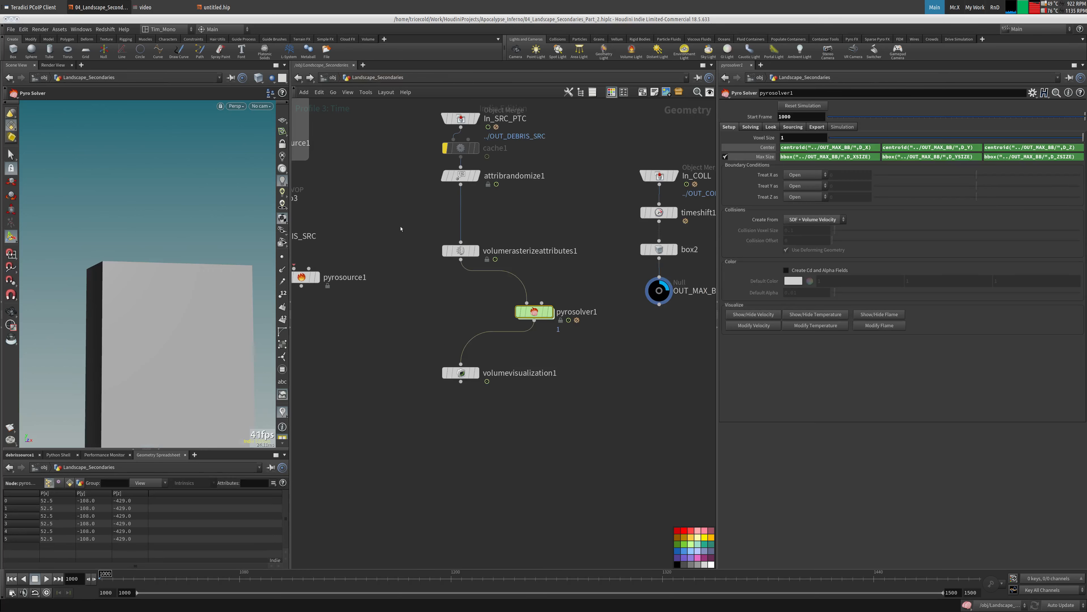
# - Wire In_COLL into pyrosolver1's second input and examine the solver's node info
pyautogui.scroll(-2, 407, 196)
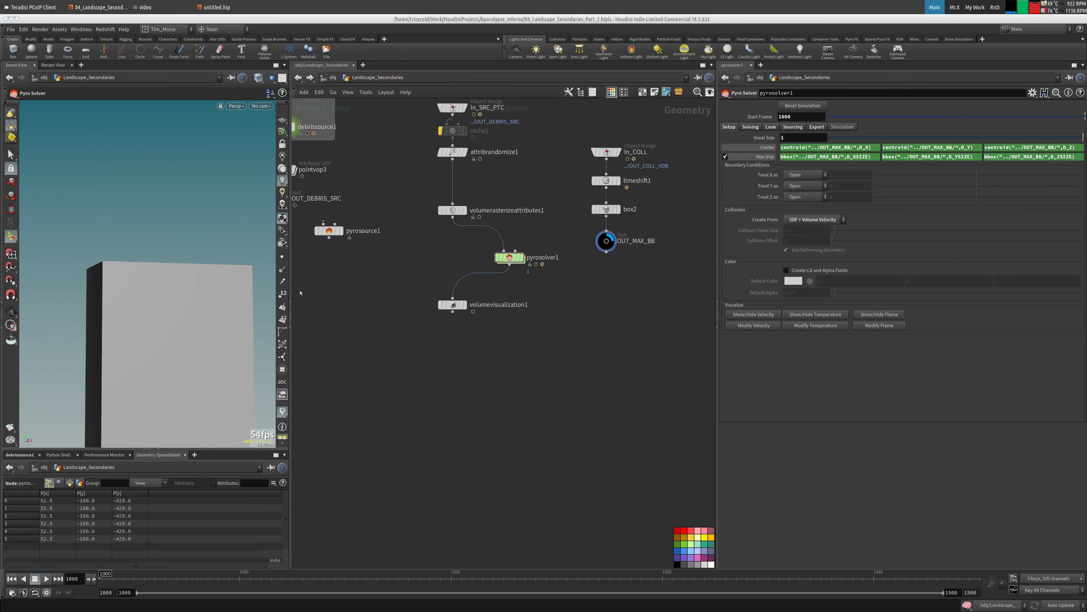
pyautogui.click(516, 251)
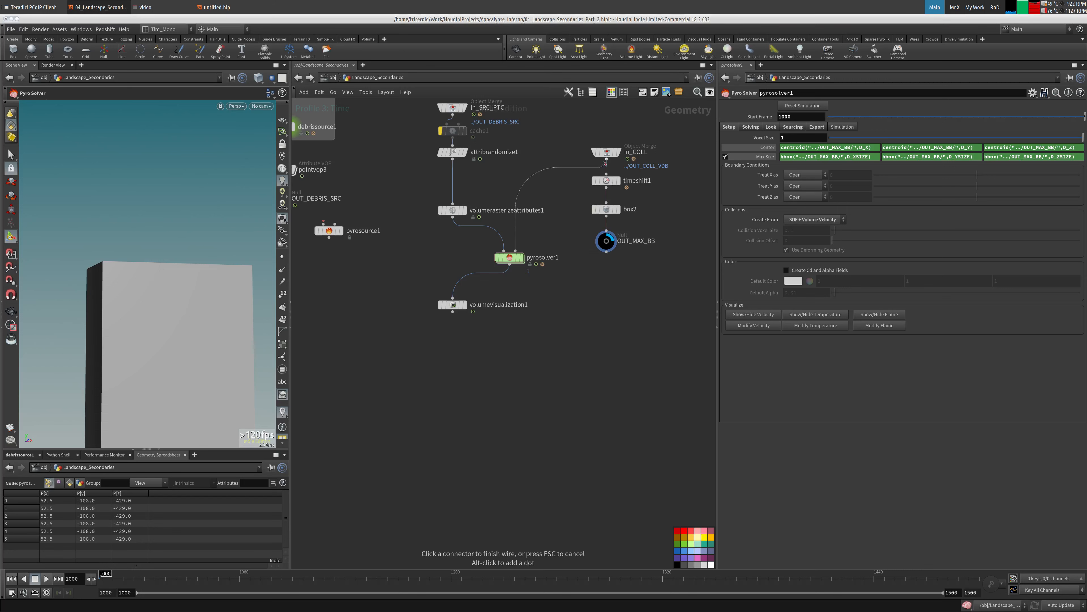
pyautogui.click(607, 159)
pyautogui.moveTo(453, 305); pyautogui.dragTo(446, 359)
pyautogui.moveTo(516, 258); pyautogui.dragTo(511, 276)
pyautogui.moveTo(469, 316); pyautogui.dragTo(451, 299, button='middle')
pyautogui.middleClick(488, 260)
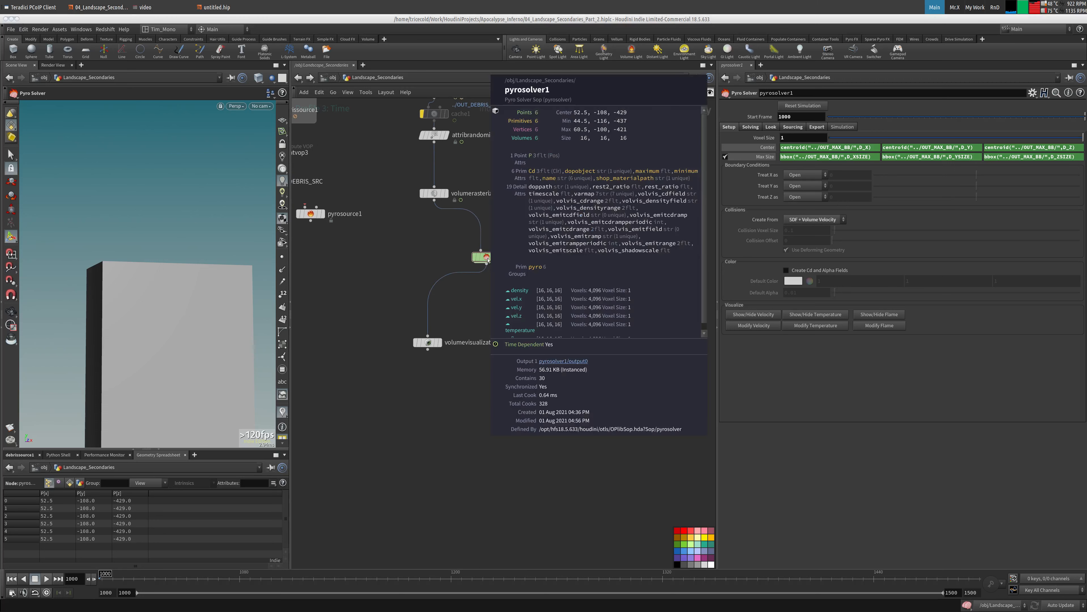
pyautogui.moveTo(491, 262); pyautogui.dragTo(490, 262, button='middle')
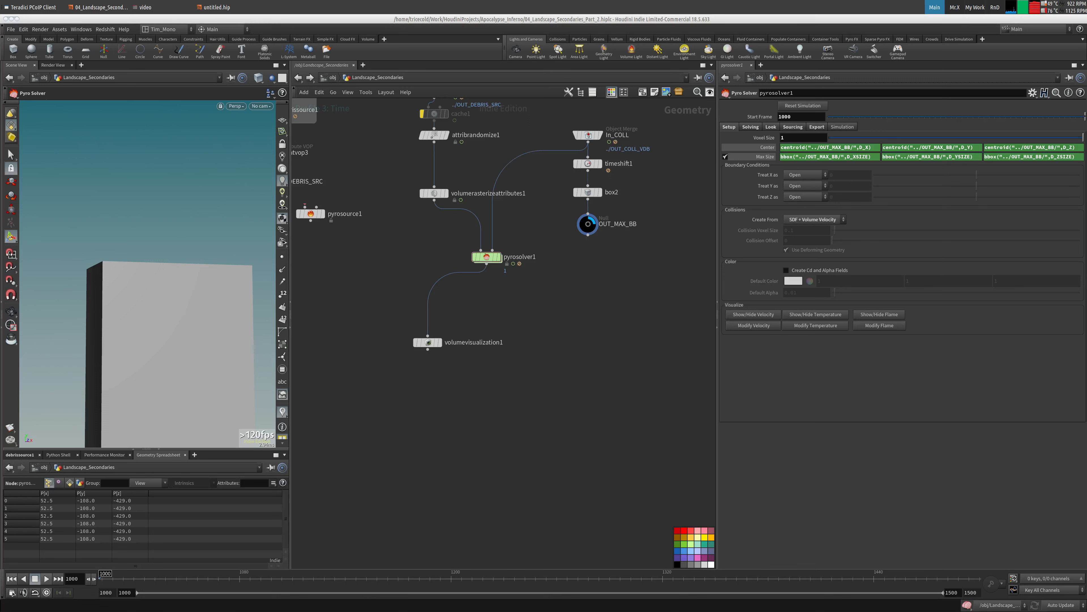
# - Paste the import_fire_fields, post_process, attribdelete1 and OUT_VOL chain and wire pyrosolver1 into post_process instead of import_fire_fields
pyautogui.moveTo(394, 401); pyautogui.dragTo(364, 416, button='middle')
pyautogui.hotkey('ctrl', 'v')
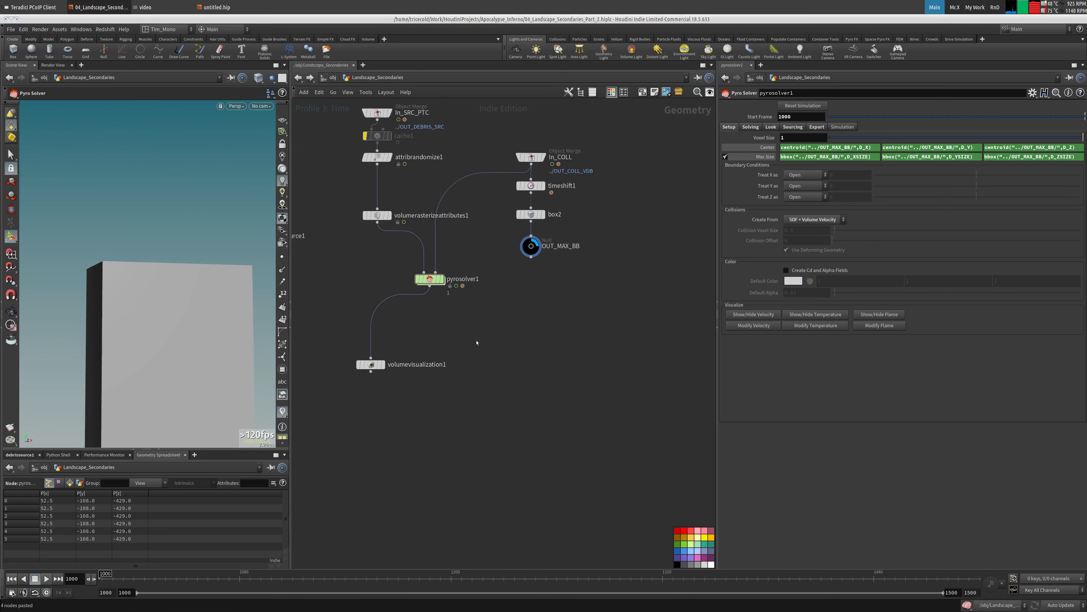
pyautogui.moveTo(476, 316); pyautogui.dragTo(432, 334)
pyautogui.click(485, 311)
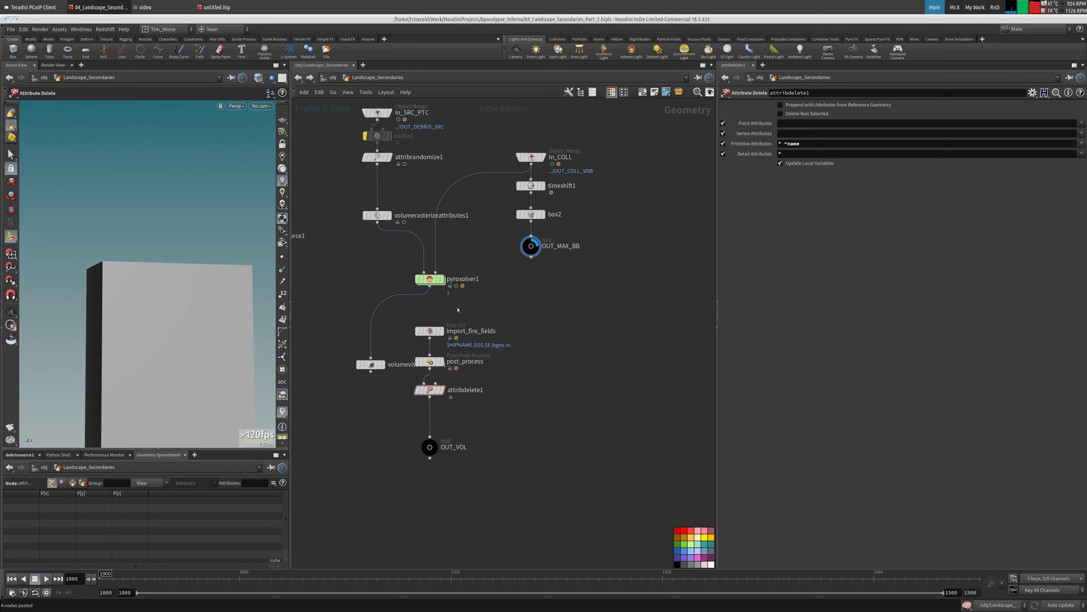
pyautogui.moveTo(429, 330); pyautogui.dragTo(497, 317)
pyautogui.moveTo(430, 354); pyautogui.dragTo(430, 285)
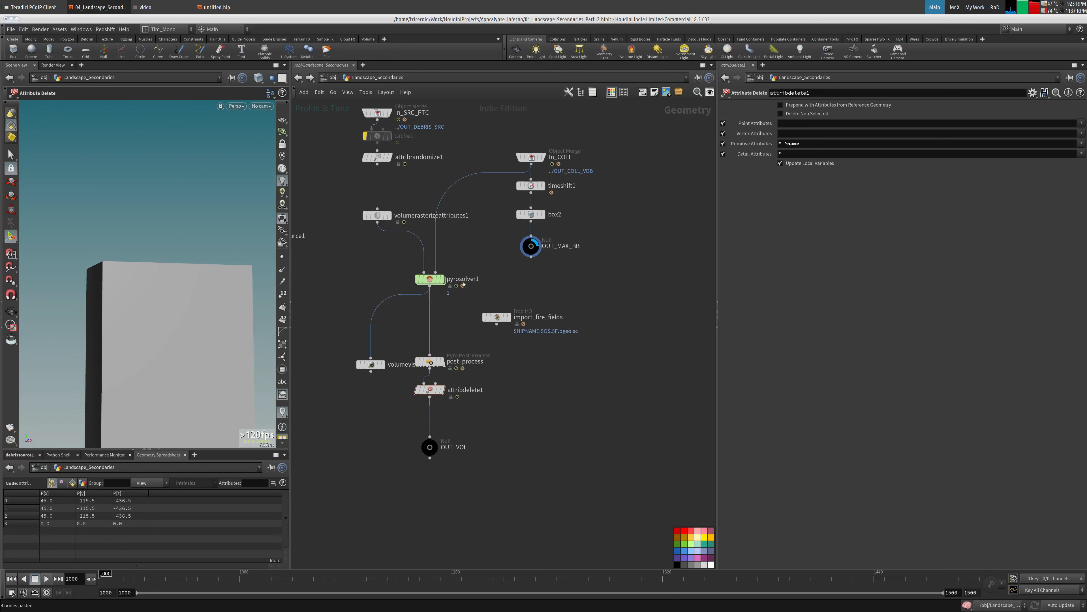
# - Display post_process and move it closer below pyrosolver1
pyautogui.click(432, 279)
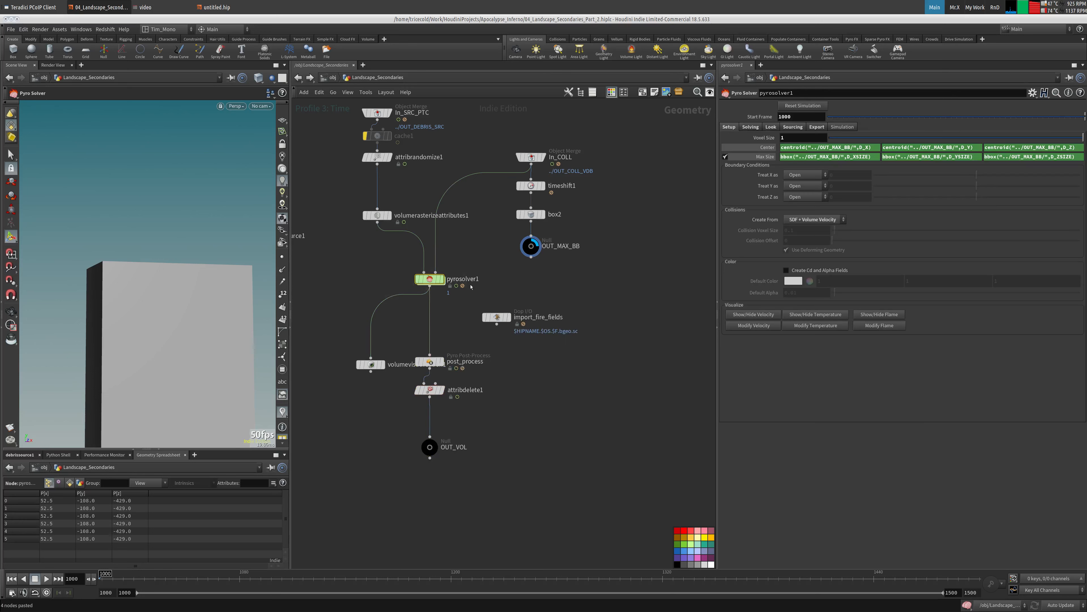
pyautogui.click(442, 362)
pyautogui.click(432, 362)
pyautogui.moveTo(431, 362); pyautogui.dragTo(432, 337)
pyautogui.click(464, 283)
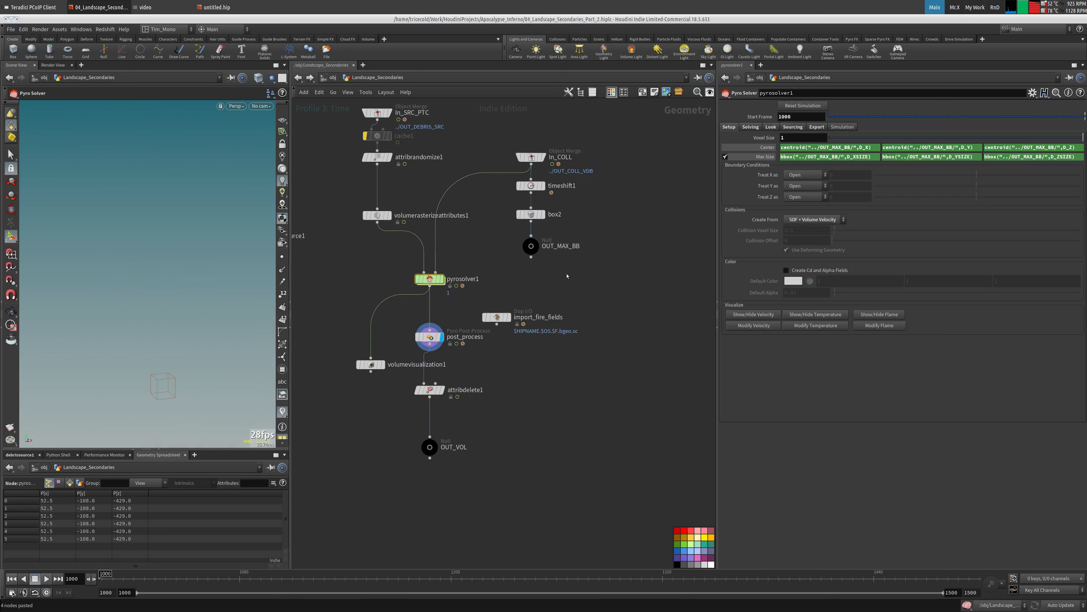
# - Turn off exporting of the vel, temperature, flame and Cd fields in pyrosolver1
pyautogui.click(759, 128)
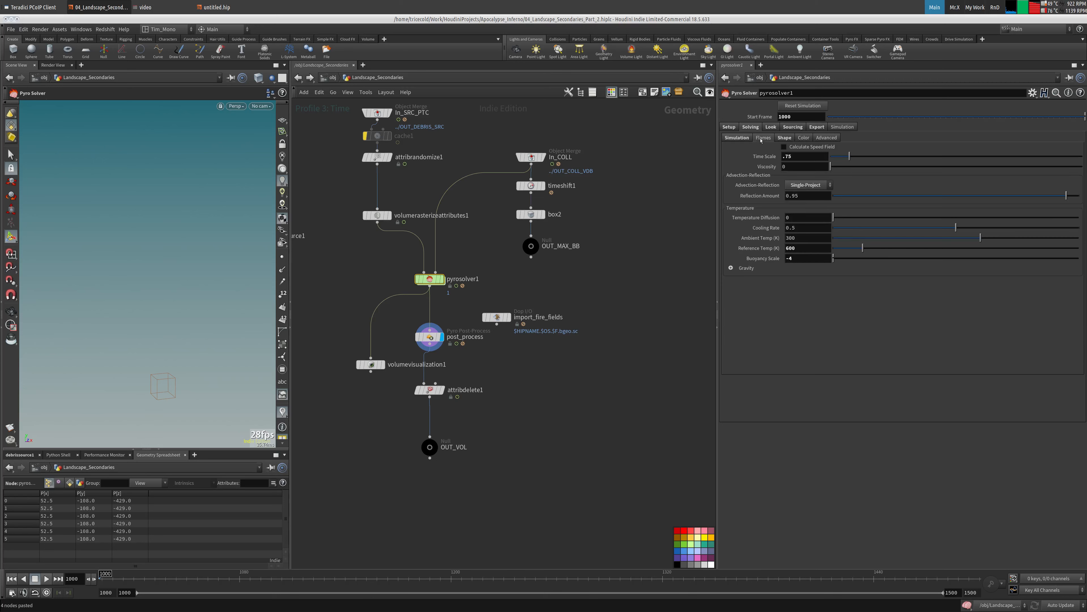
pyautogui.click(785, 137)
pyautogui.click(792, 128)
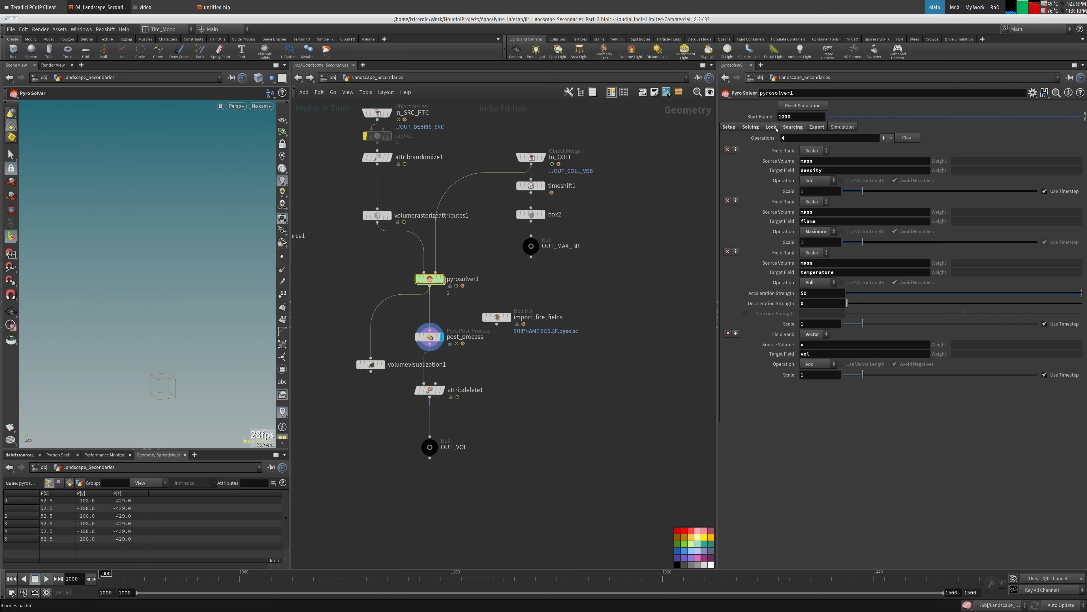
pyautogui.click(817, 127)
pyautogui.click(745, 207)
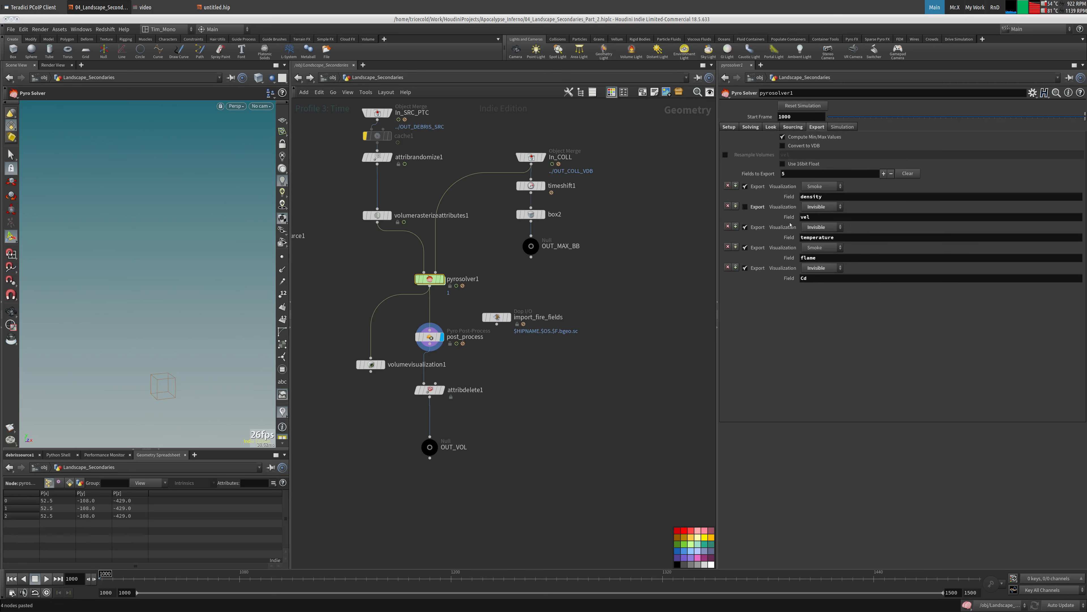
pyautogui.click(746, 228)
pyautogui.click(746, 248)
pyautogui.click(746, 269)
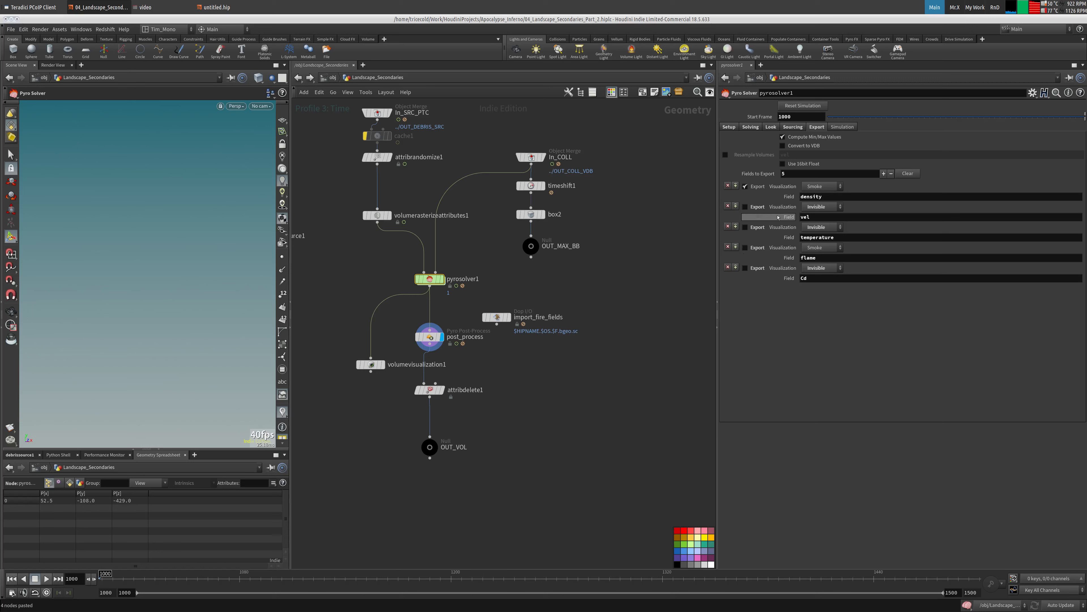
# - Remove the vel, temperature, flame and Cd entries from pyrosolver1's exported fields, keeping only density
pyautogui.moveTo(812, 217); pyautogui.dragTo(731, 219)
pyautogui.click(728, 207)
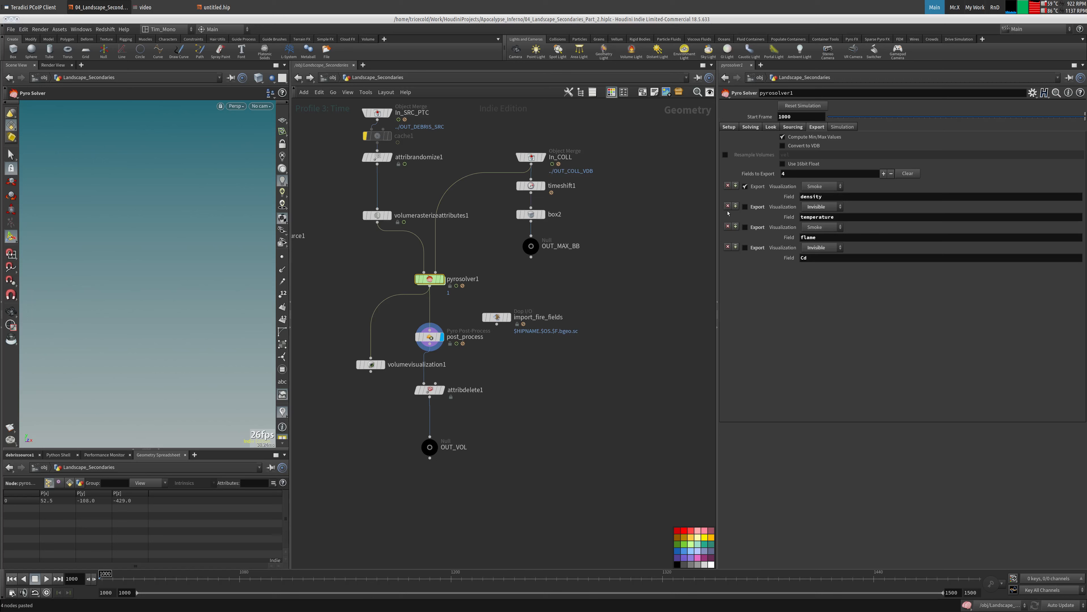
pyautogui.click(728, 206)
pyautogui.click(728, 207)
pyautogui.click(728, 206)
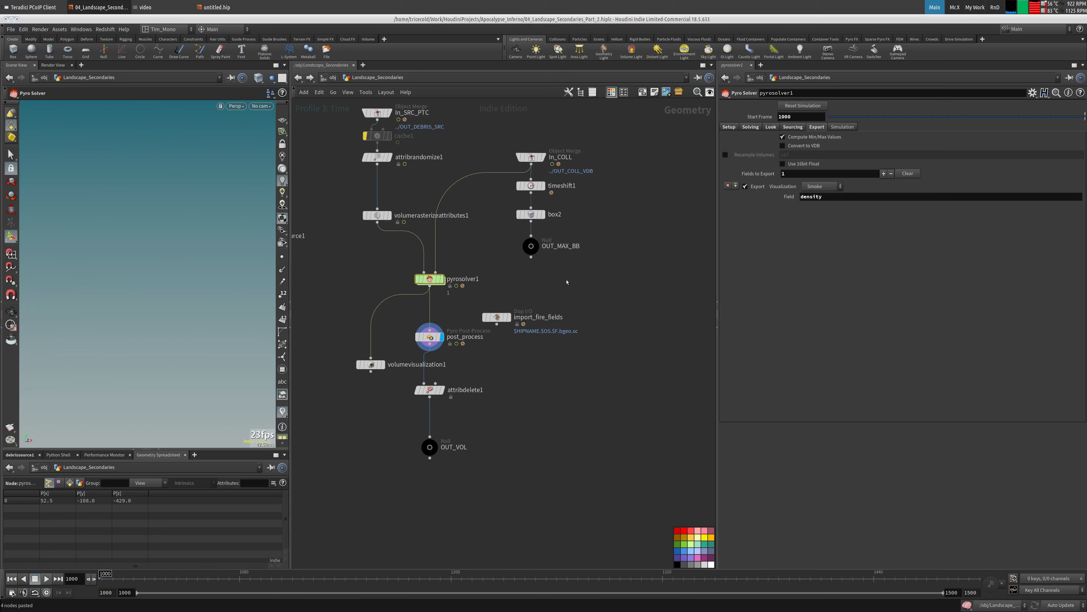
pyautogui.moveTo(558, 284); pyautogui.dragTo(570, 276, button='middle')
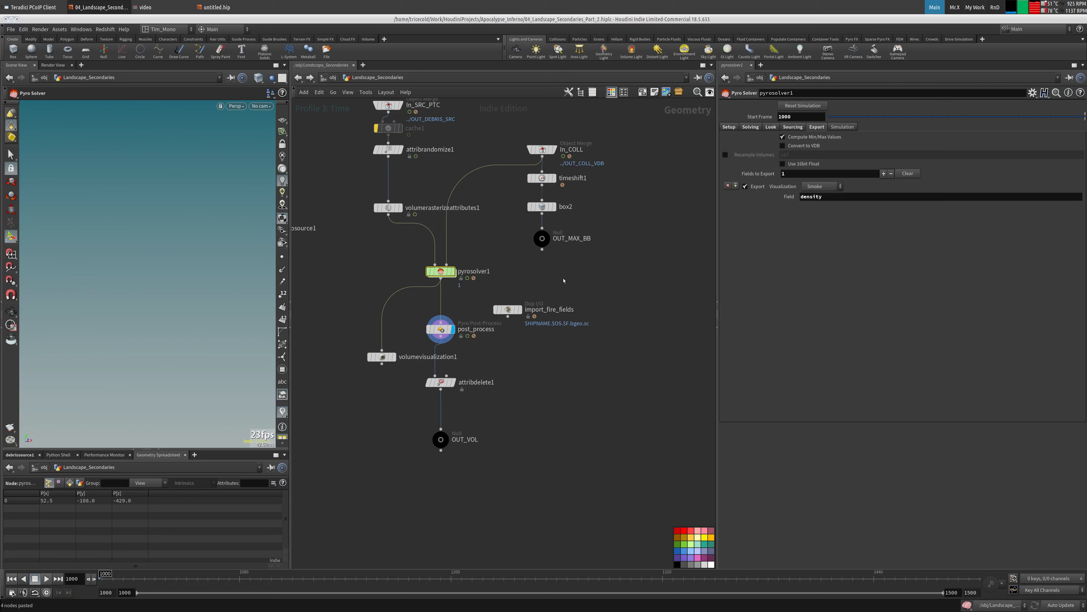
# - Check the look and post-process settings of post_process and delete the node
pyautogui.click(496, 332)
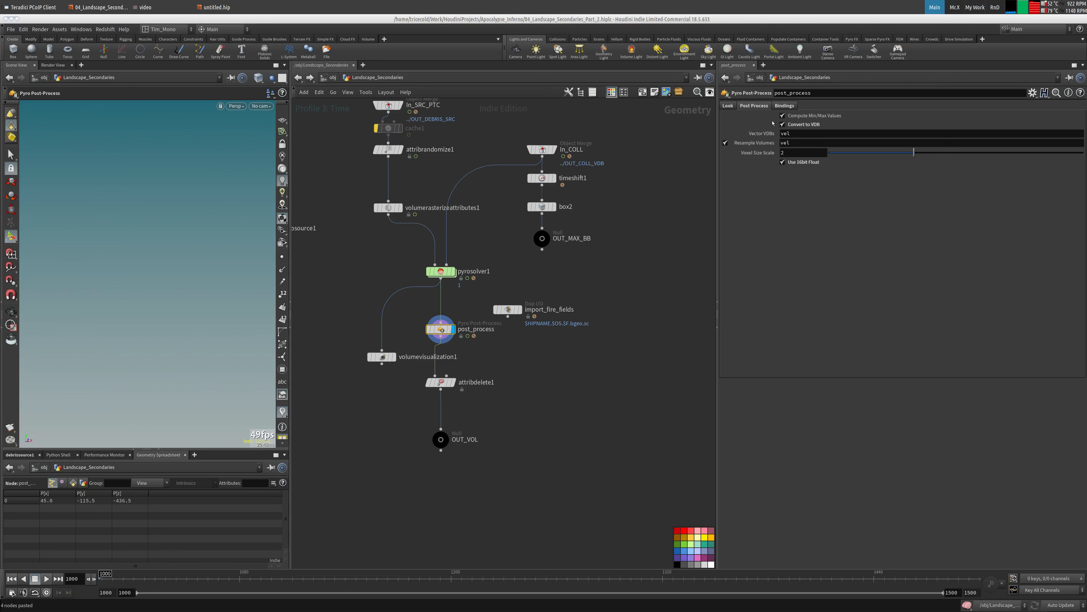
pyautogui.click(730, 108)
pyautogui.click(752, 105)
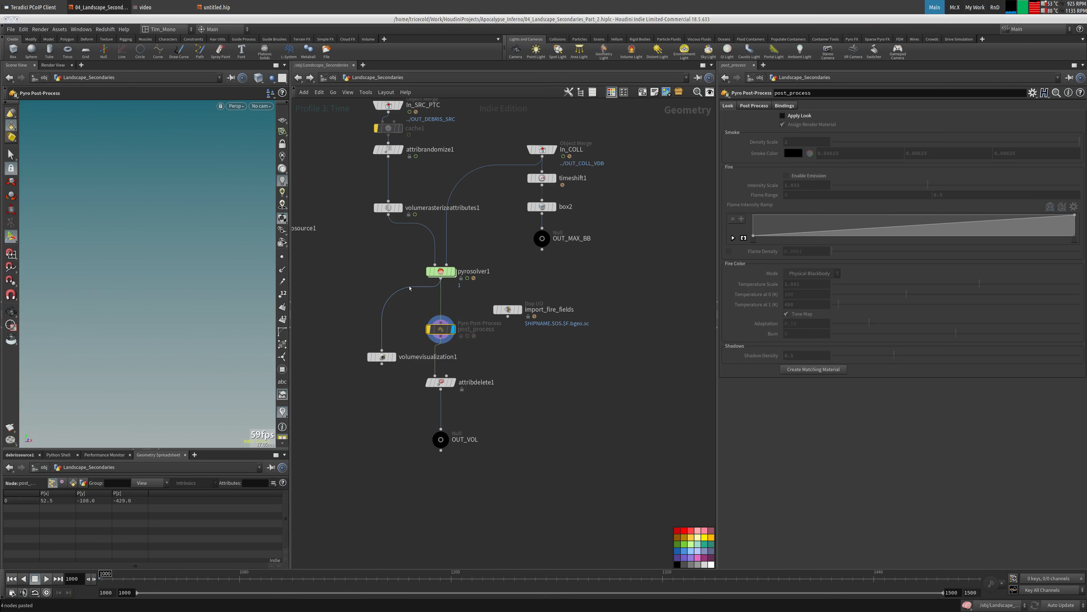
pyautogui.press('Delete')
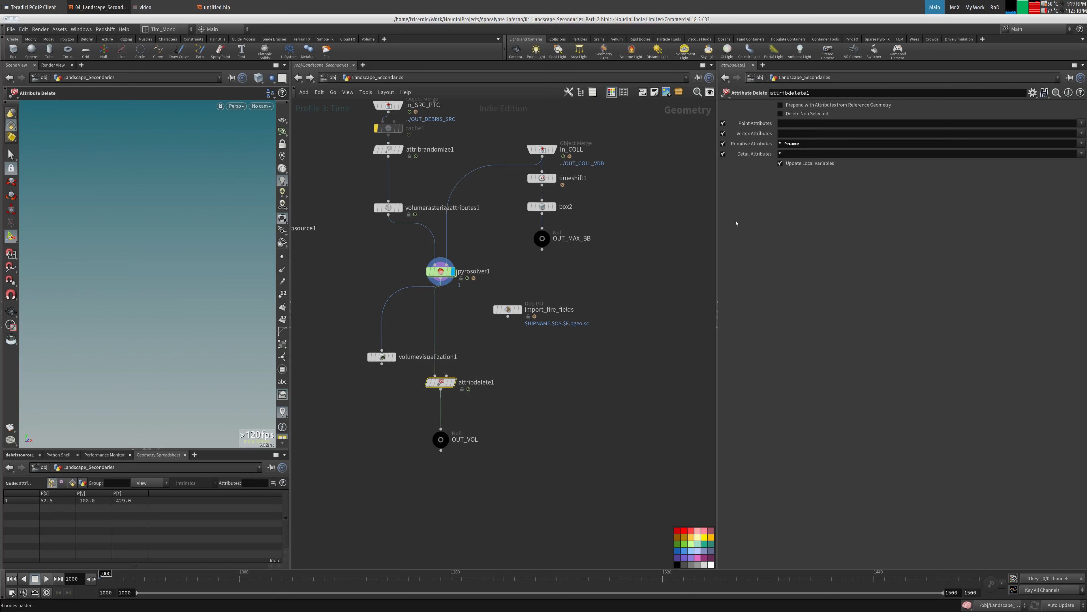
# - Display OUT_VOL and play the first few frames of the simulation
pyautogui.click(440, 439)
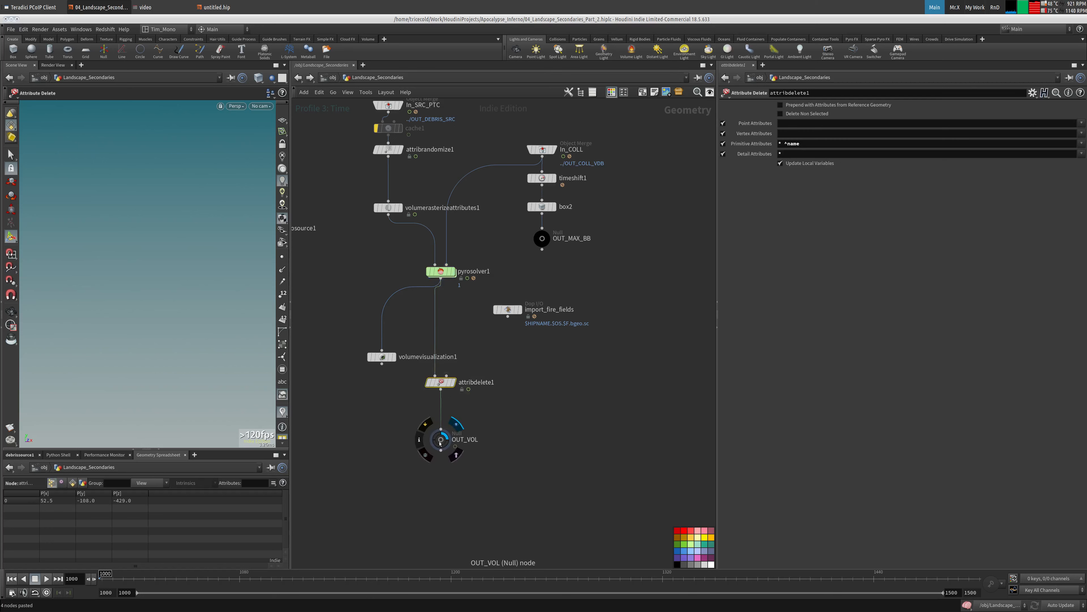
pyautogui.click(46, 579)
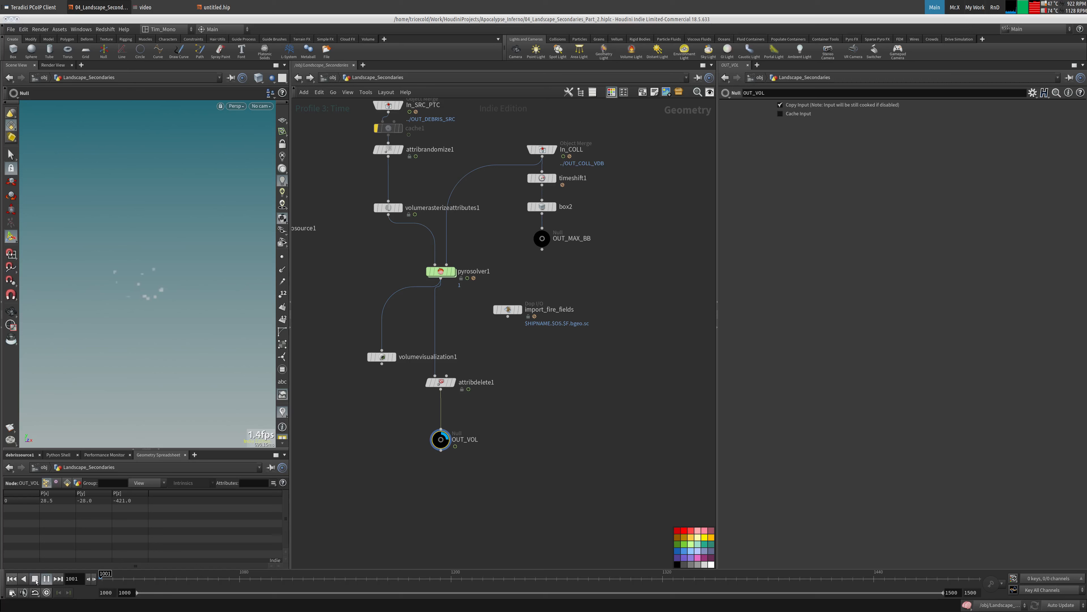
pyautogui.click(35, 579)
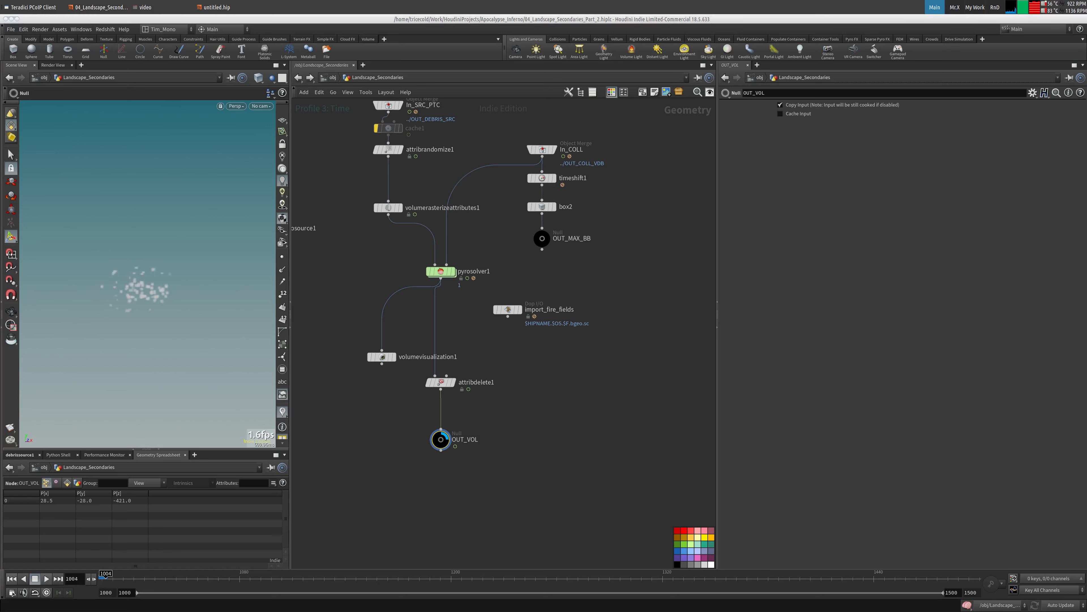
# - Set pyrosolver1's Voxel Size to 0.5 and replay the simulation from frame 1000
pyautogui.click(441, 271)
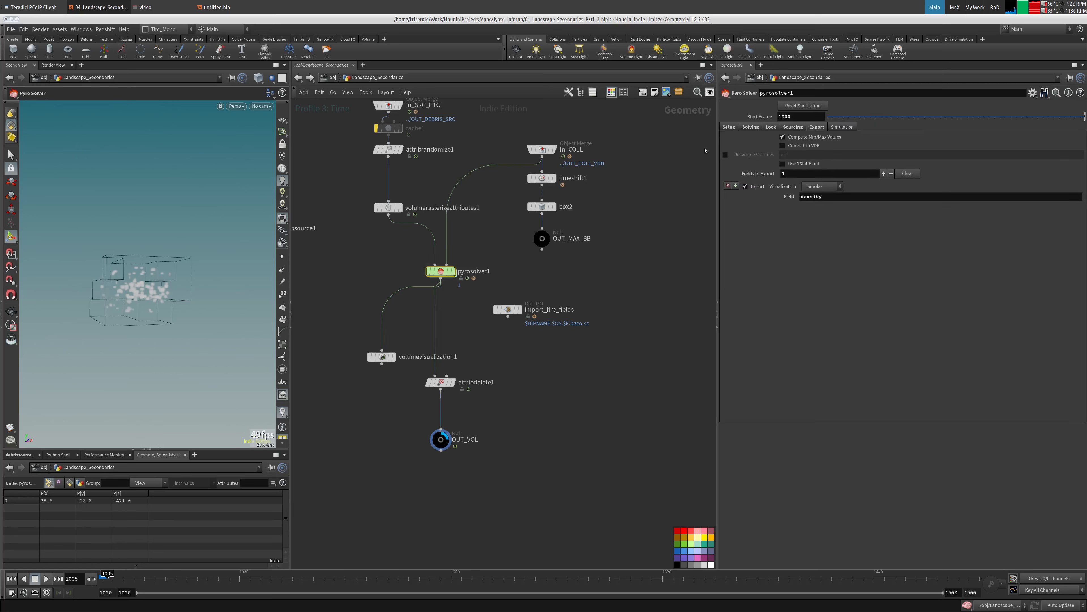
pyautogui.click(729, 128)
pyautogui.click(12, 579)
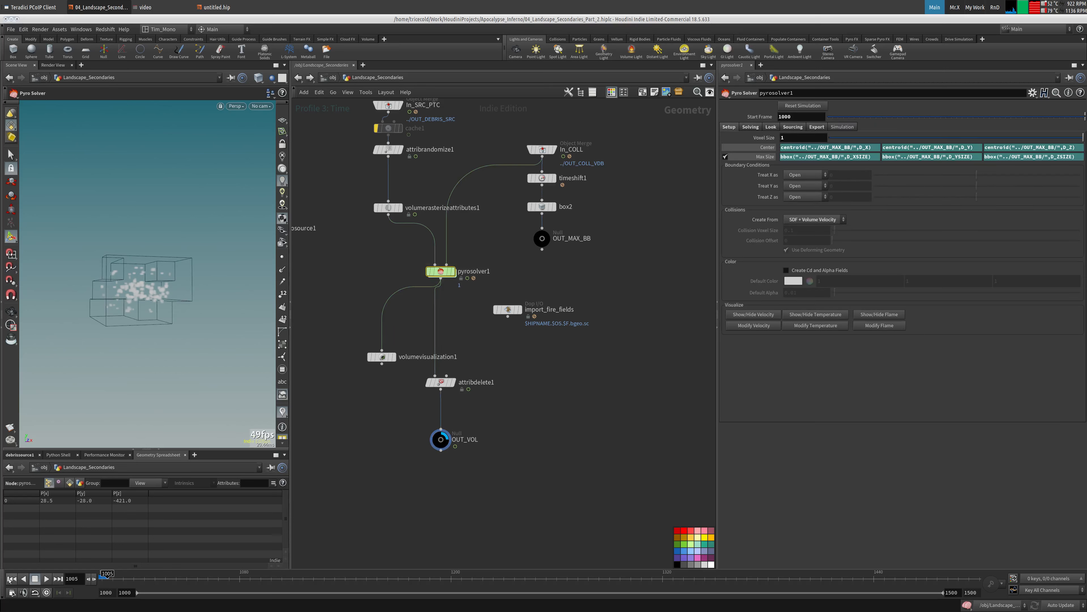
pyautogui.write('.5')
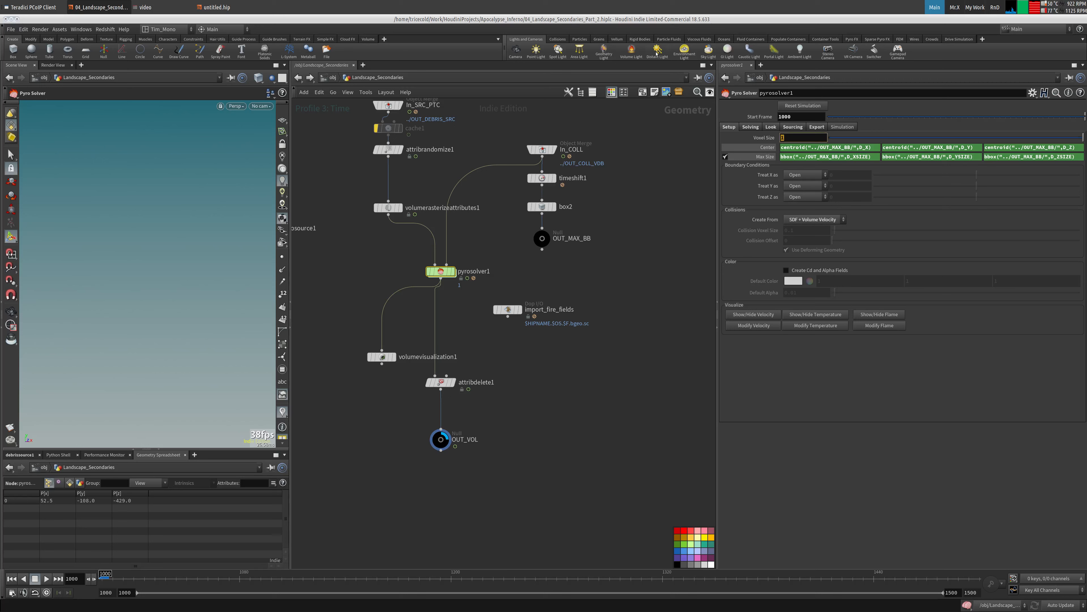
pyautogui.press('Return')
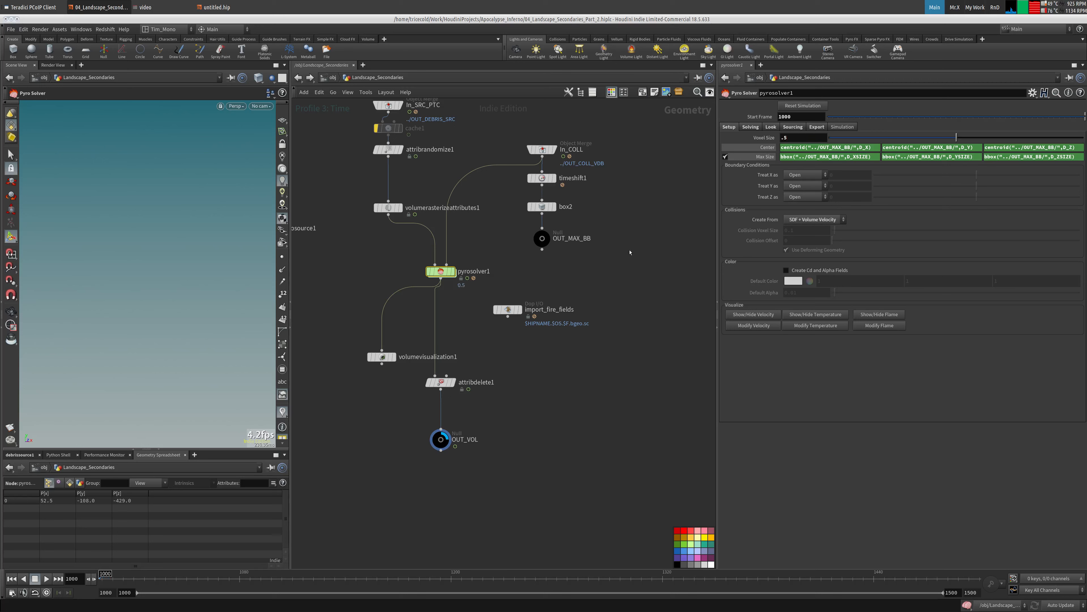
pyautogui.click(46, 578)
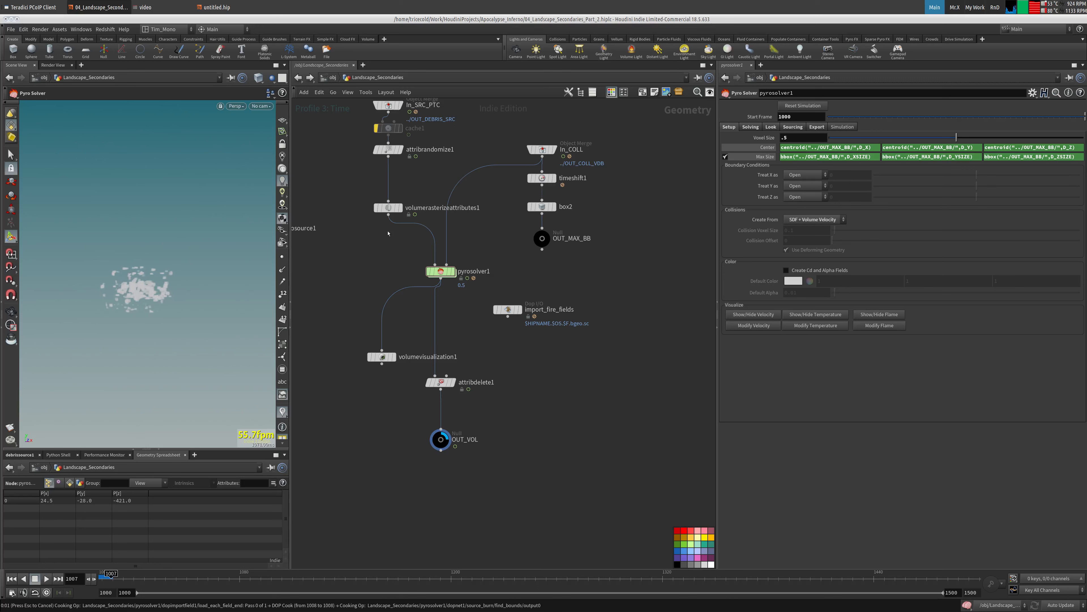
# - Display volumerasterizeattributes1, enable Normalize by Clamped Coverage on it and return to frame 1000
pyautogui.moveTo(357, 251); pyautogui.dragTo(386, 326, button='middle')
pyautogui.click(389, 208)
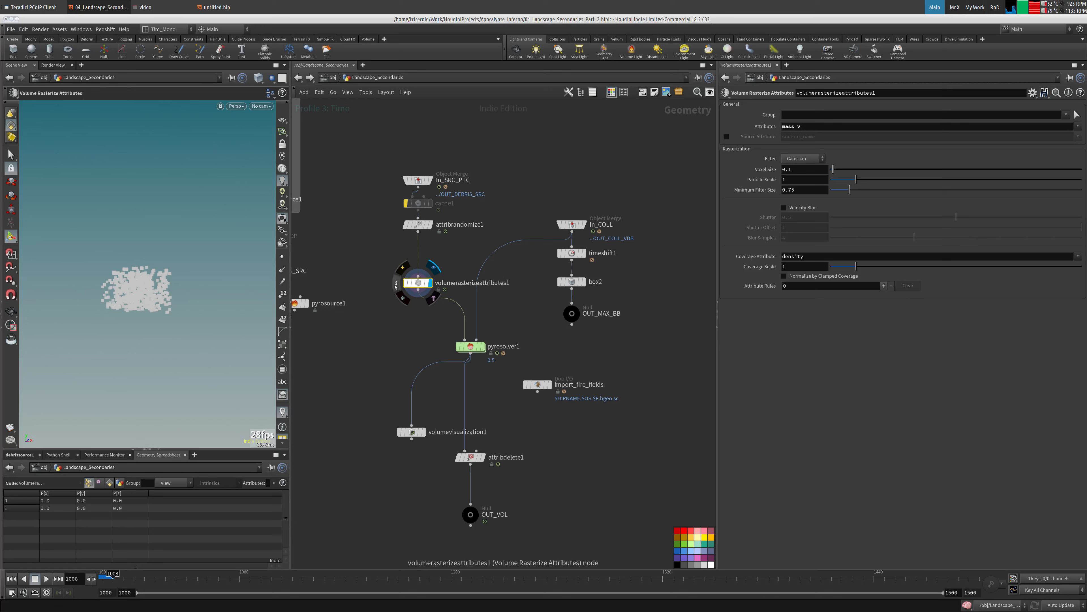
pyautogui.click(821, 277)
pyautogui.keyDown('alt'); pyautogui.moveTo(169, 282); pyautogui.dragTo(402, 228, button='right'); pyautogui.keyUp('alt')
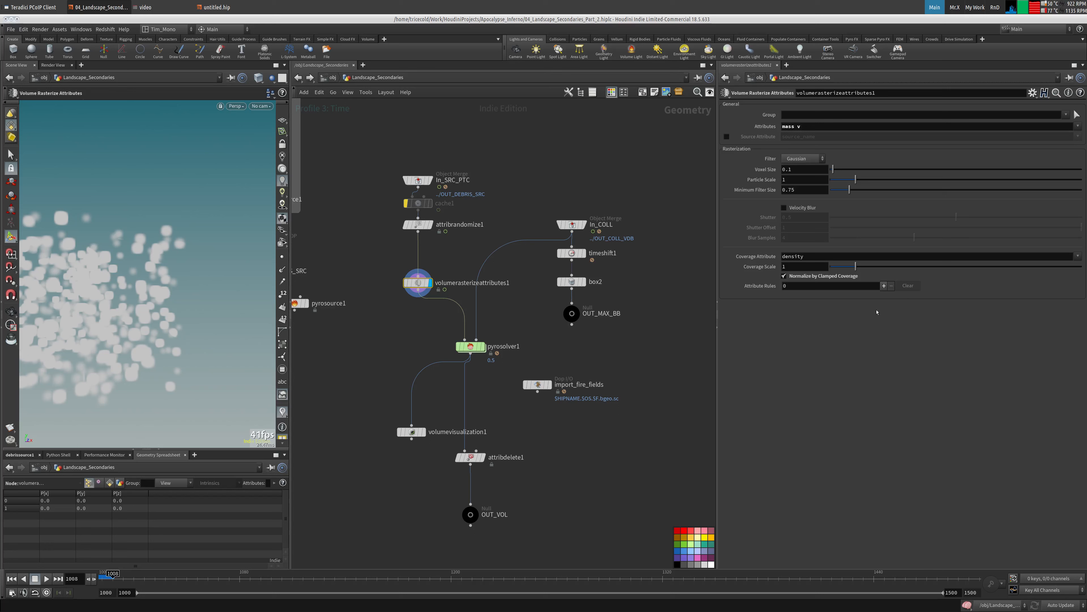
pyautogui.click(885, 286)
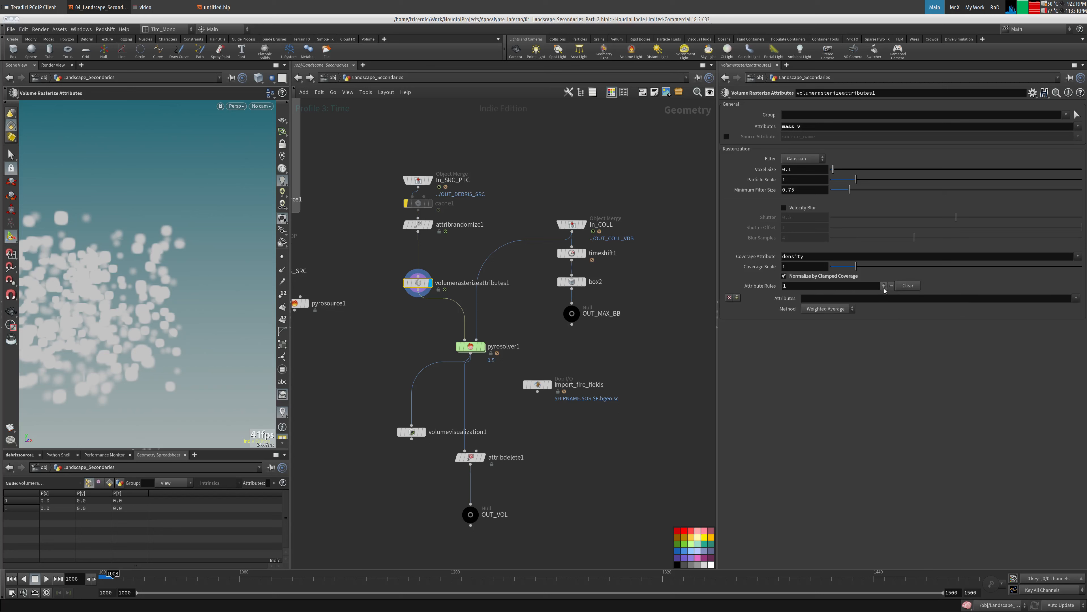
pyautogui.click(729, 298)
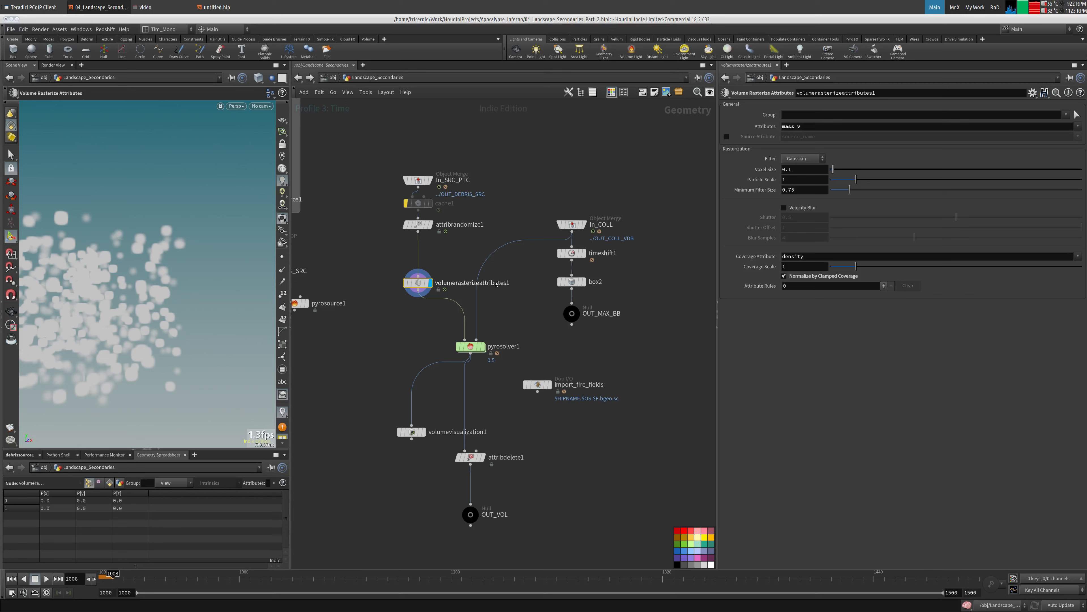
pyautogui.keyDown('alt'); pyautogui.moveTo(171, 309); pyautogui.dragTo(122, 314); pyautogui.keyUp('alt')
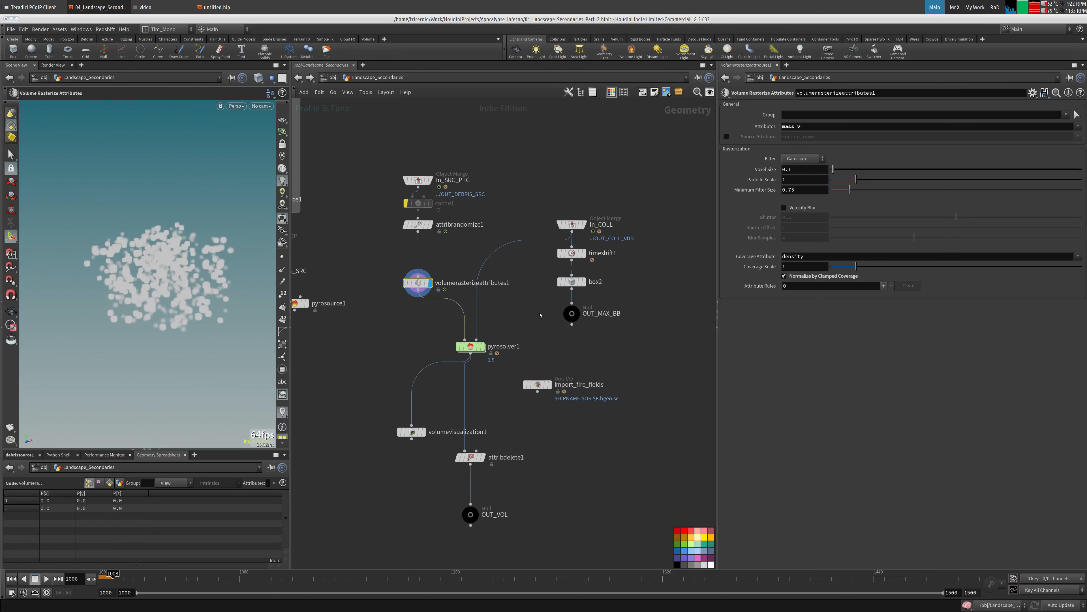
pyautogui.middleClick(418, 284)
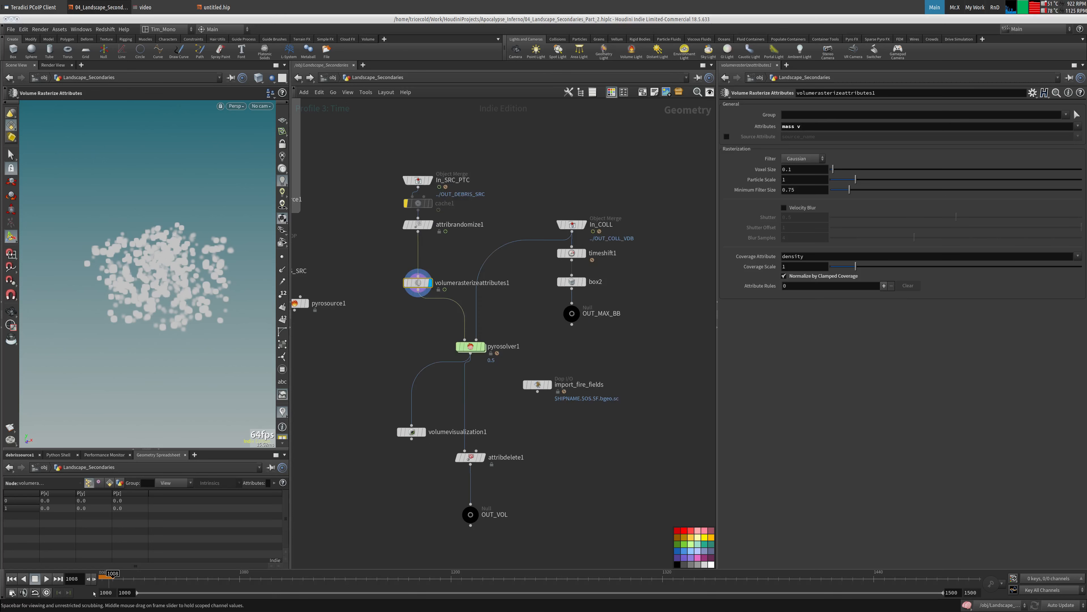
pyautogui.click(12, 579)
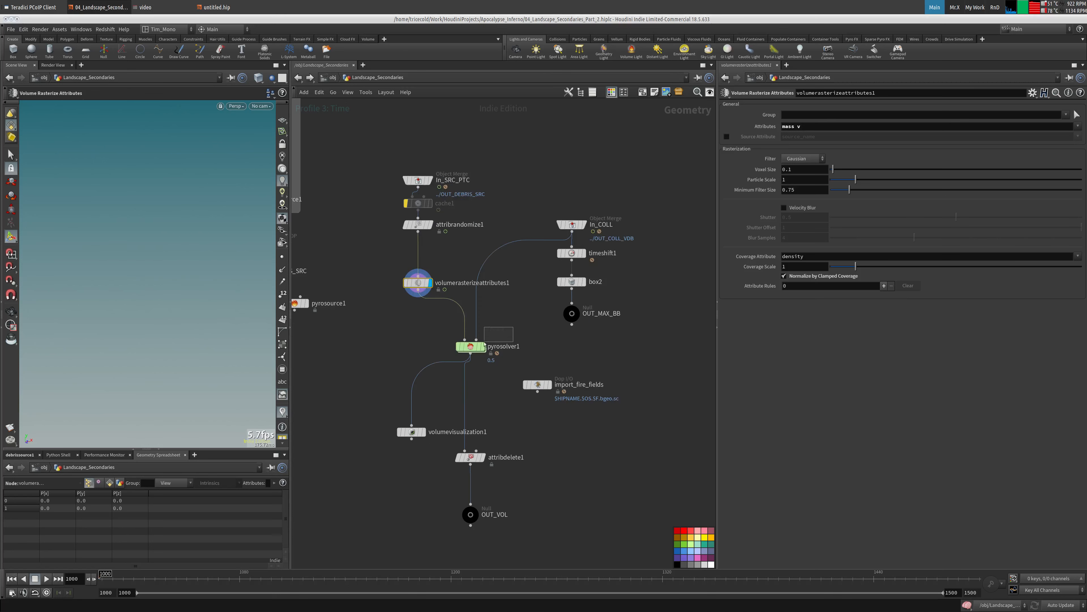
pyautogui.click(470, 347)
pyautogui.doubleClick(471, 347)
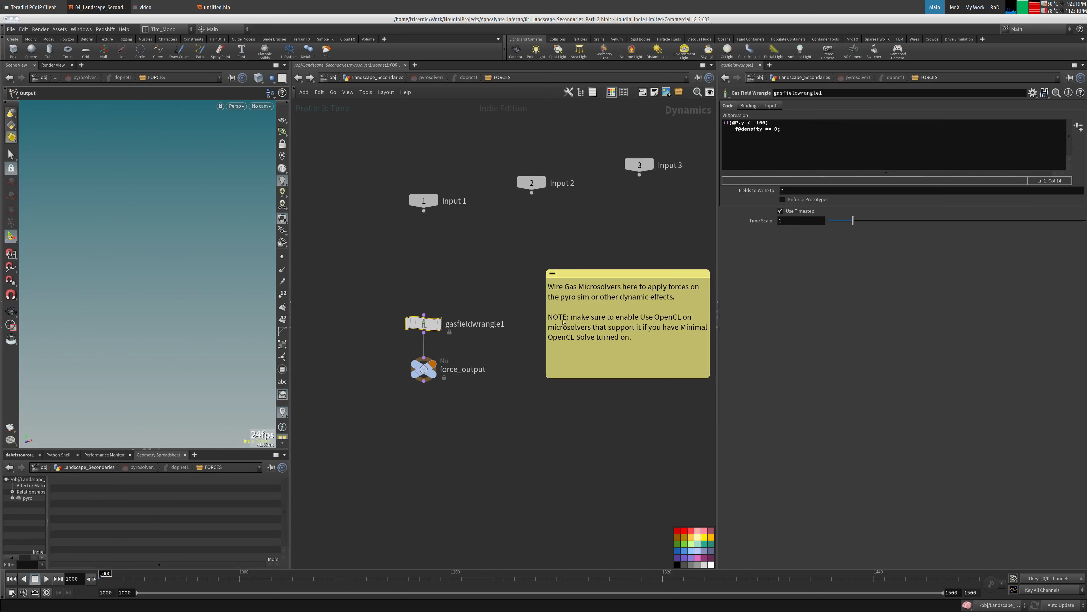
pyautogui.click(378, 77)
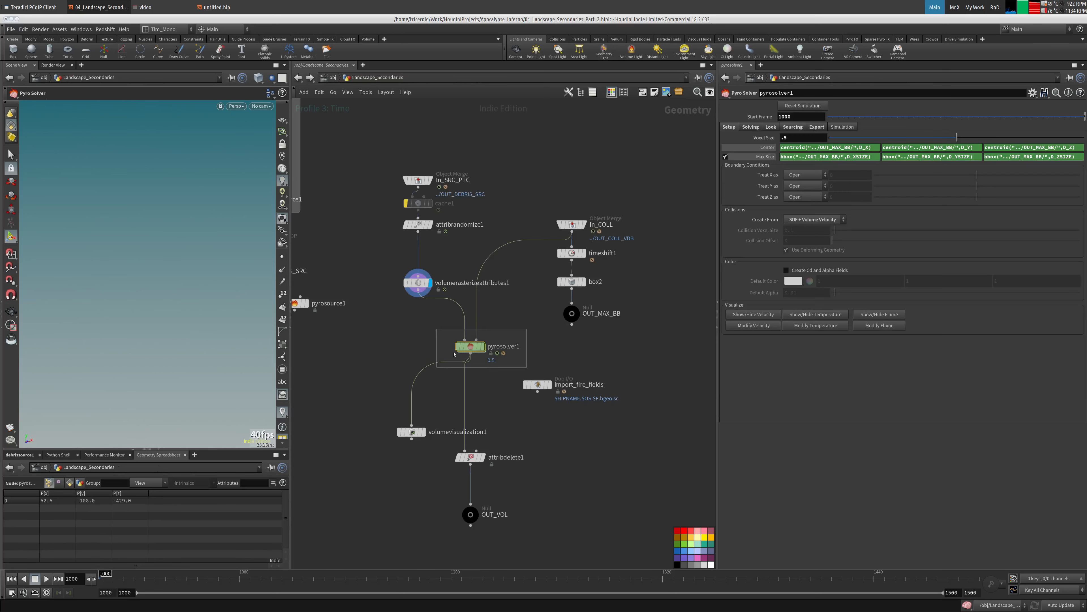
# - Set the Scale of pyrosolver1's v-to-vel sourcing operation to 0.1
pyautogui.click(757, 129)
pyautogui.click(741, 138)
pyautogui.click(772, 128)
pyautogui.click(792, 128)
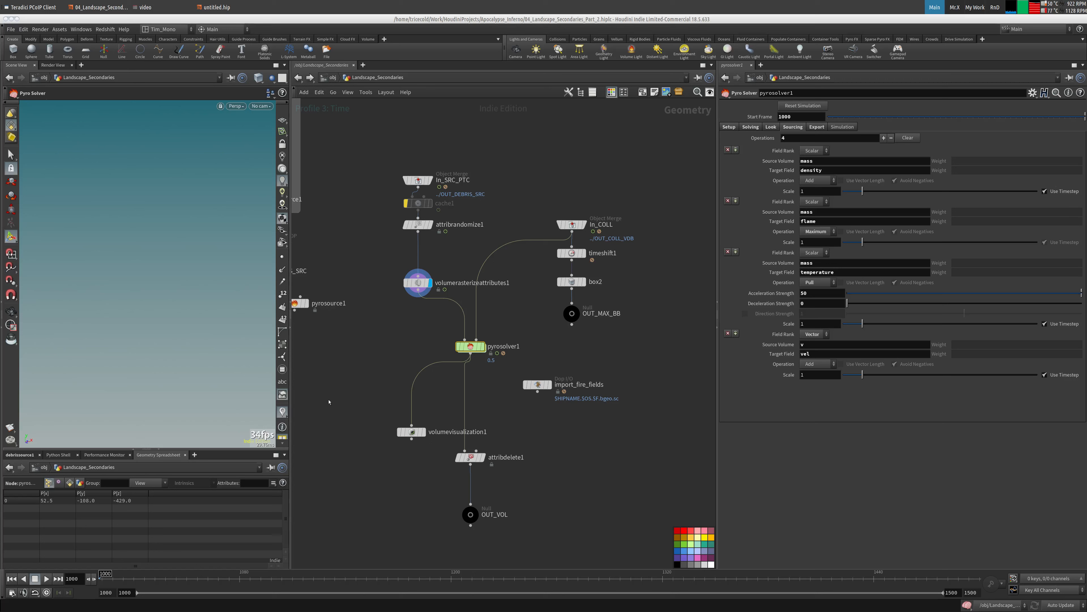
pyautogui.click(821, 376)
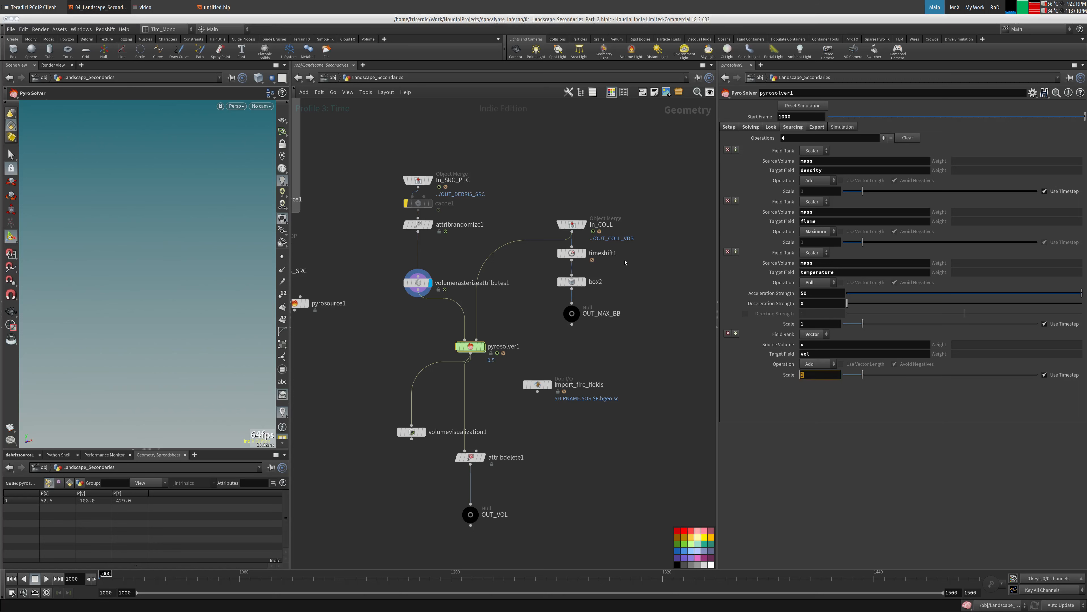
pyautogui.write('.1')
pyautogui.press('Return')
# - Delete the unused volumevisualization1 and import_fire_fields nodes
pyautogui.moveTo(376, 415); pyautogui.dragTo(394, 396, button='middle')
pyautogui.moveTo(393, 396); pyautogui.dragTo(393, 401, button='right')
pyautogui.moveTo(393, 400); pyautogui.dragTo(400, 376, button='middle')
pyautogui.moveTo(434, 393); pyautogui.dragTo(429, 398)
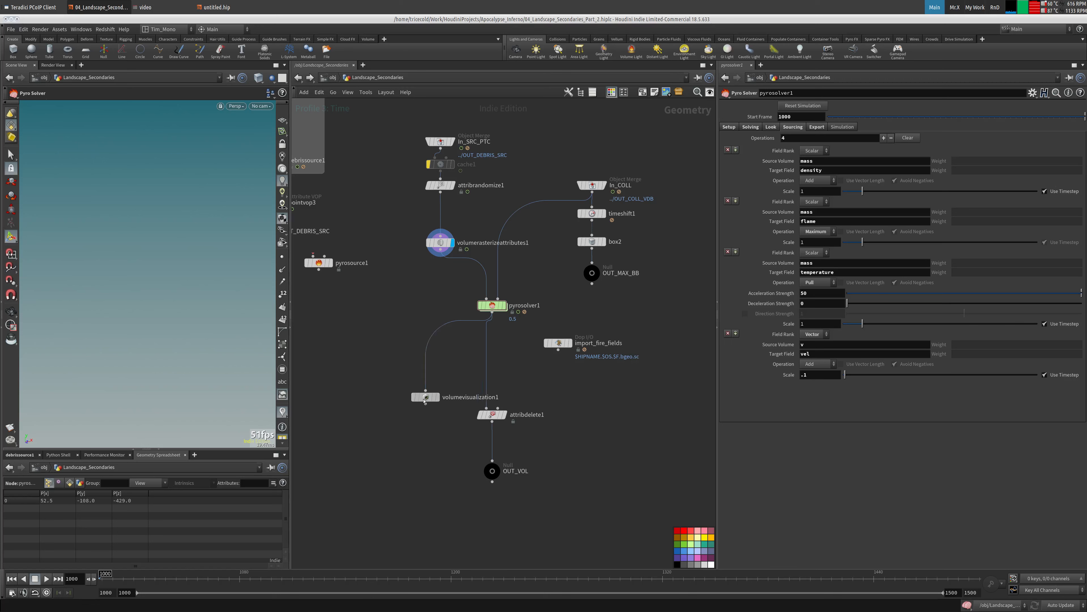
pyautogui.click(430, 393)
pyautogui.press('Delete')
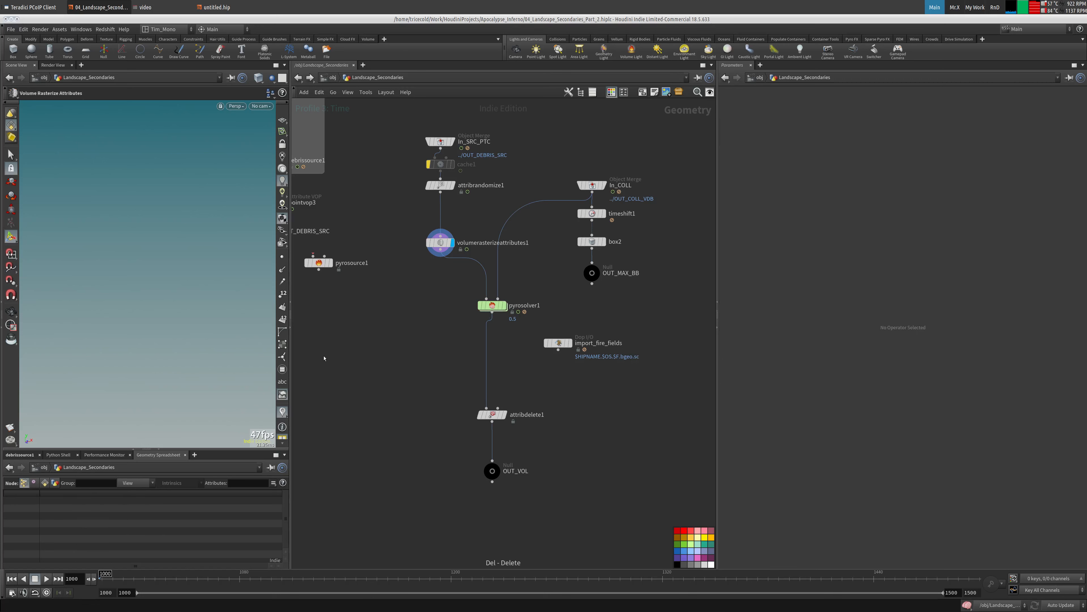
pyautogui.click(564, 344)
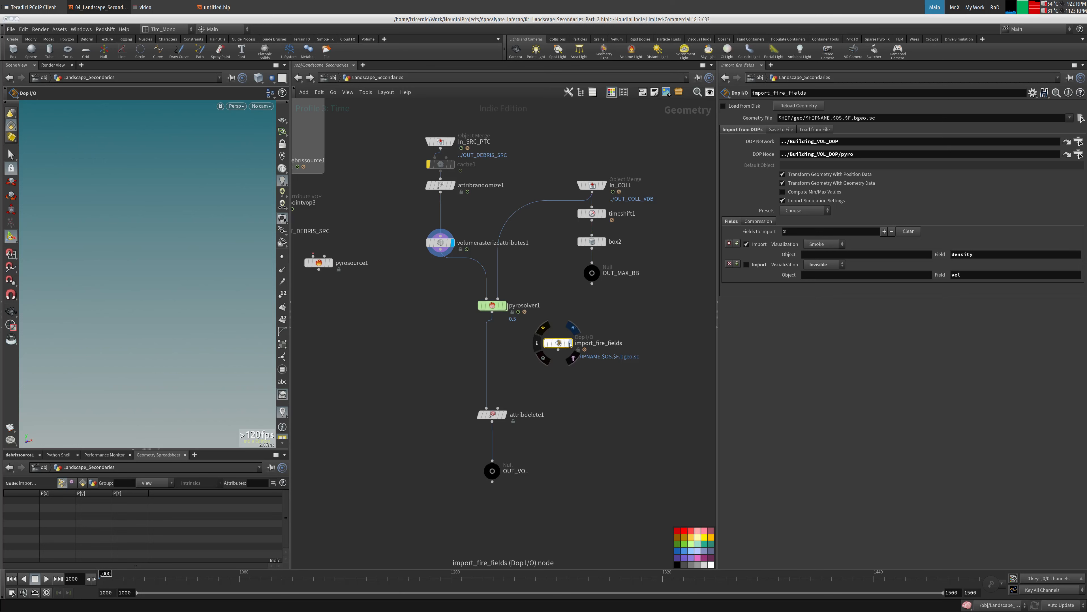
pyautogui.press('Delete')
# - Move OUT_VOL down level with OUT_LAND_RBD and place attribdelete1 closer beneath pyrosolver1
pyautogui.moveTo(449, 361); pyautogui.dragTo(591, 335, button='middle')
pyautogui.scroll(-4, 561, 351)
pyautogui.moveTo(511, 341); pyautogui.dragTo(490, 316, button='middle')
pyautogui.moveTo(577, 384); pyautogui.dragTo(577, 415)
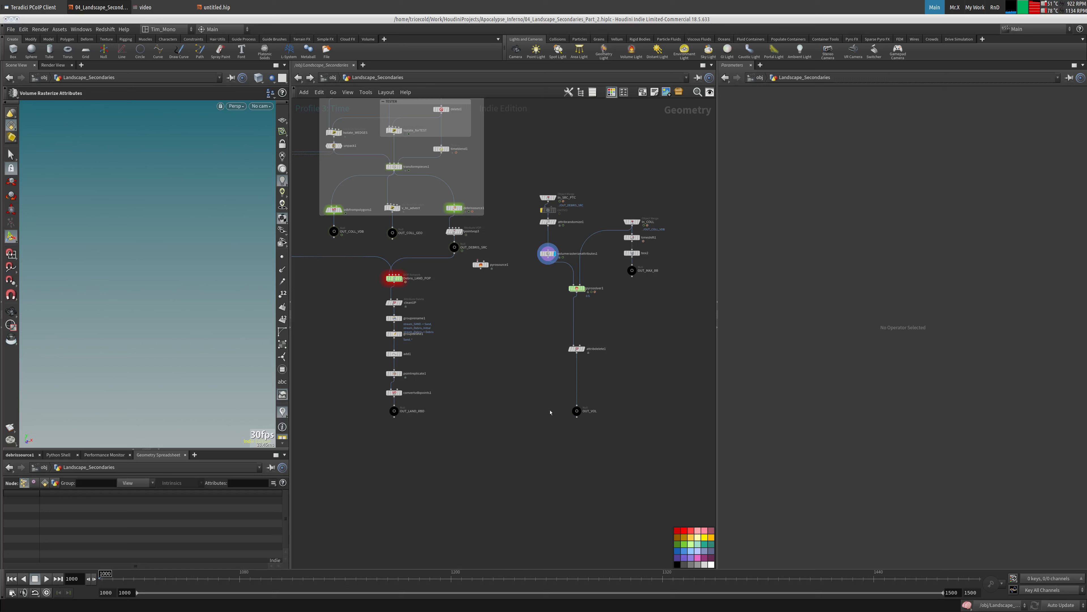
pyautogui.moveTo(581, 350); pyautogui.dragTo(581, 322)
pyautogui.click(578, 412)
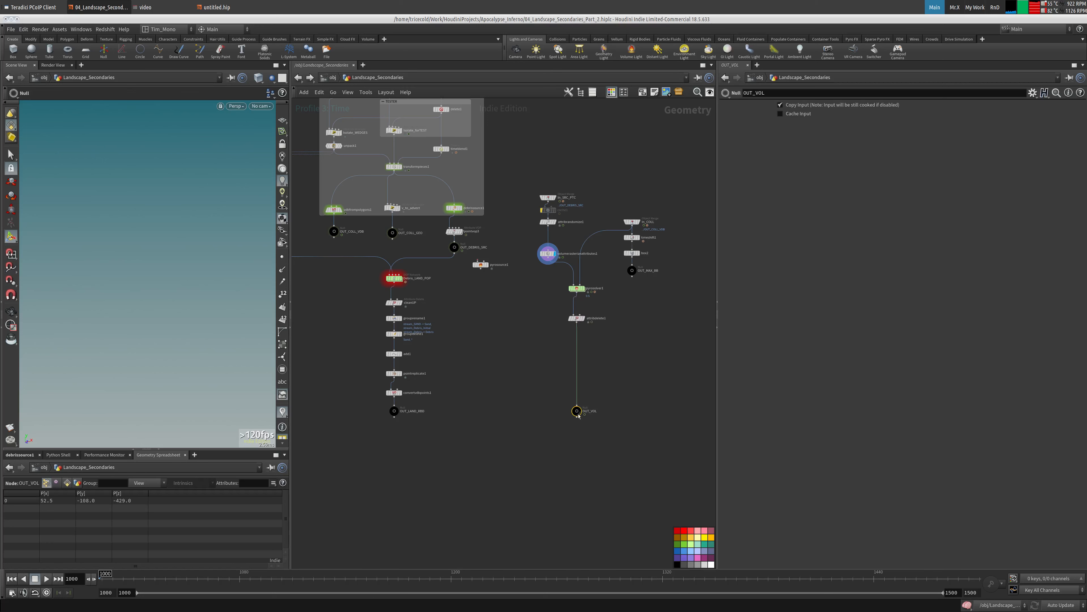
pyautogui.middleClick(579, 414)
# - Open the Simulations TOP network at object level and switch the update mode to Manual
pyautogui.click(332, 77)
pyautogui.doubleClick(525, 306)
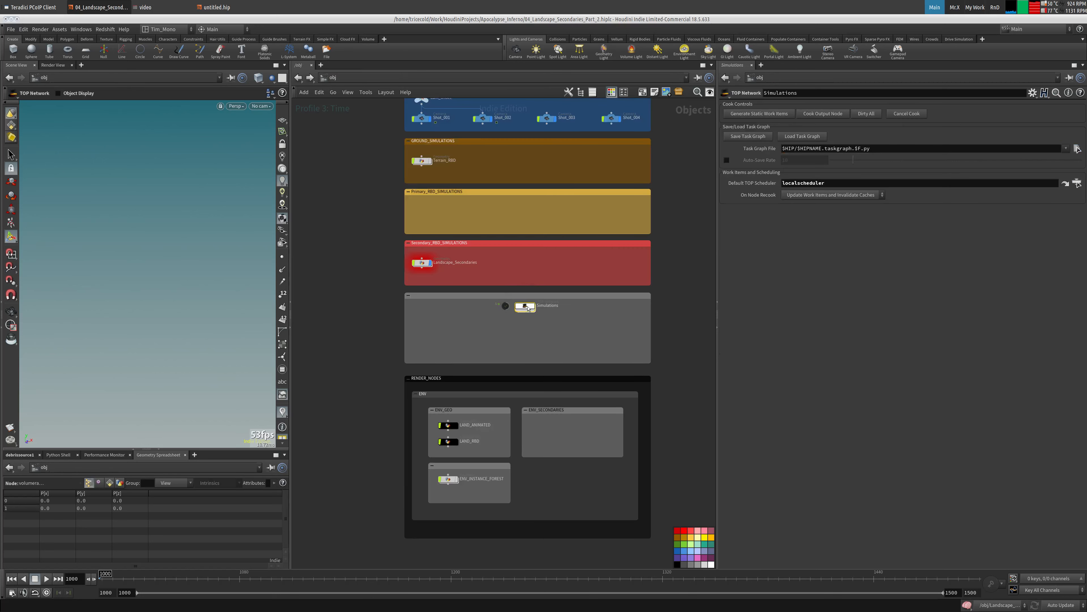
pyautogui.click(1056, 606)
pyautogui.click(1057, 599)
# - Duplicate the Change_Land_Secondary_SRC wedge together with the Secondary_Land output node and place the copies beside the originals
pyautogui.moveTo(538, 319); pyautogui.dragTo(453, 396)
pyautogui.hotkey('ctrl', 'c')
pyautogui.hotkey('ctrl', 'v')
pyautogui.click(568, 352)
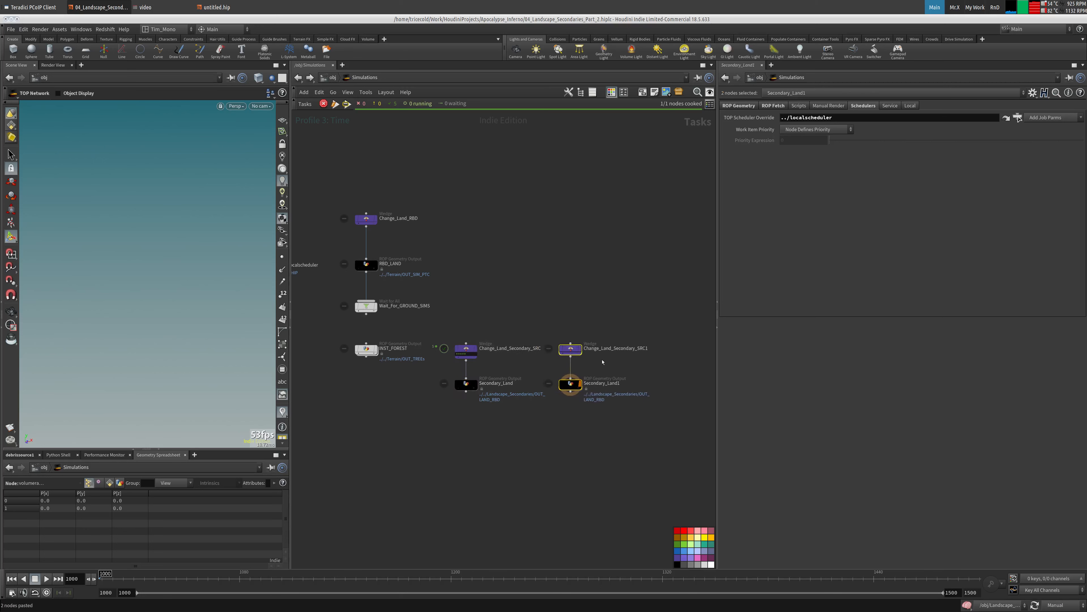
pyautogui.scroll(5, 586, 379)
pyautogui.moveTo(580, 386); pyautogui.dragTo(575, 383, button='middle')
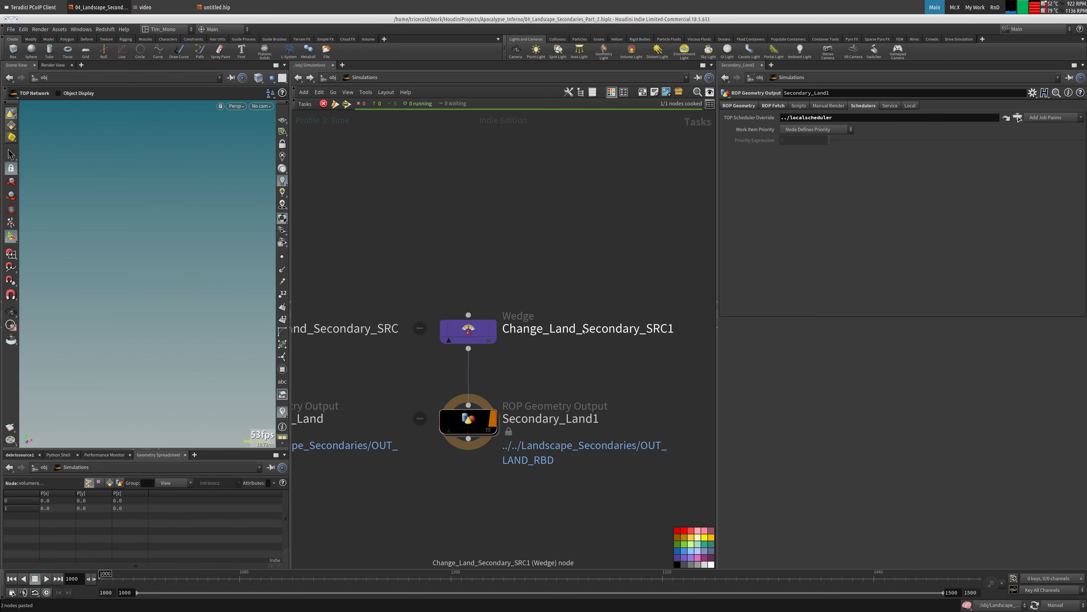
pyautogui.doubleClick(651, 331)
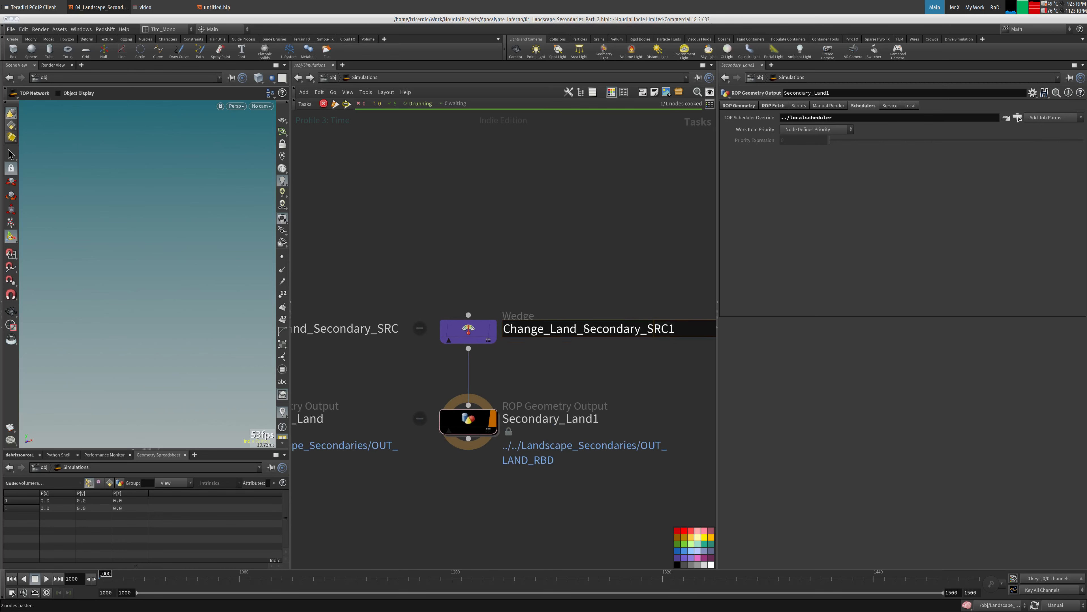
pyautogui.press('Return')
pyautogui.scroll(-5, 530, 371)
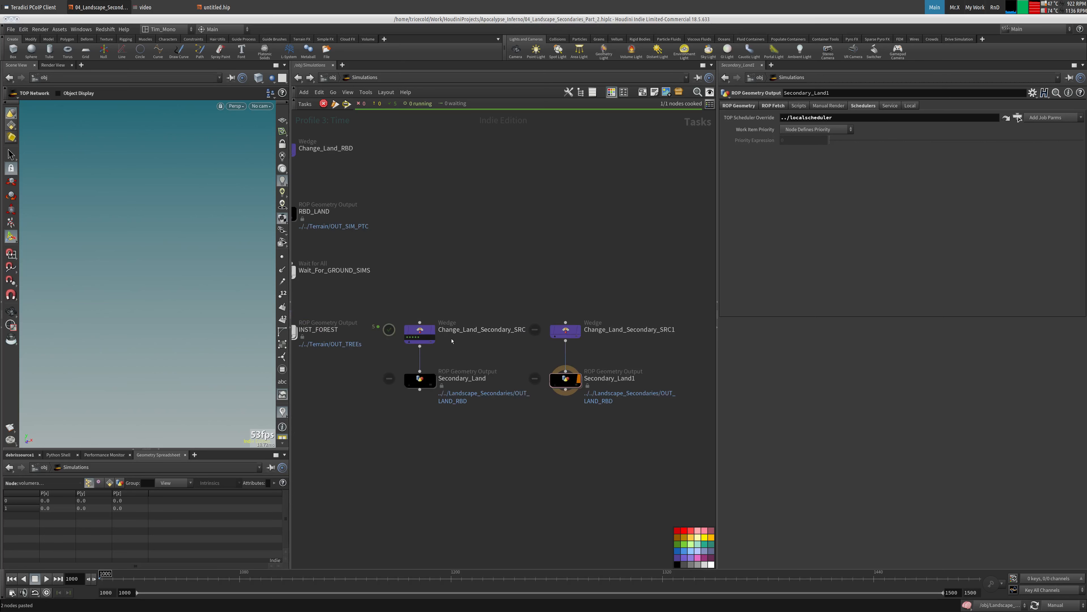
# - Wire Secondary_Land1 to the original Change_Land_Secondary_SRC wedge and delete the duplicate wedge
pyautogui.moveTo(566, 371); pyautogui.dragTo(422, 348)
pyautogui.moveTo(590, 294); pyautogui.dragTo(535, 353)
pyautogui.press('Delete')
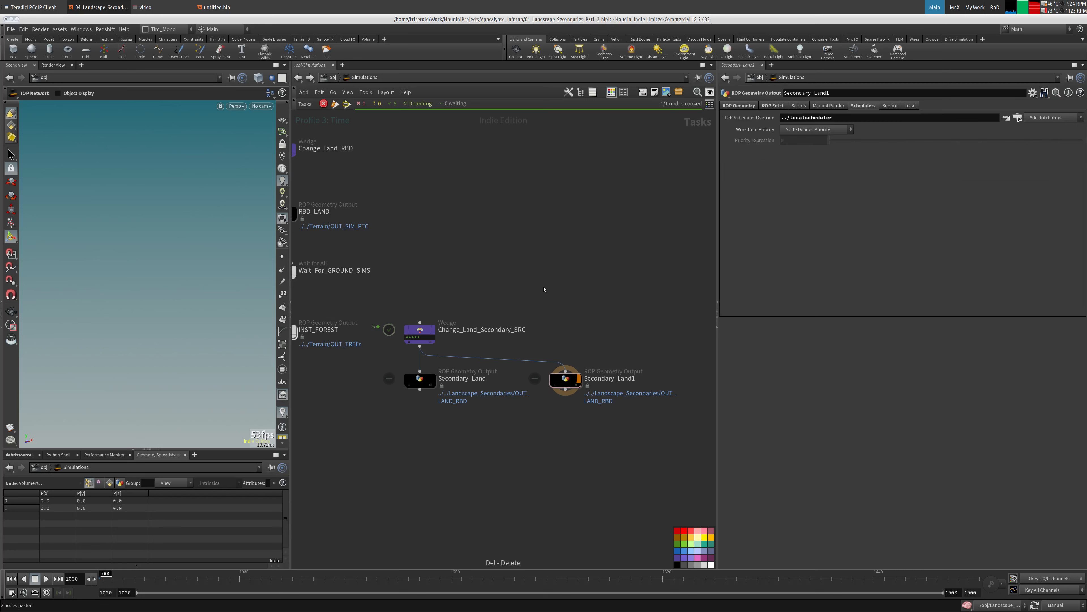
pyautogui.doubleClick(811, 197)
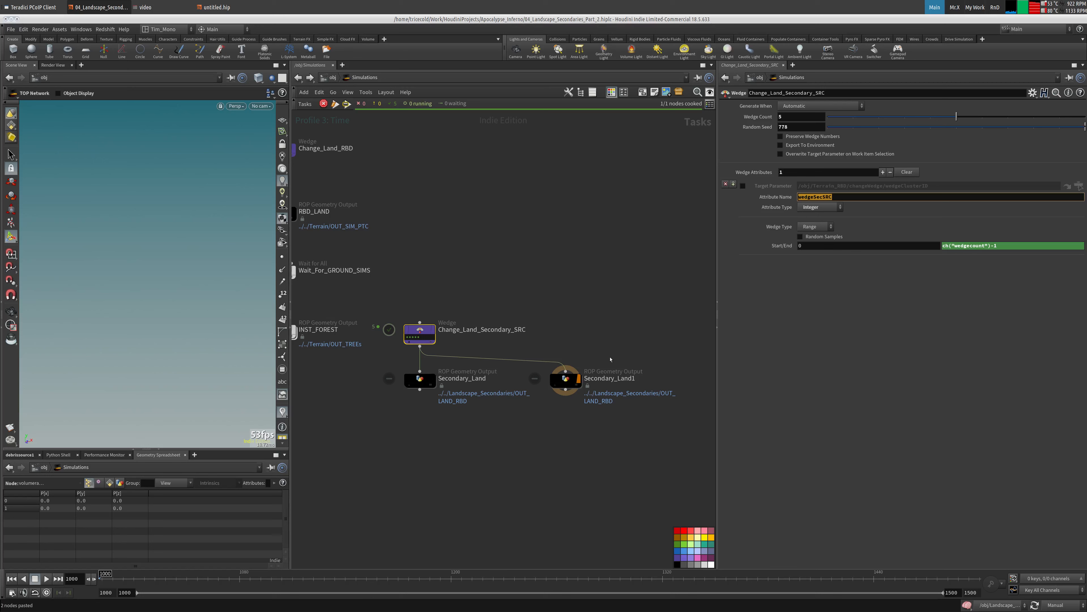
pyautogui.click(565, 380)
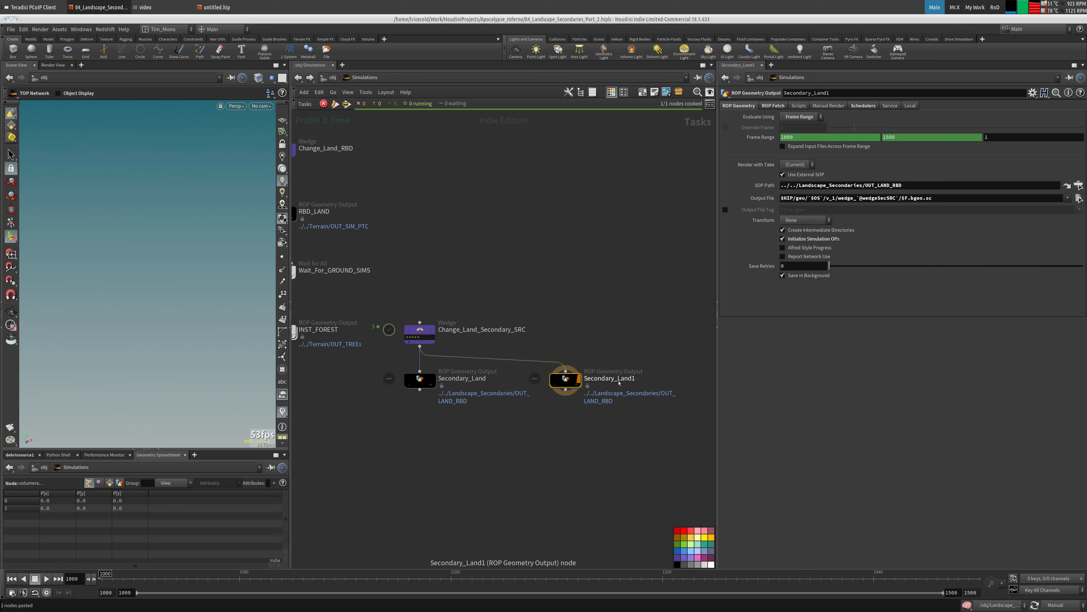
# - Rename the Secondary_Land output node as Secondary_Debris_SIM
pyautogui.doubleClick(475, 383)
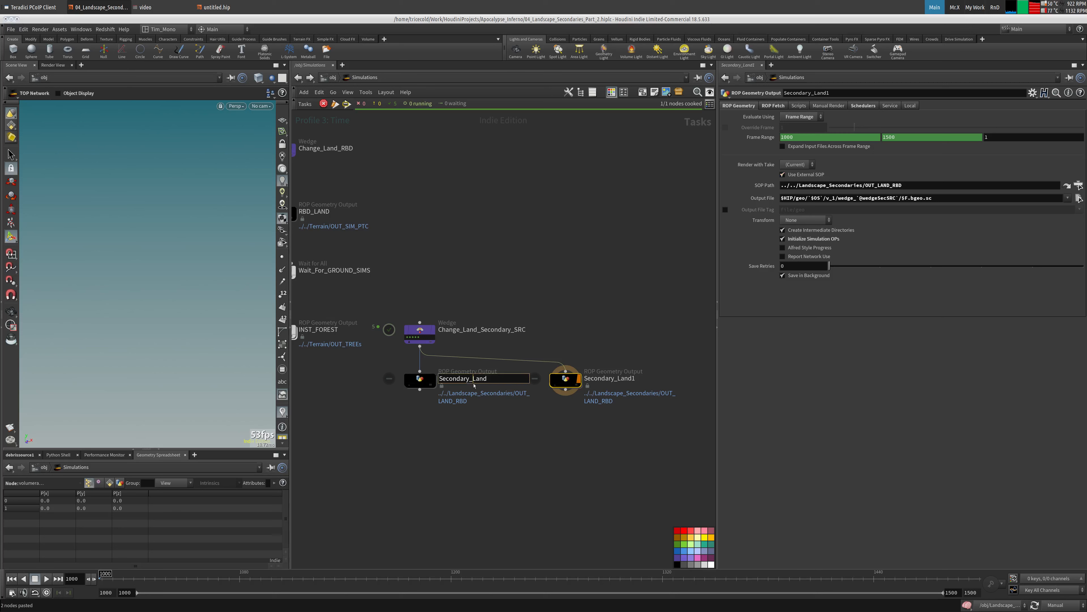
pyautogui.write('Debris')
pyautogui.press('Delete')
pyautogui.press('Delete')
pyautogui.press('Delete')
pyautogui.press('Delete')
pyautogui.write('_SIM')
pyautogui.press('Return')
# - Rename the Secondary_Land1 output node as Secondary_Smoke_SIM, reusing the debris node's name
pyautogui.doubleClick(478, 378)
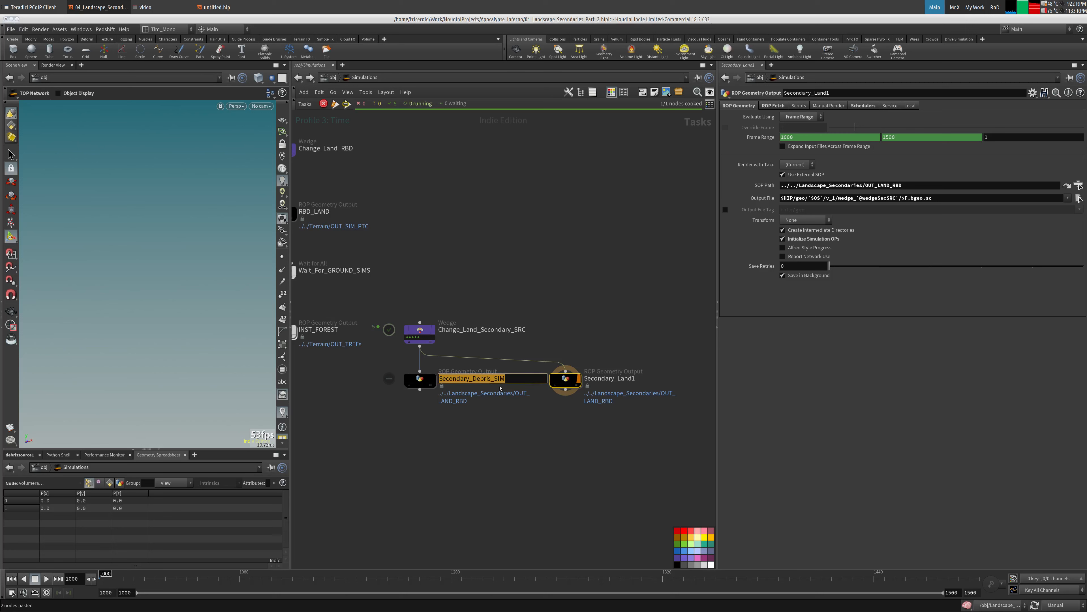
pyautogui.hotkey('ctrl', 'c')
pyautogui.doubleClick(633, 379)
pyautogui.hotkey('ctrl', 'v')
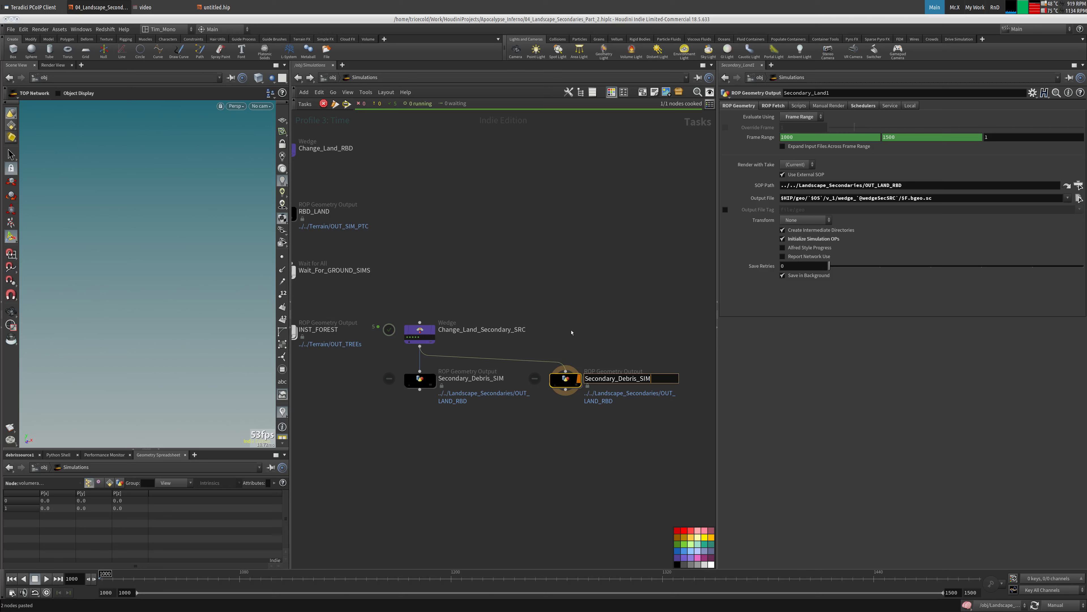
pyautogui.press('Left')
pyautogui.press('Left')
pyautogui.press('Left')
pyautogui.hotkey('shift', 'Left')
pyautogui.hotkey('shift', 'Left')
pyautogui.hotkey('shift', 'Left')
pyautogui.hotkey('shift', 'Left')
pyautogui.hotkey('shift', 'Left')
pyautogui.hotkey('shift', 'Left')
pyautogui.write('SMoke')
pyautogui.press('BackSpace')
pyautogui.write('m')
pyautogui.press('Return')
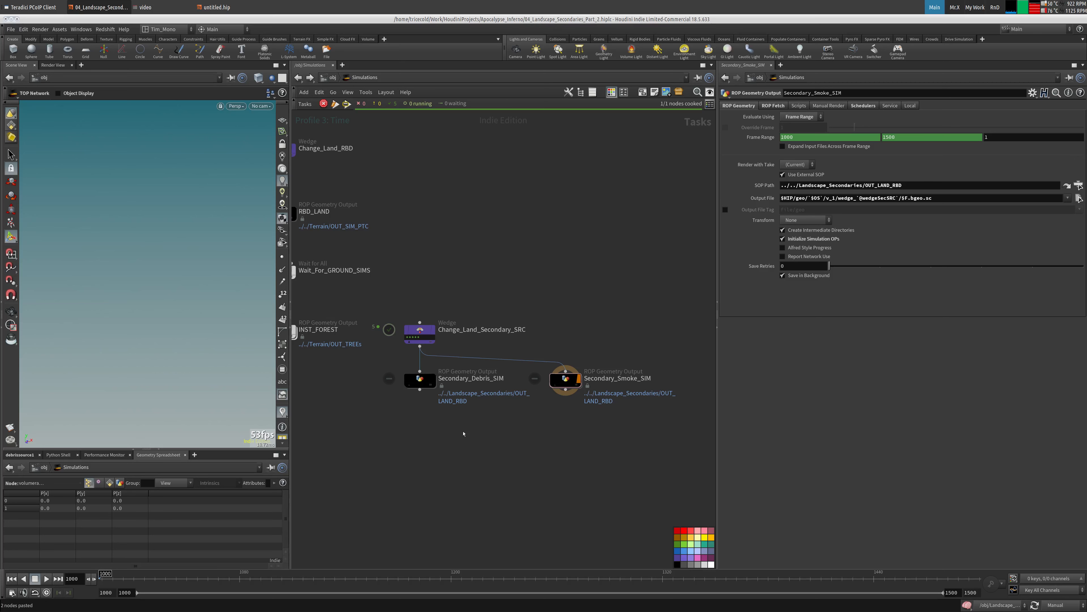
# - Inspect the ROP Geometry, ROP Fetch, Manual Render, Service and Local scheduler settings of Secondary_Debris_SIM and Secondary_Smoke_SIM
pyautogui.click(436, 384)
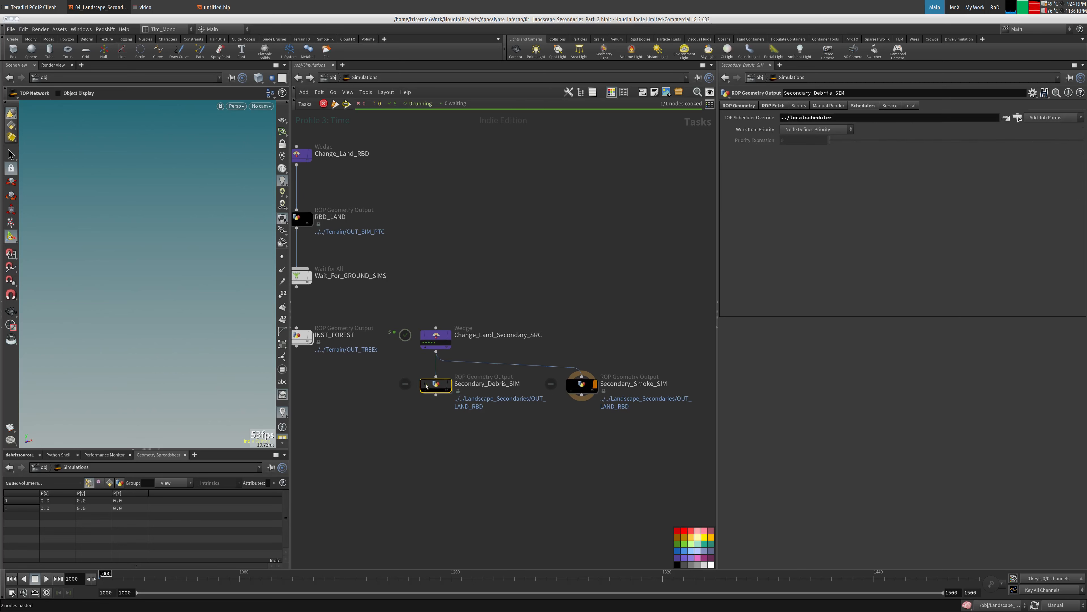
pyautogui.click(772, 106)
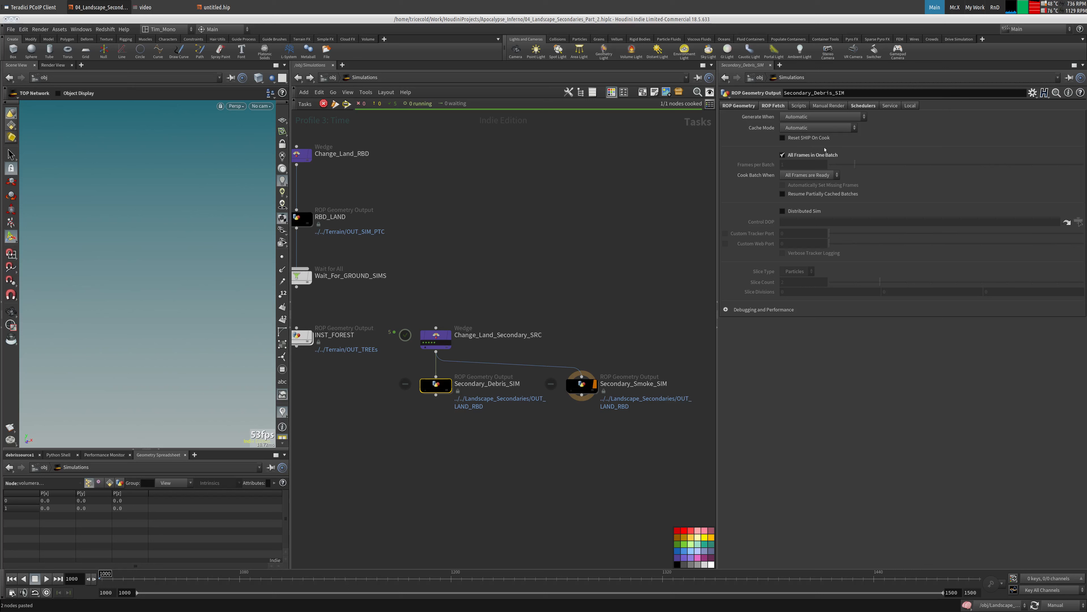
pyautogui.click(910, 106)
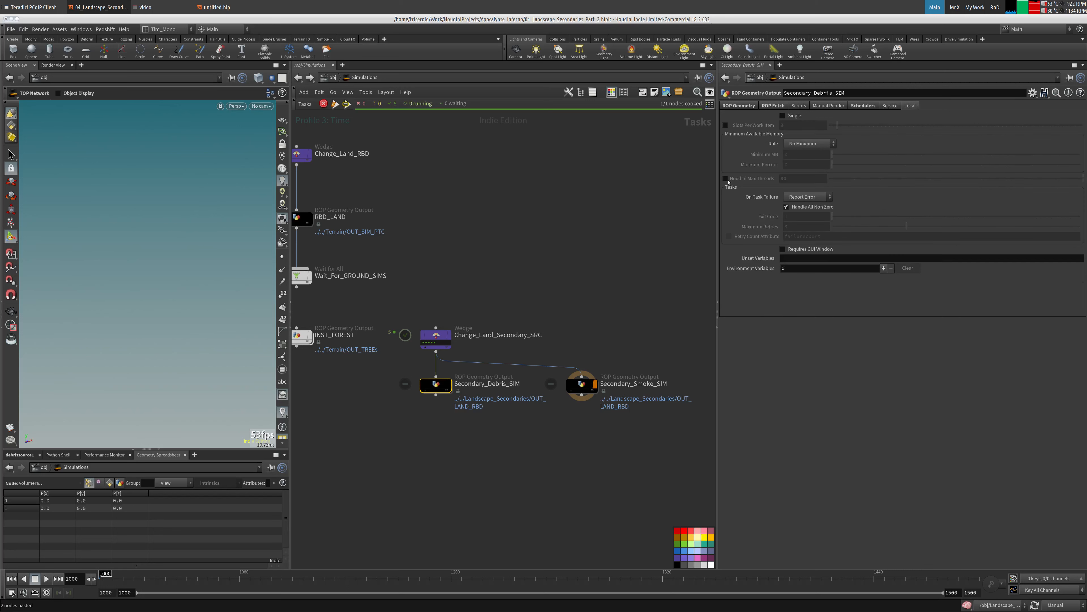
pyautogui.moveTo(646, 362); pyautogui.dragTo(448, 381)
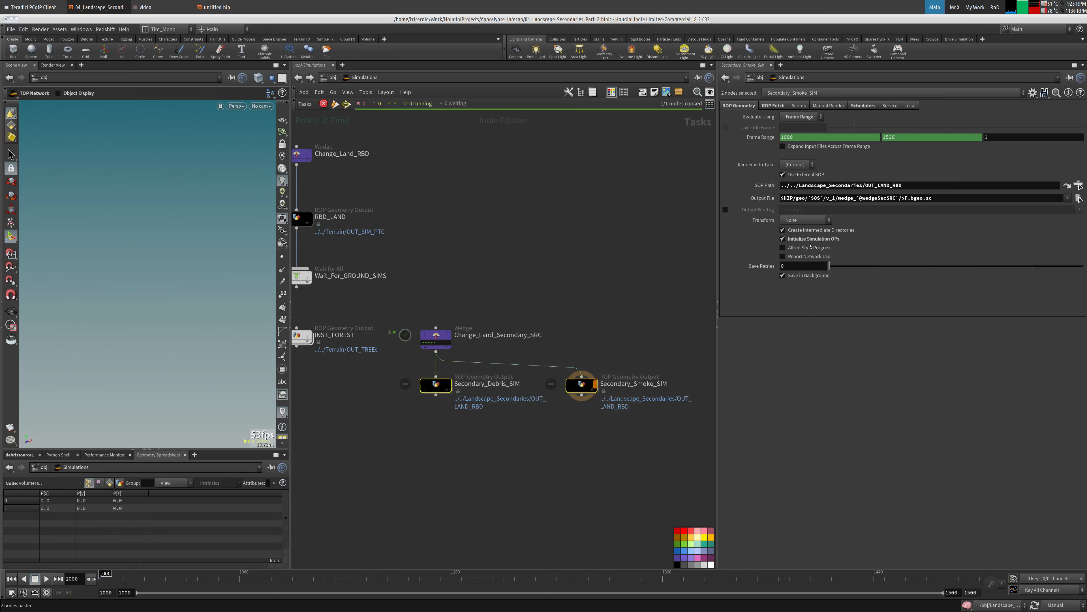
pyautogui.click(773, 105)
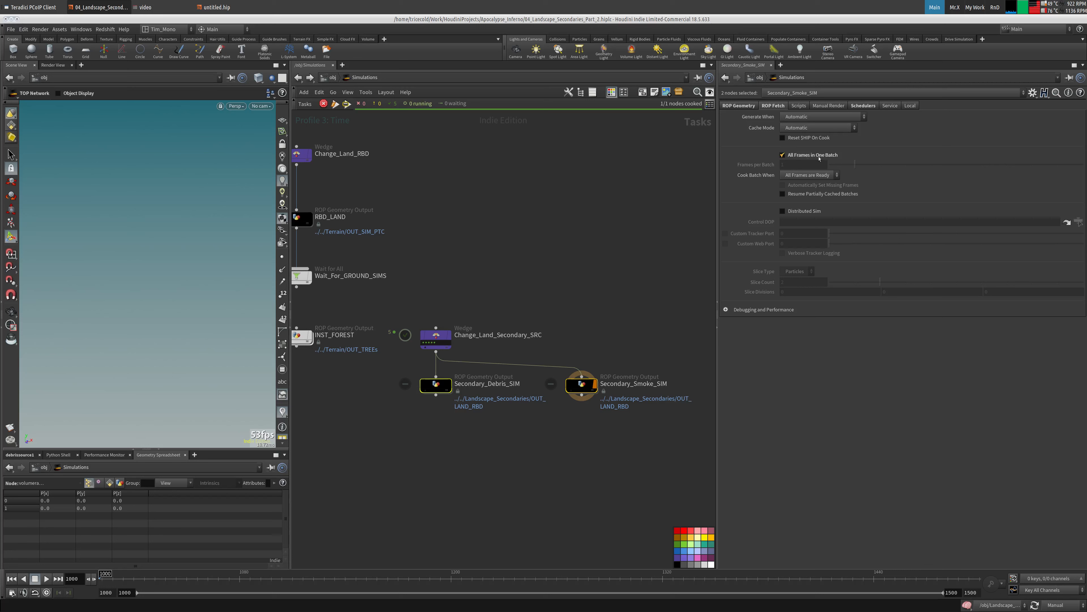
pyautogui.click(838, 107)
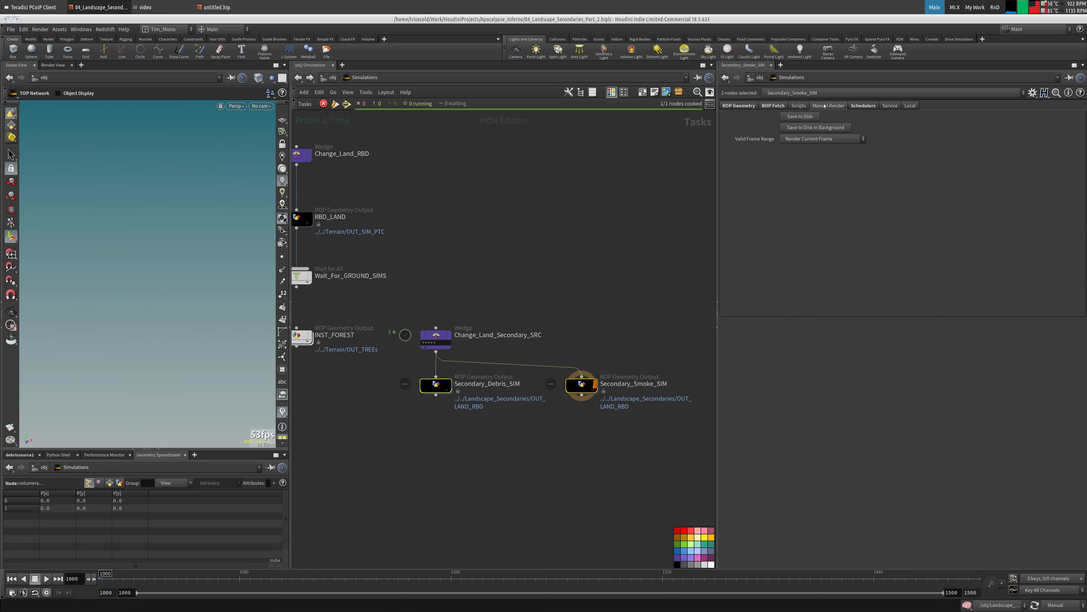
pyautogui.click(800, 107)
pyautogui.click(873, 108)
pyautogui.click(890, 106)
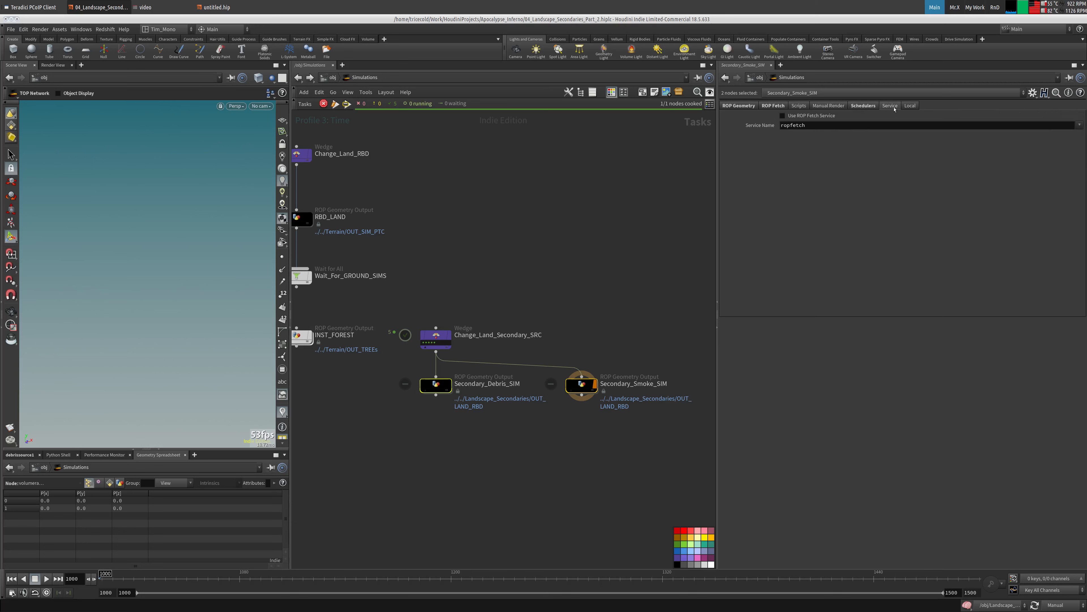
pyautogui.click(910, 105)
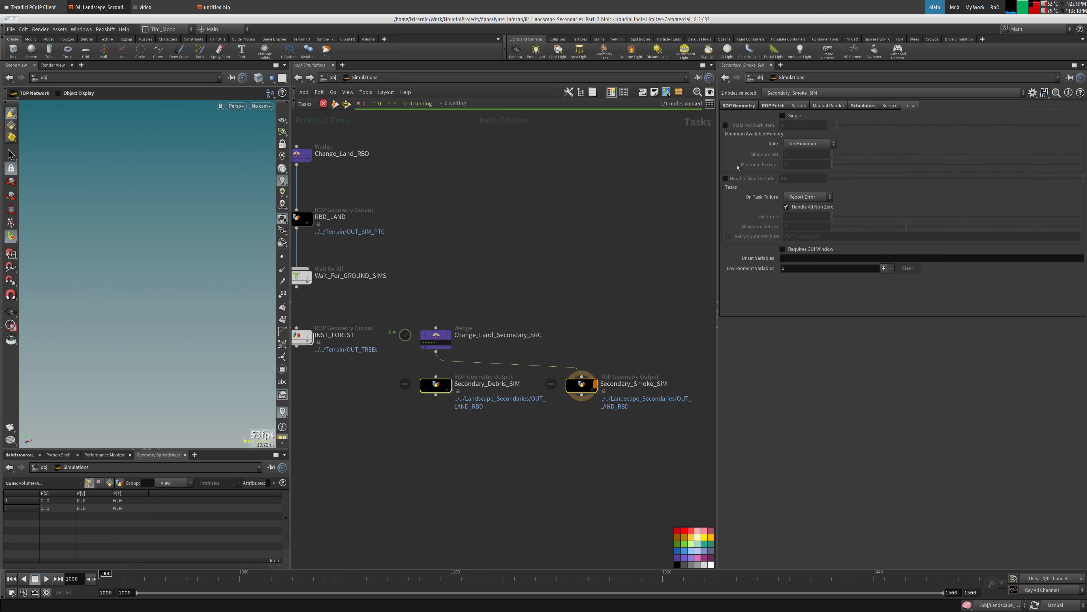
pyautogui.click(756, 108)
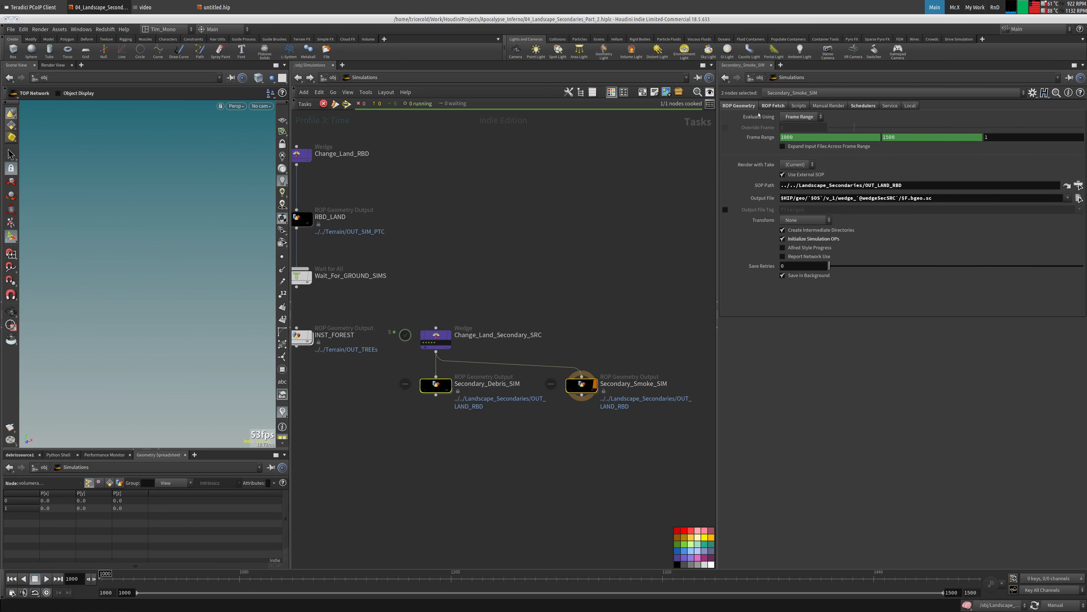
pyautogui.click(779, 107)
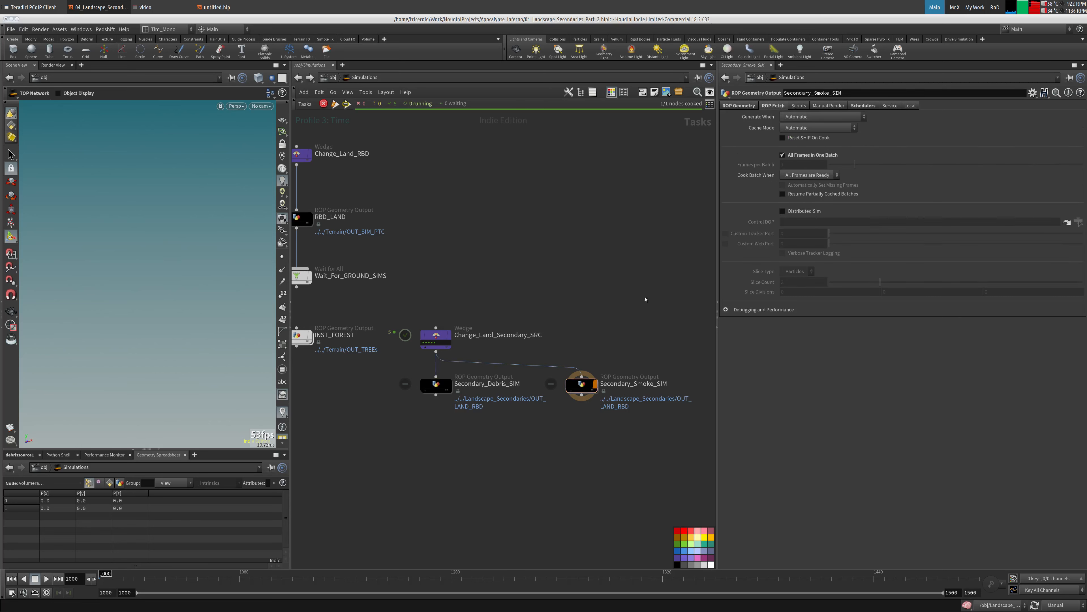
# - Set the scheduler Work Item Priority of Secondary_Smoke_SIM to Custom Expression
pyautogui.click(863, 106)
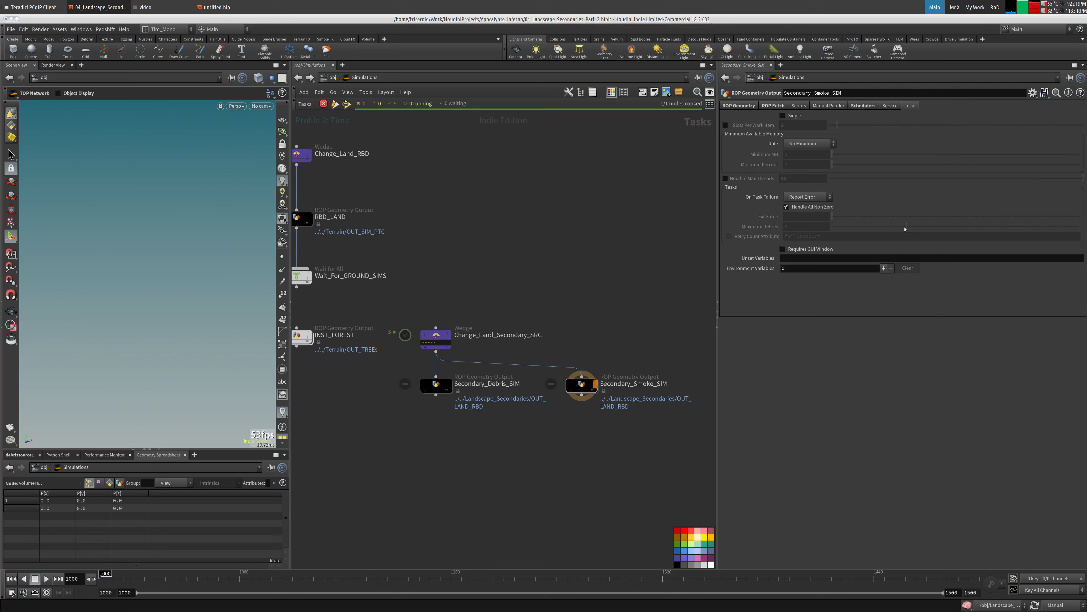
pyautogui.click(873, 106)
pyautogui.click(814, 129)
pyautogui.click(804, 133)
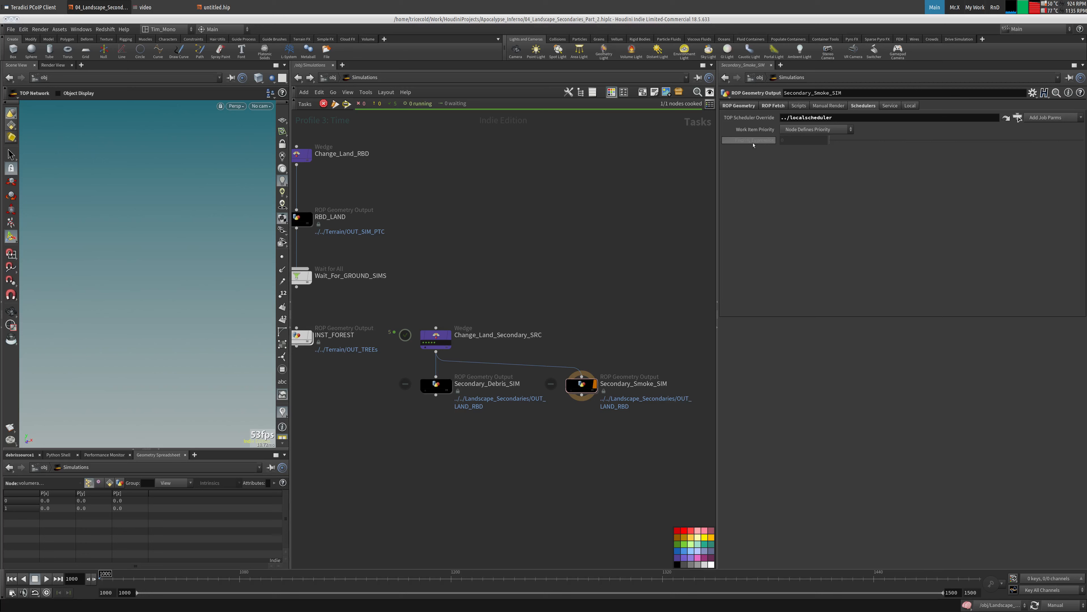
pyautogui.click(816, 129)
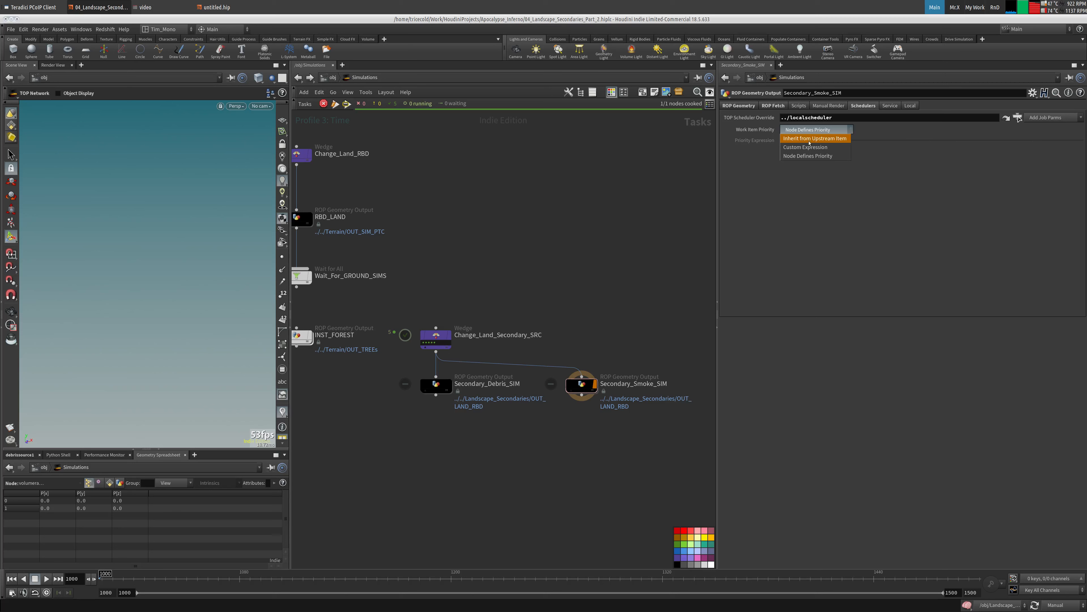
pyautogui.click(808, 156)
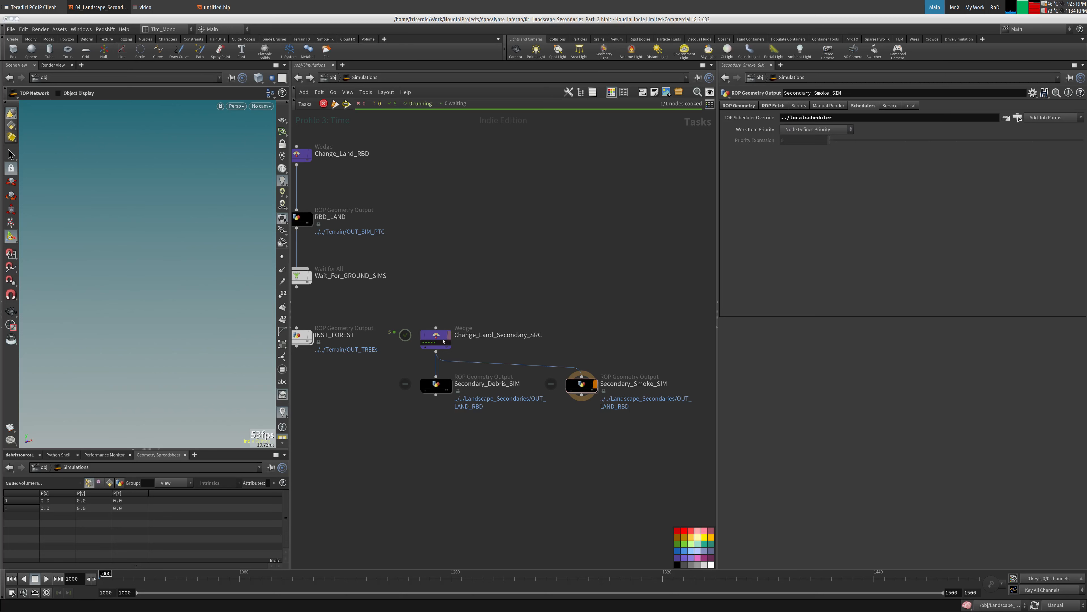
pyautogui.click(801, 129)
pyautogui.click(801, 148)
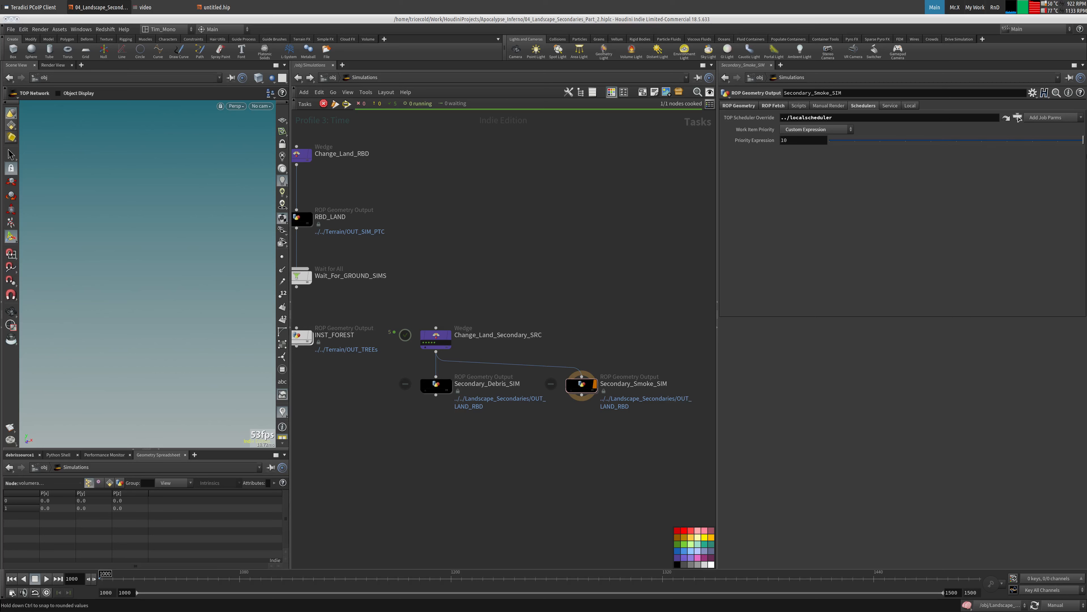
# - Set the Work Item Priority of Secondary_Smoke_SIM to Inherit from Upstream Item
pyautogui.click(442, 387)
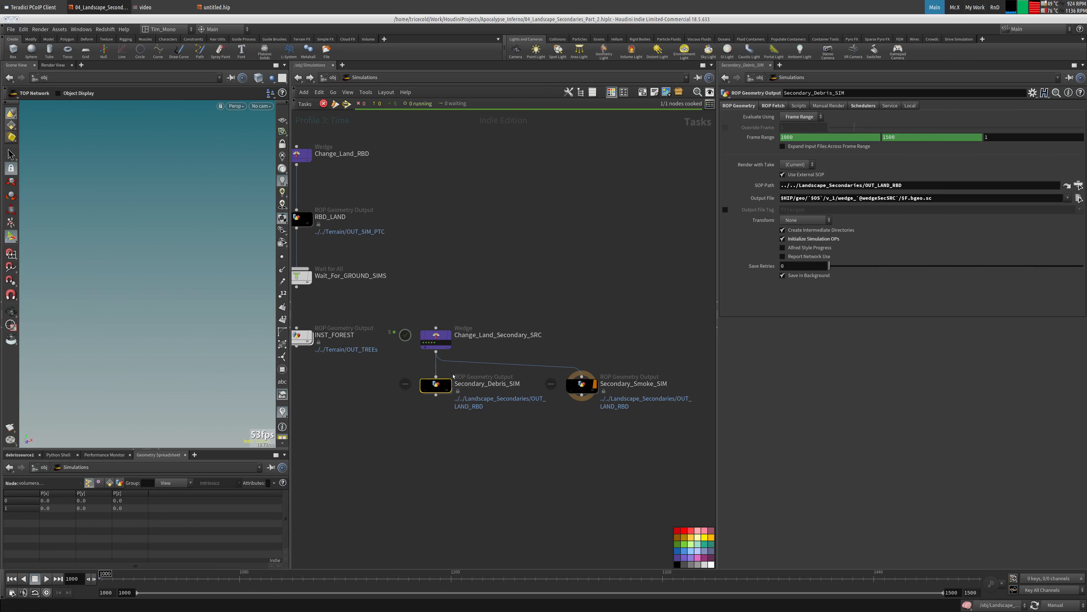
pyautogui.click(589, 385)
pyautogui.click(815, 128)
pyautogui.click(805, 138)
# - Detach Secondary_Smoke_SIM from the wedge and chain it below Secondary_Debris_SIM, leaving room for more nodes between them
pyautogui.moveTo(581, 392); pyautogui.dragTo(603, 369, button='middle')
pyautogui.moveTo(603, 369); pyautogui.dragTo(462, 424)
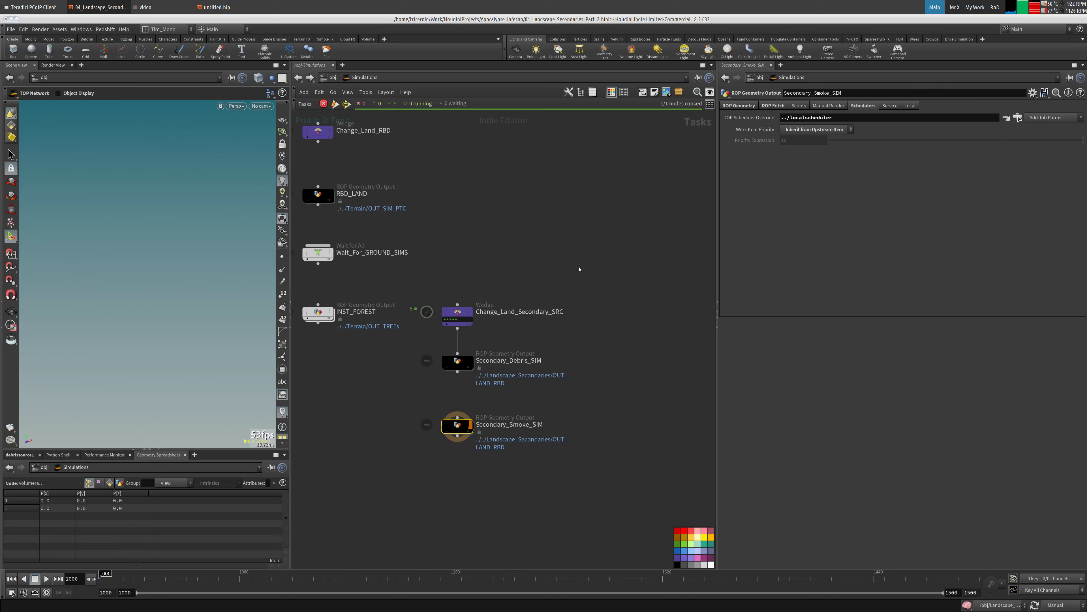
pyautogui.scroll(-3, 685, 165)
pyautogui.moveTo(610, 238); pyautogui.dragTo(541, 382)
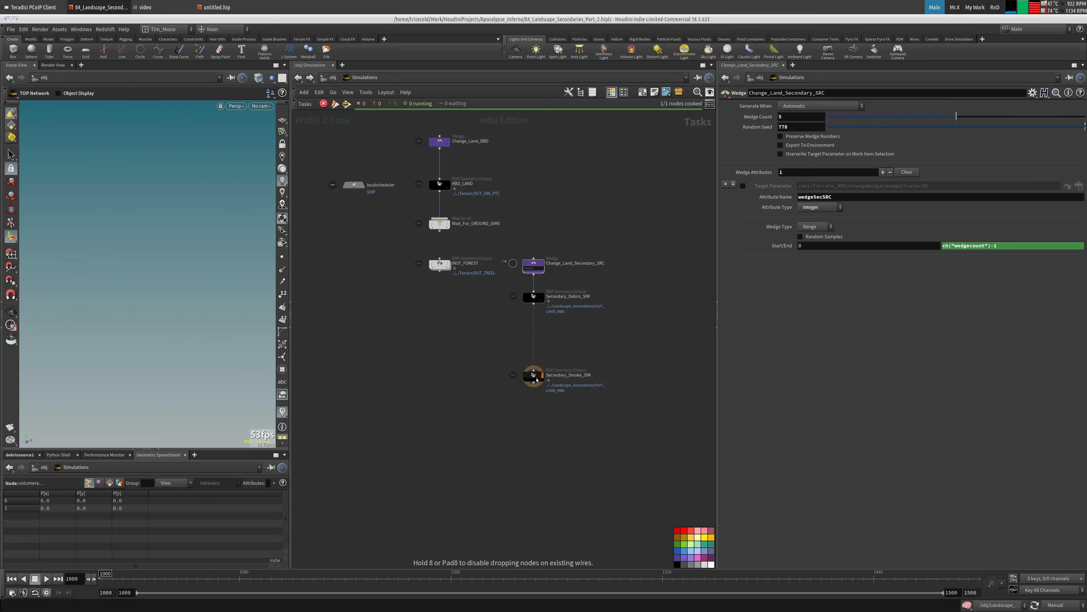
# - Insert a Wait for All node and a copy of the Change_Land_Secondary_SRC wedge between Secondary_Debris_SIM and Secondary_Smoke_SIM
pyautogui.hotkey('ctrl', 'c')
pyautogui.hotkey('ctrl', 'v')
pyautogui.press('Tab')
pyautogui.write('waitf')
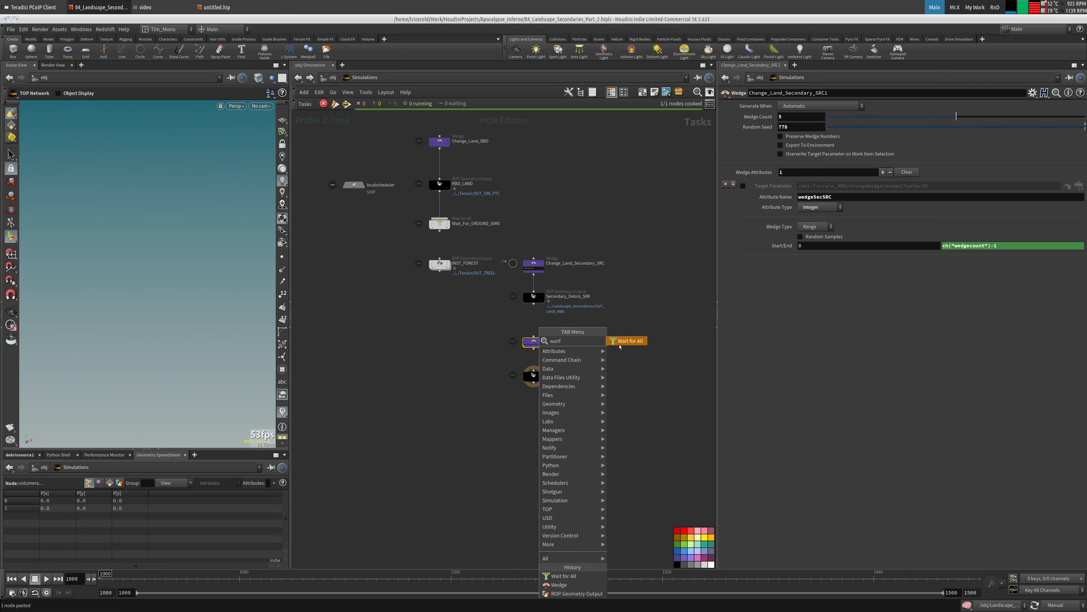
pyautogui.press('Return')
pyautogui.click(534, 319)
pyautogui.click(535, 315)
pyautogui.click(533, 327)
pyautogui.click(534, 337)
pyautogui.click(534, 348)
pyautogui.click(534, 370)
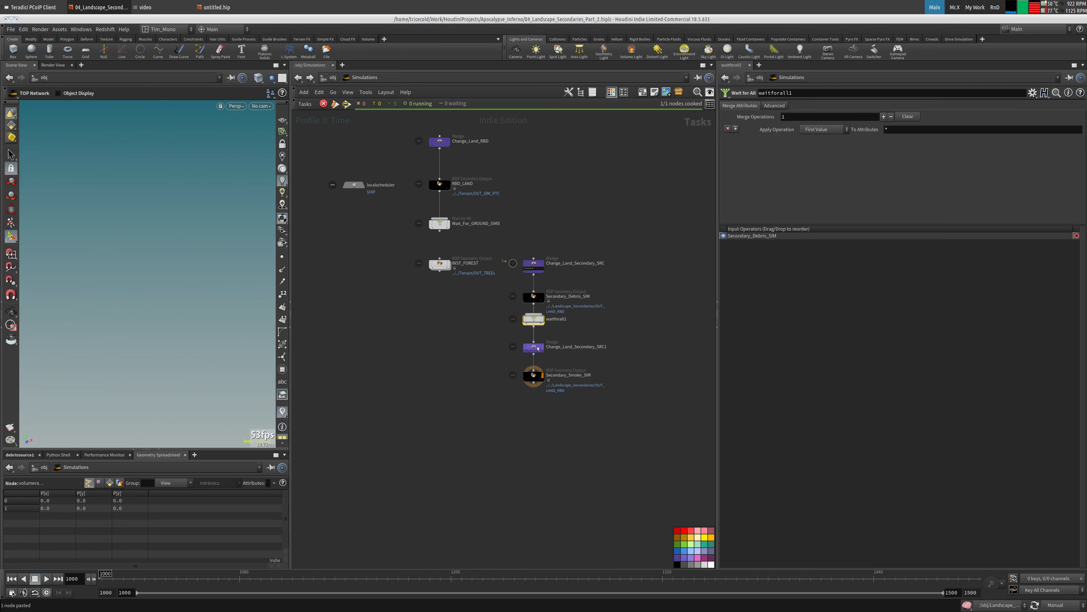
# - Rename the original Change_Land_Secondary_SRC wedge as Change_Land_Secondary_Debris
pyautogui.scroll(3, 571, 349)
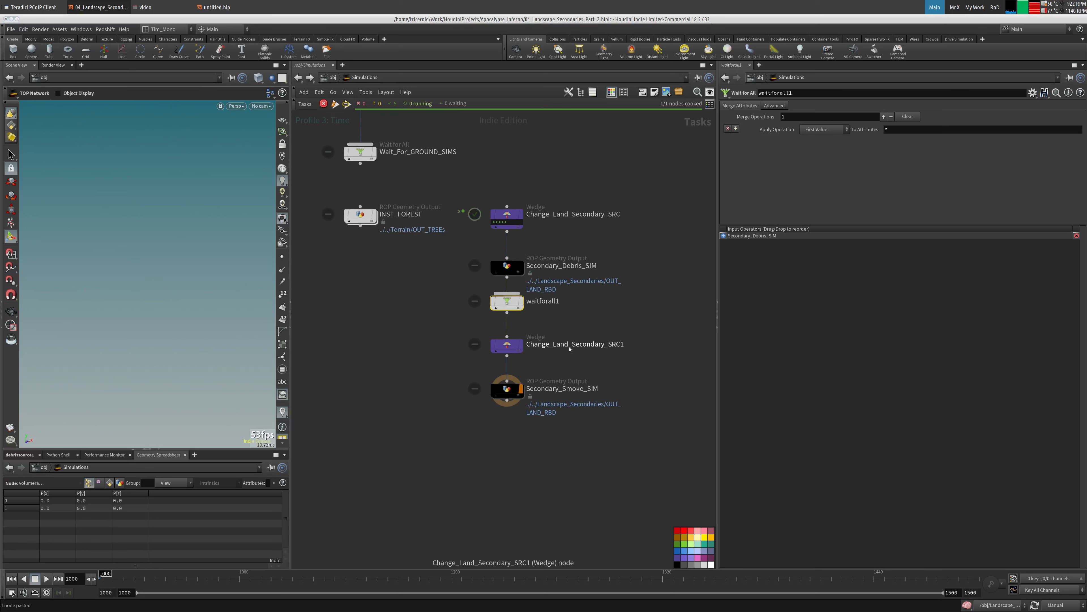
pyautogui.click(610, 347)
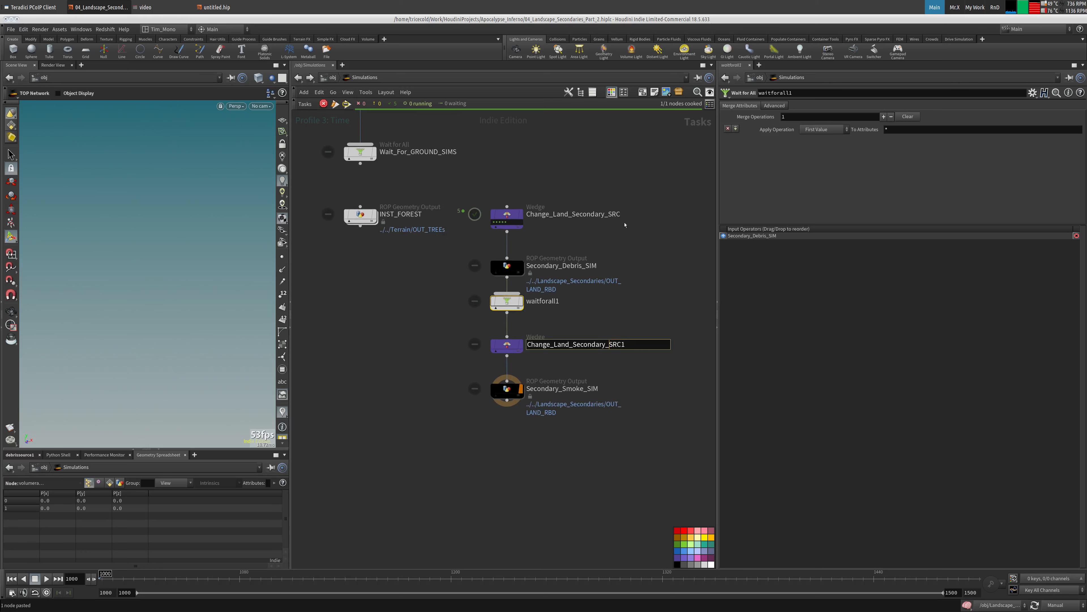
pyautogui.click(618, 216)
pyautogui.moveTo(622, 215); pyautogui.dragTo(608, 214)
pyautogui.write('PYTC')
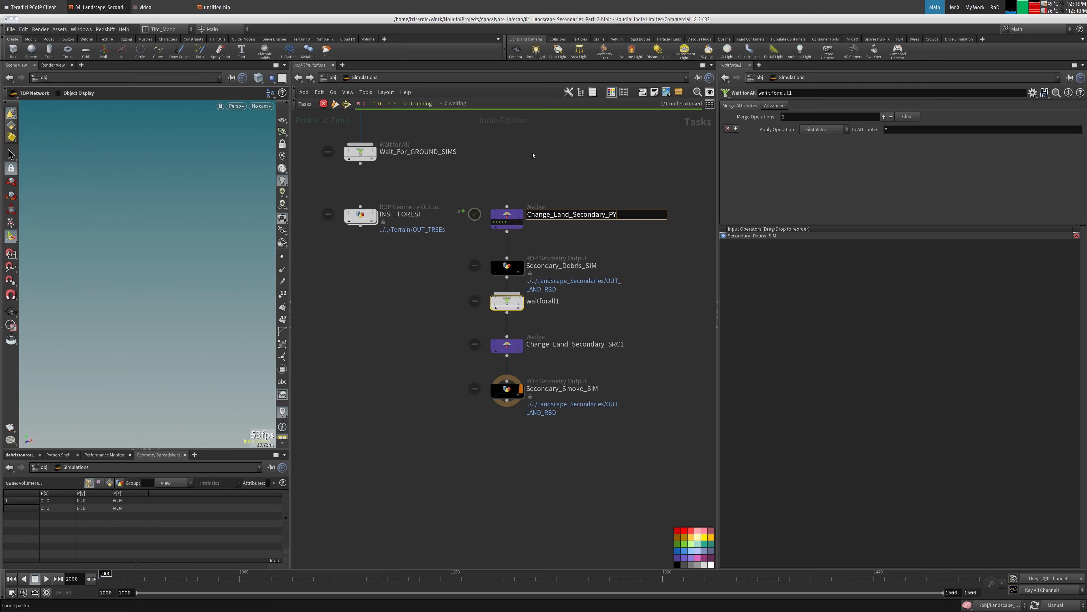
pyautogui.moveTo(609, 215); pyautogui.dragTo(647, 215)
pyautogui.write('Debris')
pyautogui.press('Return')
# - Rename the copied wedge as Change_Land_Secondary_Smoke and shift the Wait for All node slightly in the chain
pyautogui.doubleClick(617, 344)
pyautogui.moveTo(608, 344); pyautogui.dragTo(635, 344)
pyautogui.write('Smoke')
pyautogui.press('Return')
pyautogui.moveTo(582, 320); pyautogui.dragTo(571, 322, button='middle')
pyautogui.moveTo(495, 304); pyautogui.dragTo(495, 309)
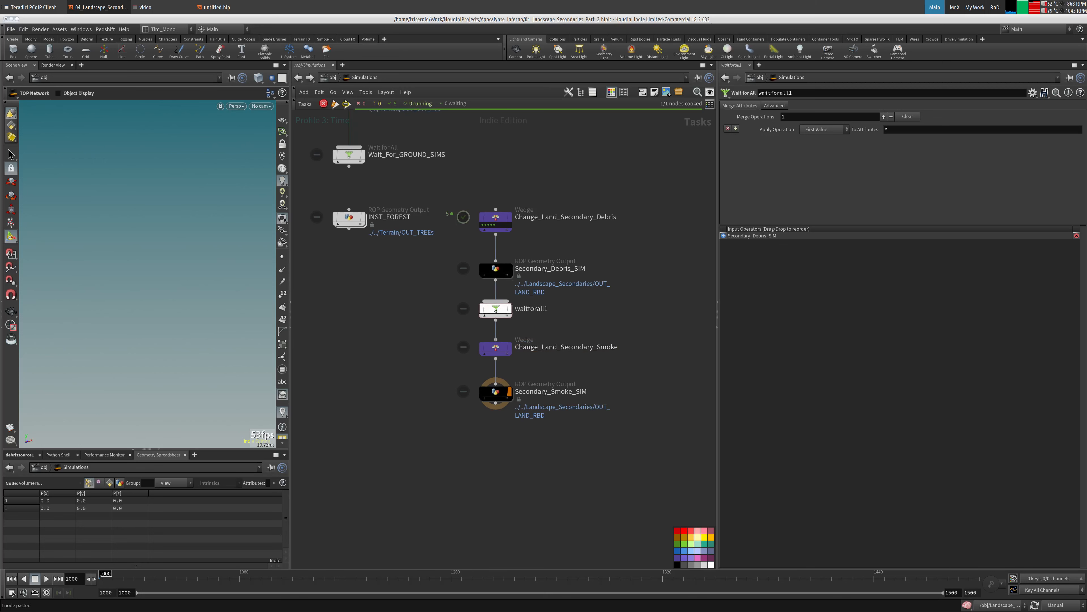
# - Compare the debris and smoke wedges and space the nodes below Secondary_Debris_SIM evenly in the chain
pyautogui.moveTo(633, 279); pyautogui.dragTo(617, 298, button='middle')
pyautogui.scroll(-4, 613, 299)
pyautogui.moveTo(595, 260); pyautogui.dragTo(599, 255, button='middle')
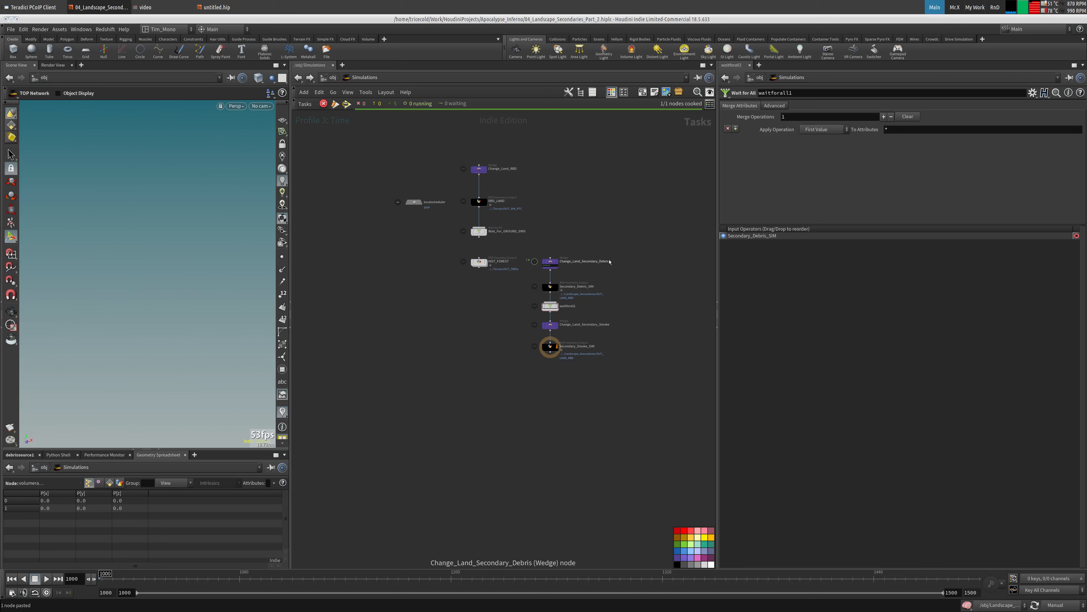
pyautogui.click(551, 324)
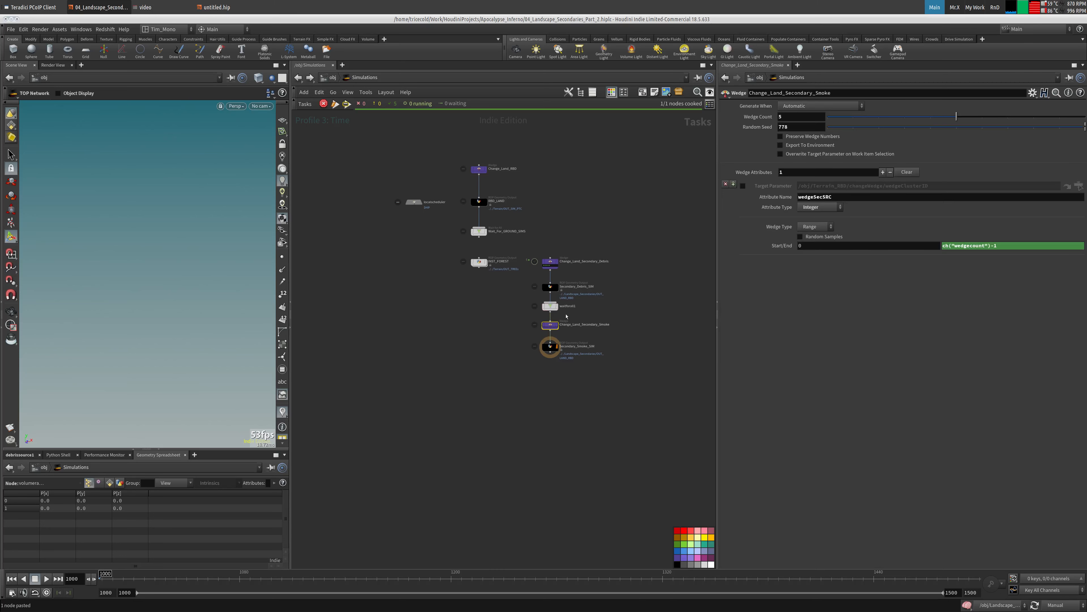
pyautogui.click(549, 262)
pyautogui.click(550, 324)
pyautogui.scroll(3, 501, 319)
pyautogui.moveTo(507, 325); pyautogui.dragTo(575, 389)
pyautogui.moveTo(554, 334); pyautogui.dragTo(554, 310)
pyautogui.click(540, 317)
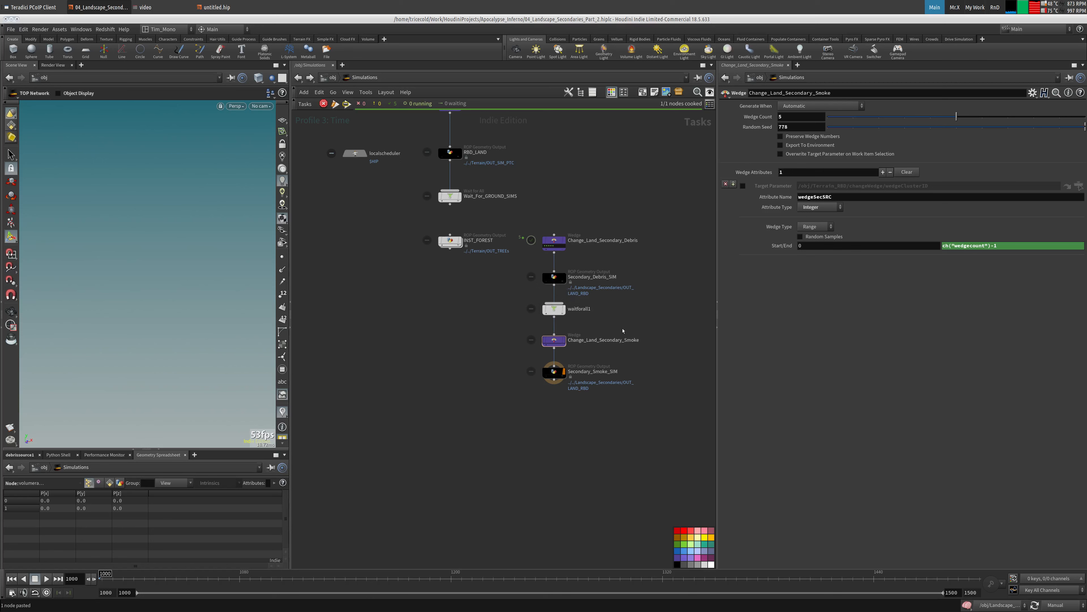
# - Review the Change_Land_Secondary_Debris wedge settings, the Secondary_Smoke_SIM scheduler settings and the complete simulation chain
pyautogui.moveTo(624, 330); pyautogui.dragTo(648, 322, button='middle')
pyautogui.moveTo(645, 211); pyautogui.dragTo(573, 247)
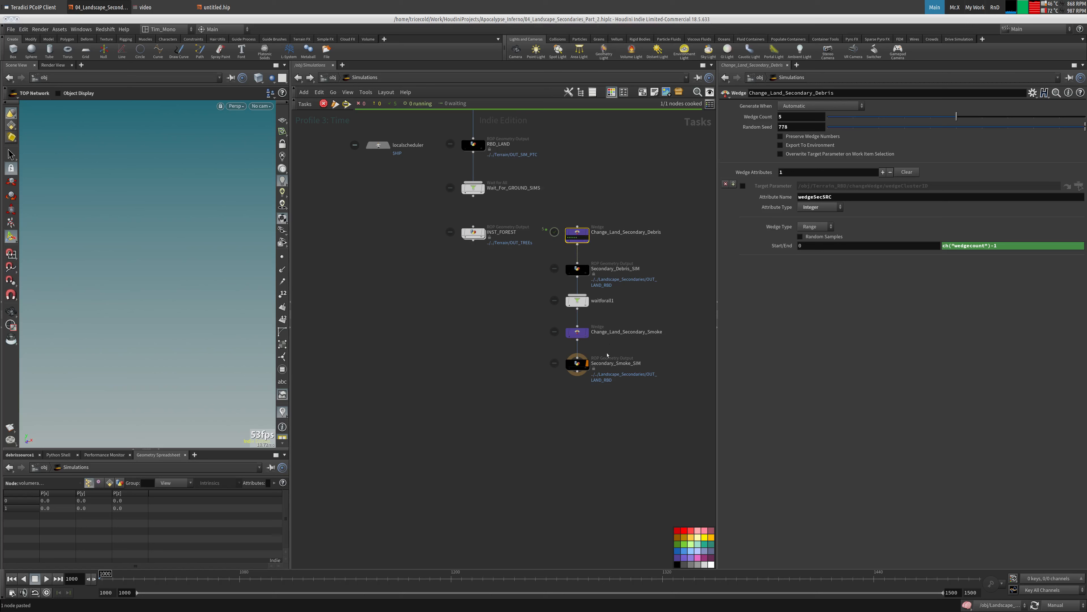
pyautogui.click(577, 364)
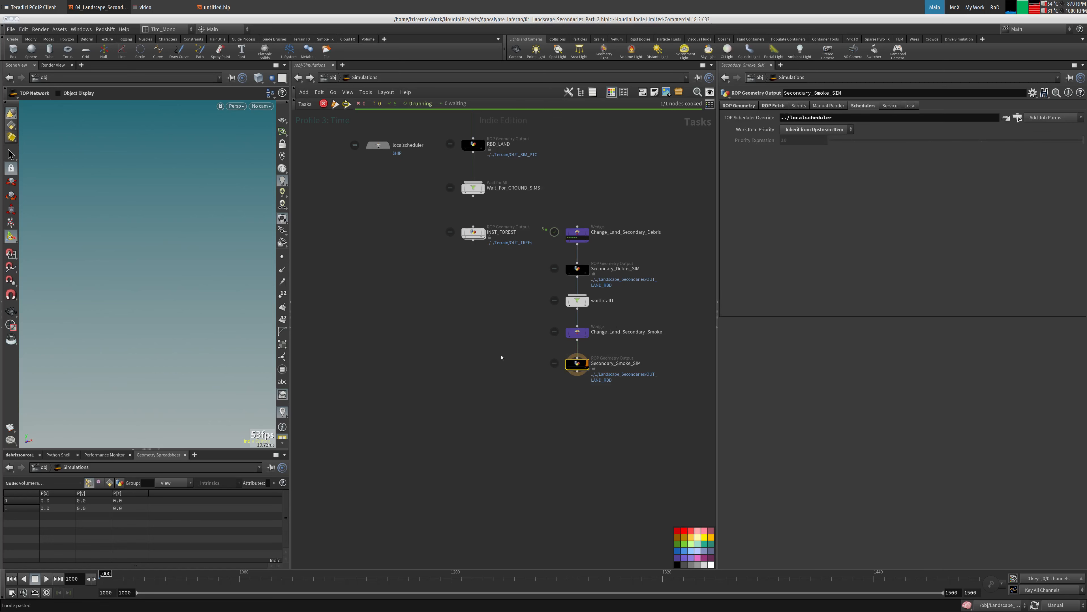
pyautogui.moveTo(495, 364); pyautogui.dragTo(486, 401, button='middle')
pyautogui.moveTo(508, 346); pyautogui.dragTo(514, 356, button='middle')
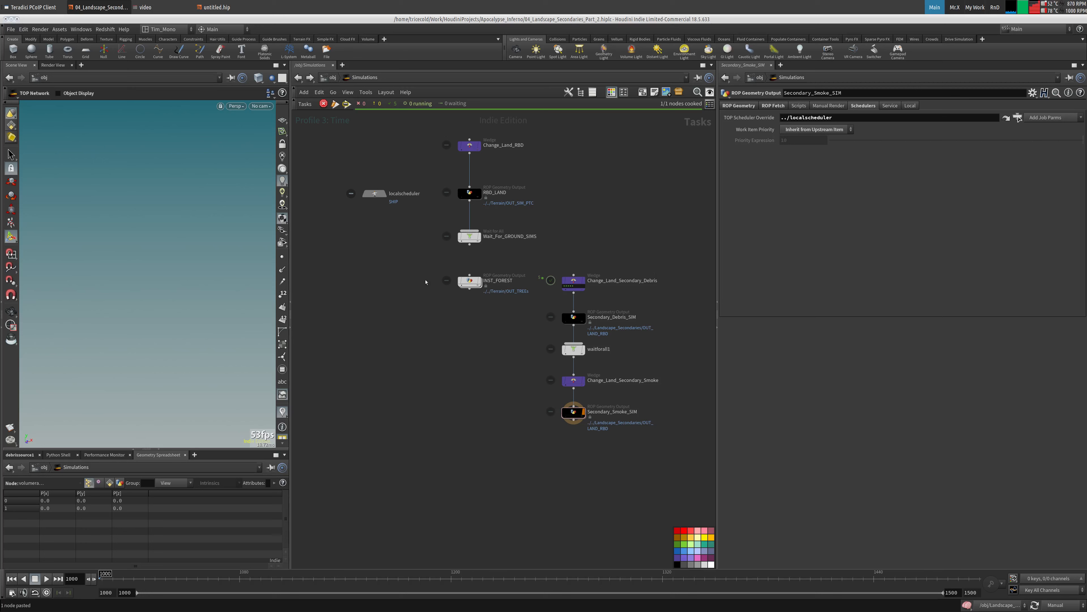
pyautogui.press('h')
pyautogui.moveTo(649, 281); pyautogui.dragTo(644, 251, button='middle')
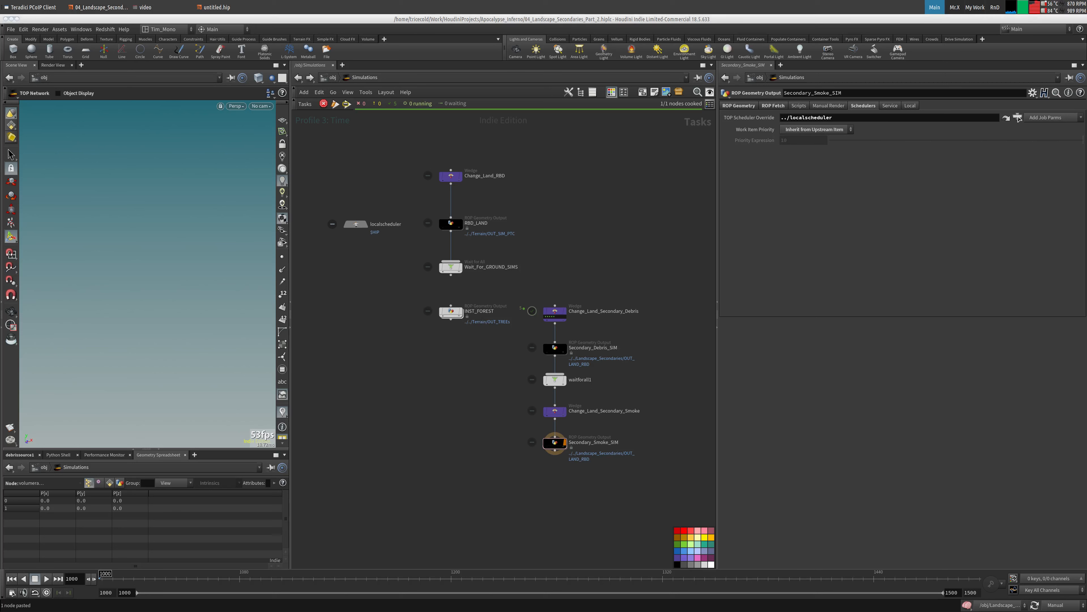
pyautogui.moveTo(626, 274); pyautogui.dragTo(585, 251, button='middle')
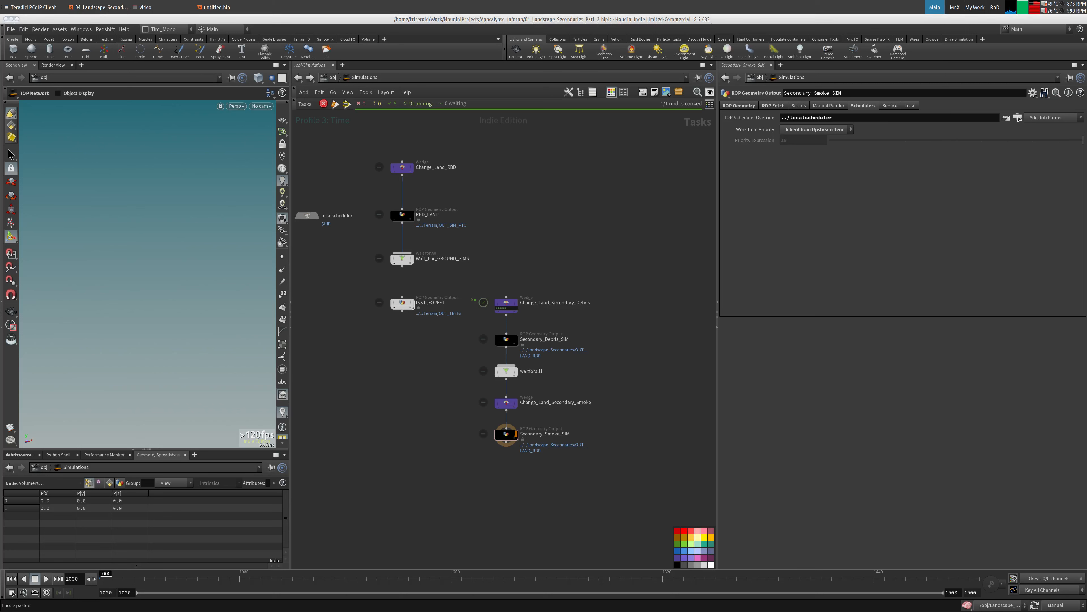
# - Set the SOP path of Secondary_Smoke_SIM to the OUT_VOL null in the Landscape_Secondaries network, keeping its parameters pinned
pyautogui.moveTo(462, 438); pyautogui.dragTo(515, 418)
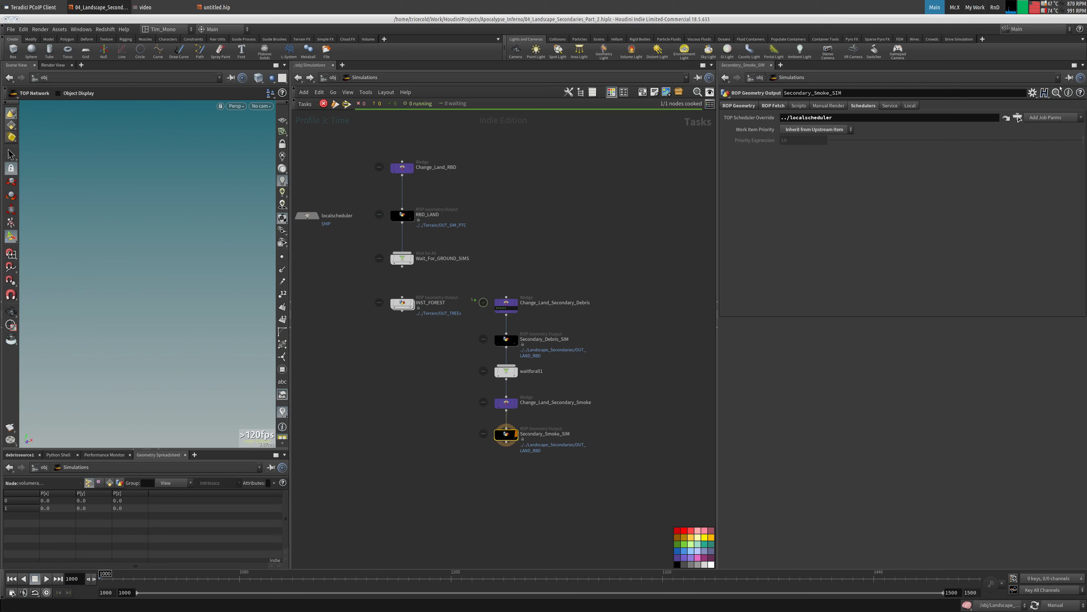
pyautogui.click(744, 107)
pyautogui.click(1069, 78)
pyautogui.click(332, 78)
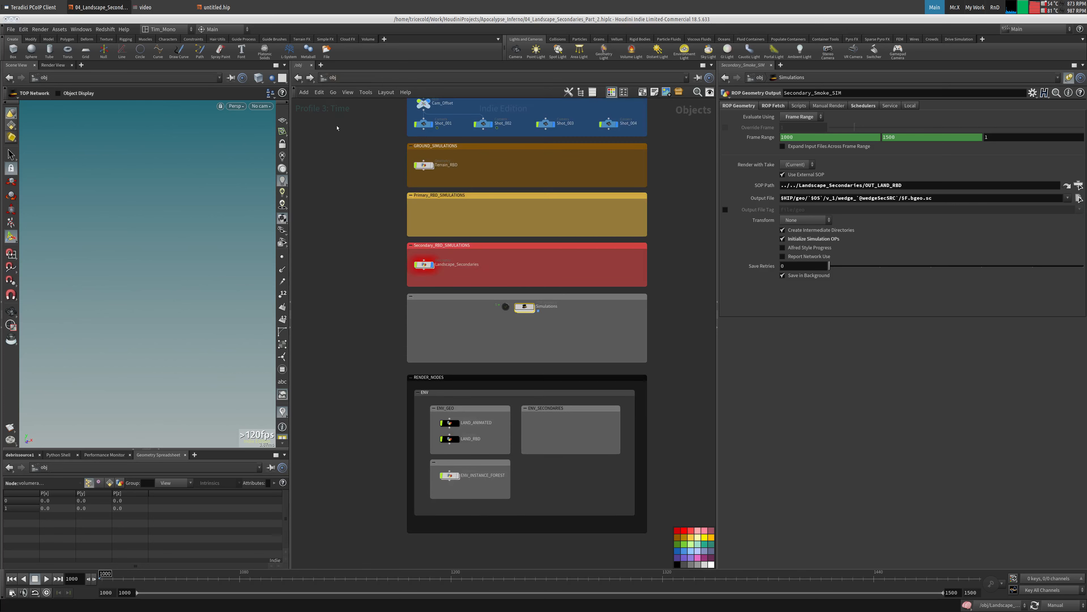
pyautogui.doubleClick(424, 263)
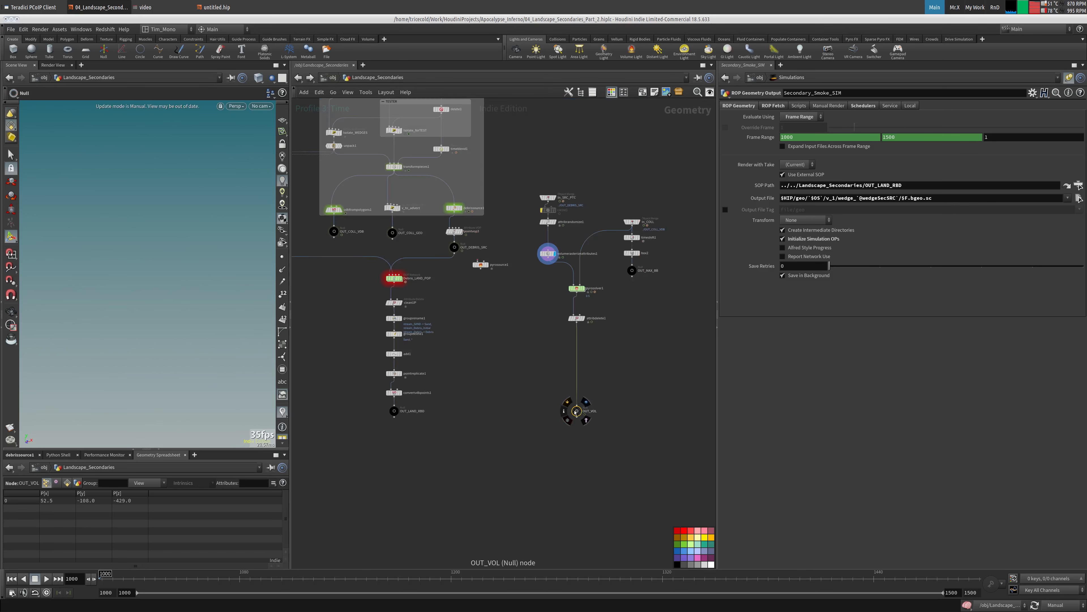
pyautogui.moveTo(577, 411); pyautogui.dragTo(912, 185)
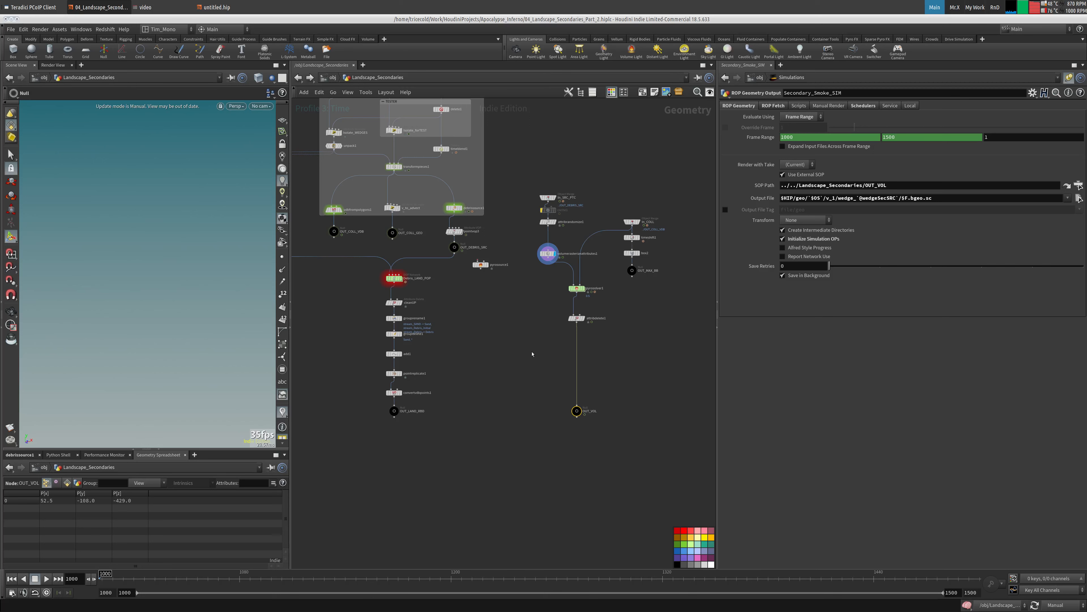
# - Return to the Simulations network, set the Change_Land_Secondary_Debris wedge count to 1 and cook that node
pyautogui.click(333, 77)
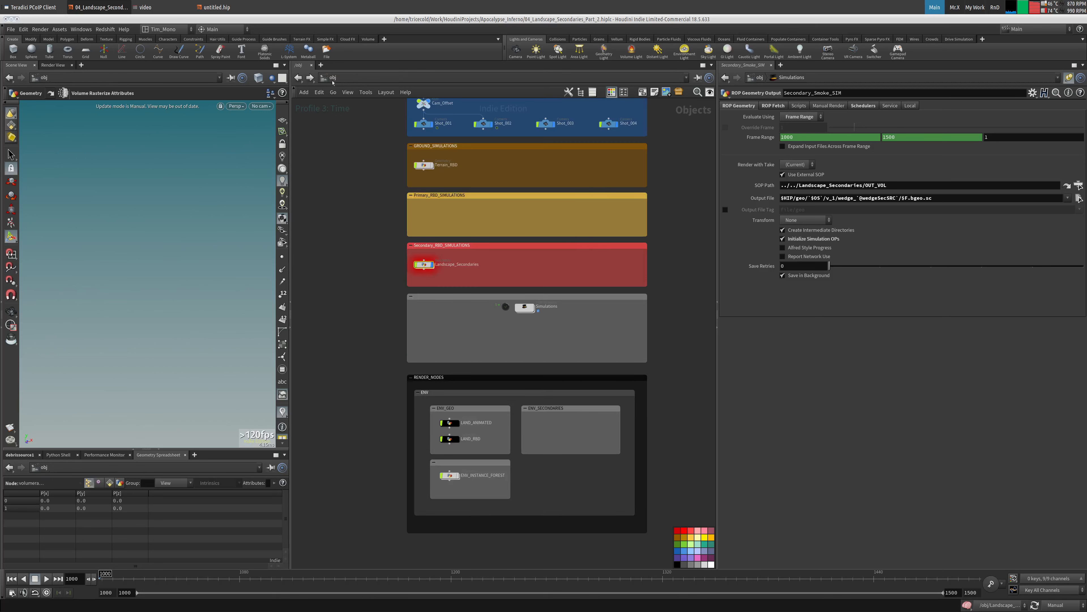
pyautogui.click(530, 312)
pyautogui.doubleClick(530, 310)
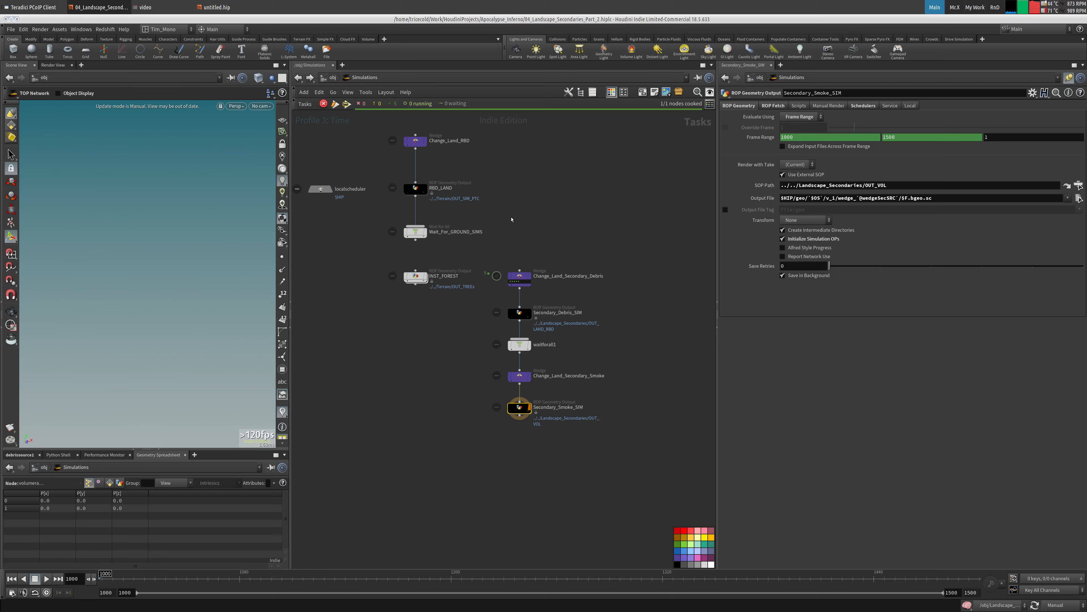
pyautogui.click(529, 279)
pyautogui.doubleClick(802, 116)
pyautogui.write('1')
pyautogui.press('Return')
pyautogui.rightClick(510, 274)
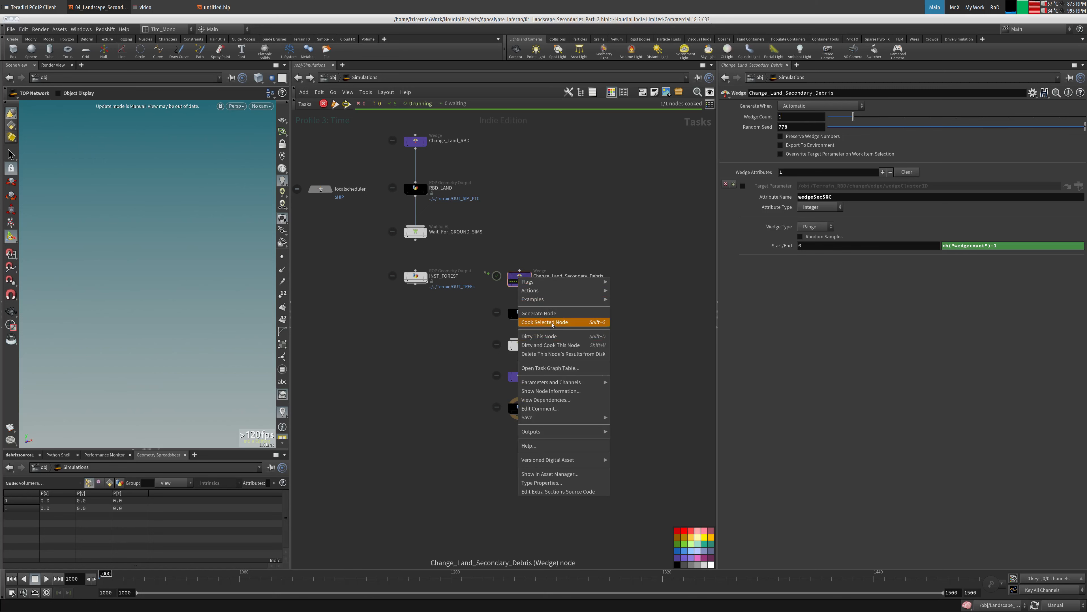
pyautogui.click(526, 323)
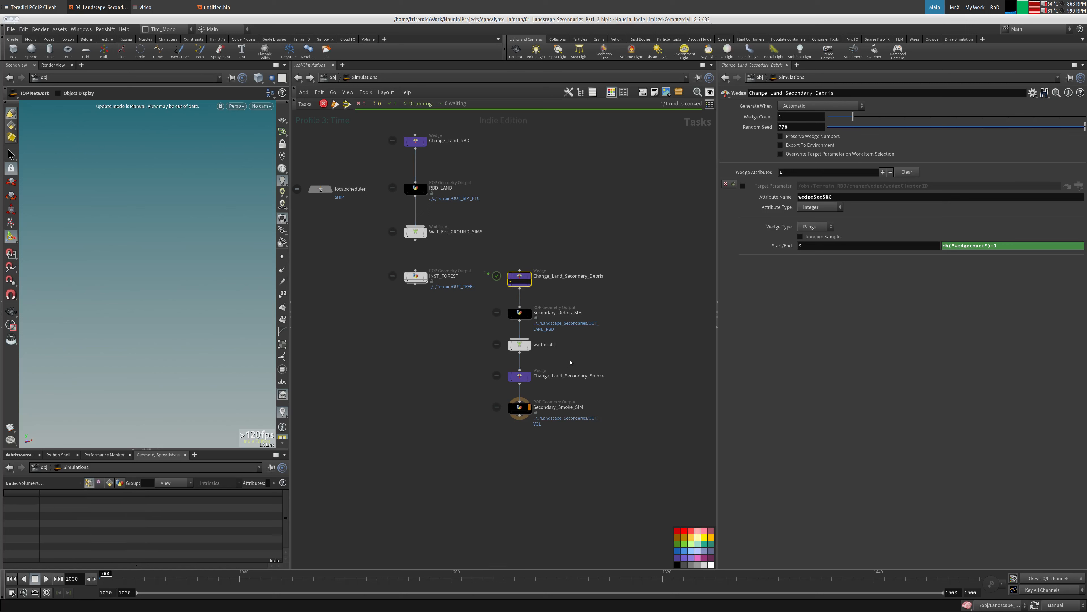
# - Set the Change_Land_Secondary_Smoke wedge count to 0 and save the scene under its existing file name
pyautogui.click(519, 376)
pyautogui.click(831, 119)
pyautogui.rightClick(510, 372)
pyautogui.click(449, 375)
pyautogui.moveTo(406, 394); pyautogui.dragTo(415, 424, button='middle')
pyautogui.moveTo(452, 374)
pyautogui.mouseDown(button='middle')
pyautogui.moveTo(446, 333)
pyautogui.moveTo(456, 365)
pyautogui.mouseUp(button='middle')
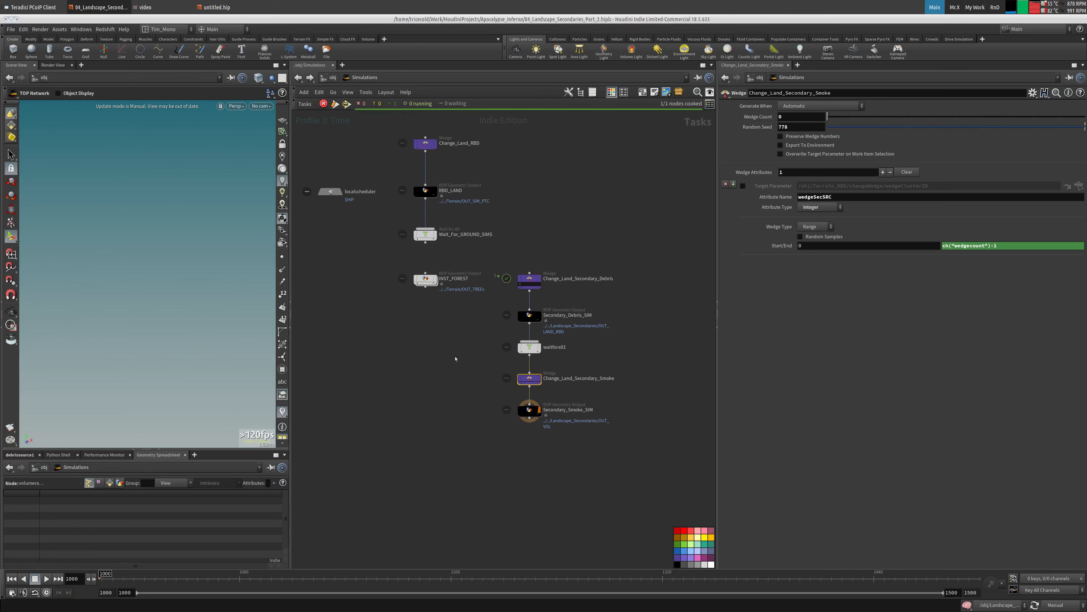
pyautogui.click(13, 30)
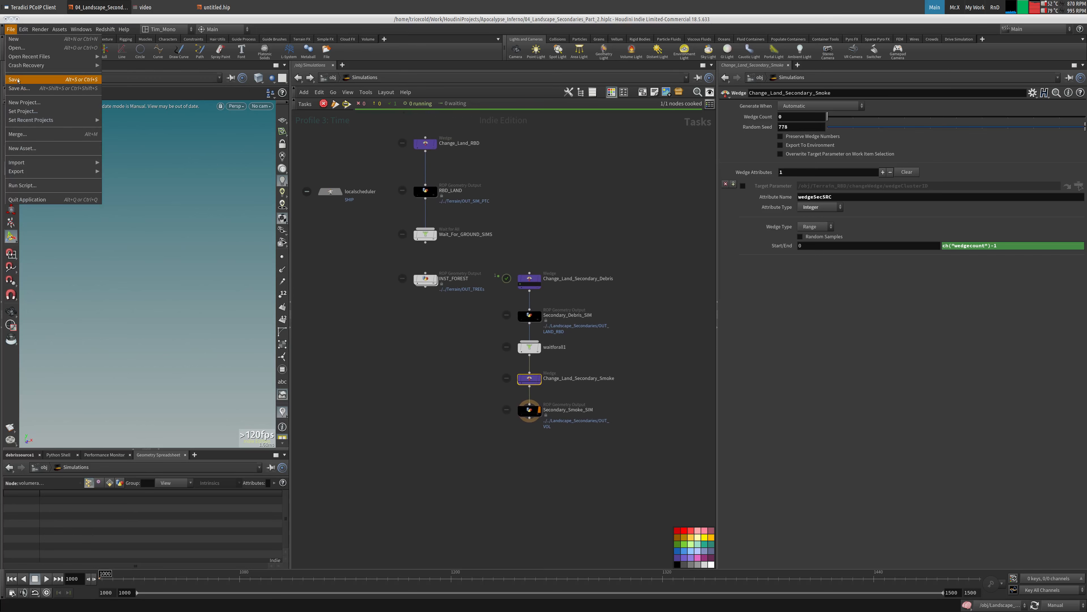
pyautogui.click(14, 79)
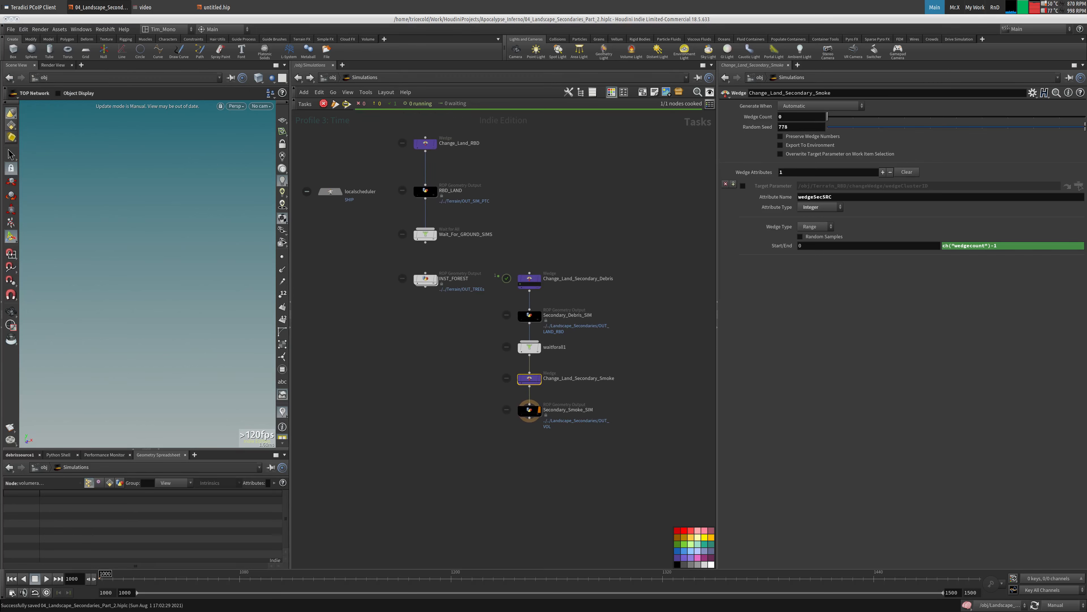